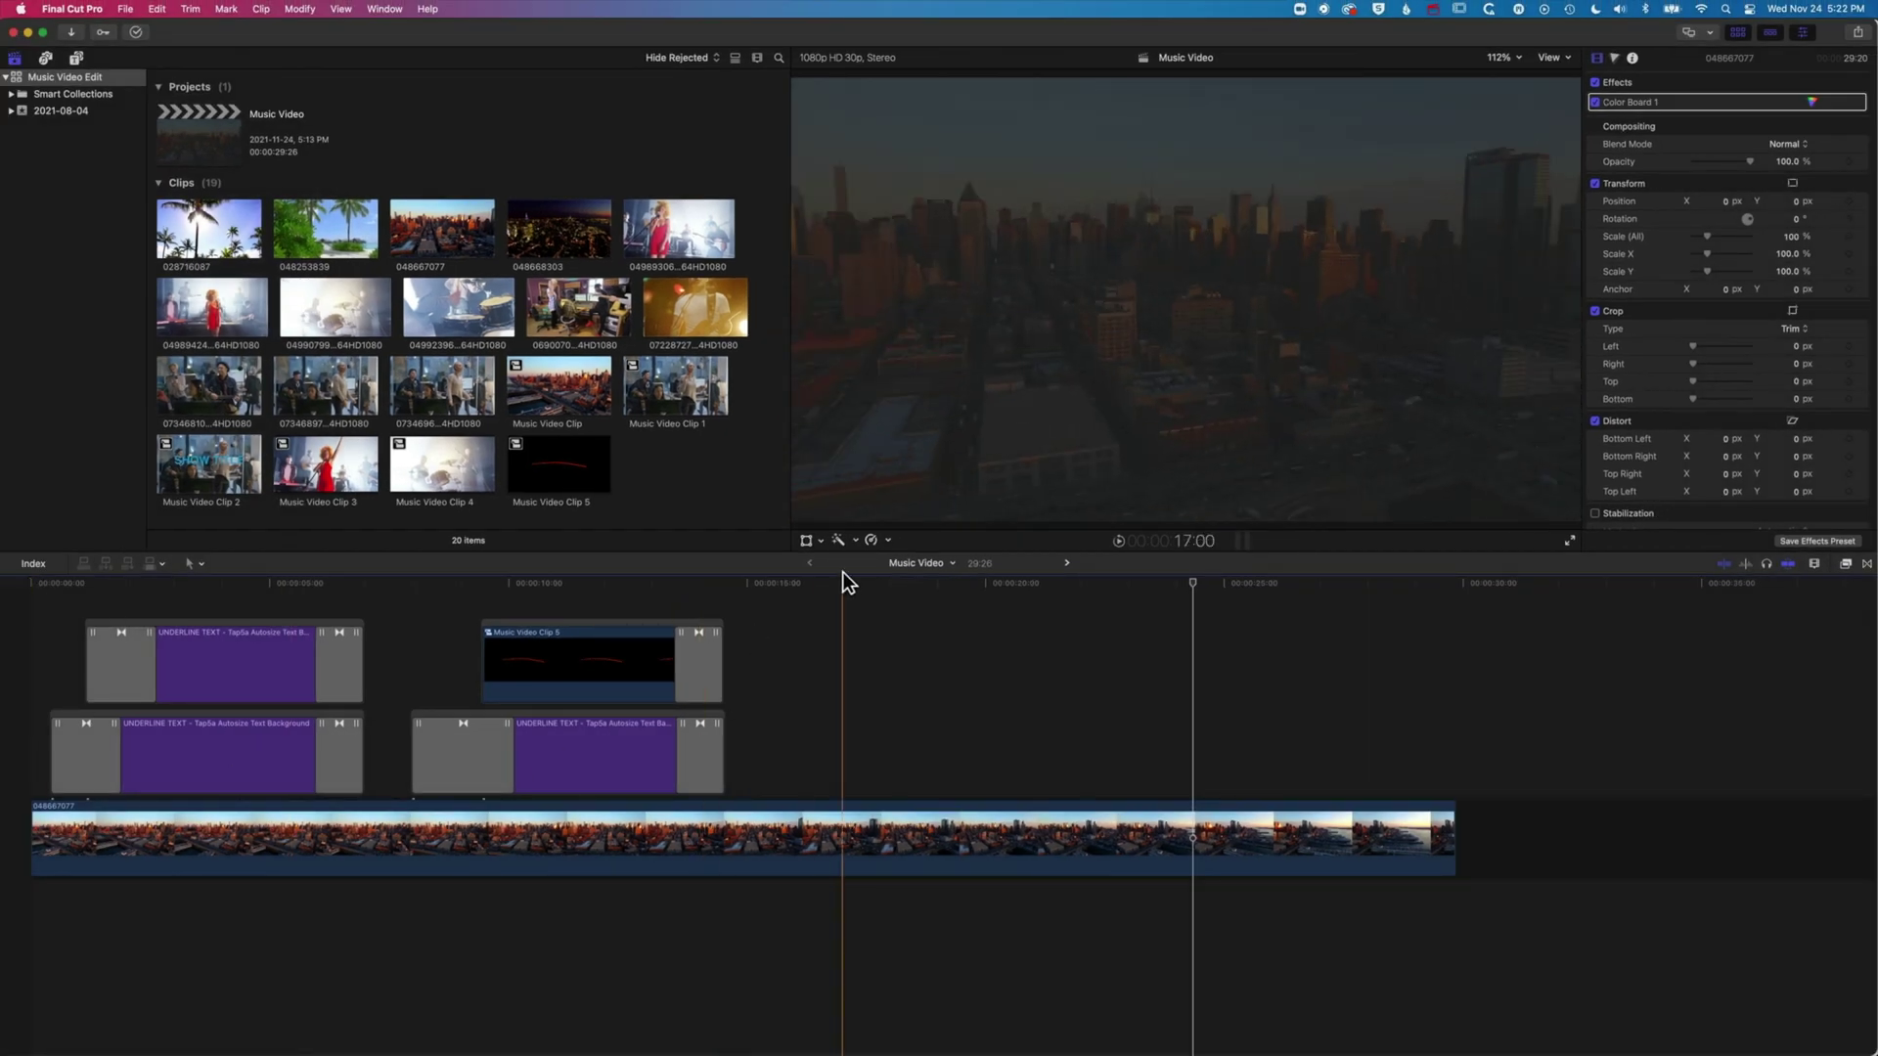
Step: Delete all four connected clips above the primary city footage, leaving only the main storyline clip
drag(796, 613, 23, 764)
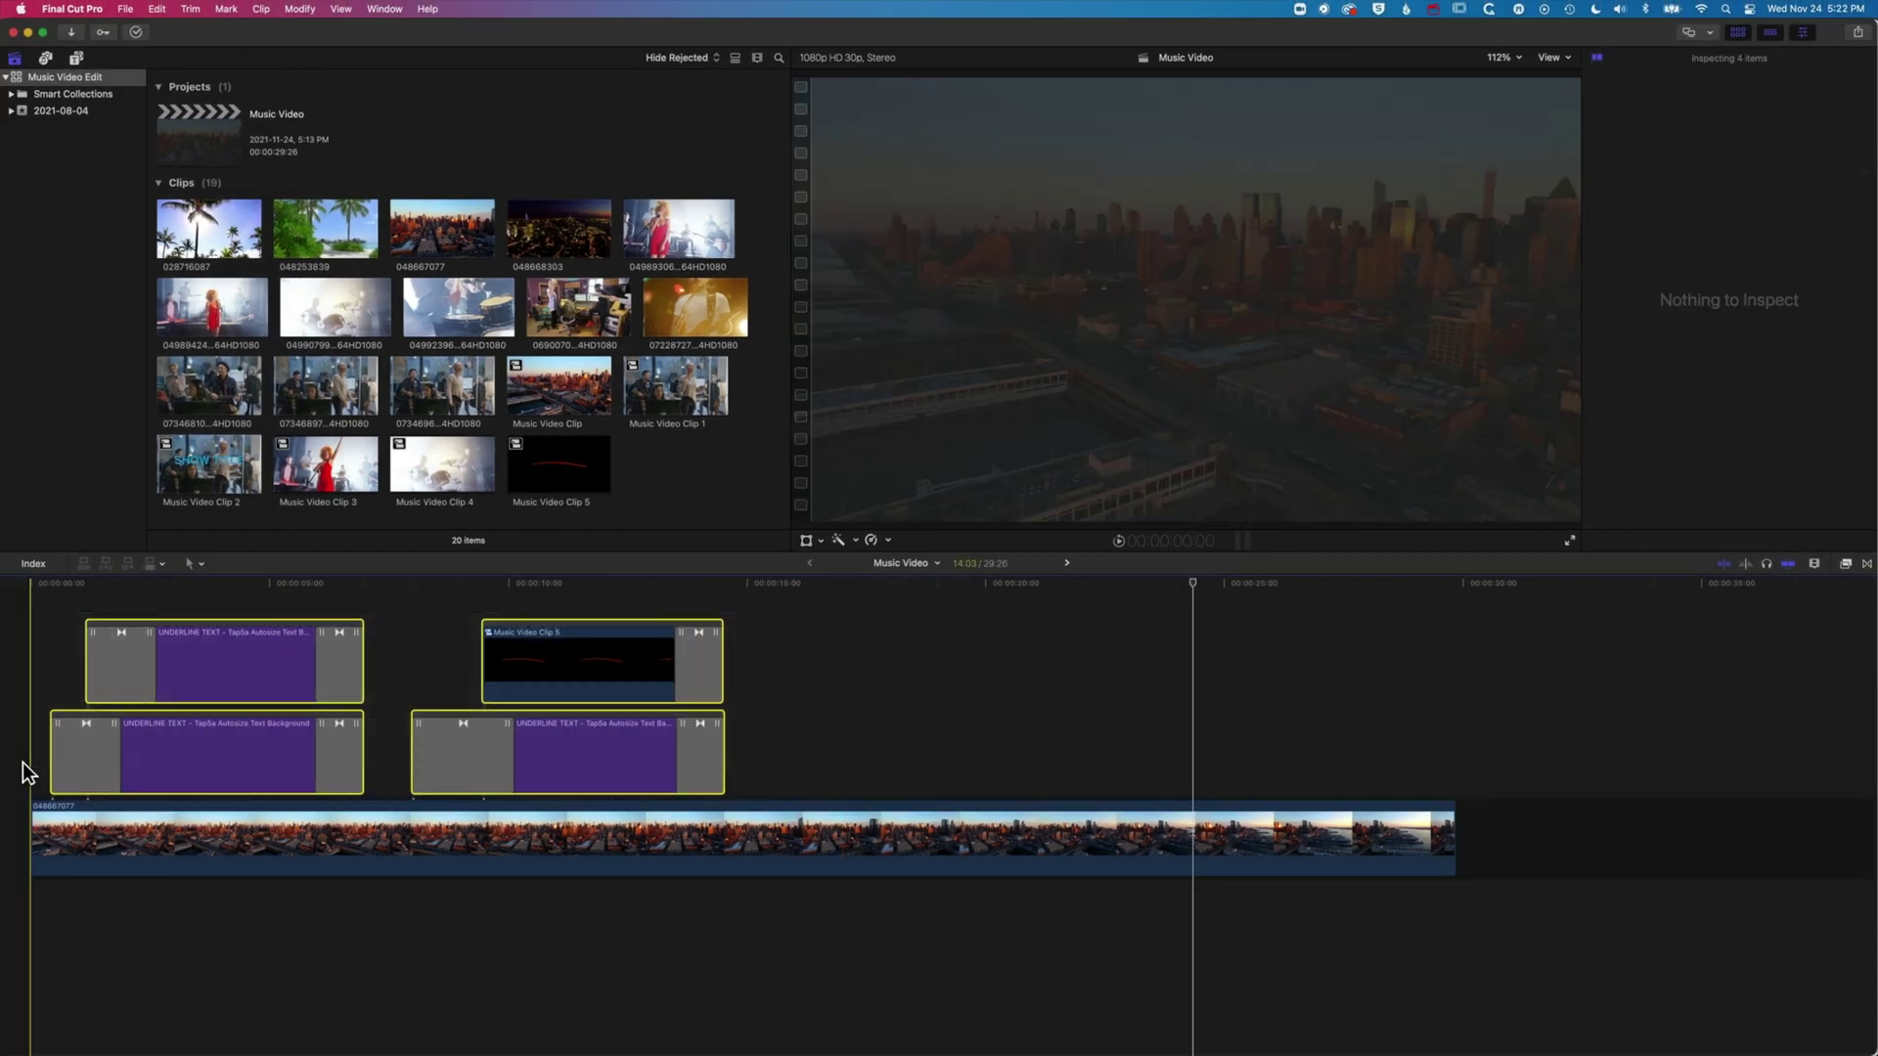
key(Delete)
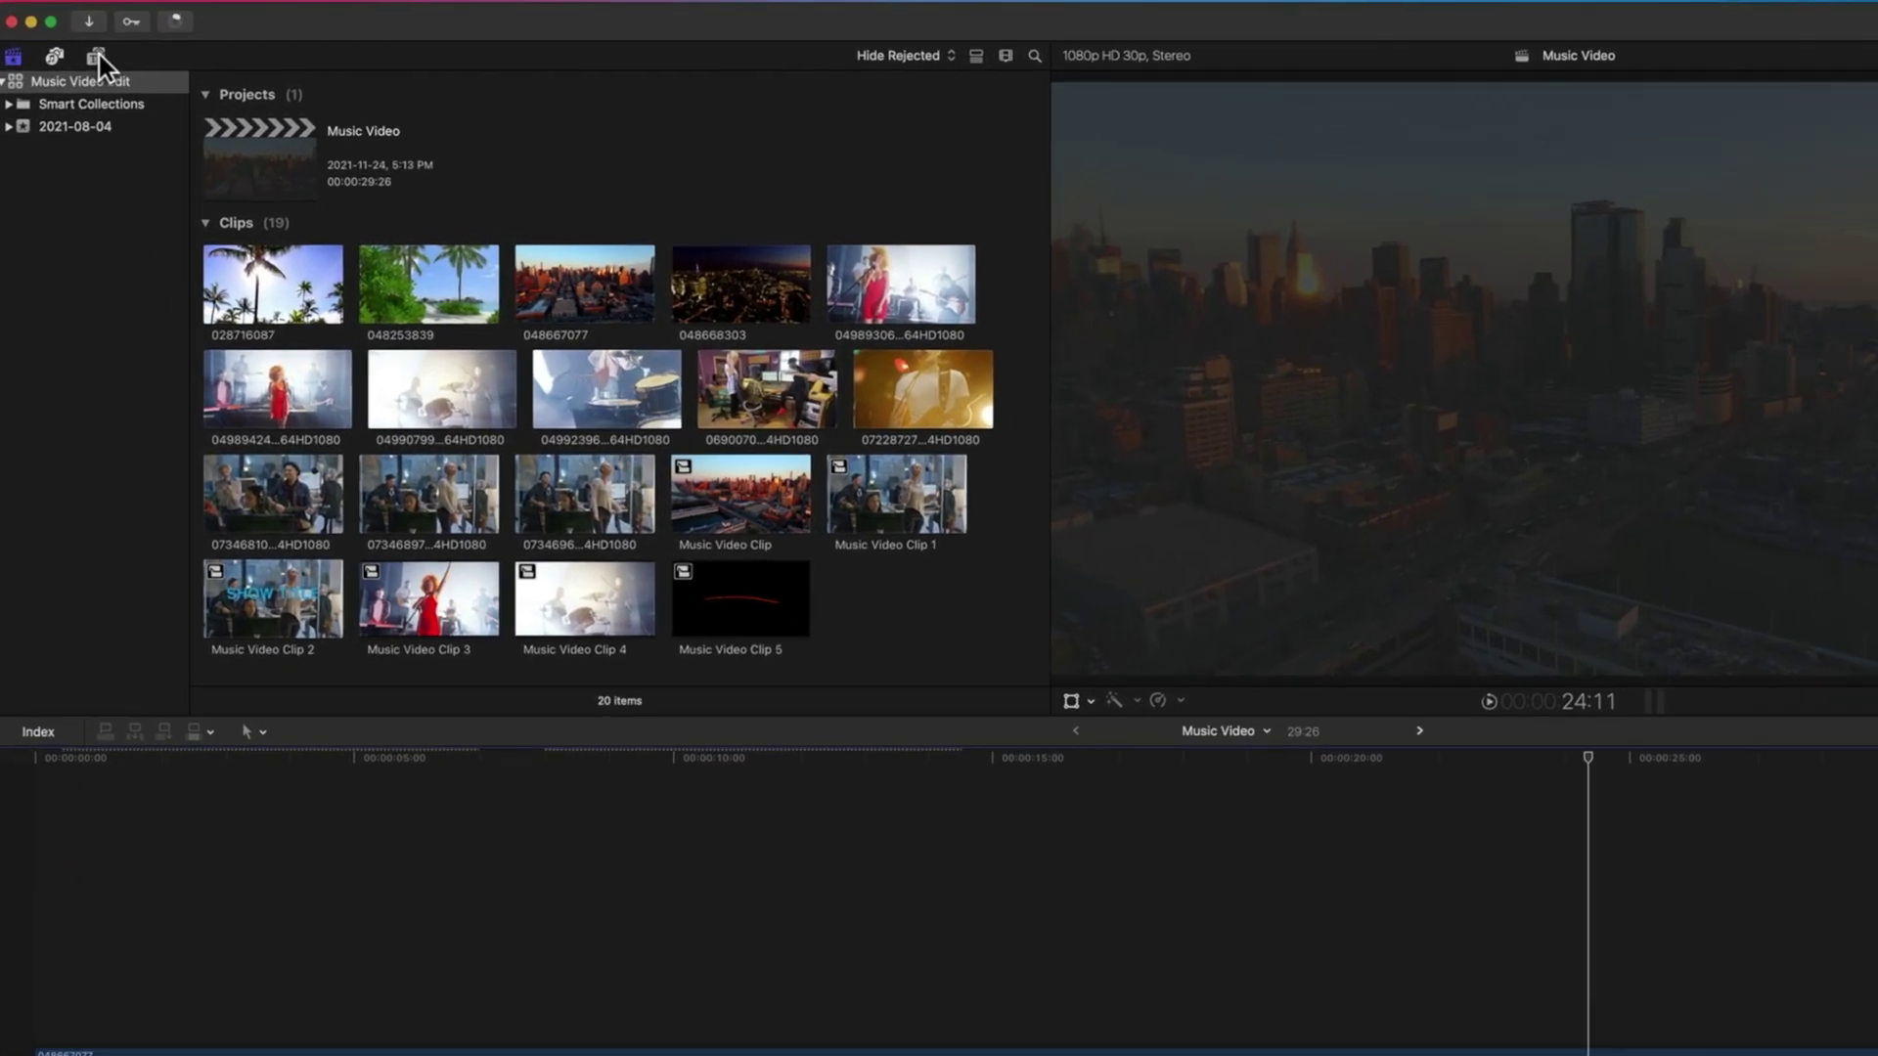
Step: Open the Tap5a category in the titles browser
click(96, 56)
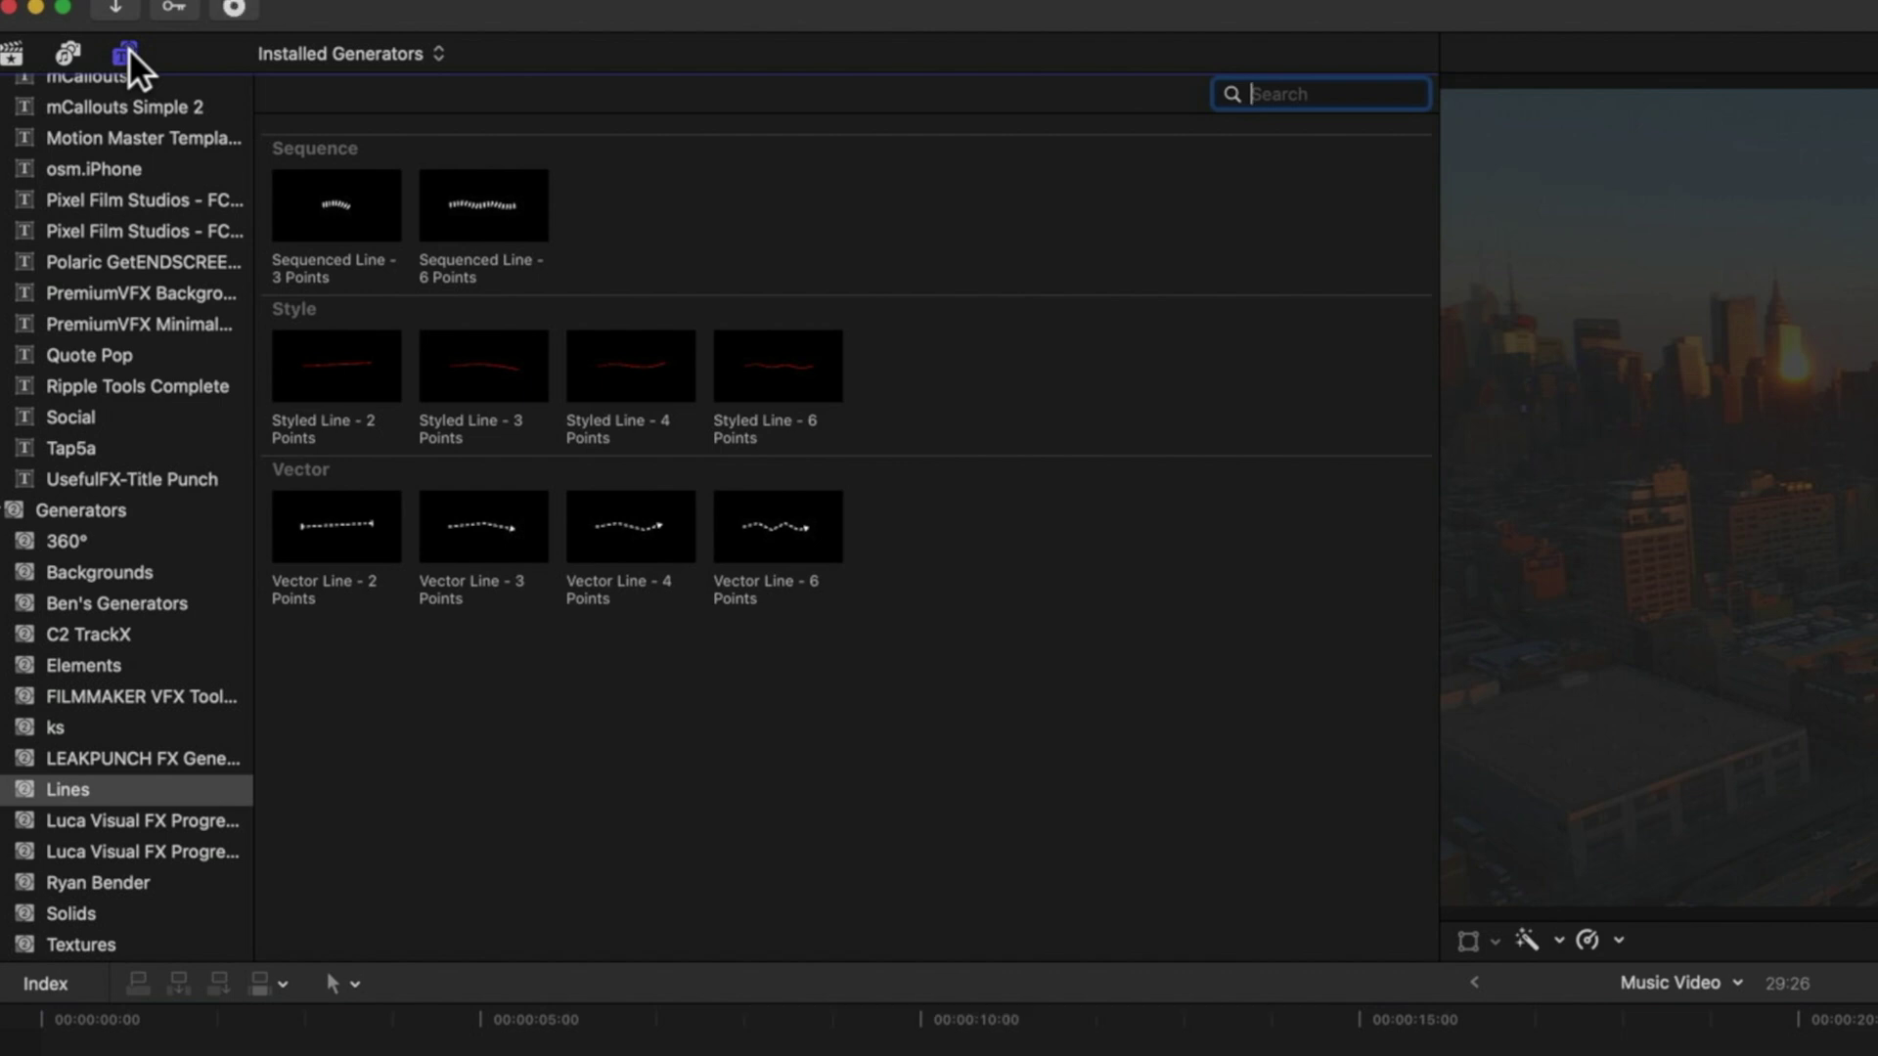
scroll(112, 209, up, 6)
scroll(111, 209, up, 3)
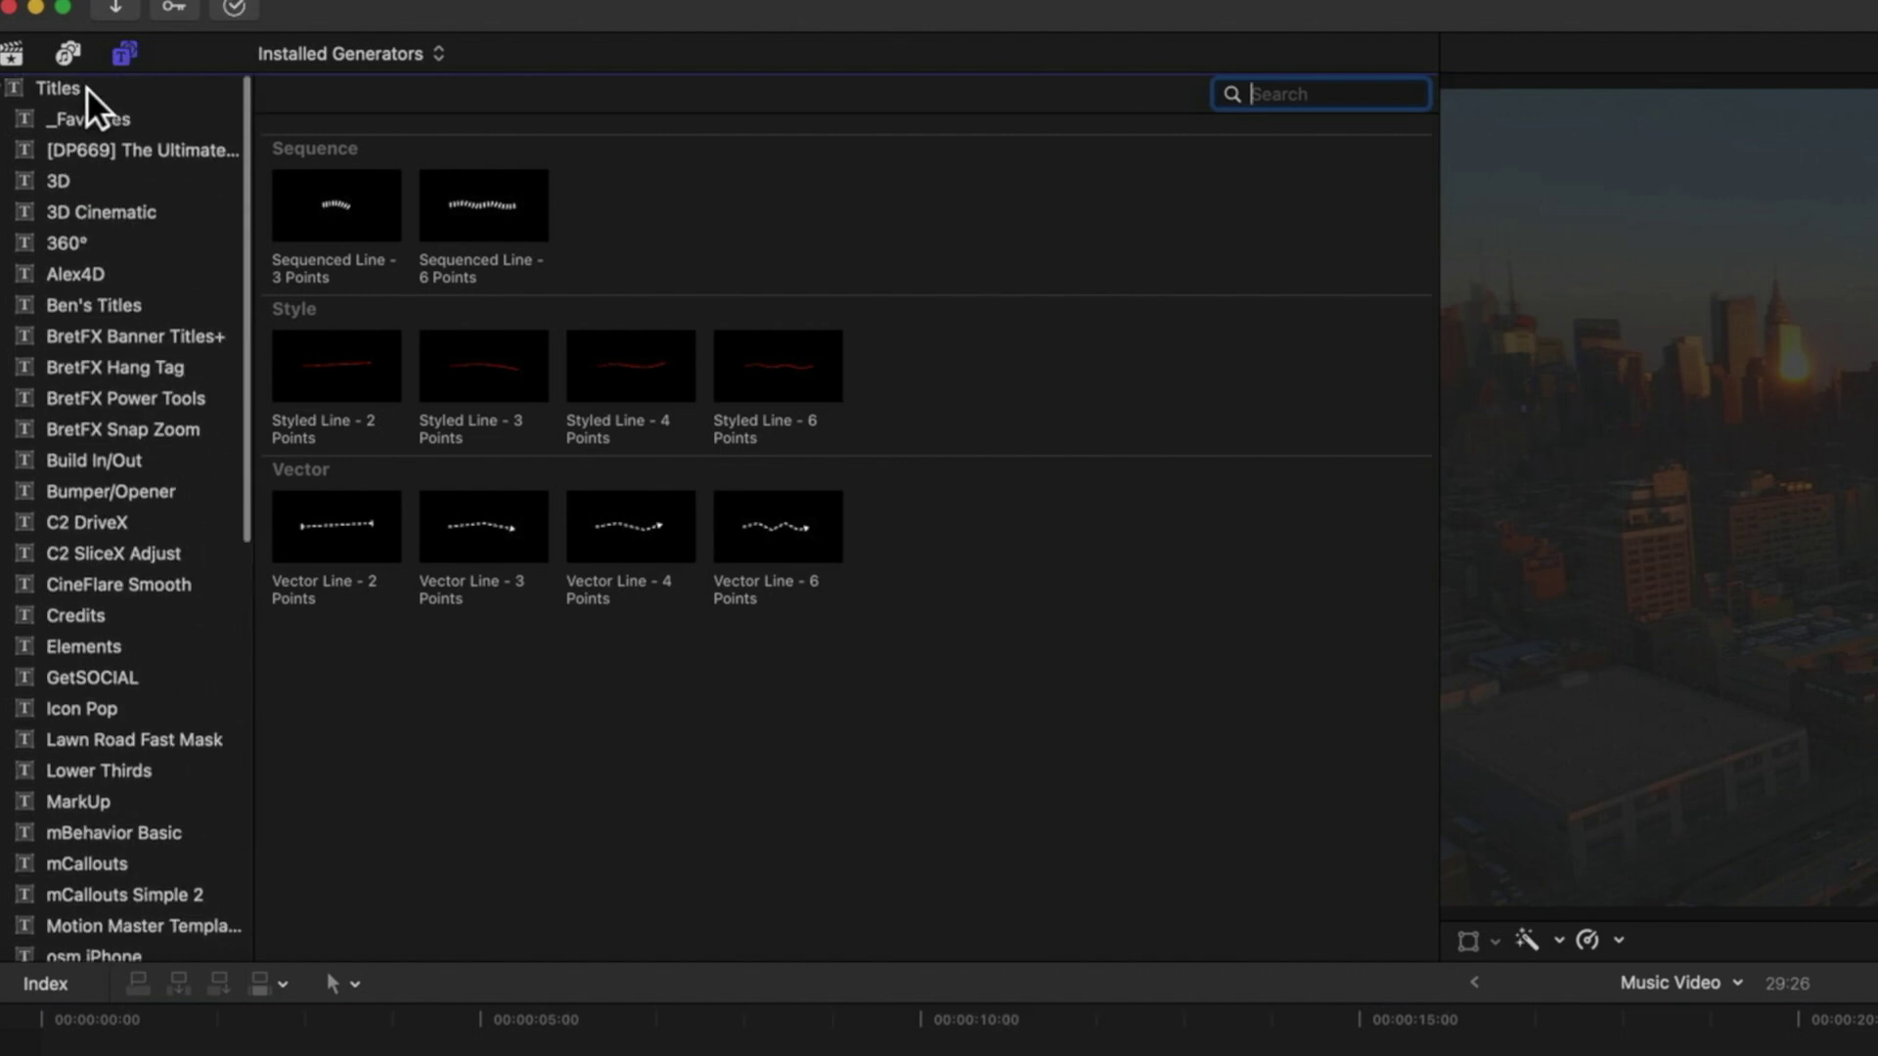
click(55, 87)
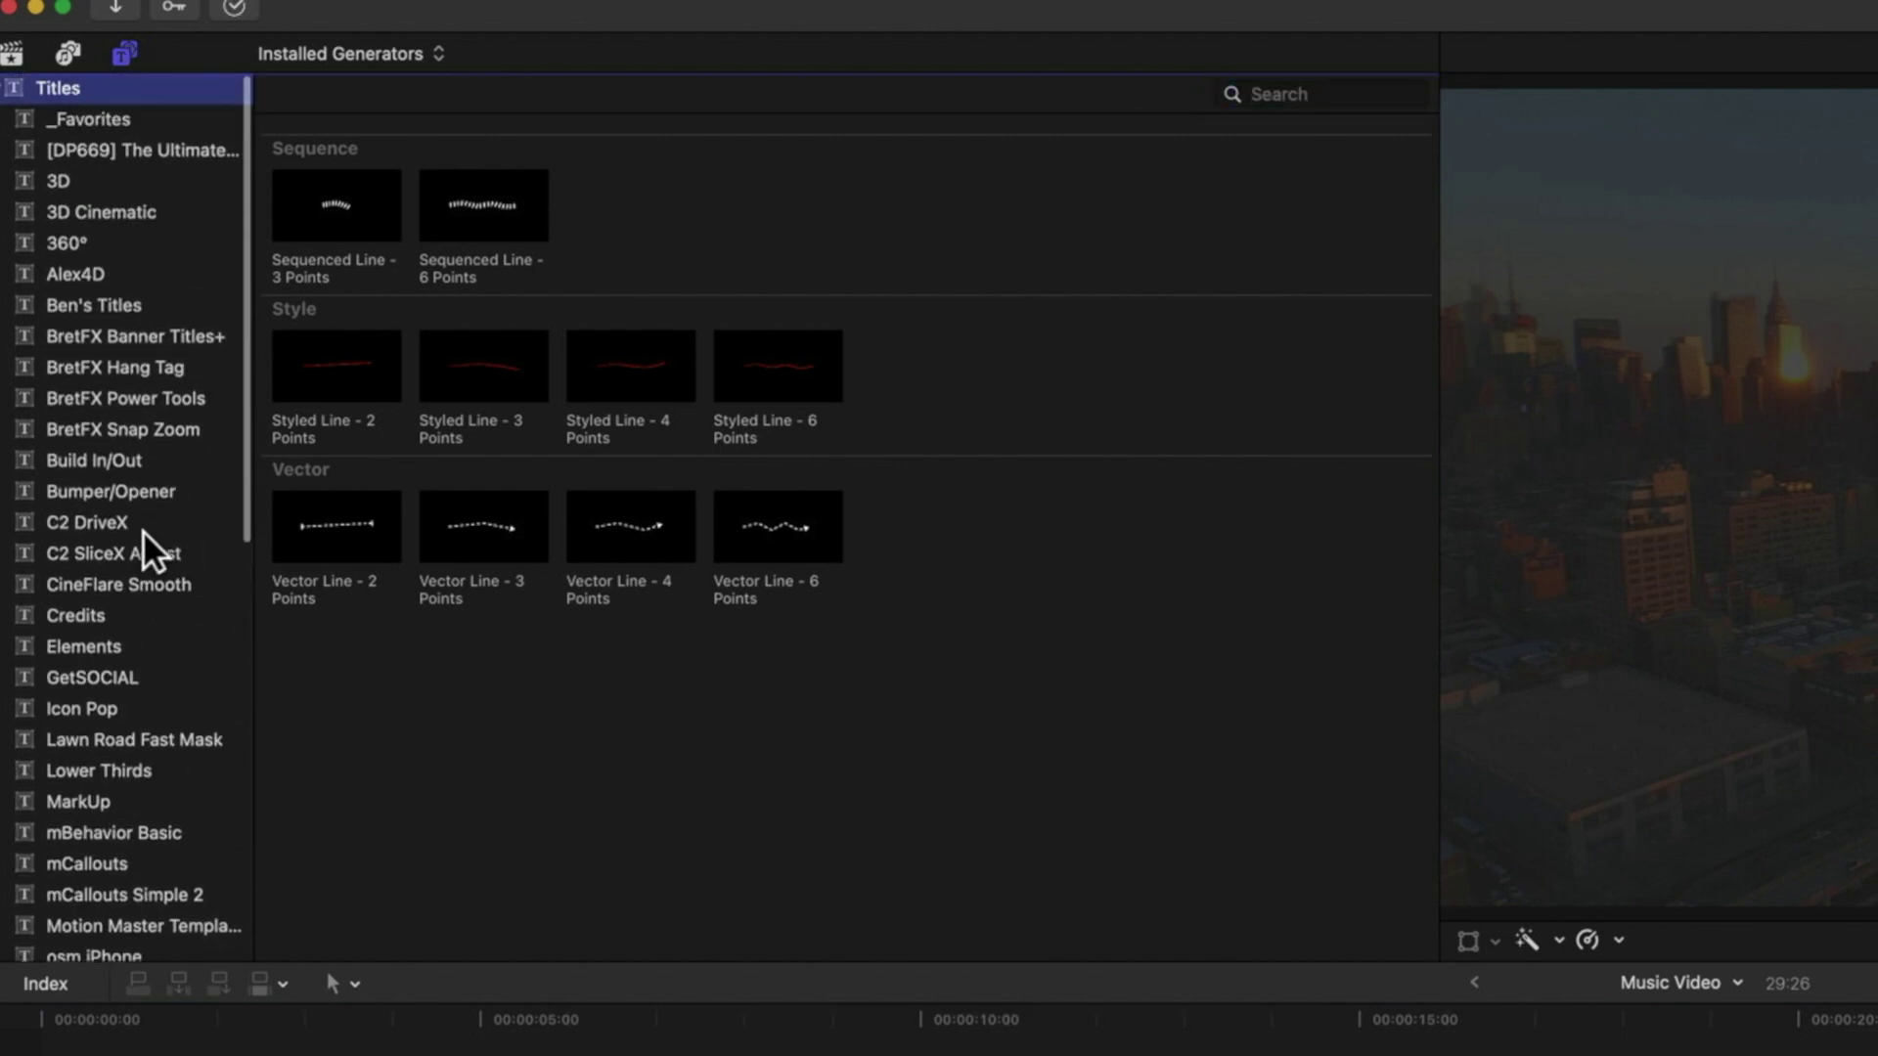
scroll(143, 531, down, 4)
scroll(143, 532, down, 5)
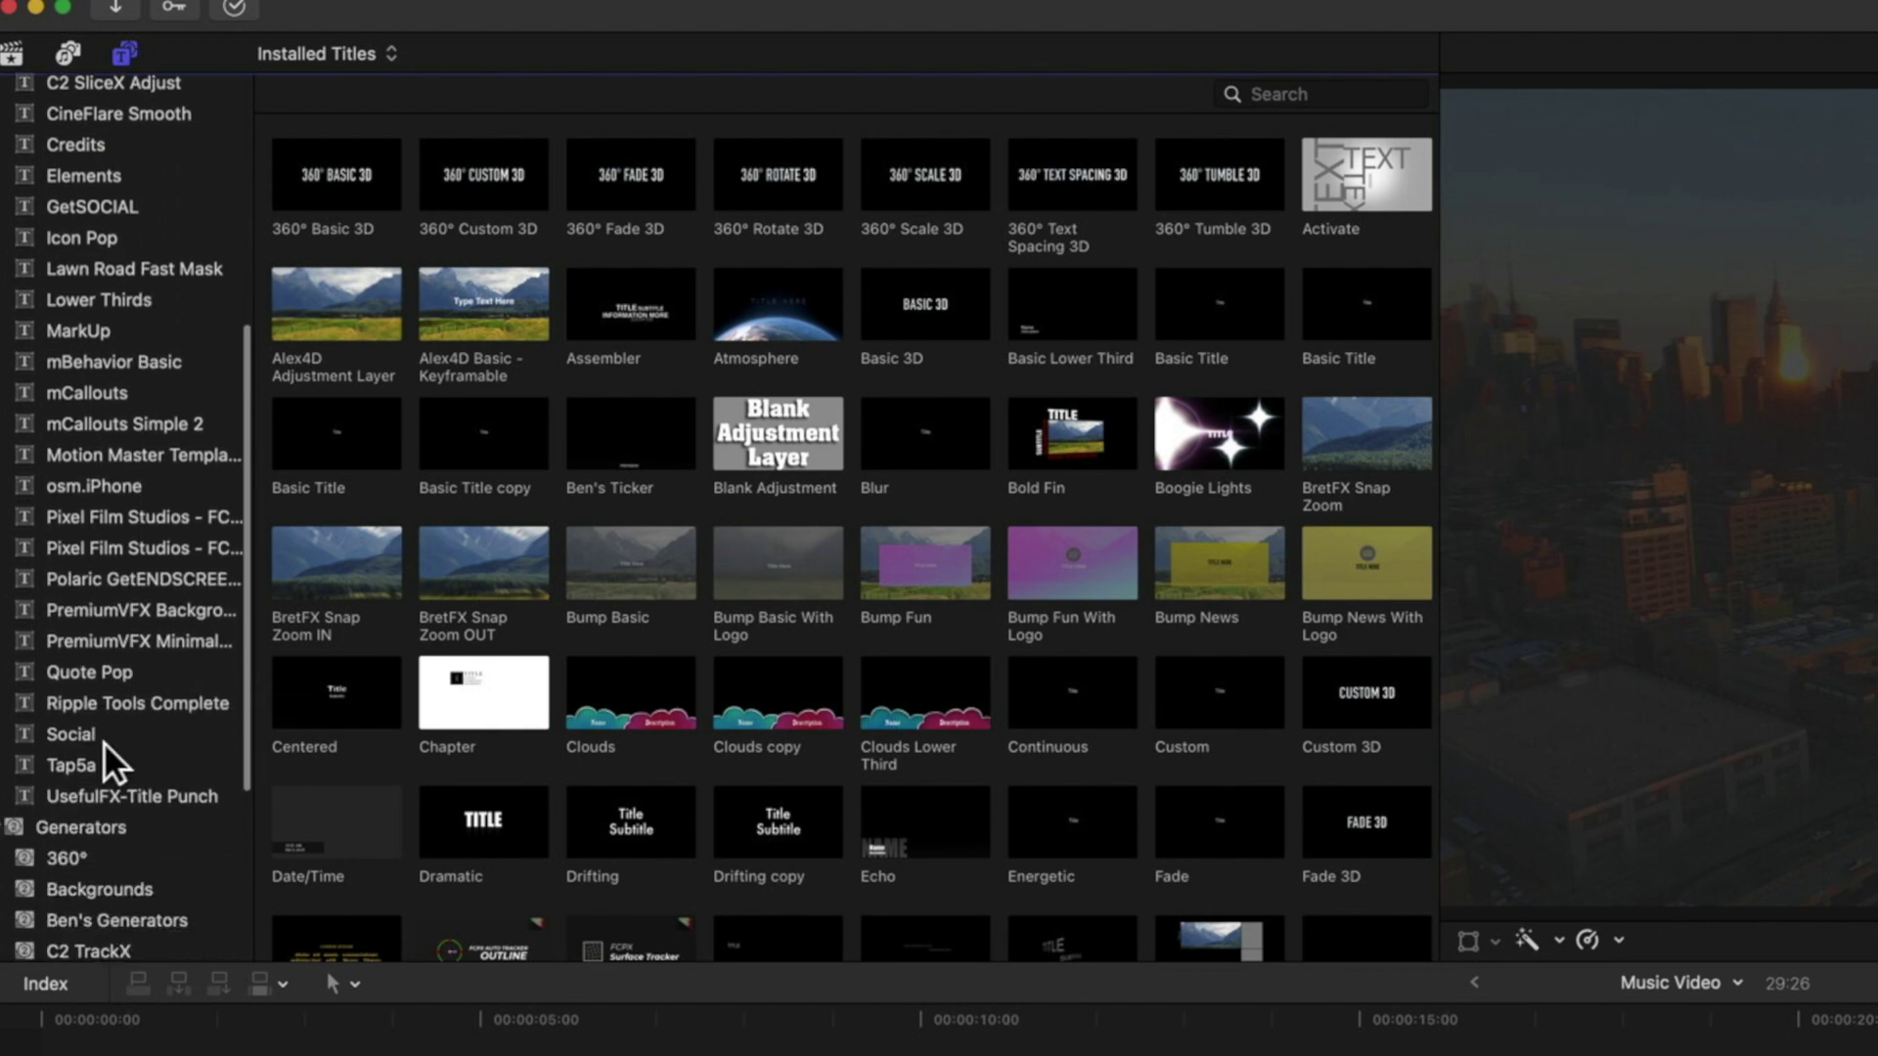
click(104, 762)
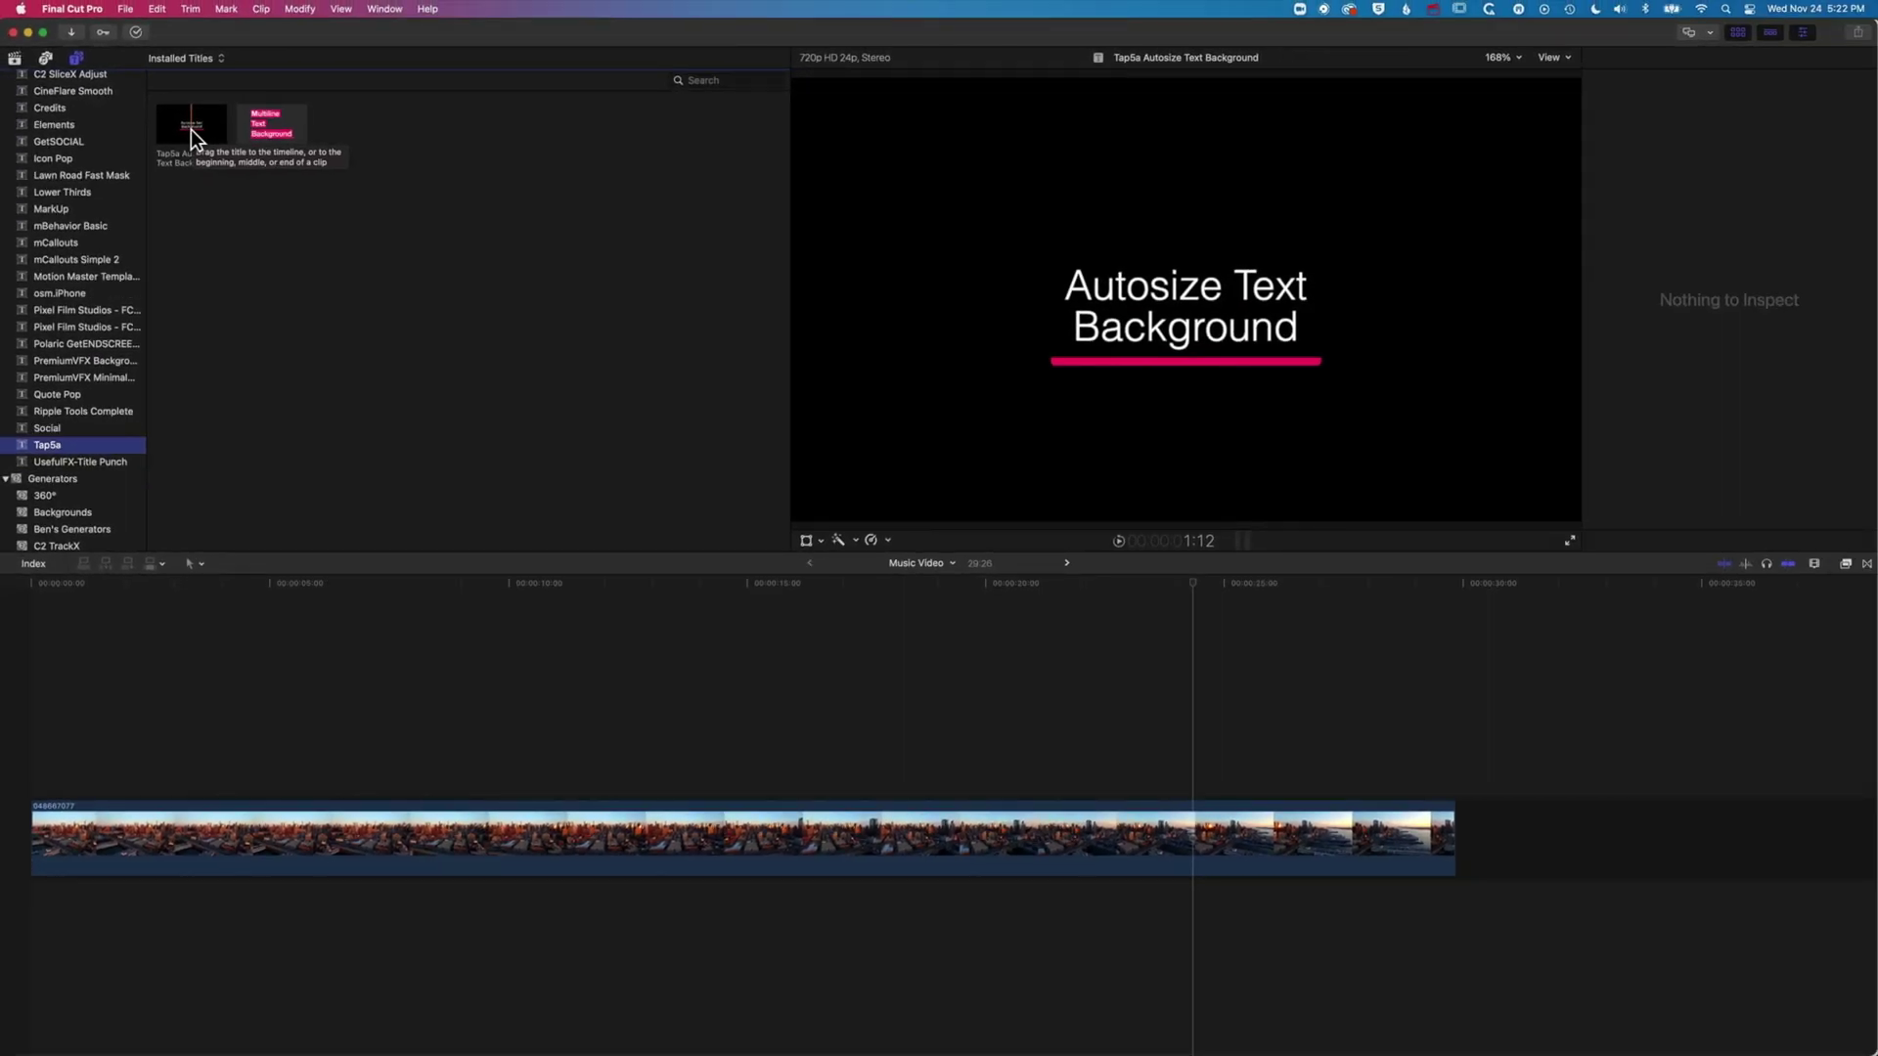
Step: Add the Tap5a Autosize Text Background title above the city footage just past the 5-second mark and park the playhead on it at 6:20
click(193, 137)
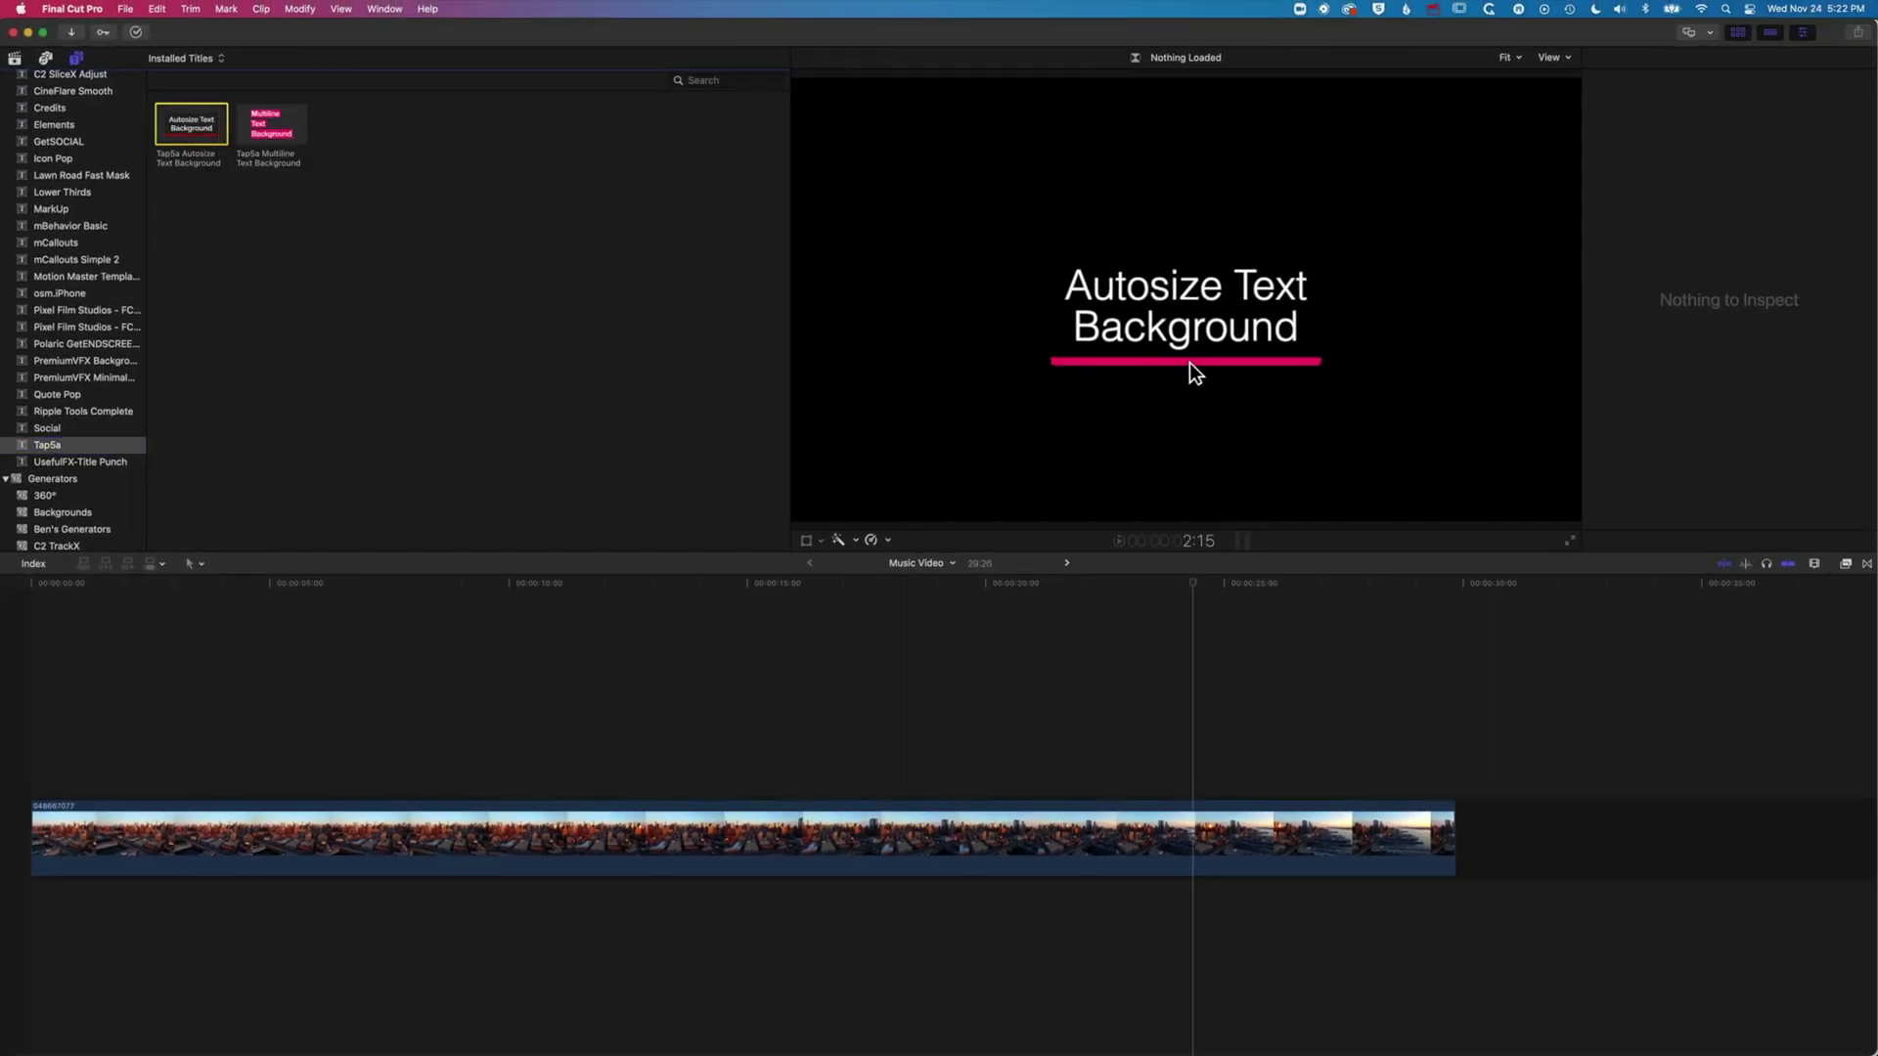
drag(197, 127, 302, 773)
key(super+4)
drag(301, 583, 349, 583)
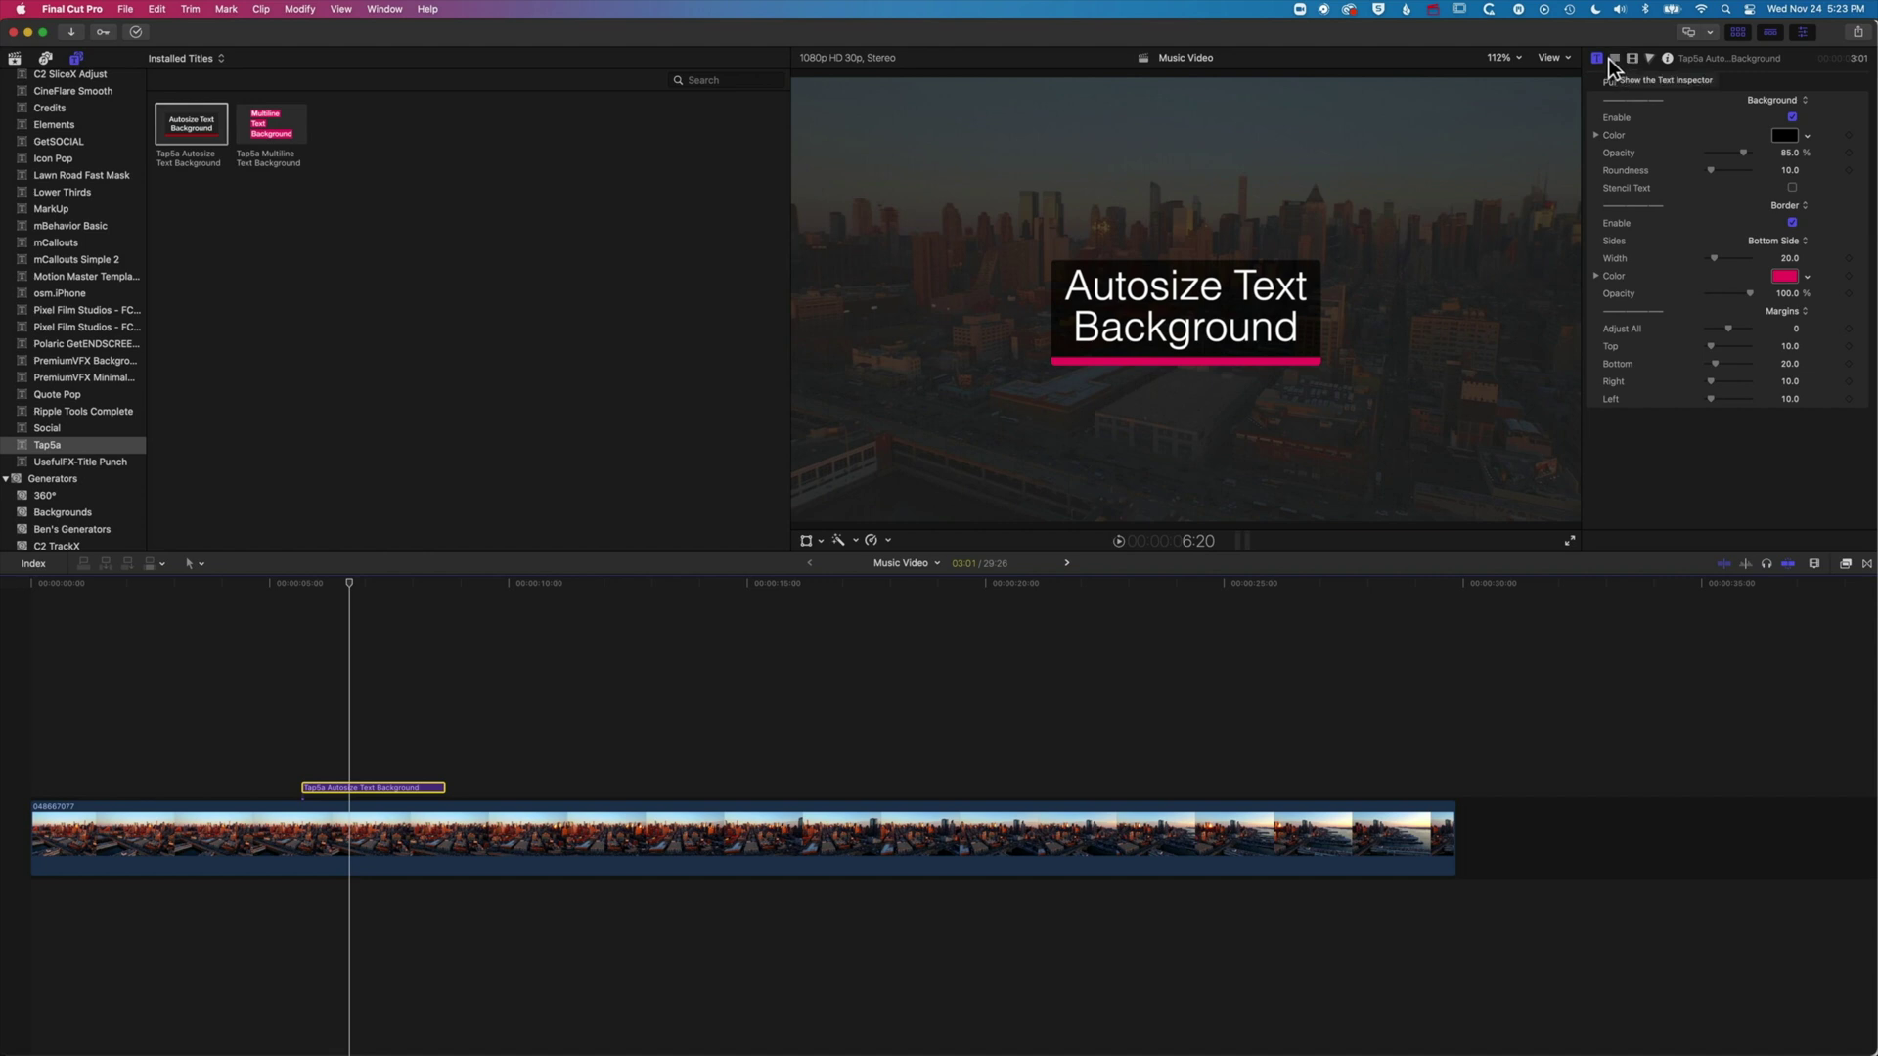
Step: Check the workspace display options for showing the Inspector
click(385, 8)
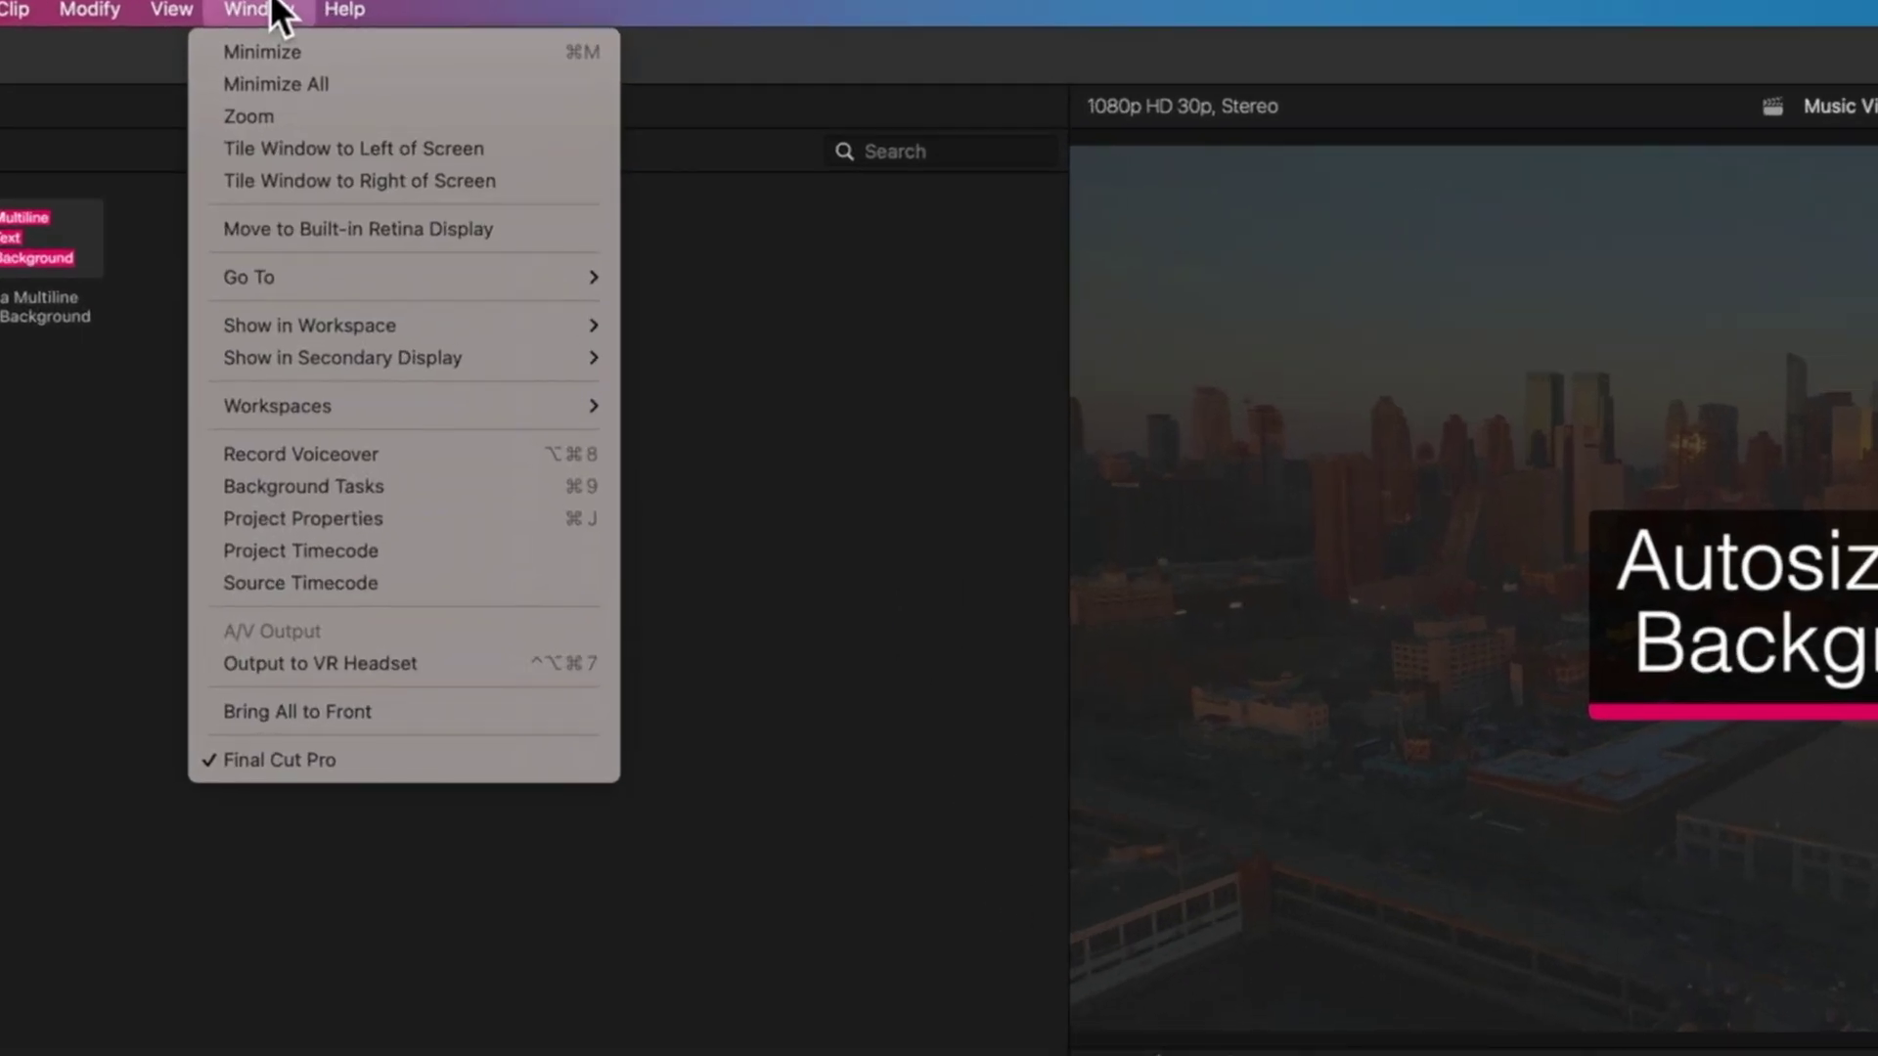
mouse_move(284, 329)
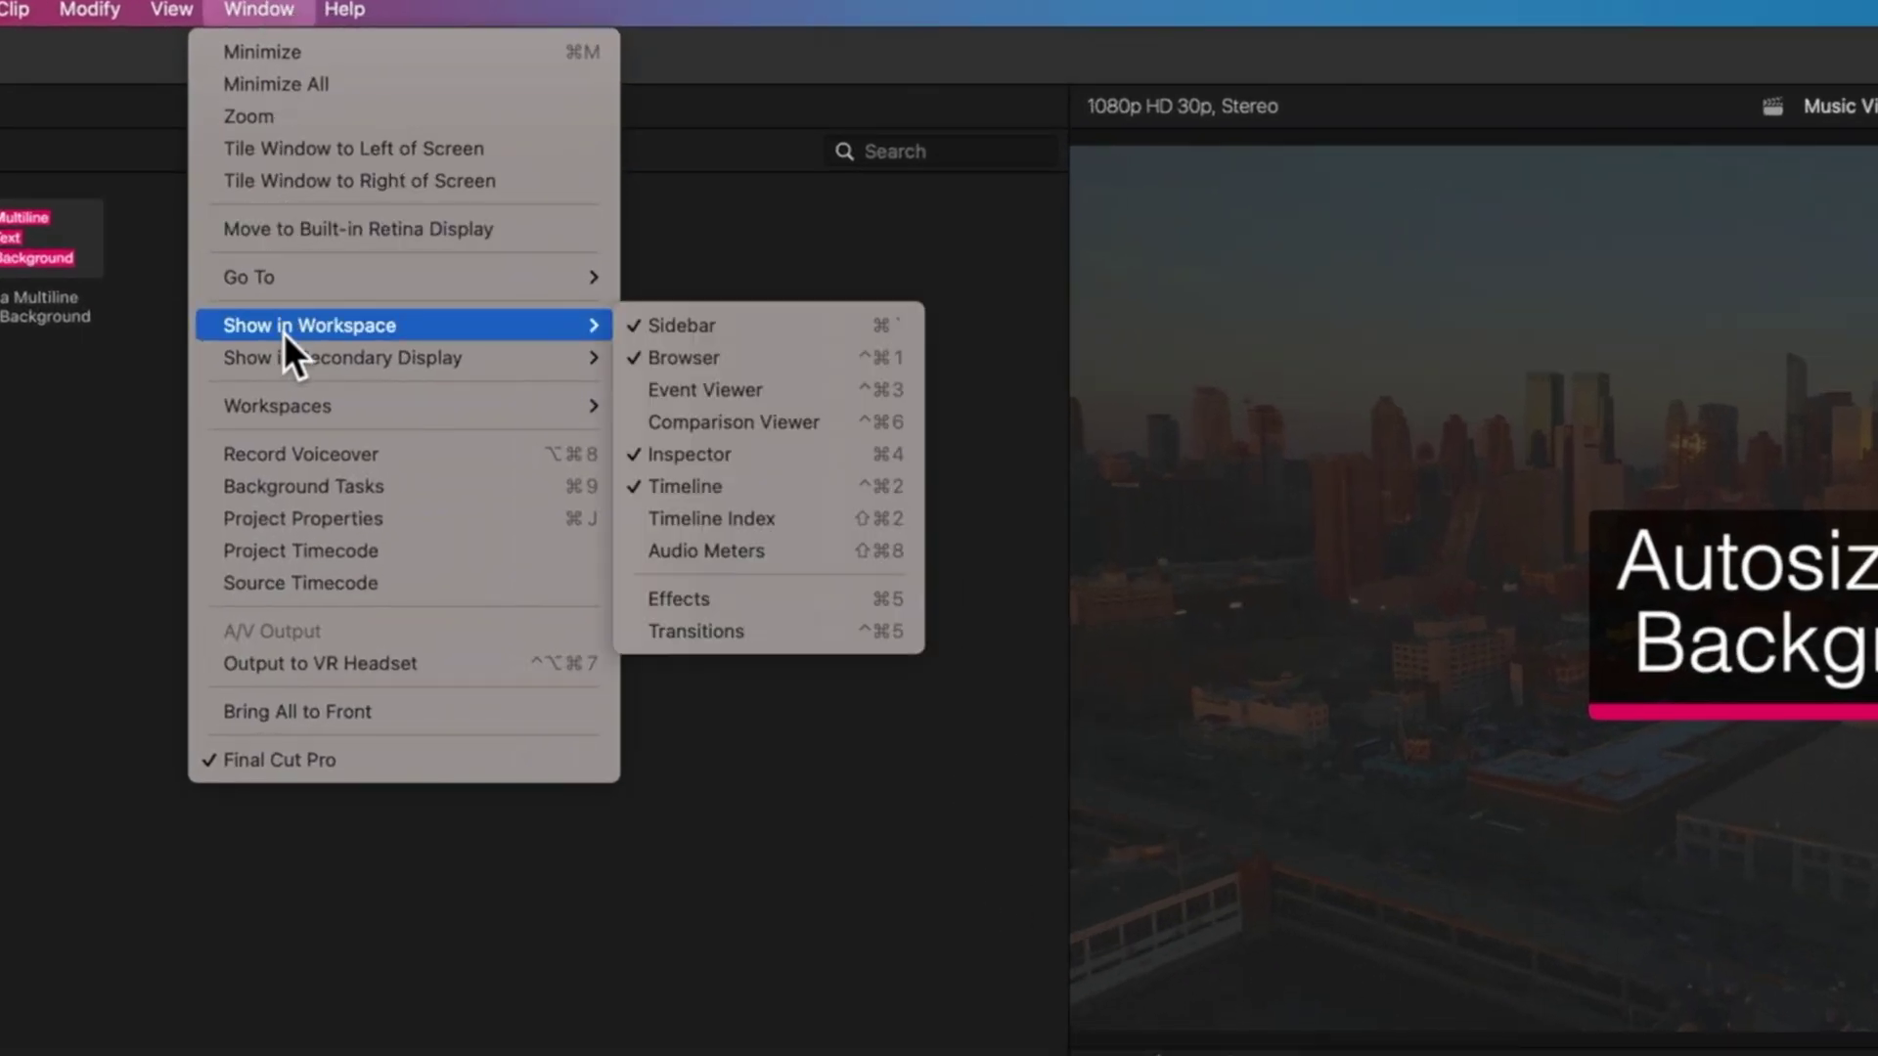
click(805, 456)
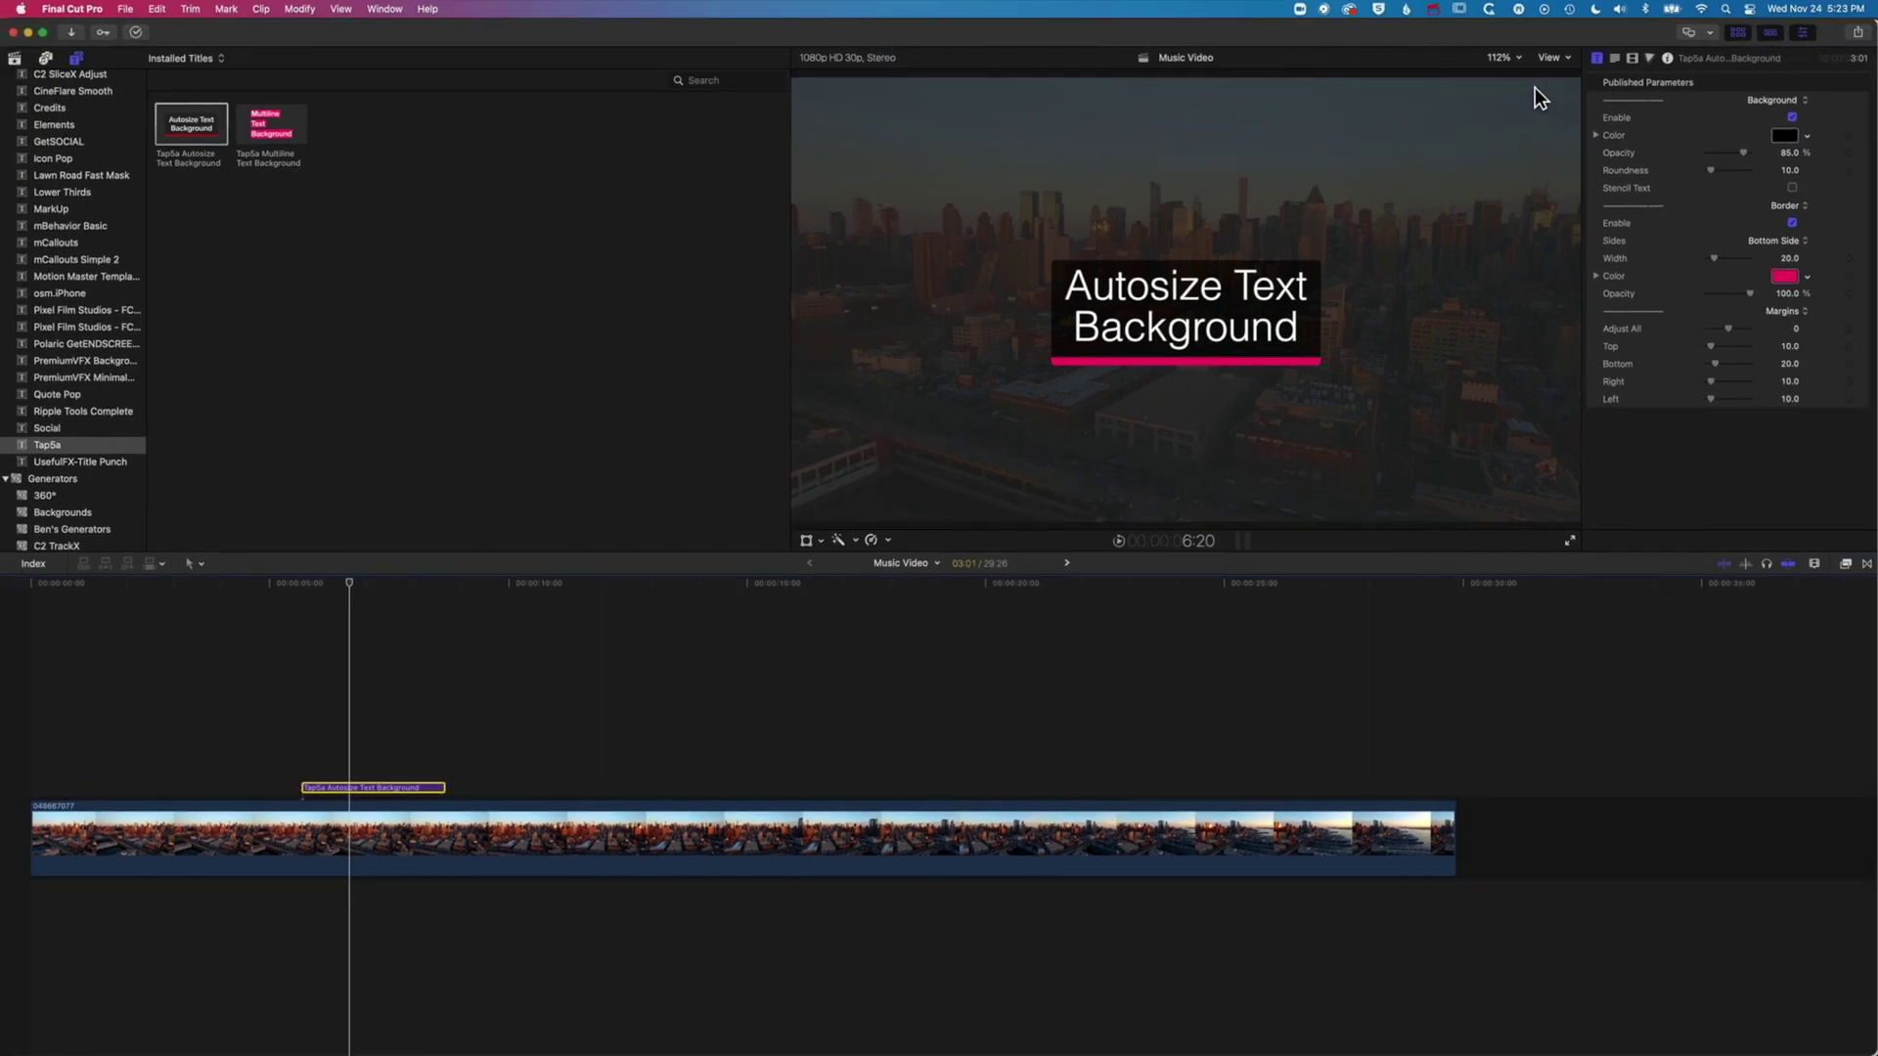
Step: Replace the title's placeholder text with "THE BIG CITY"
click(1615, 59)
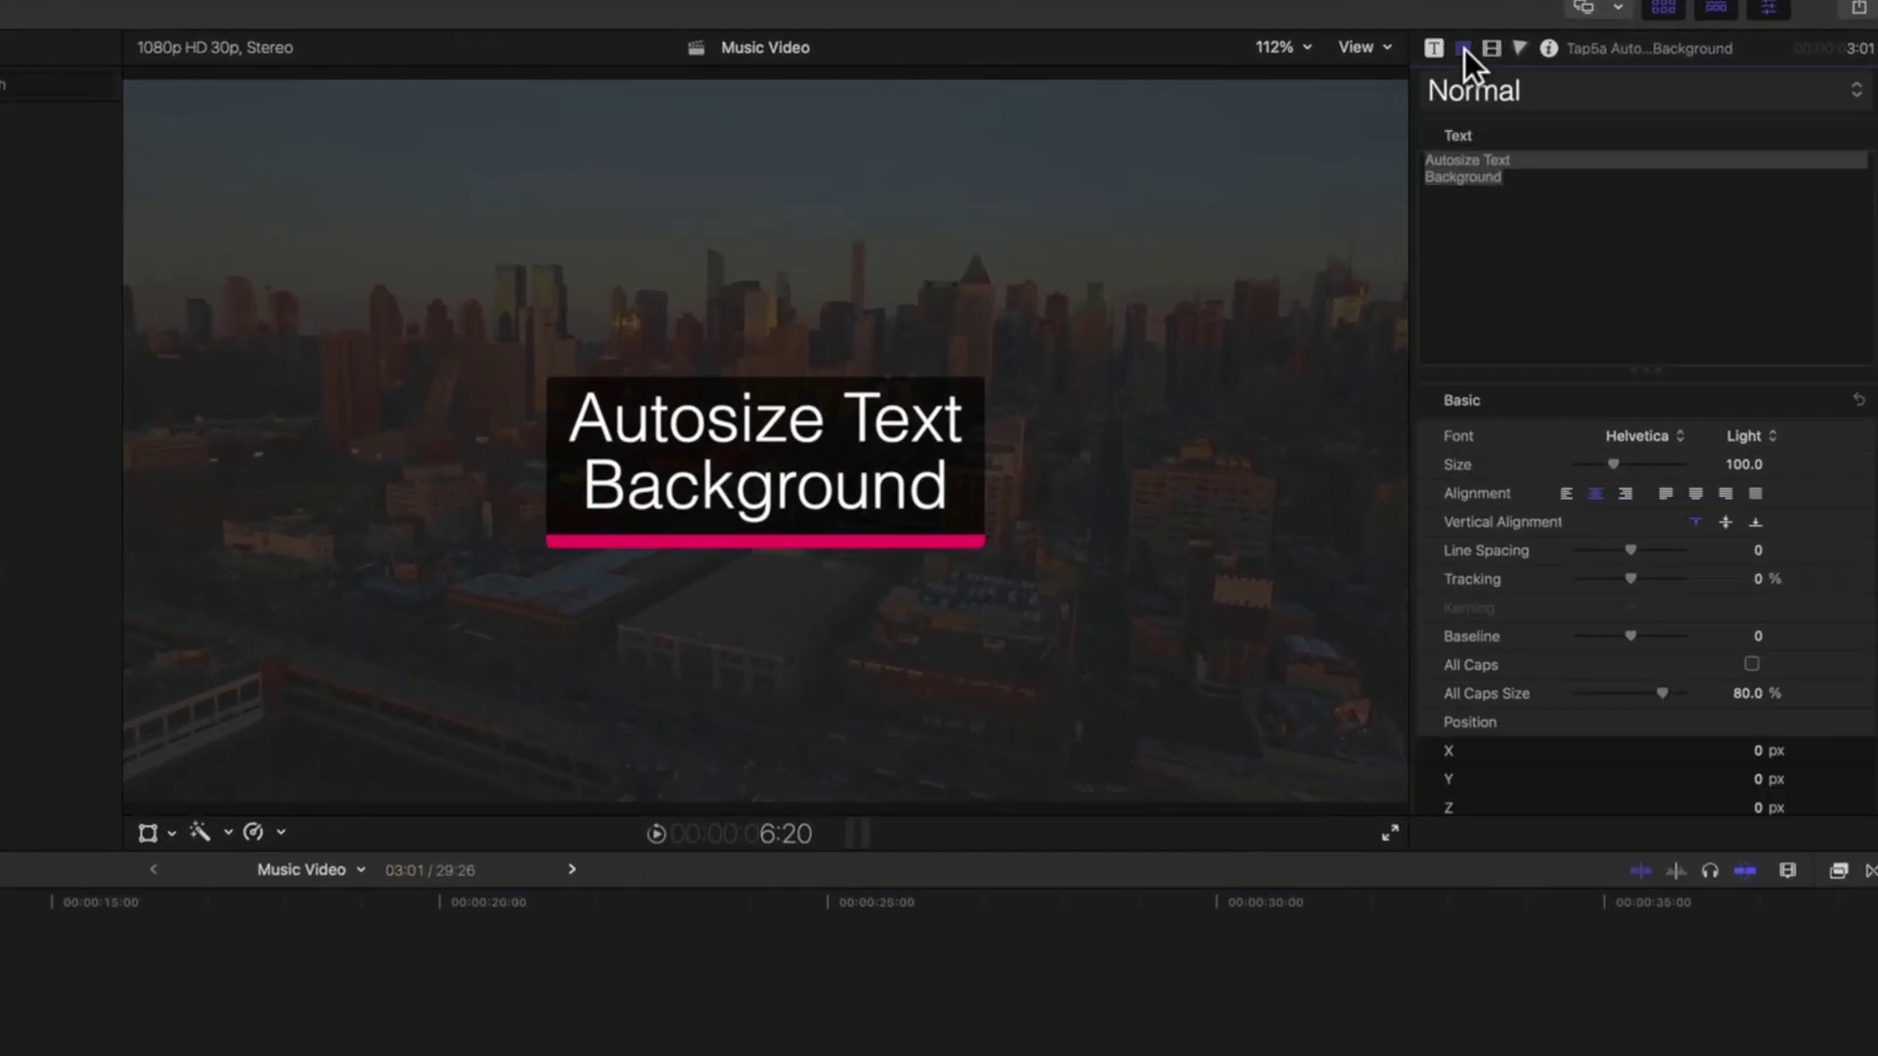
drag(1506, 180, 1385, 130)
key(BackSpace)
text(THE BIG CITY)
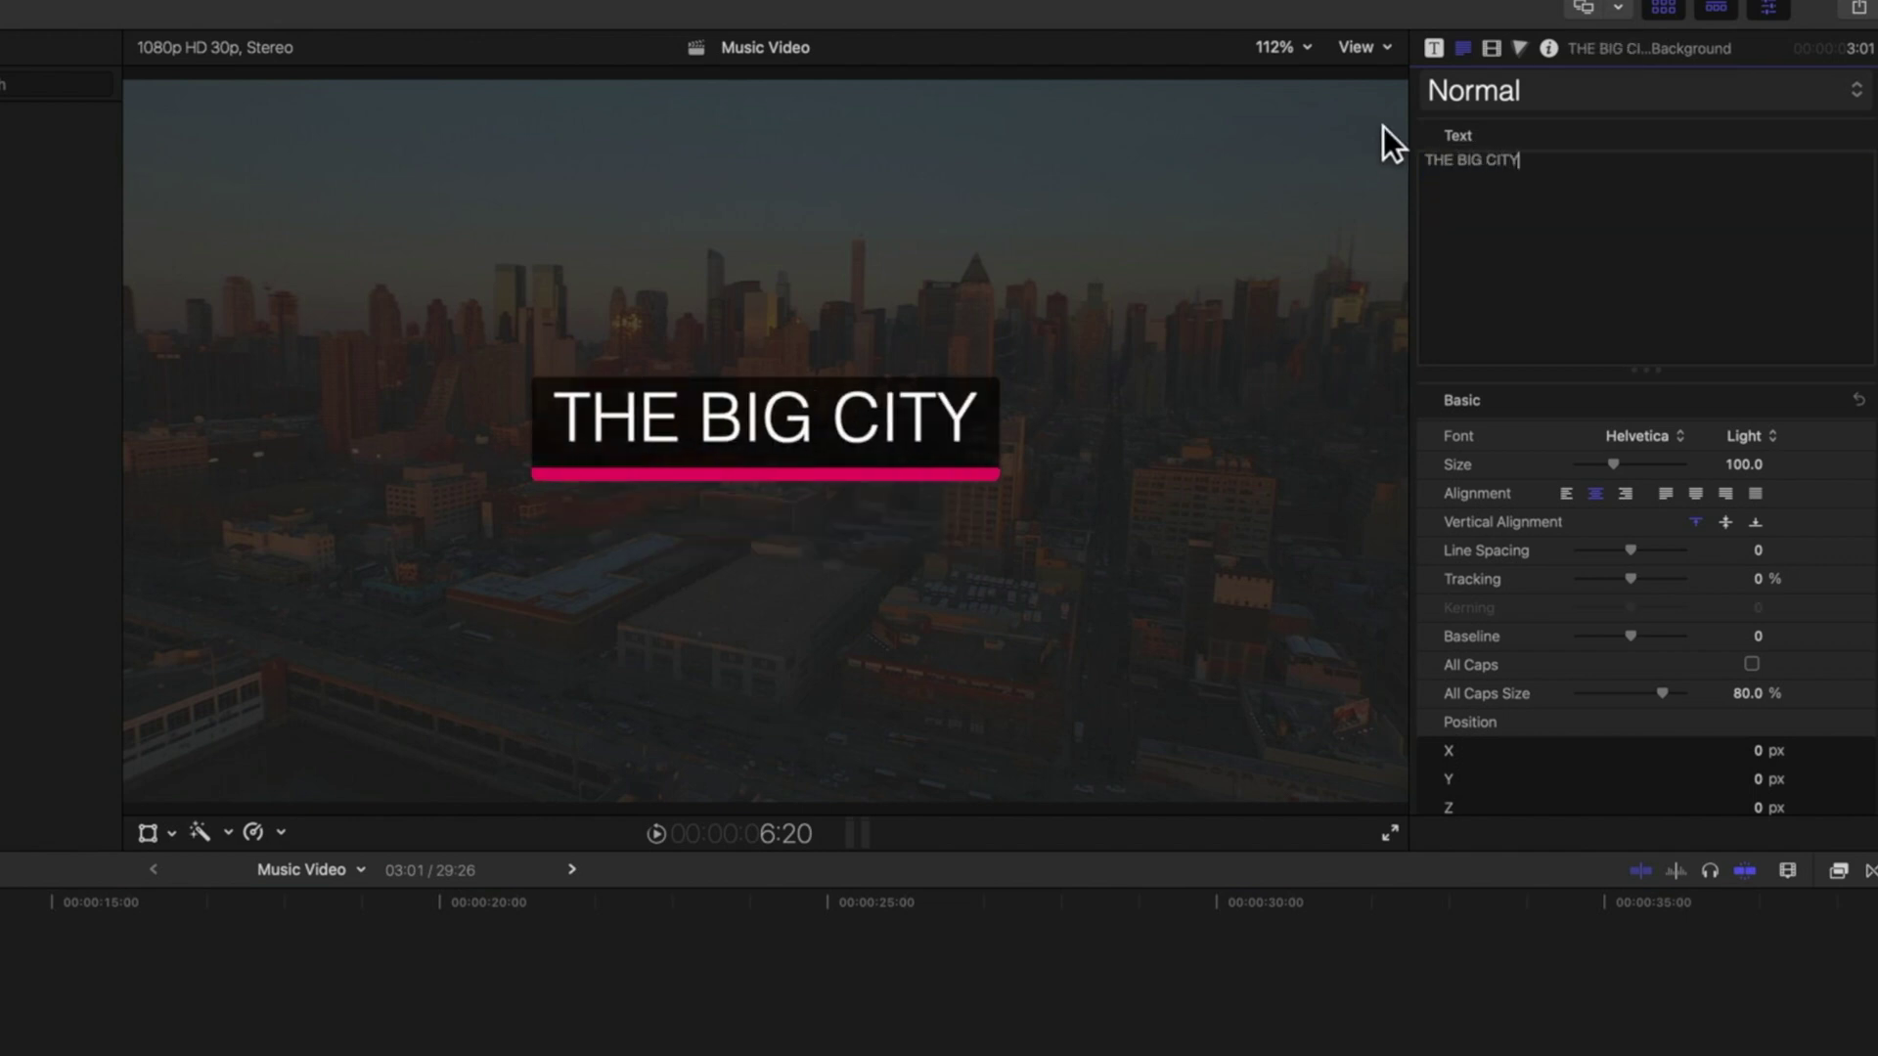
Step: Make the THE BIG CITY text Bold and set its tracking to about 7.12%
drag(1559, 164, 1416, 141)
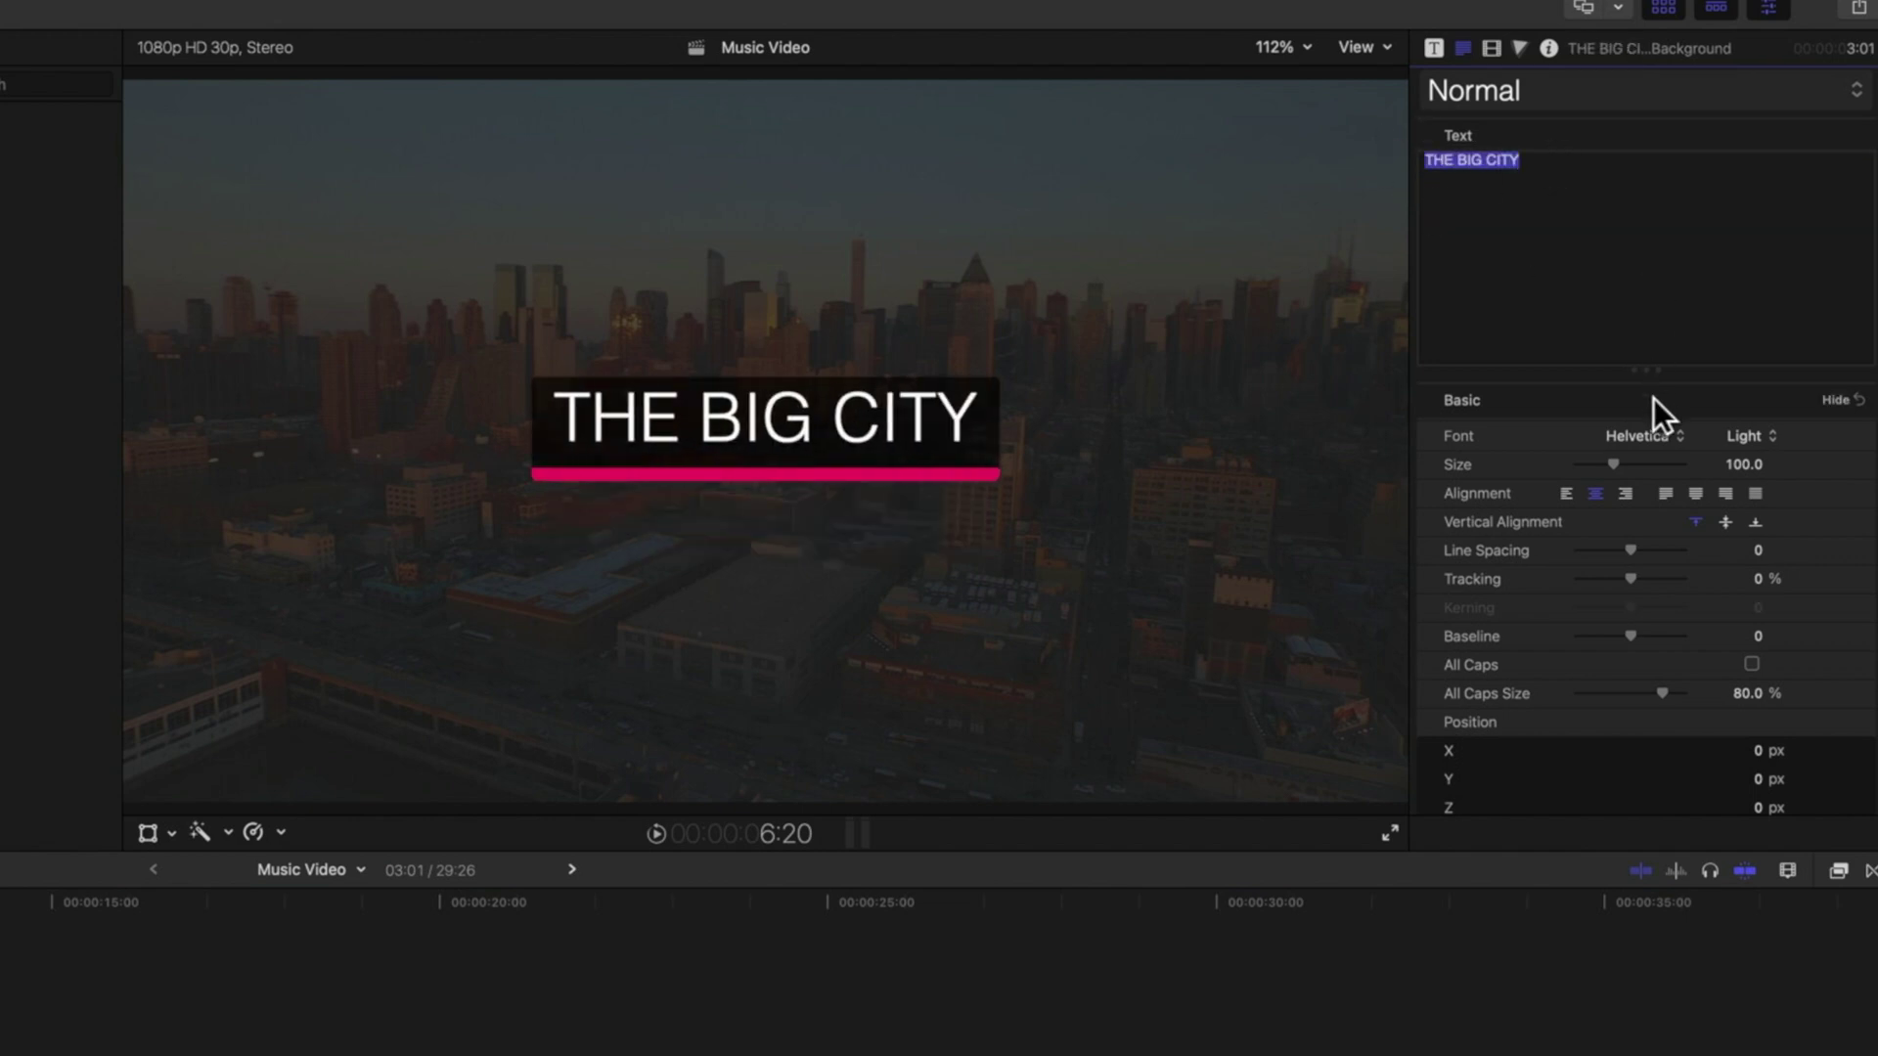
click(1736, 435)
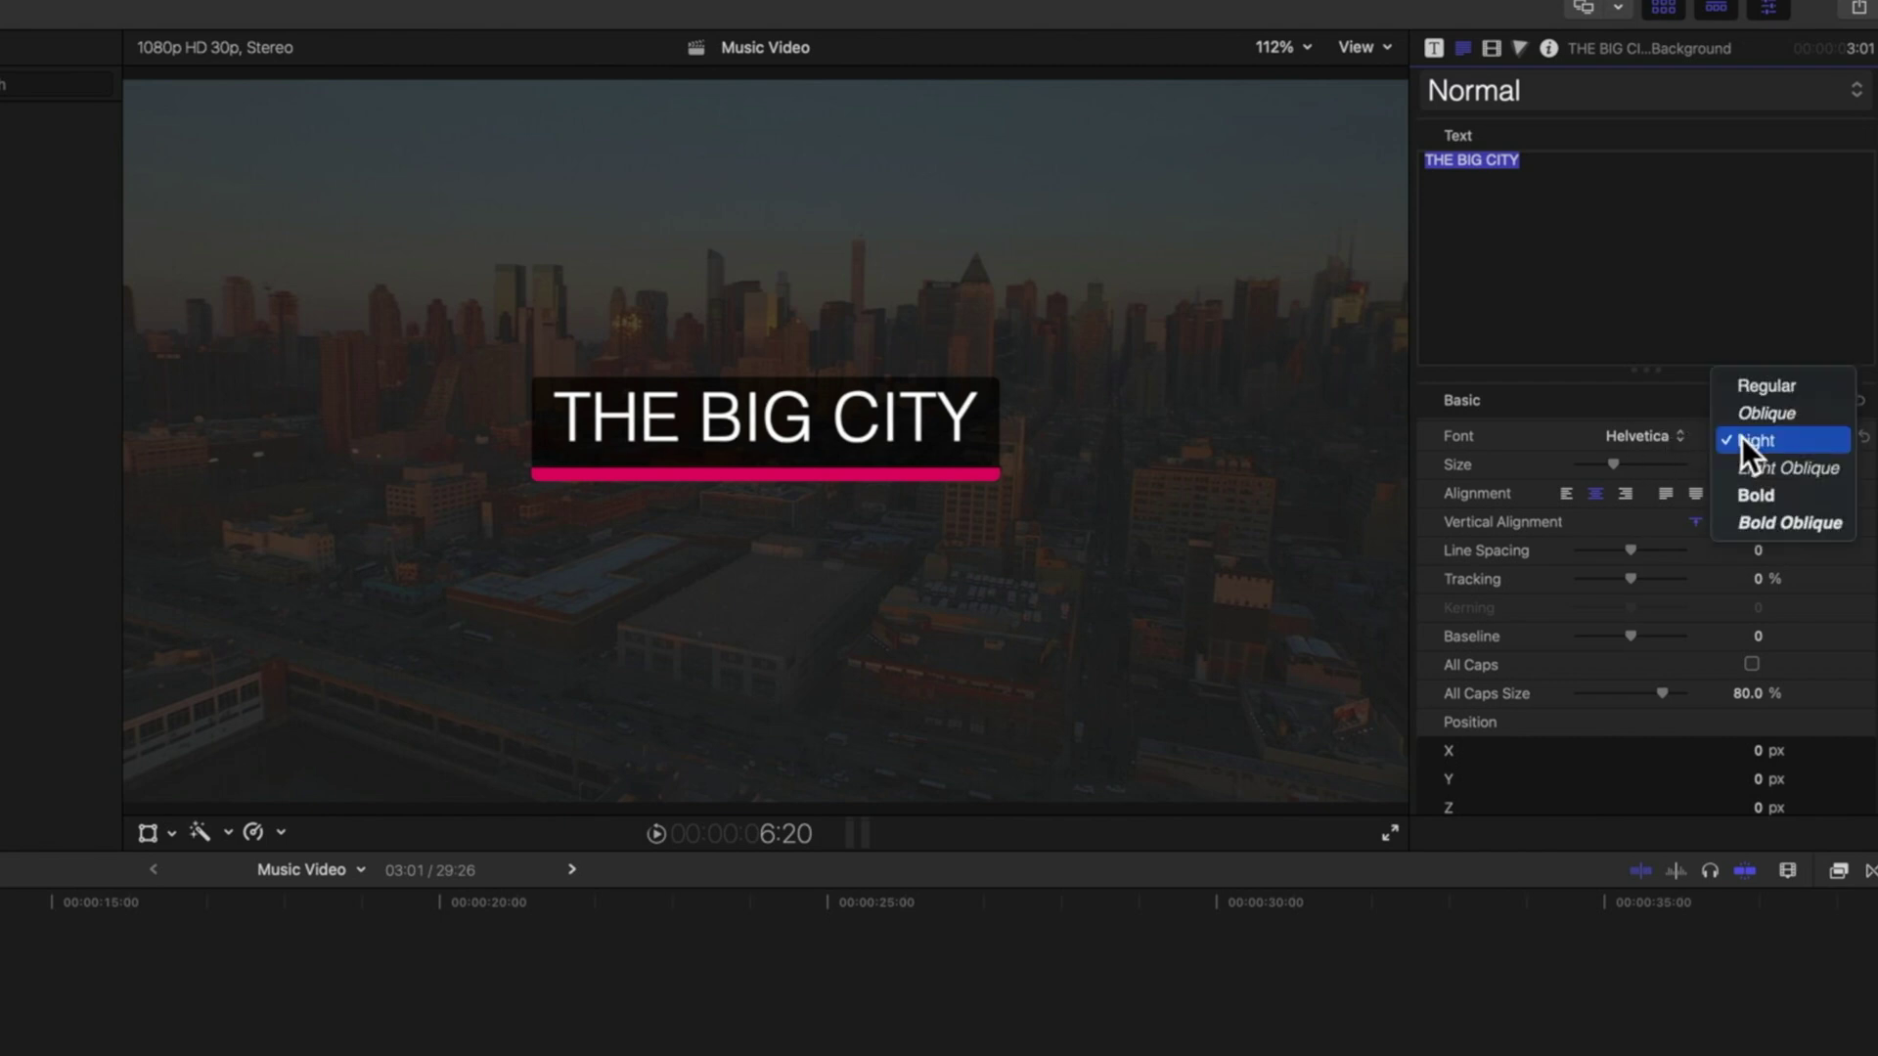
click(1758, 496)
drag(1629, 581, 1639, 579)
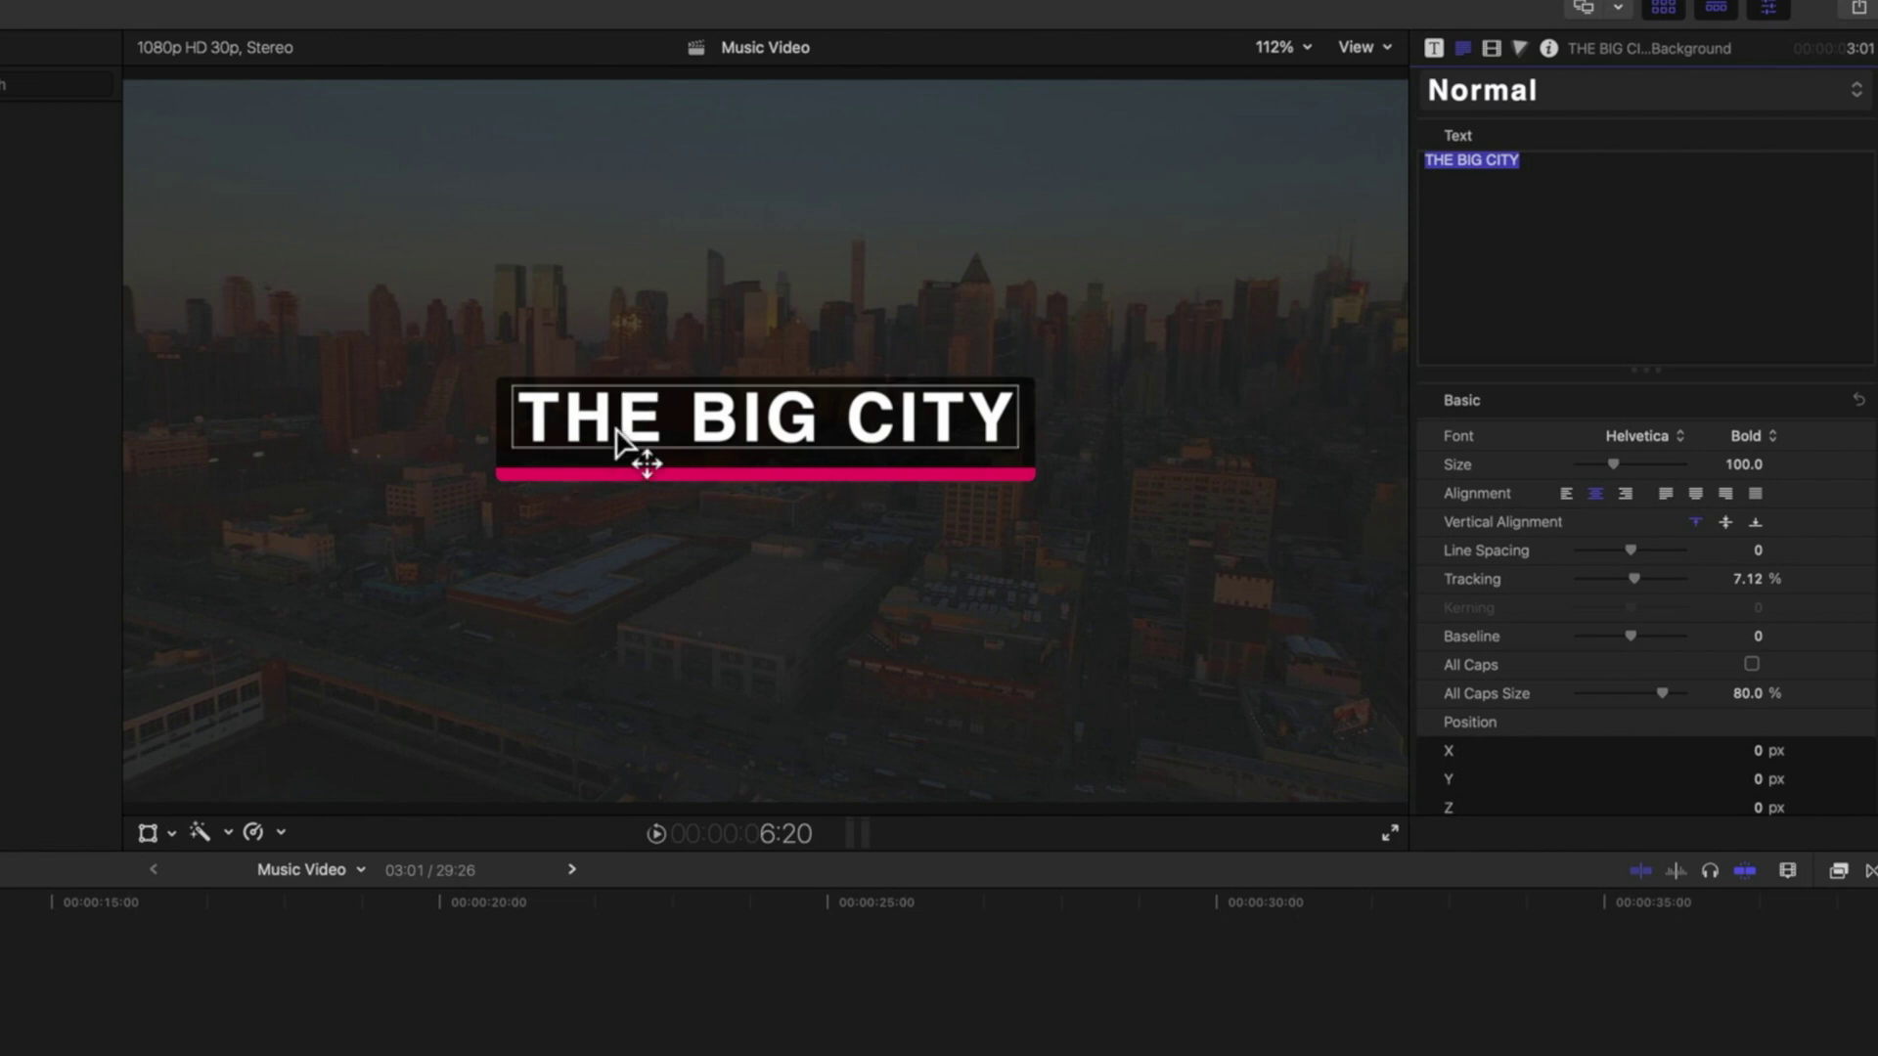
click(700, 598)
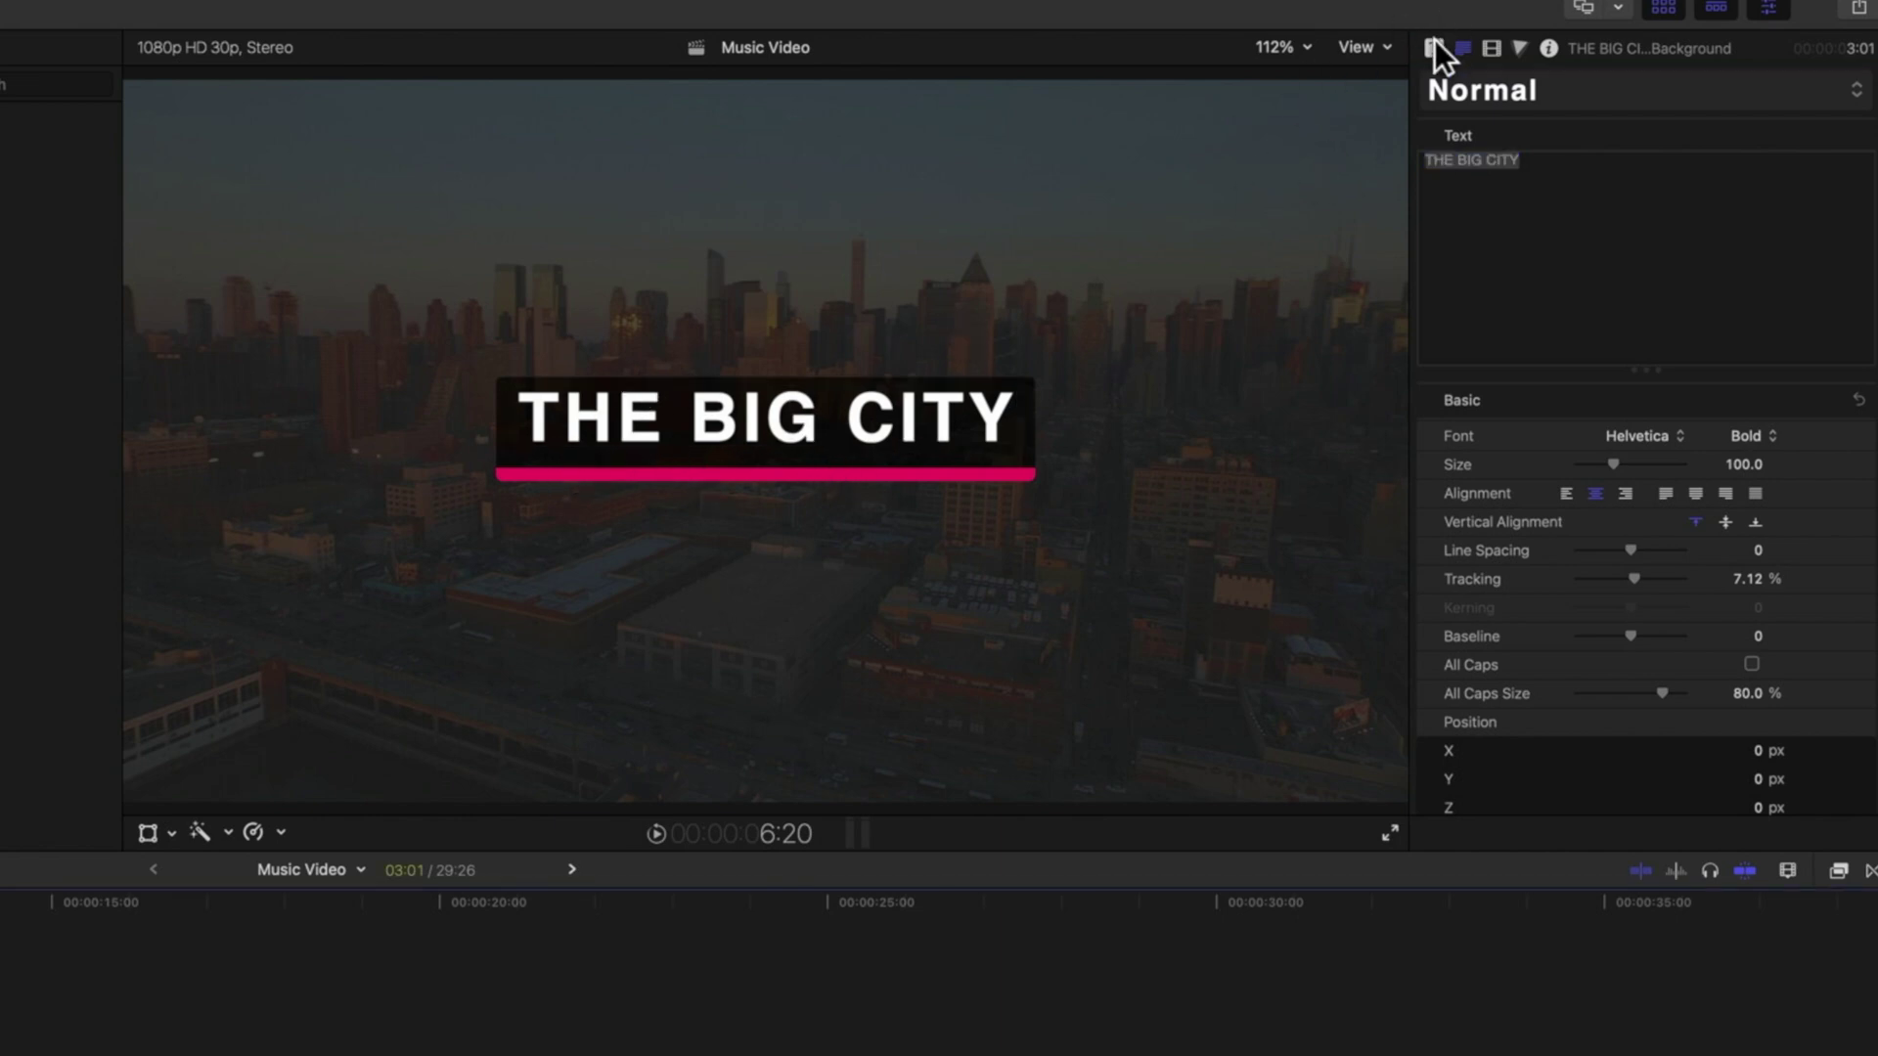
Step: Set the title background's opacity to 0% and its roundness to 0
click(1434, 47)
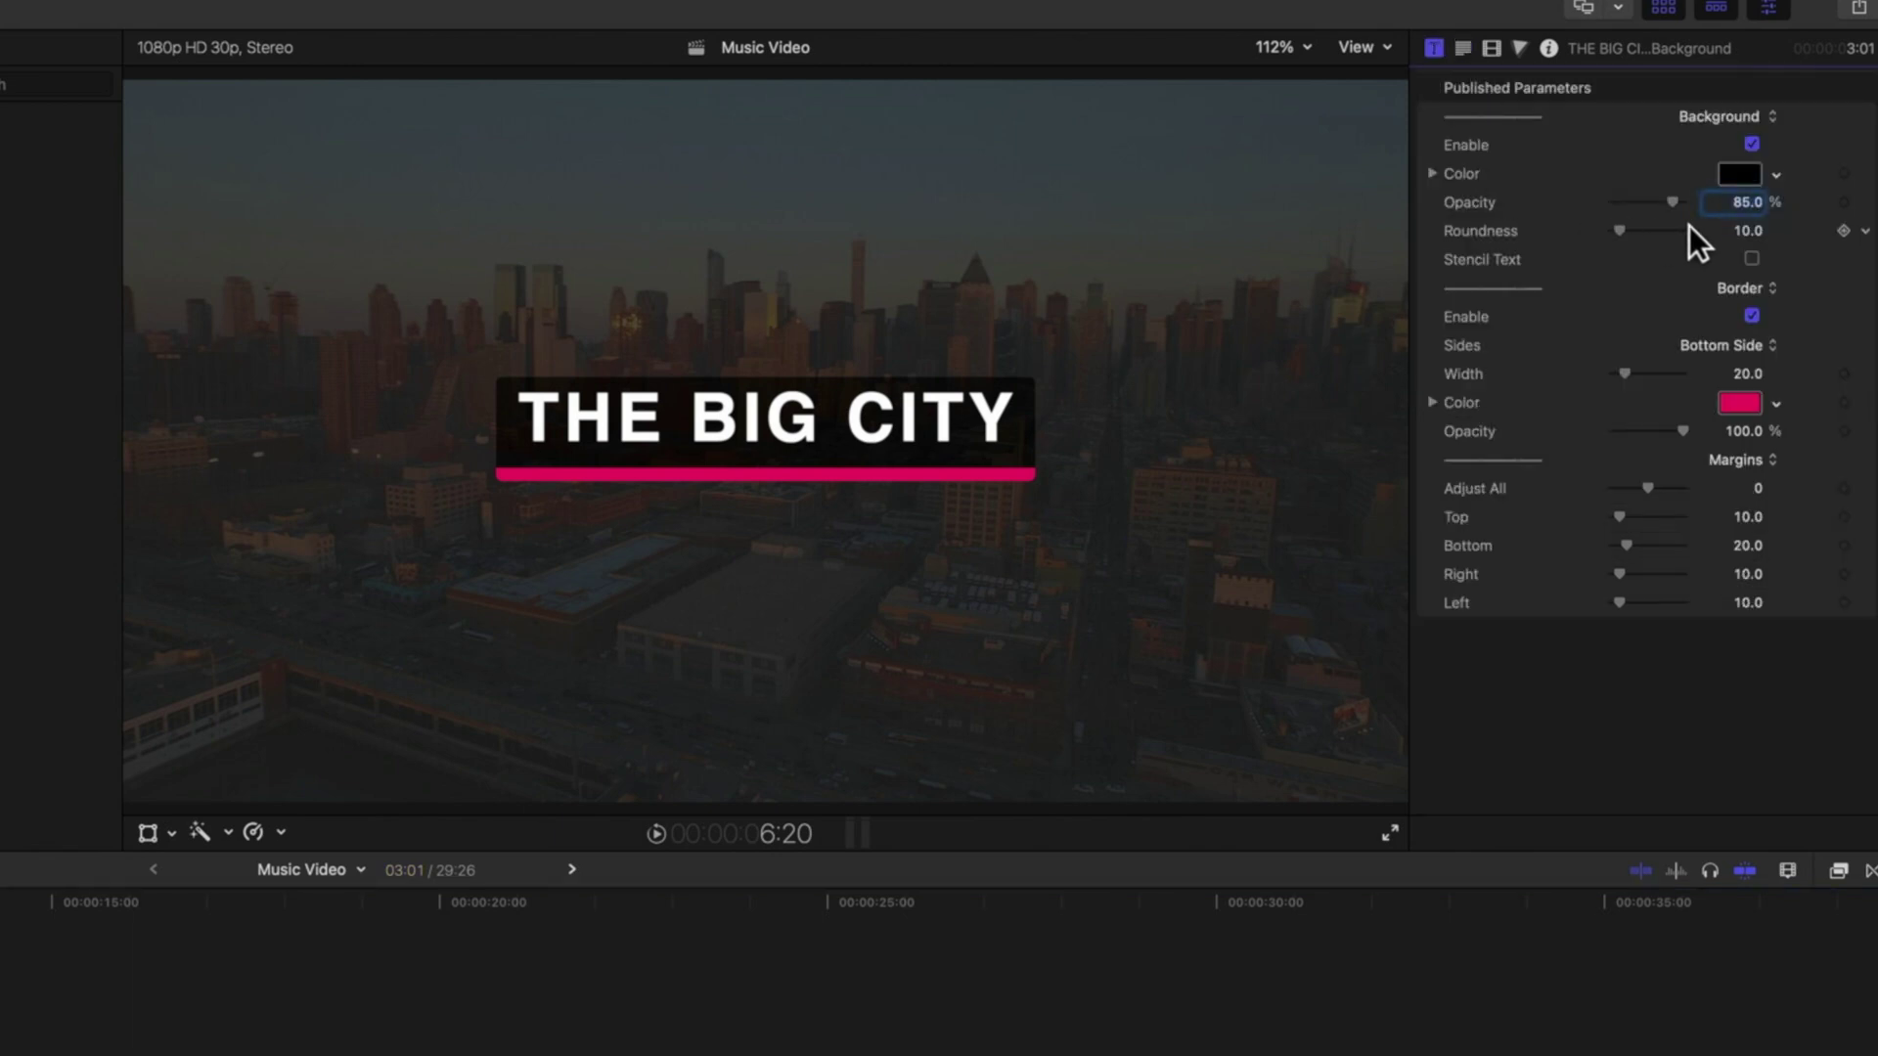
drag(1674, 203, 1516, 200)
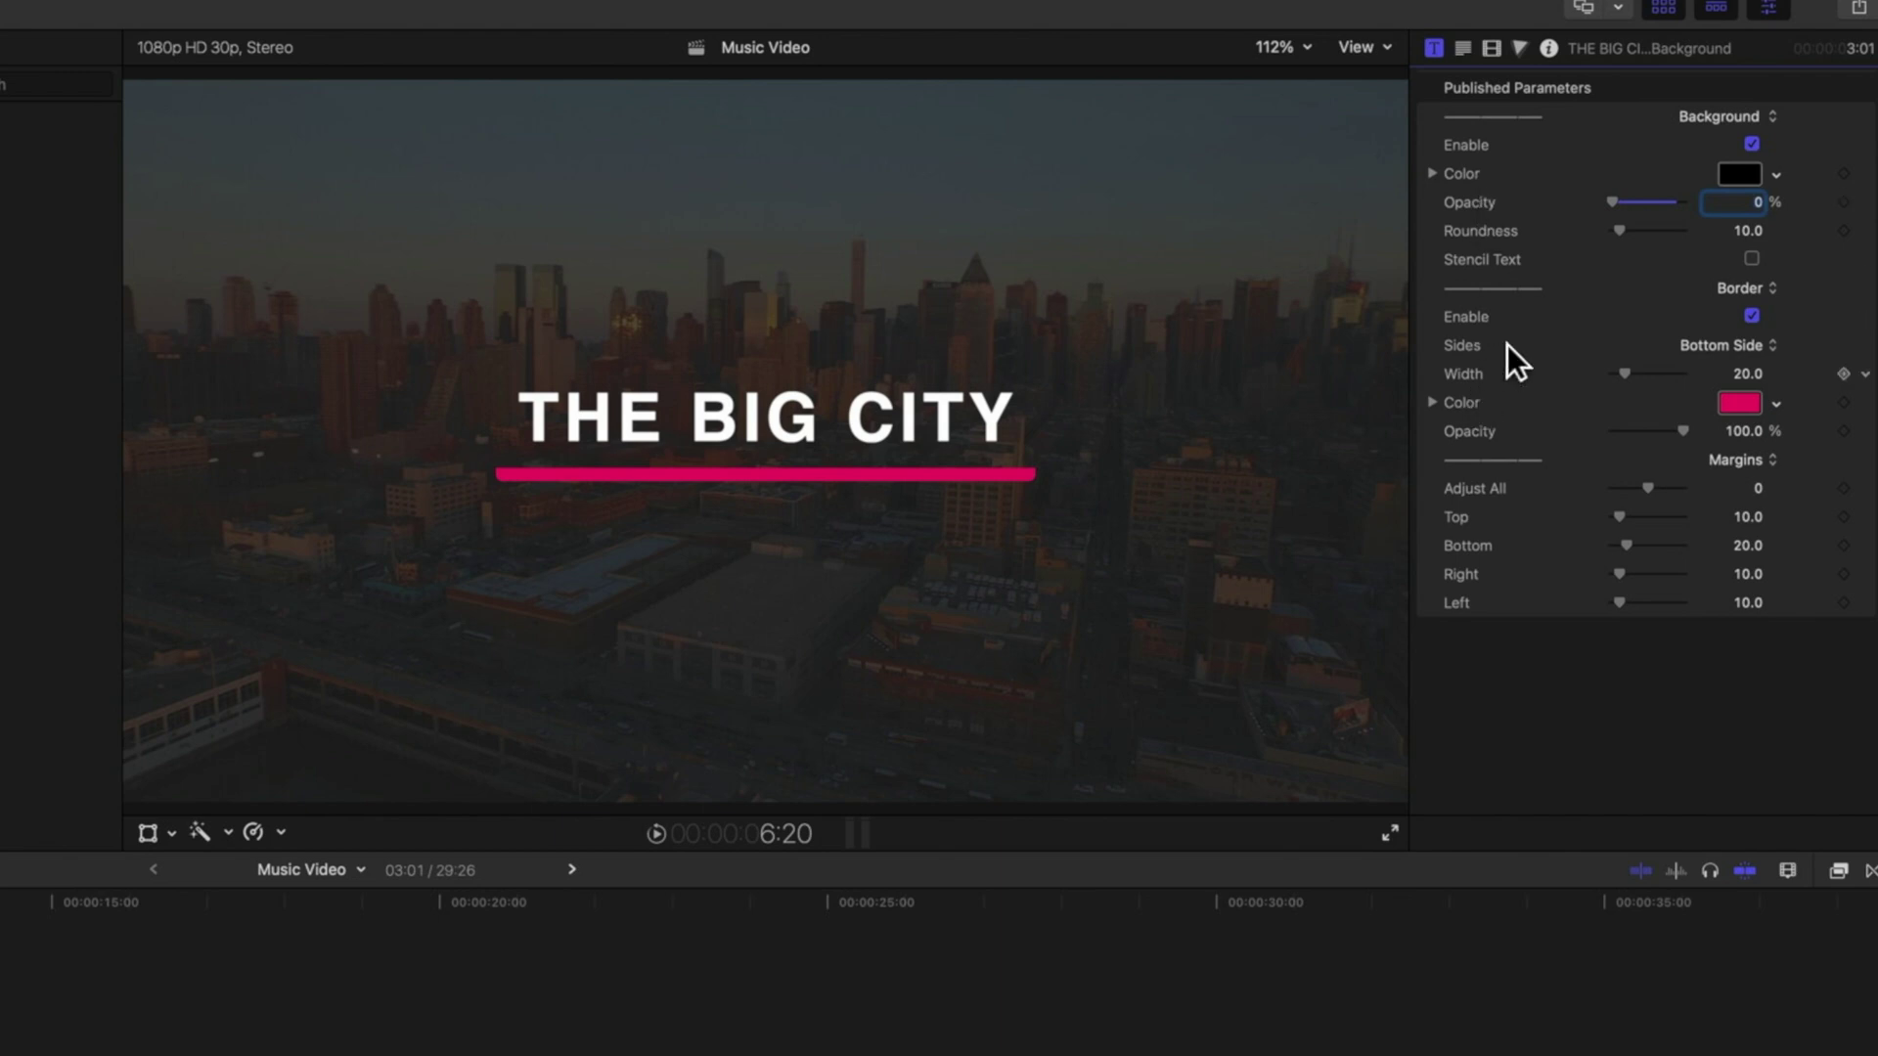
mouse_move(1620, 230)
mouse_down()
mouse_move(1581, 232)
mouse_move(1643, 231)
mouse_move(1583, 231)
mouse_up()
Step: Try the title border on the top, right and left sides, ending on Bottom Side
click(1725, 344)
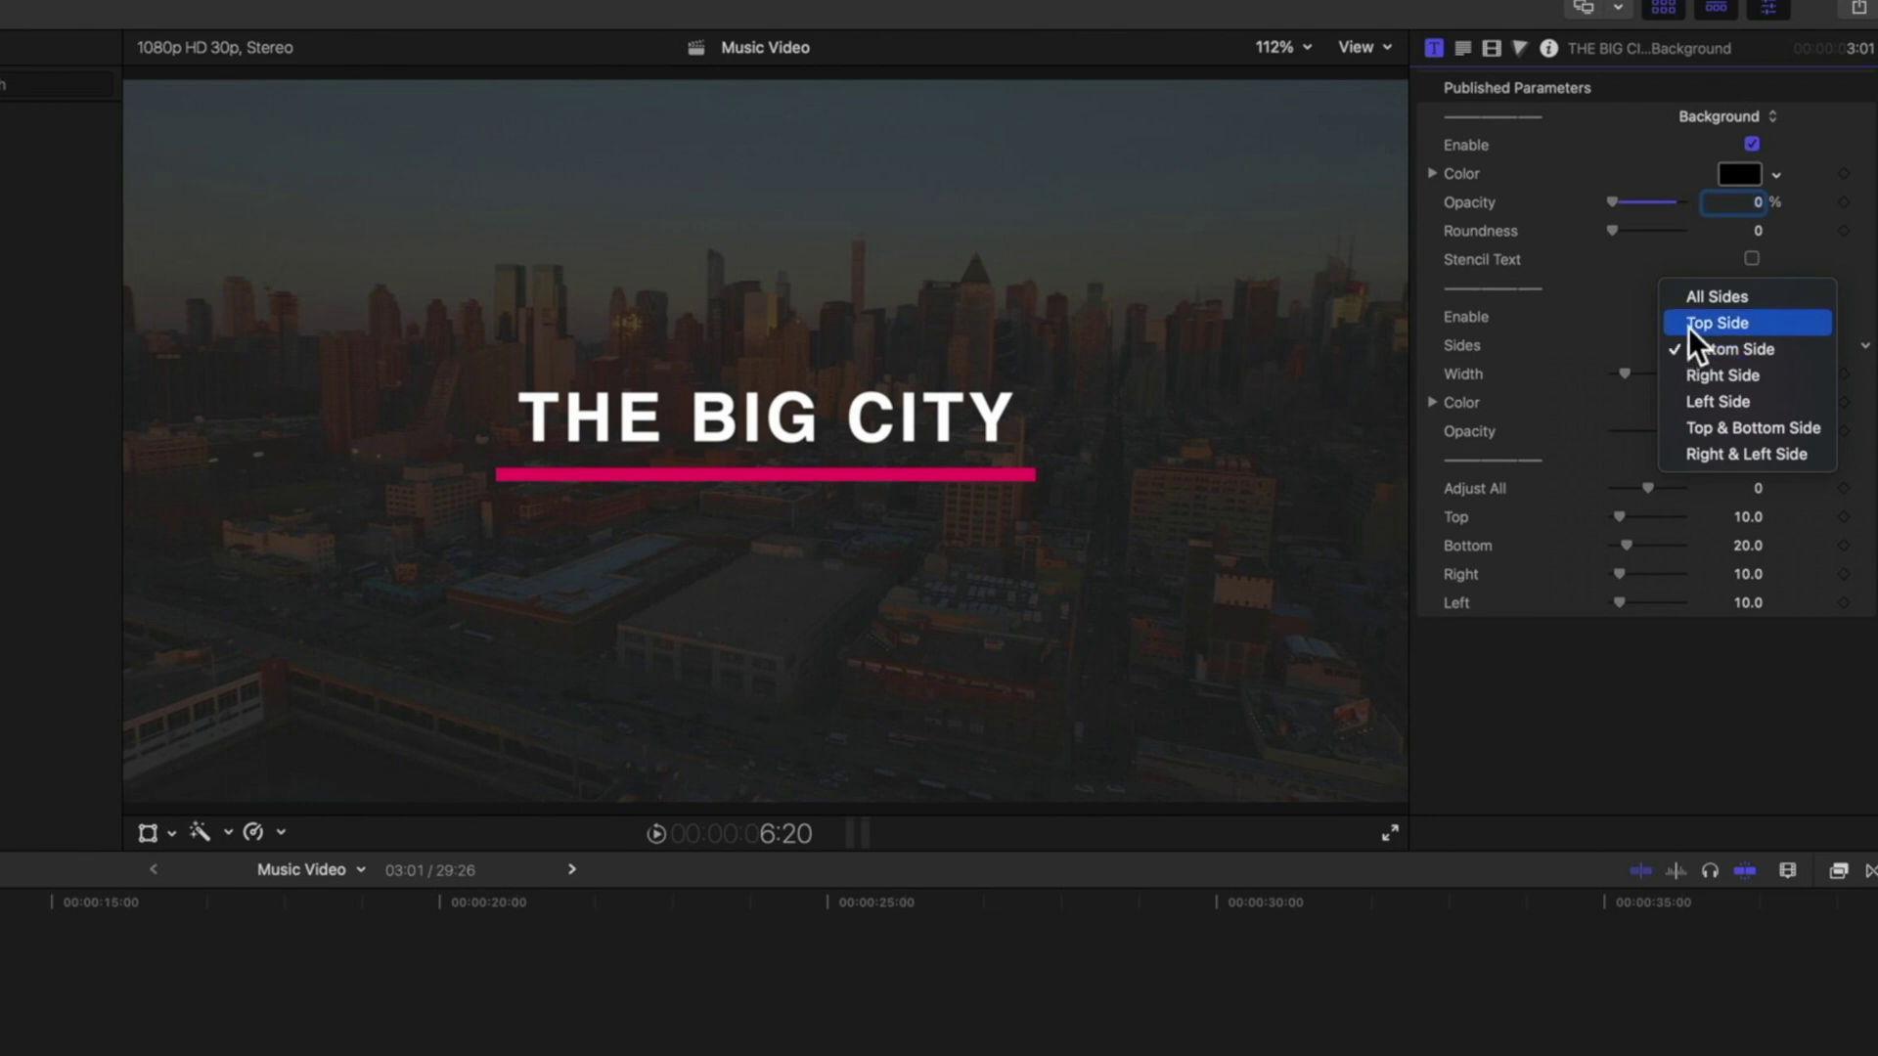
click(1688, 324)
click(1706, 351)
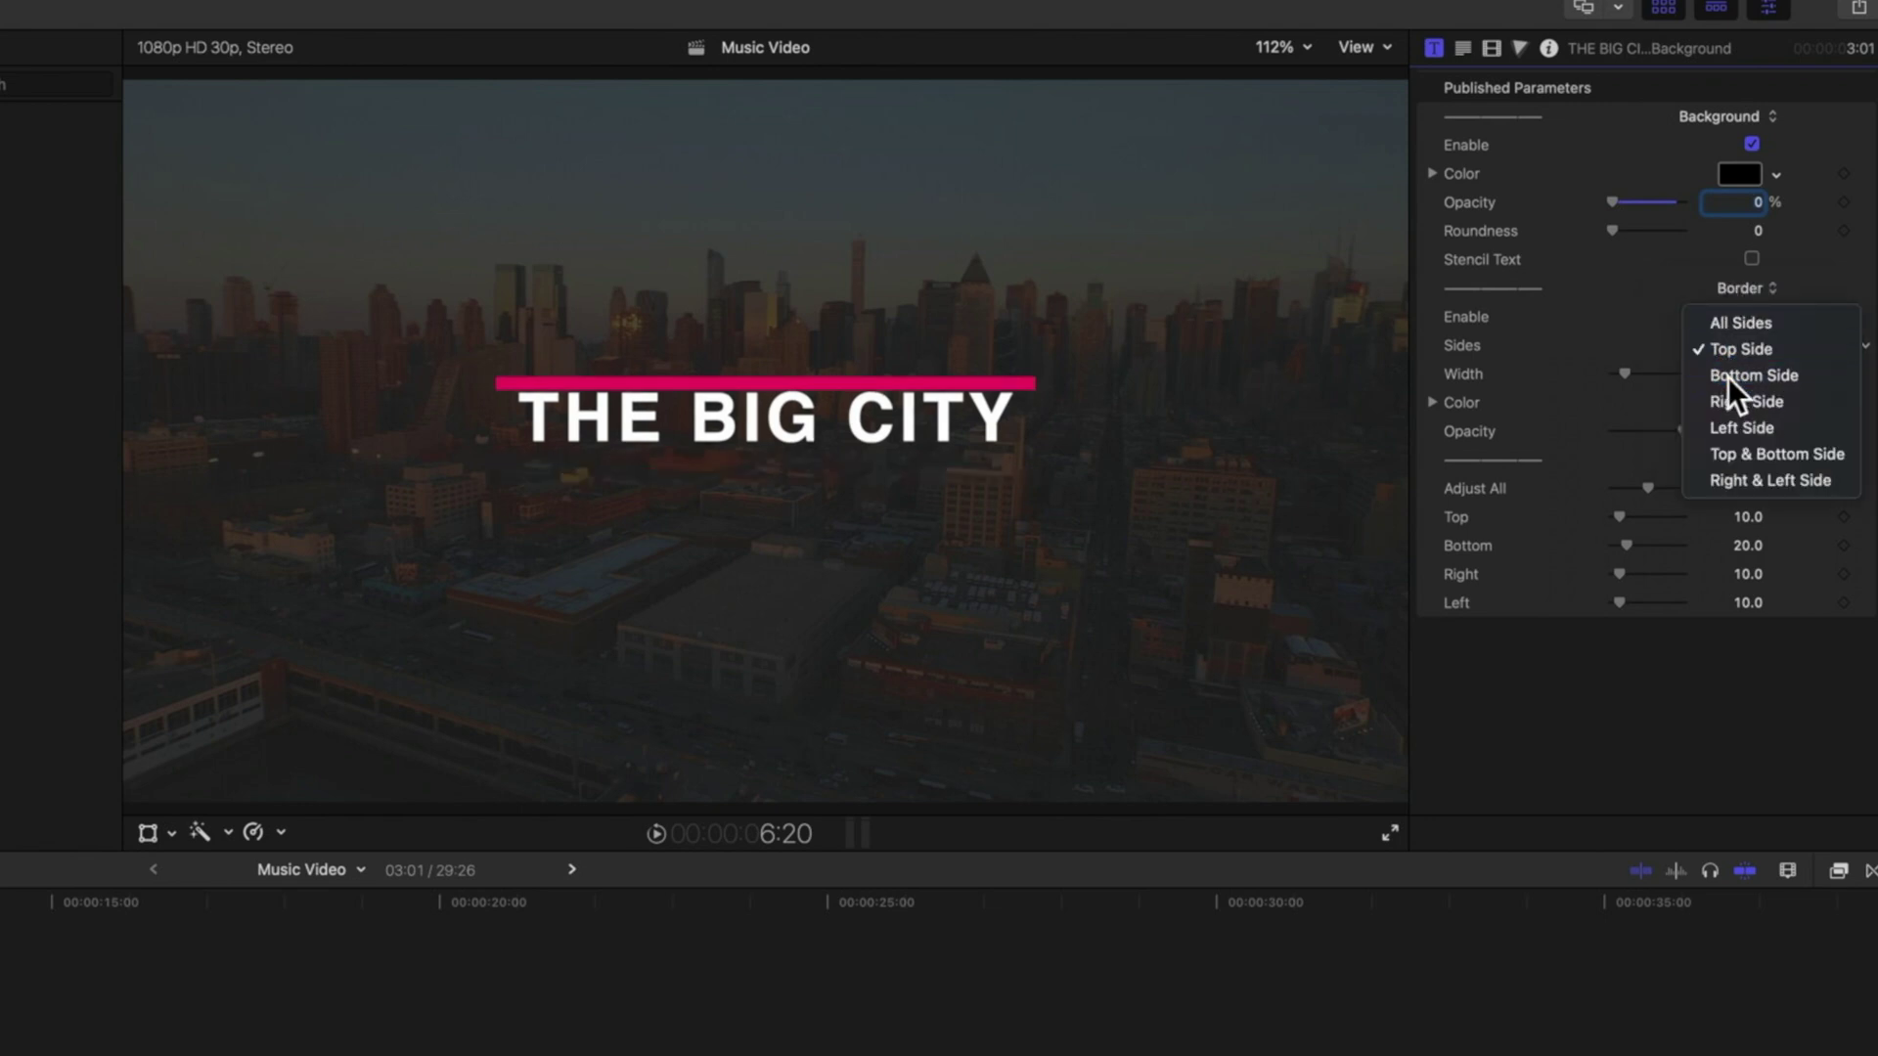
click(1727, 378)
click(1723, 344)
click(1721, 375)
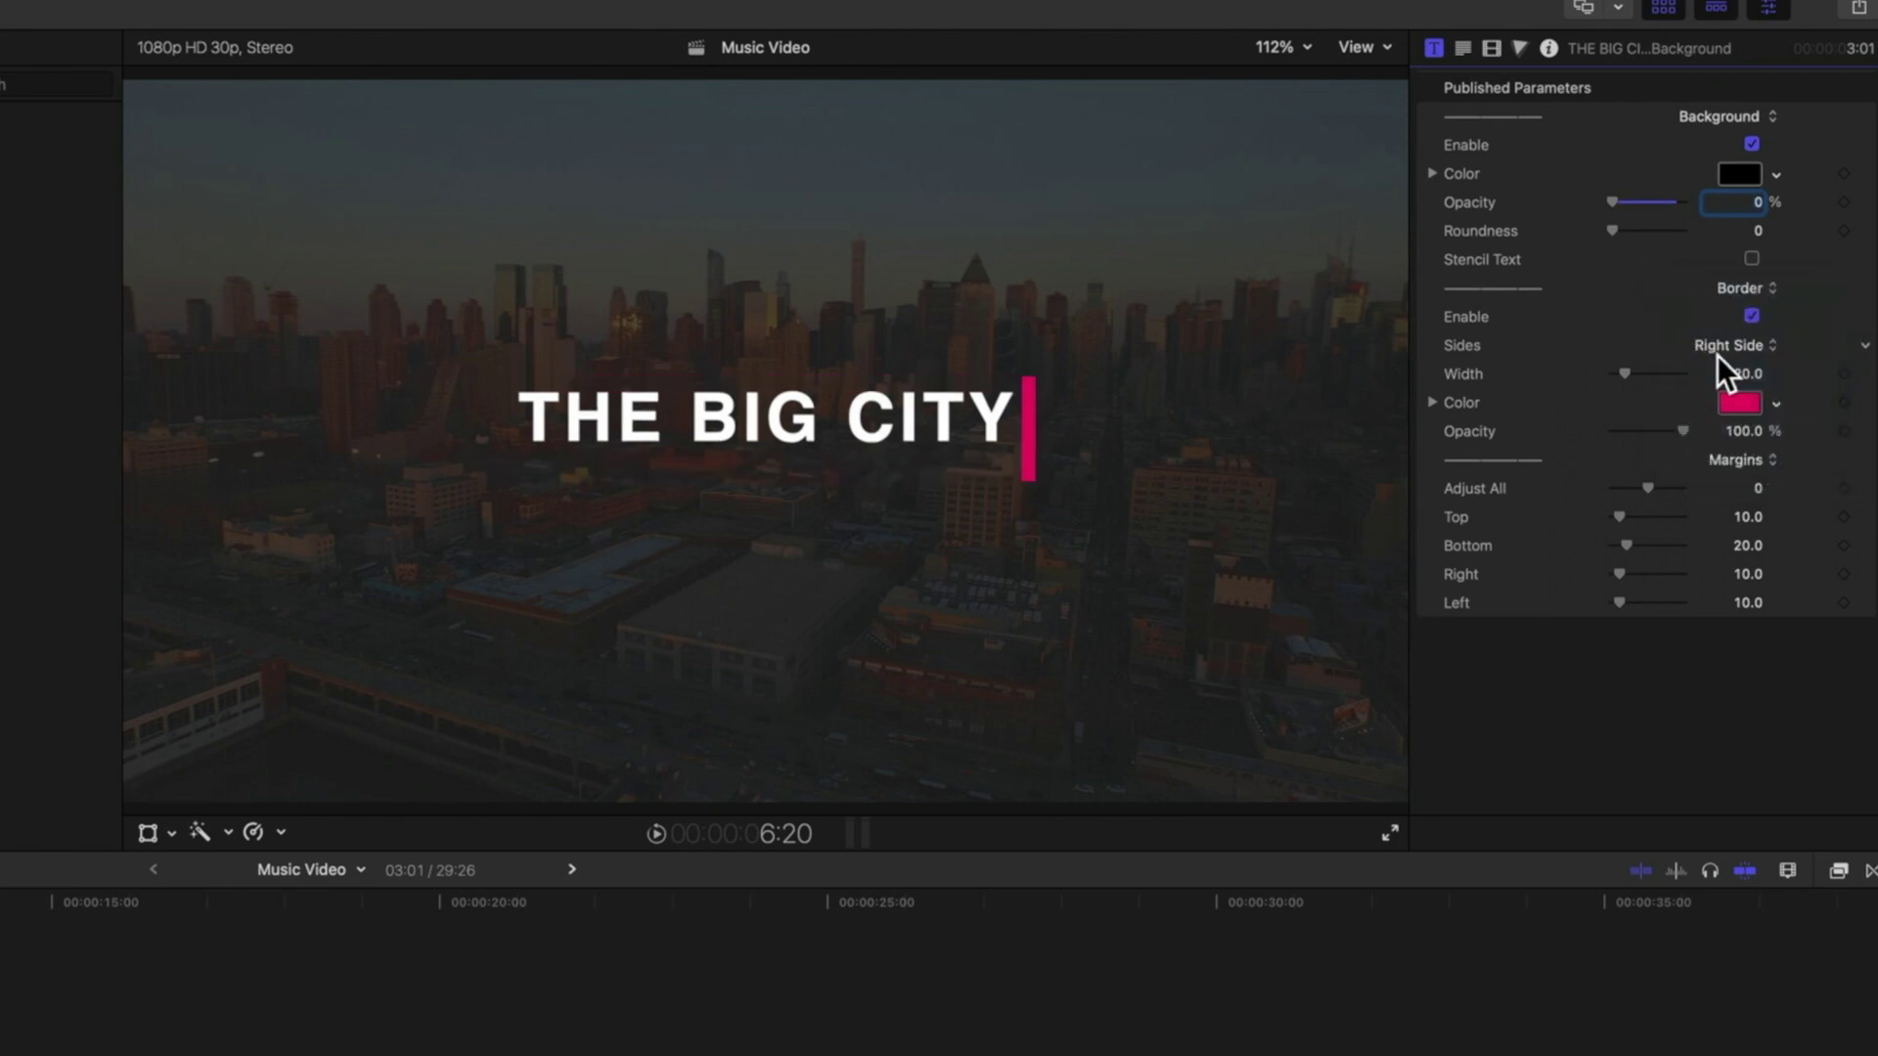
click(1719, 346)
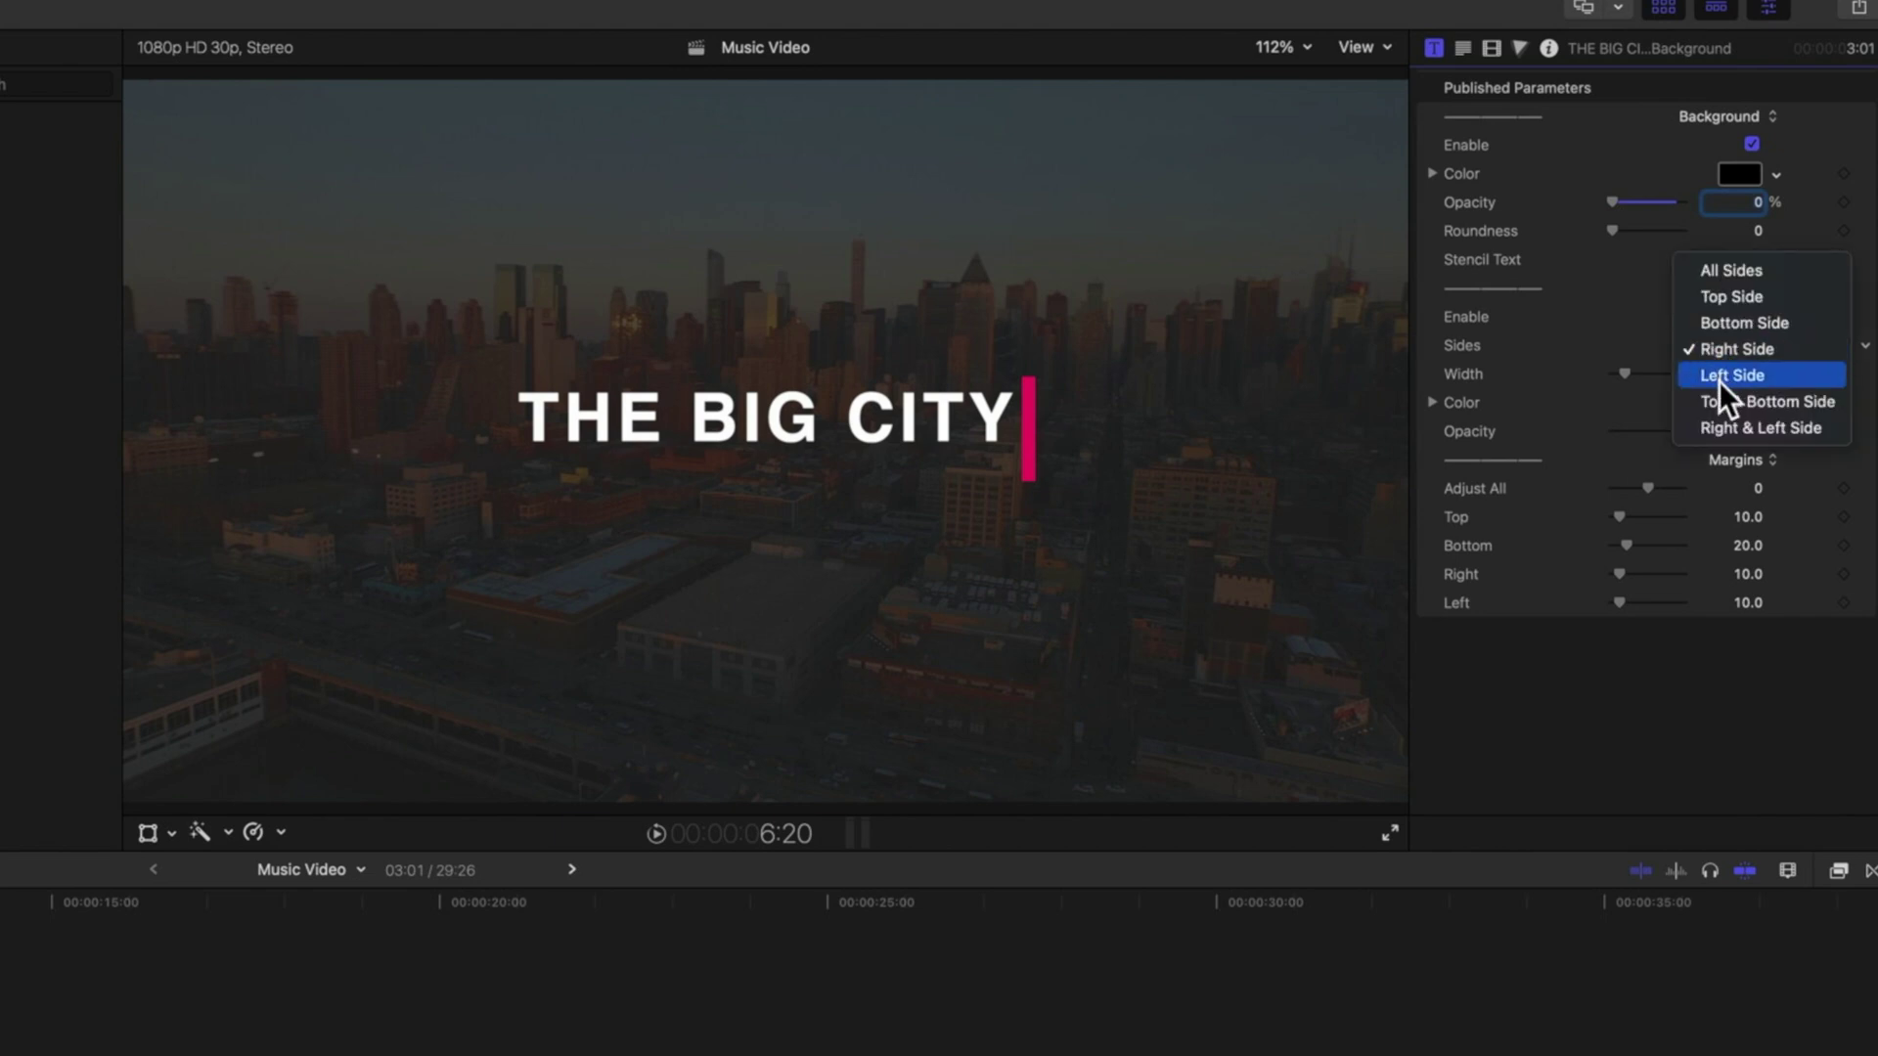
click(1719, 378)
click(1715, 347)
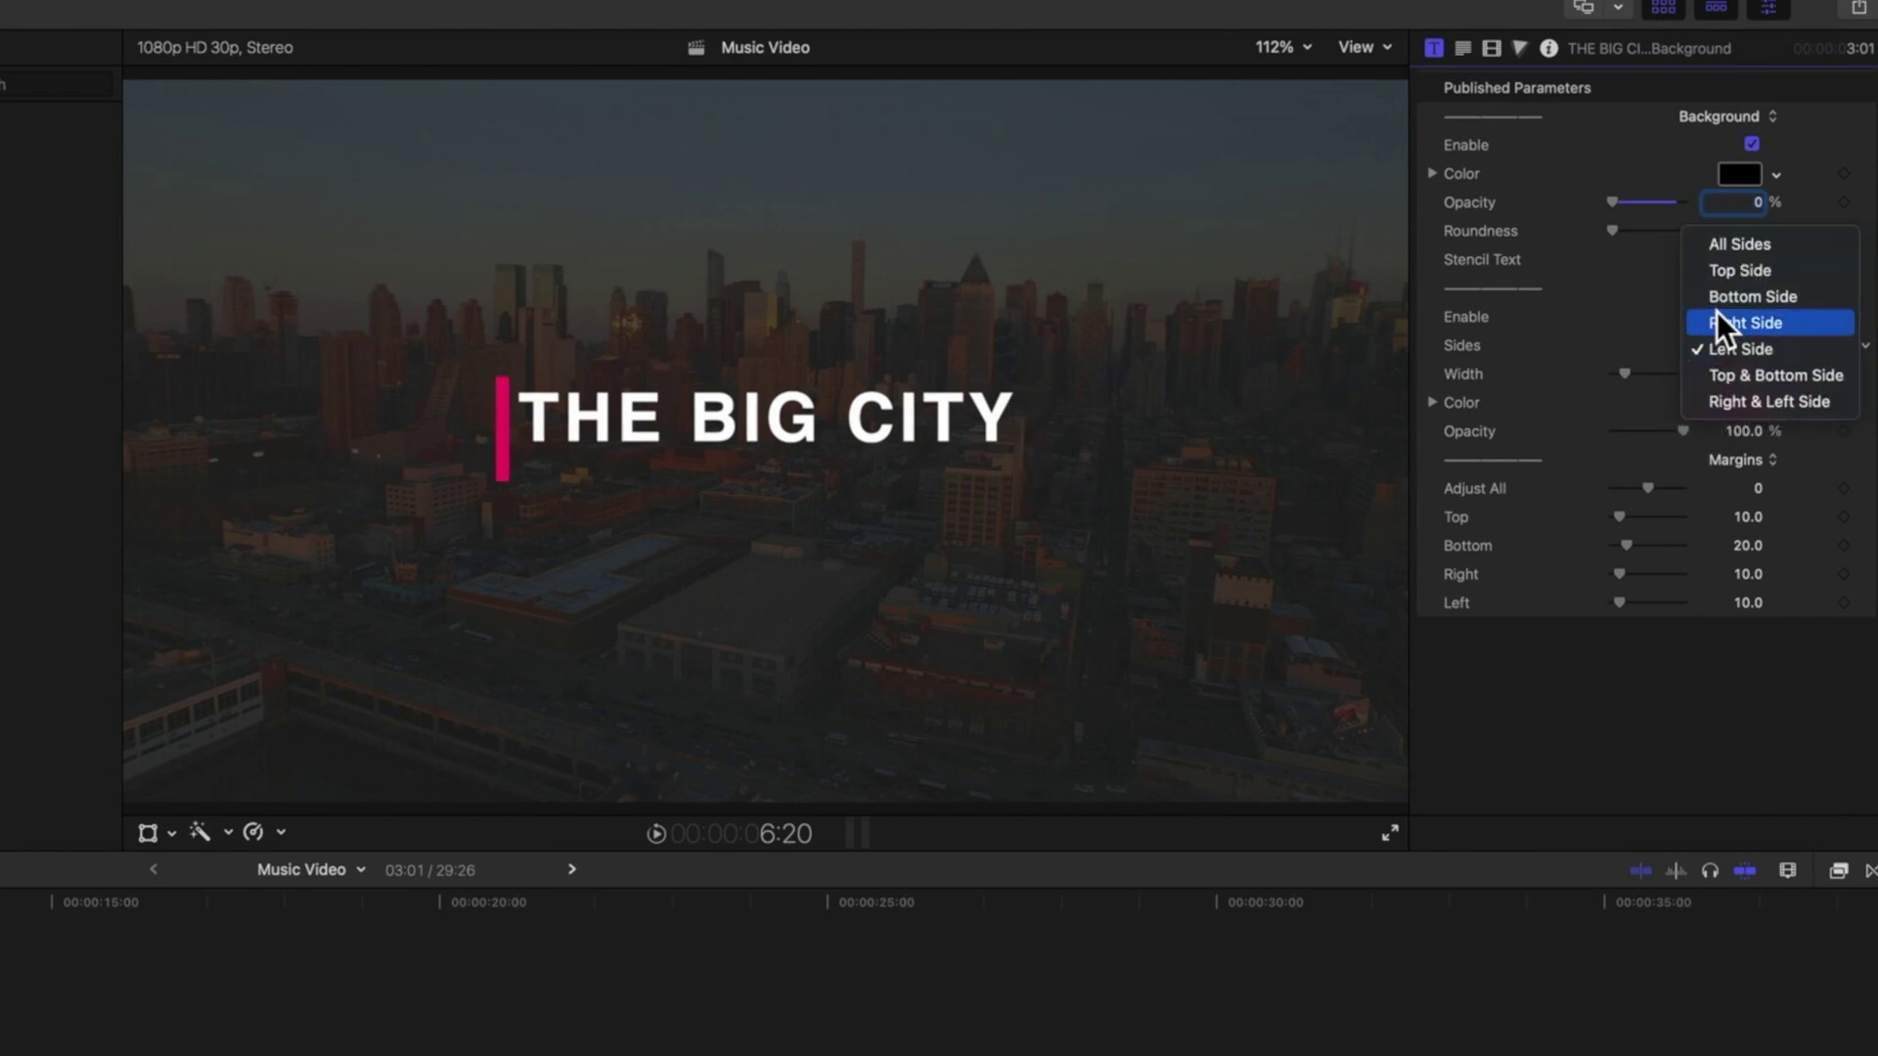
click(1717, 296)
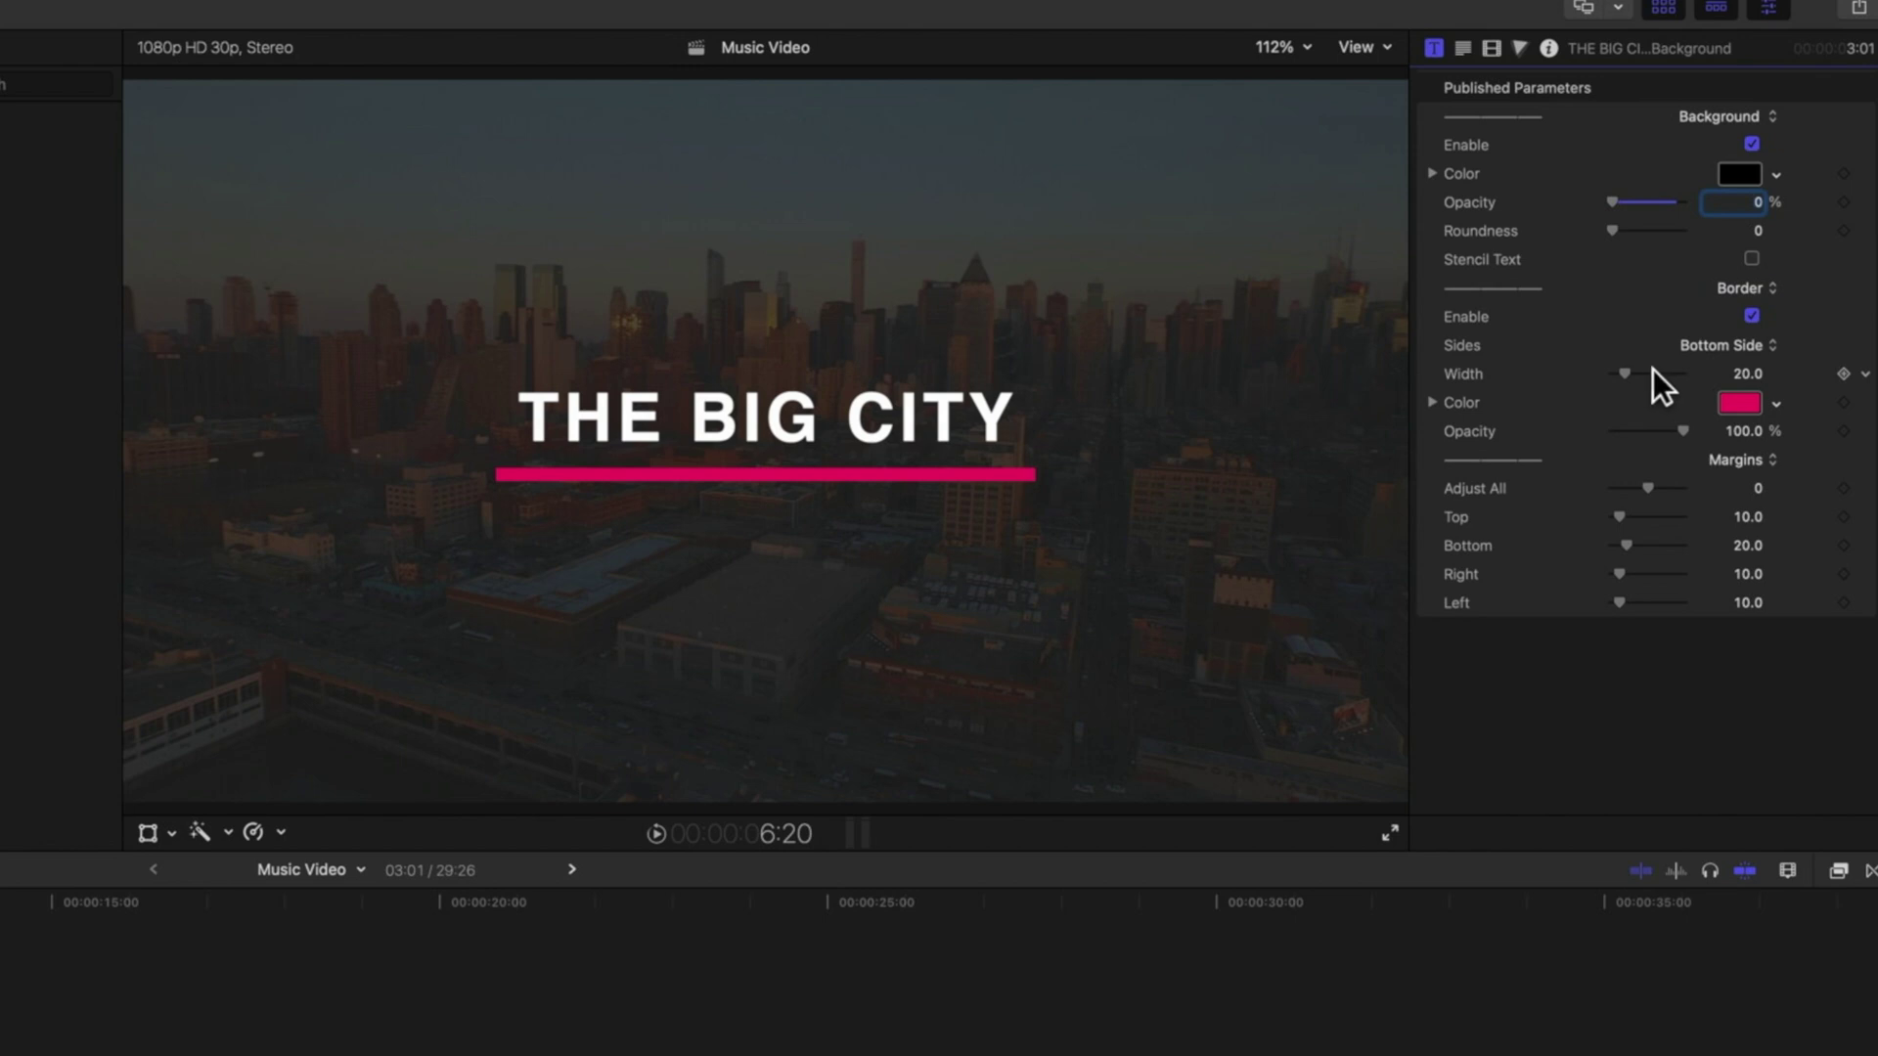
Step: Set the border width to about 25.56 and change the border color to light blue
drag(1629, 370, 1633, 373)
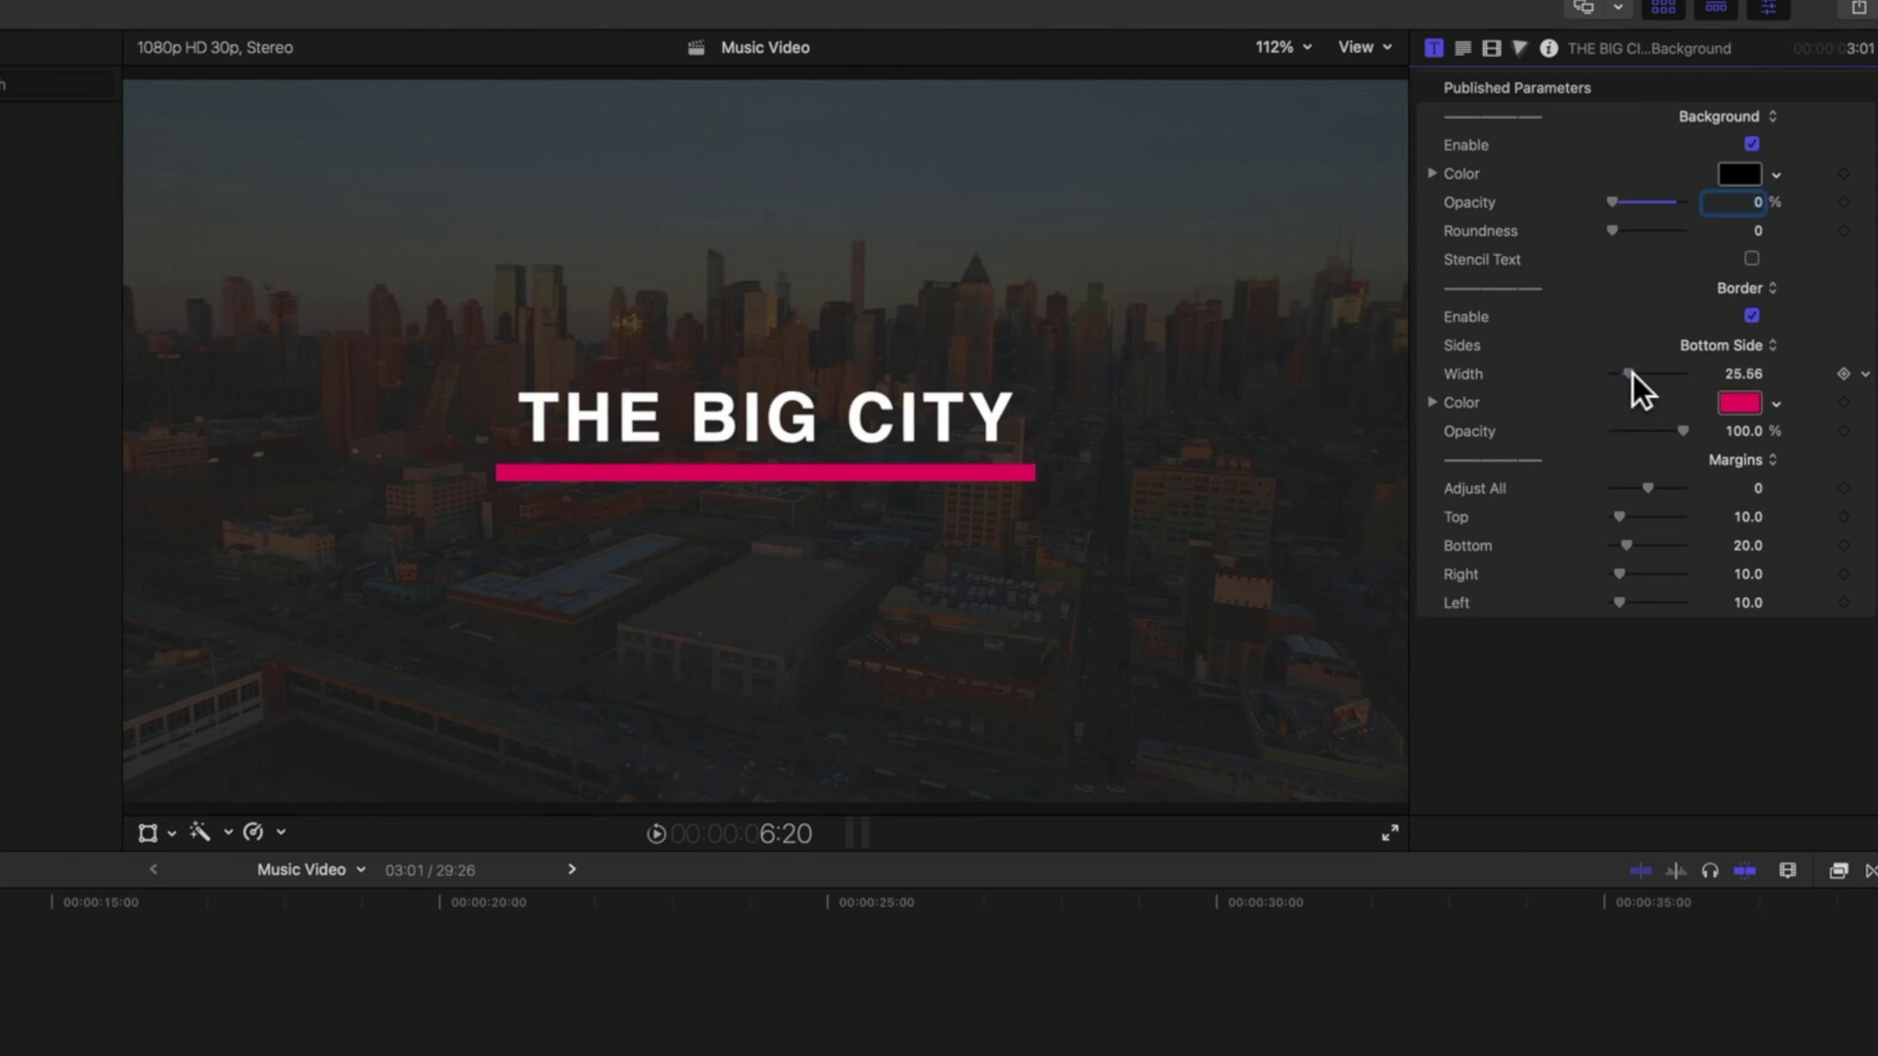
click(1775, 402)
drag(1763, 423, 1676, 544)
key(Escape)
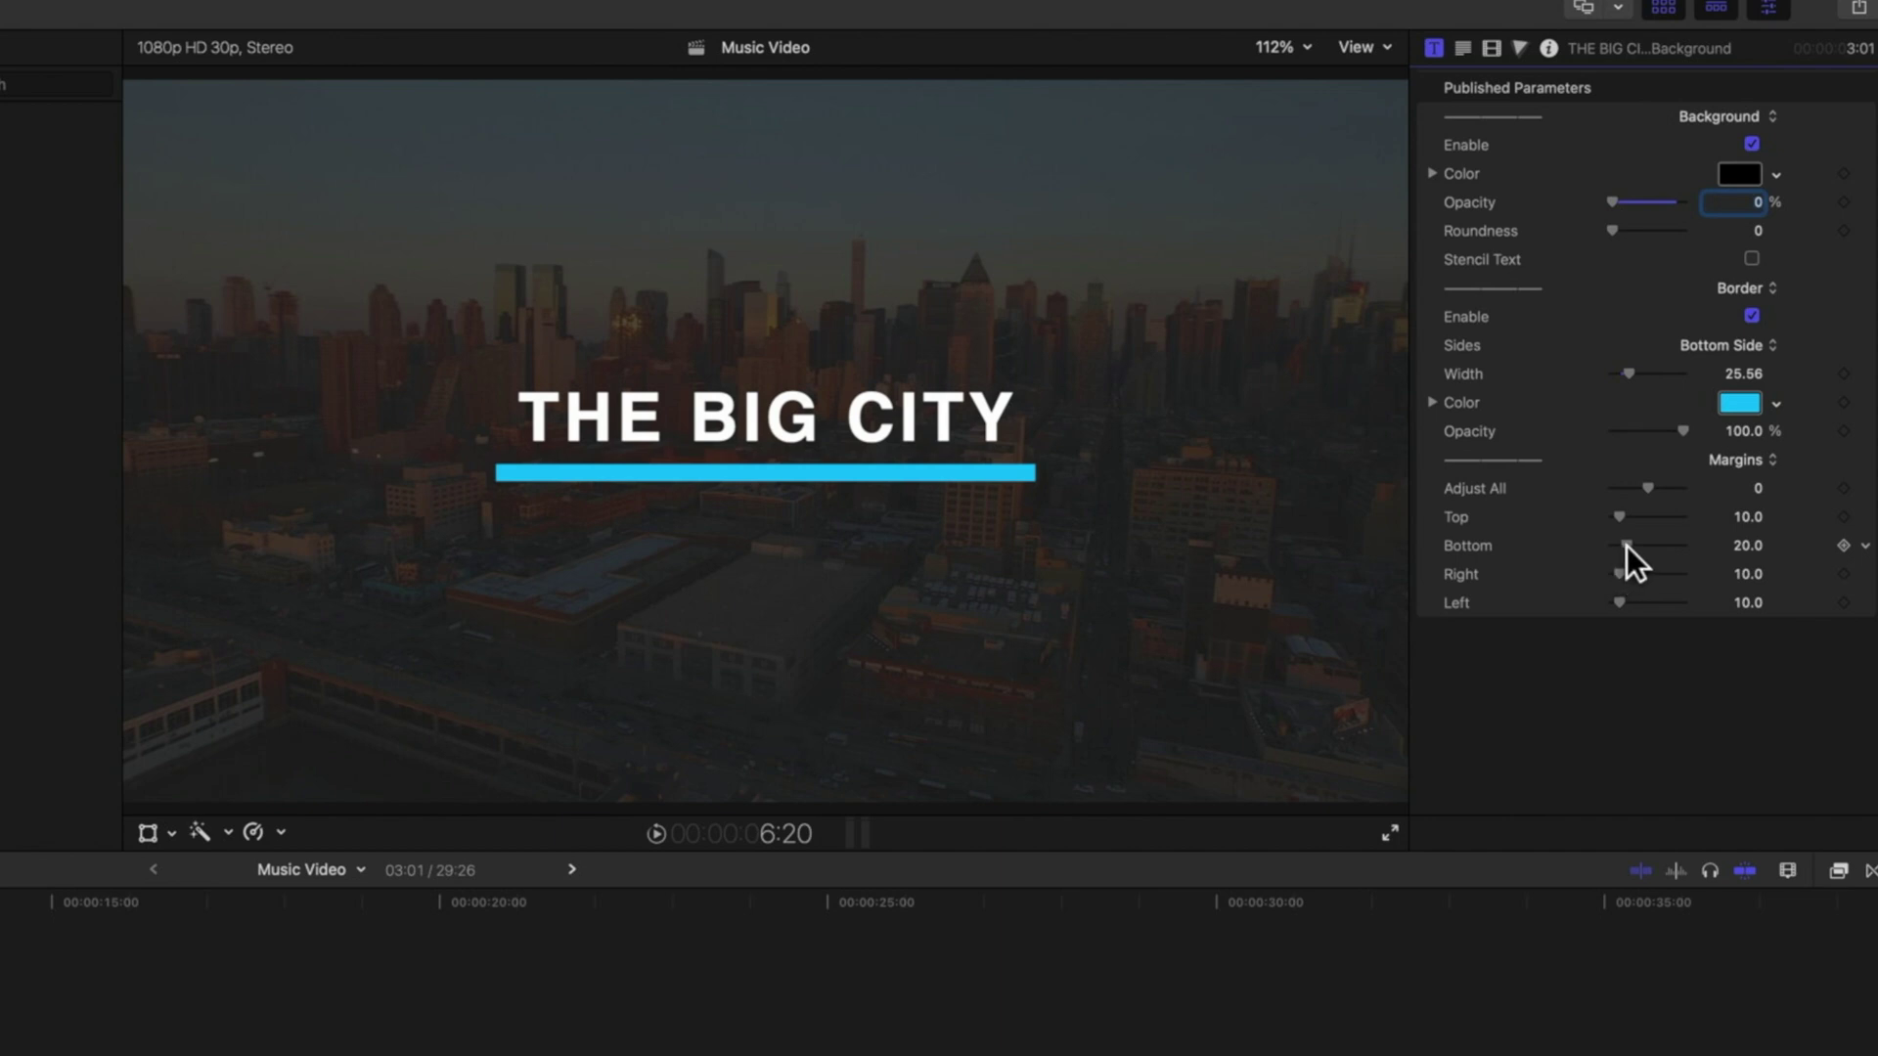
Step: Set the title margins to about 13.73 at the bottom and 25 on both the right and left
drag(1629, 544, 1634, 601)
click(1746, 575)
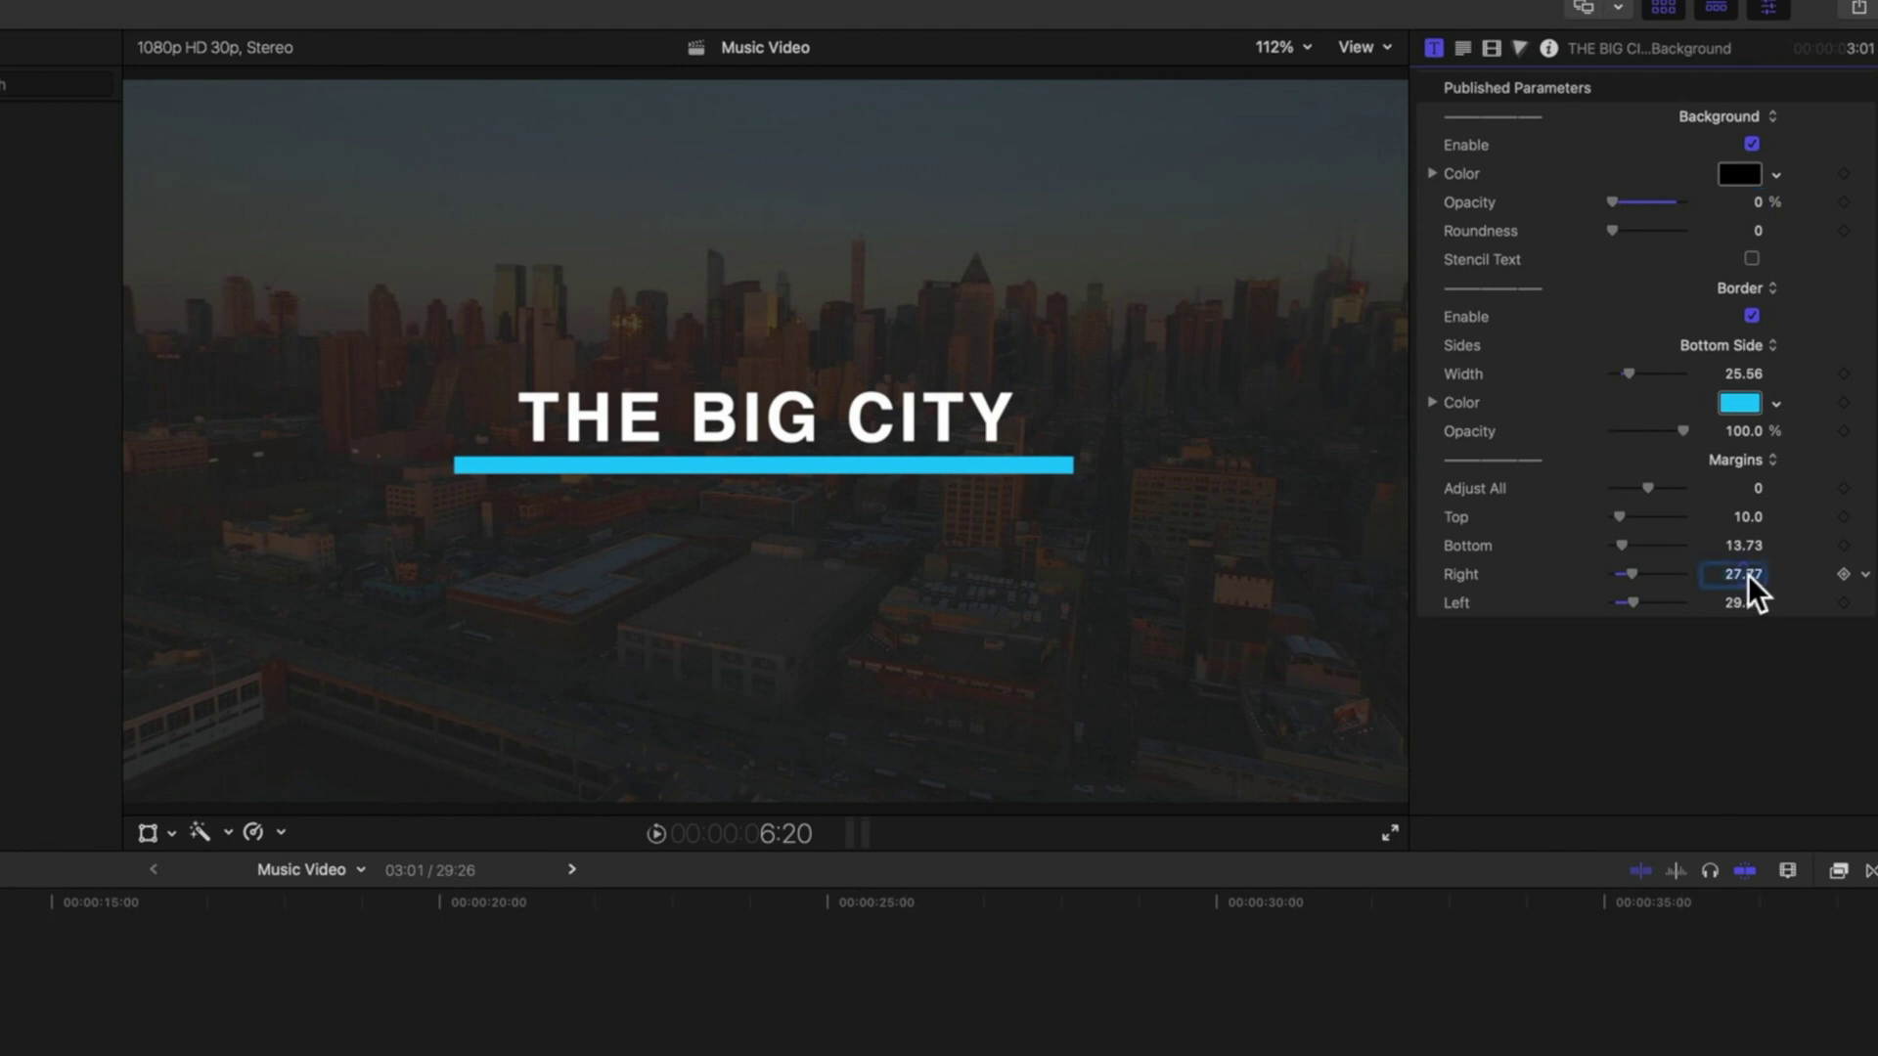
text(25)
key(Return)
click(1749, 604)
text(25)
key(Return)
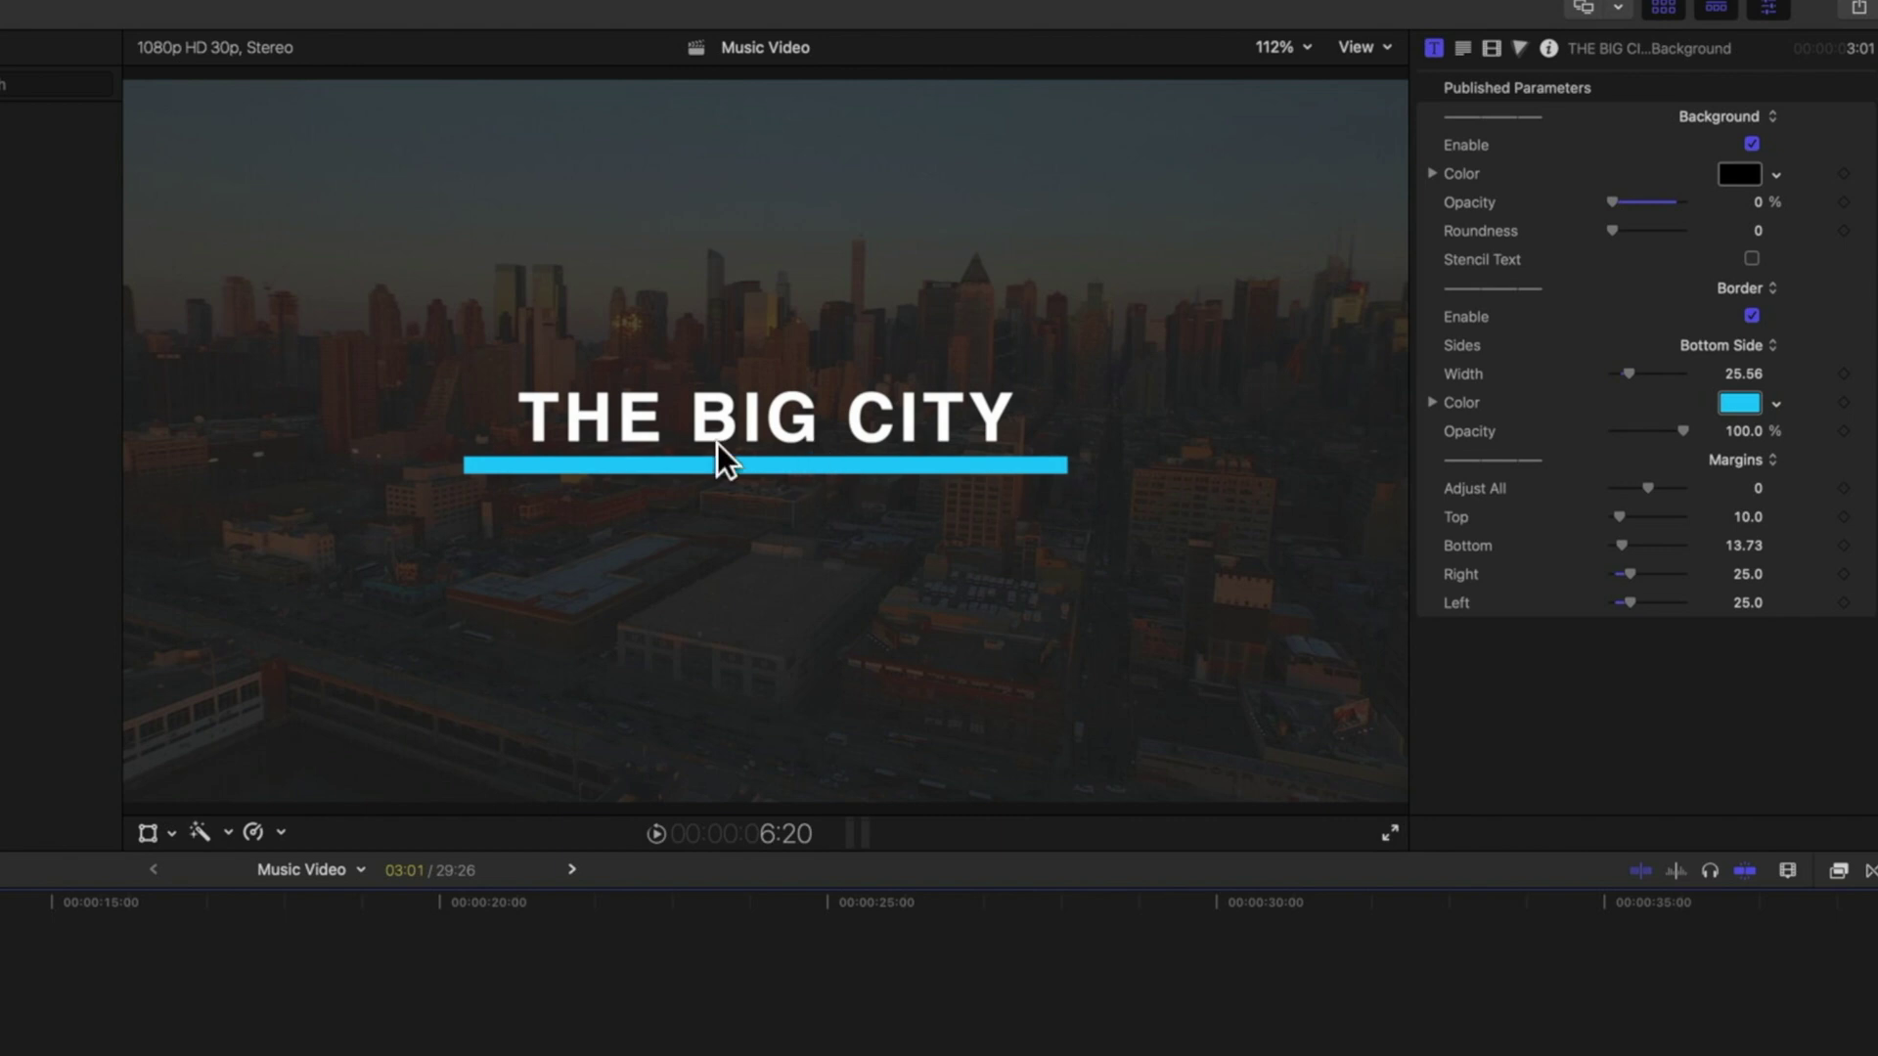
Step: Move the title text slightly down to about Y -36.5 px and duplicate its clip directly above the original in the timeline
mouse_move(743, 426)
mouse_down()
mouse_move(702, 345)
mouse_move(814, 404)
mouse_move(732, 391)
mouse_move(751, 436)
mouse_move(735, 450)
mouse_up()
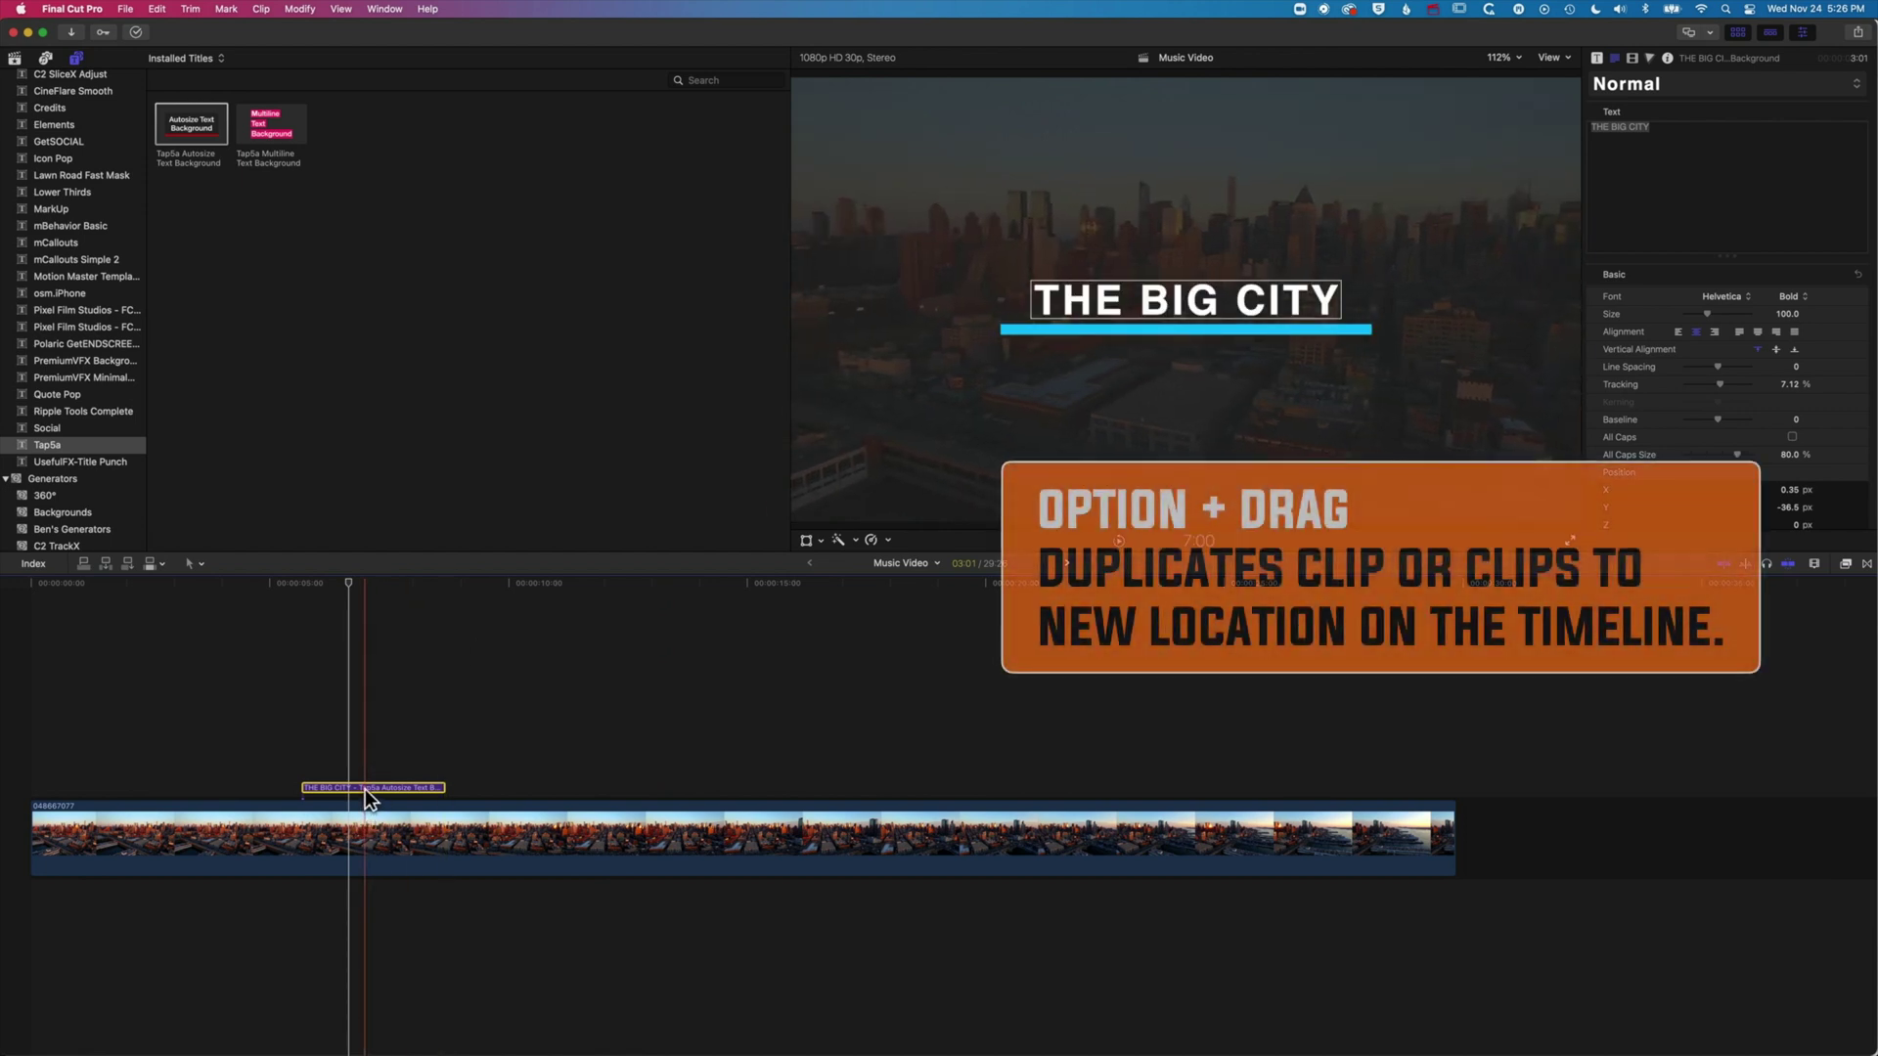
drag(366, 786, 370, 771)
click(339, 583)
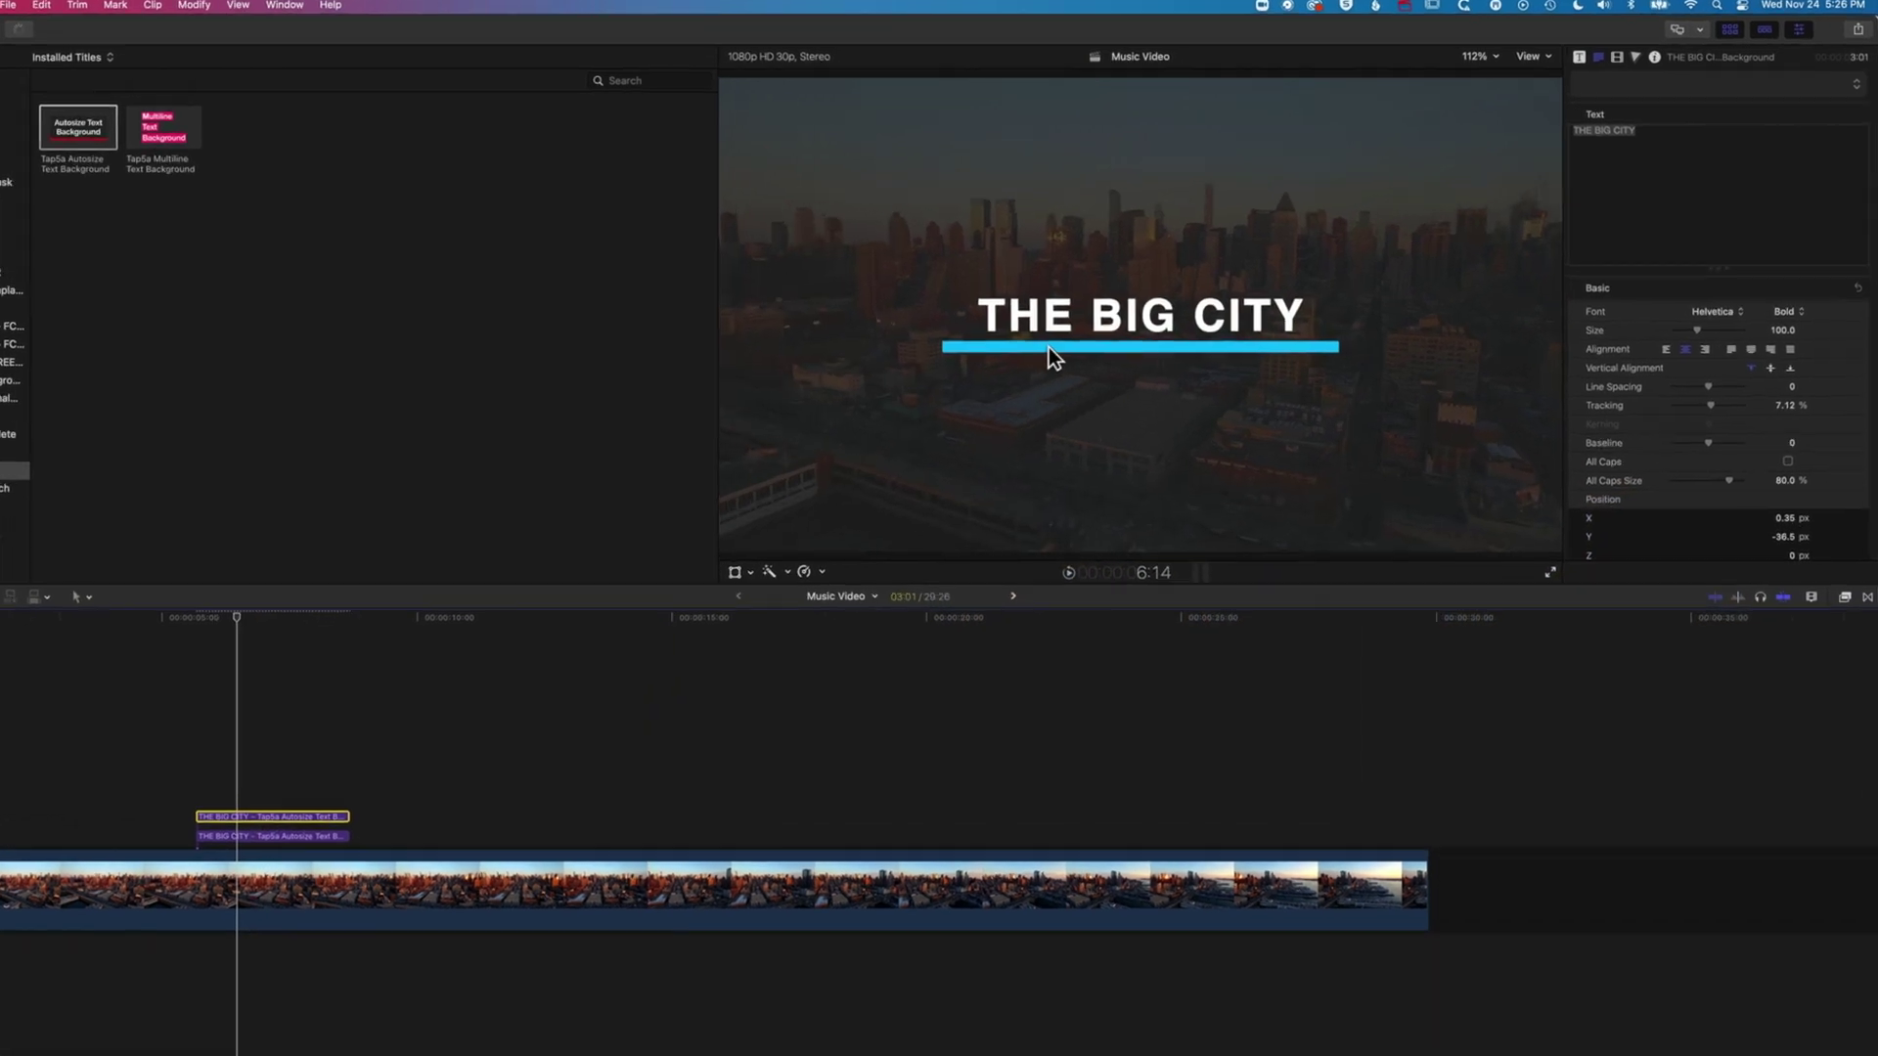
Step: Set the border opacity of the upper title copy to 0%
click(1579, 57)
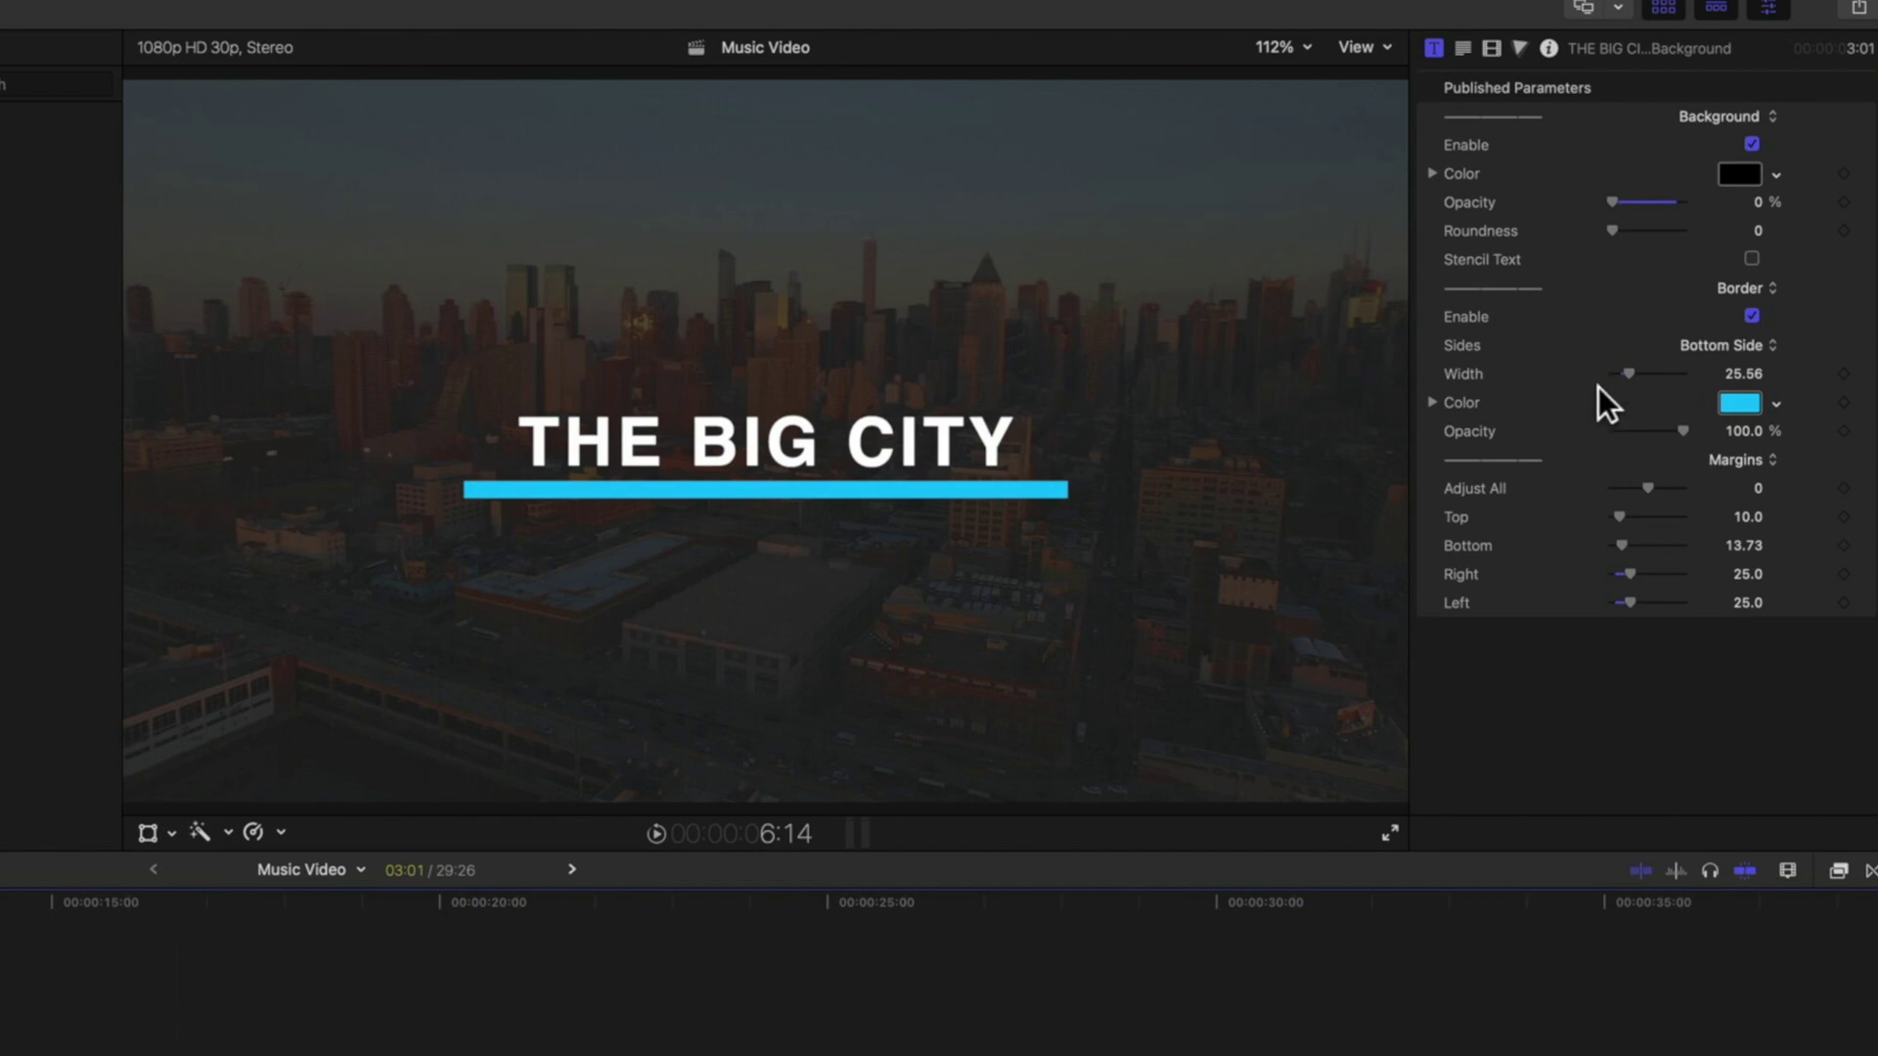
drag(1678, 428, 1516, 436)
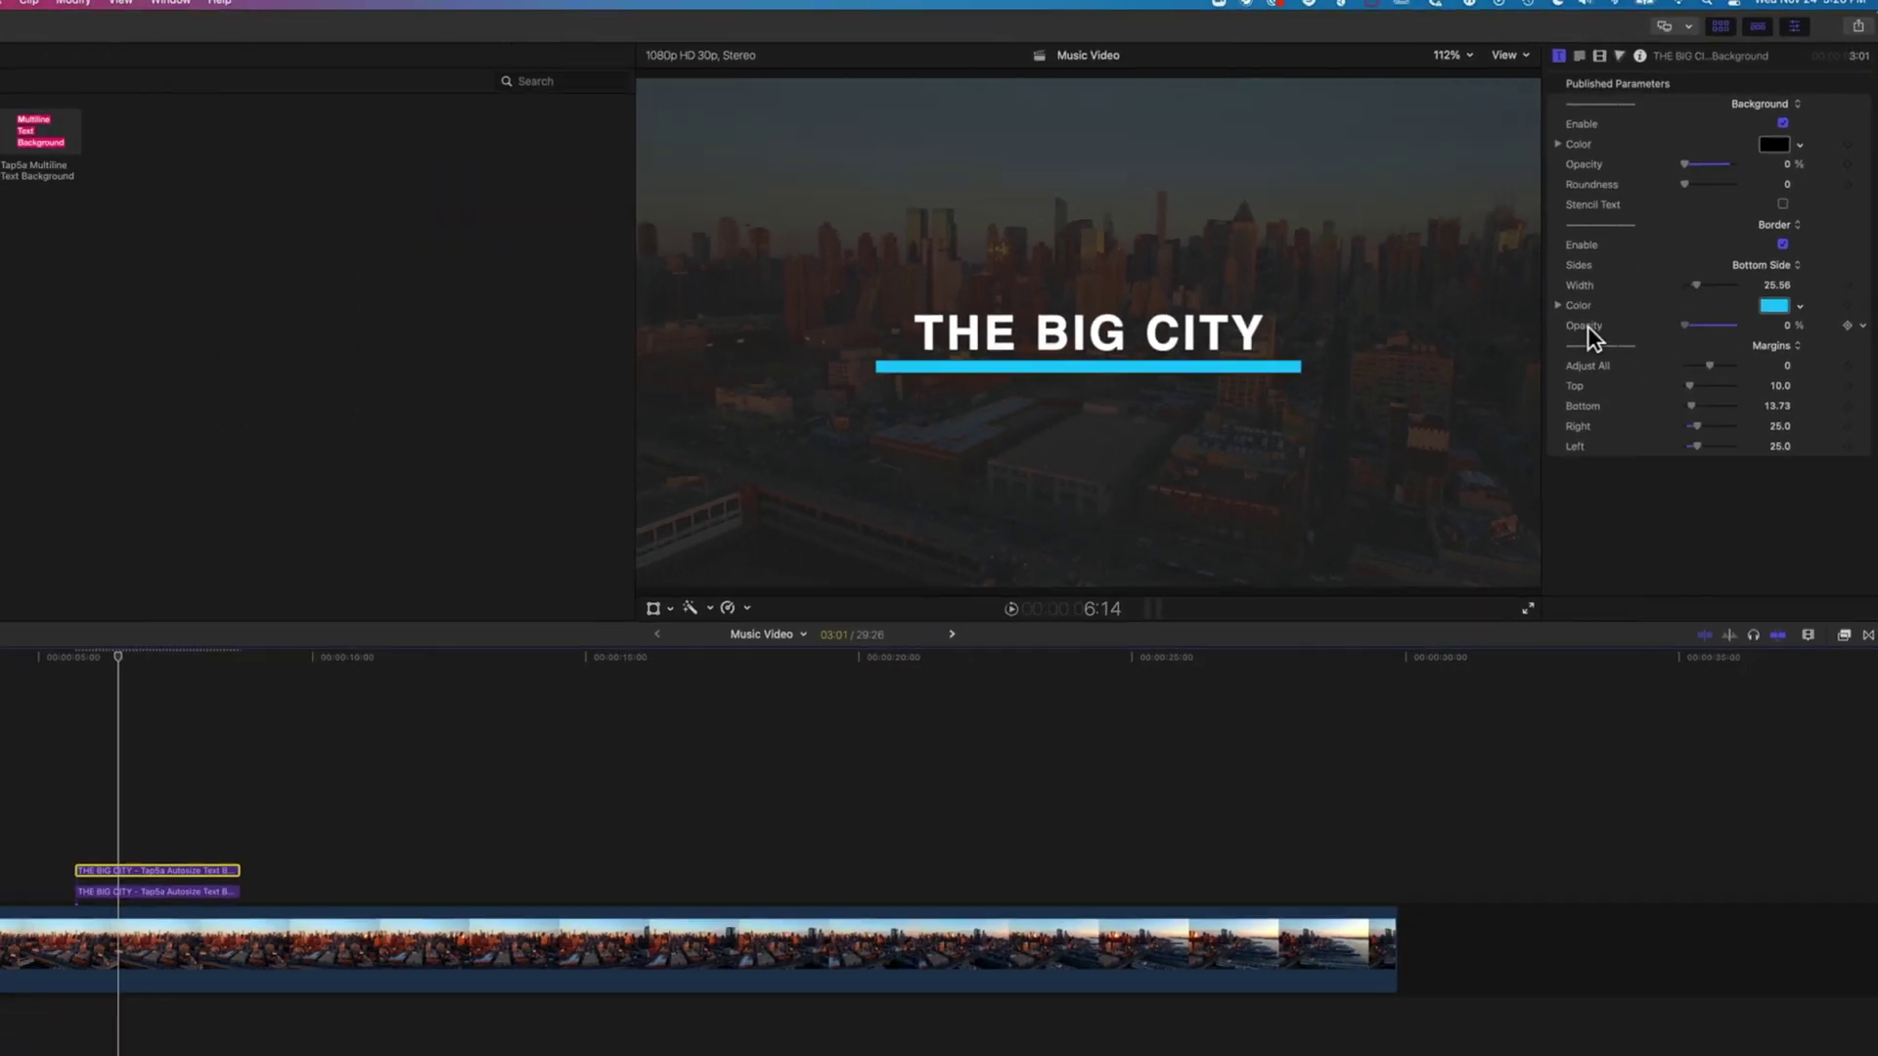
Step: Select the lower title copy and toggle the clip's visibility to check which layer is being worked on
click(160, 893)
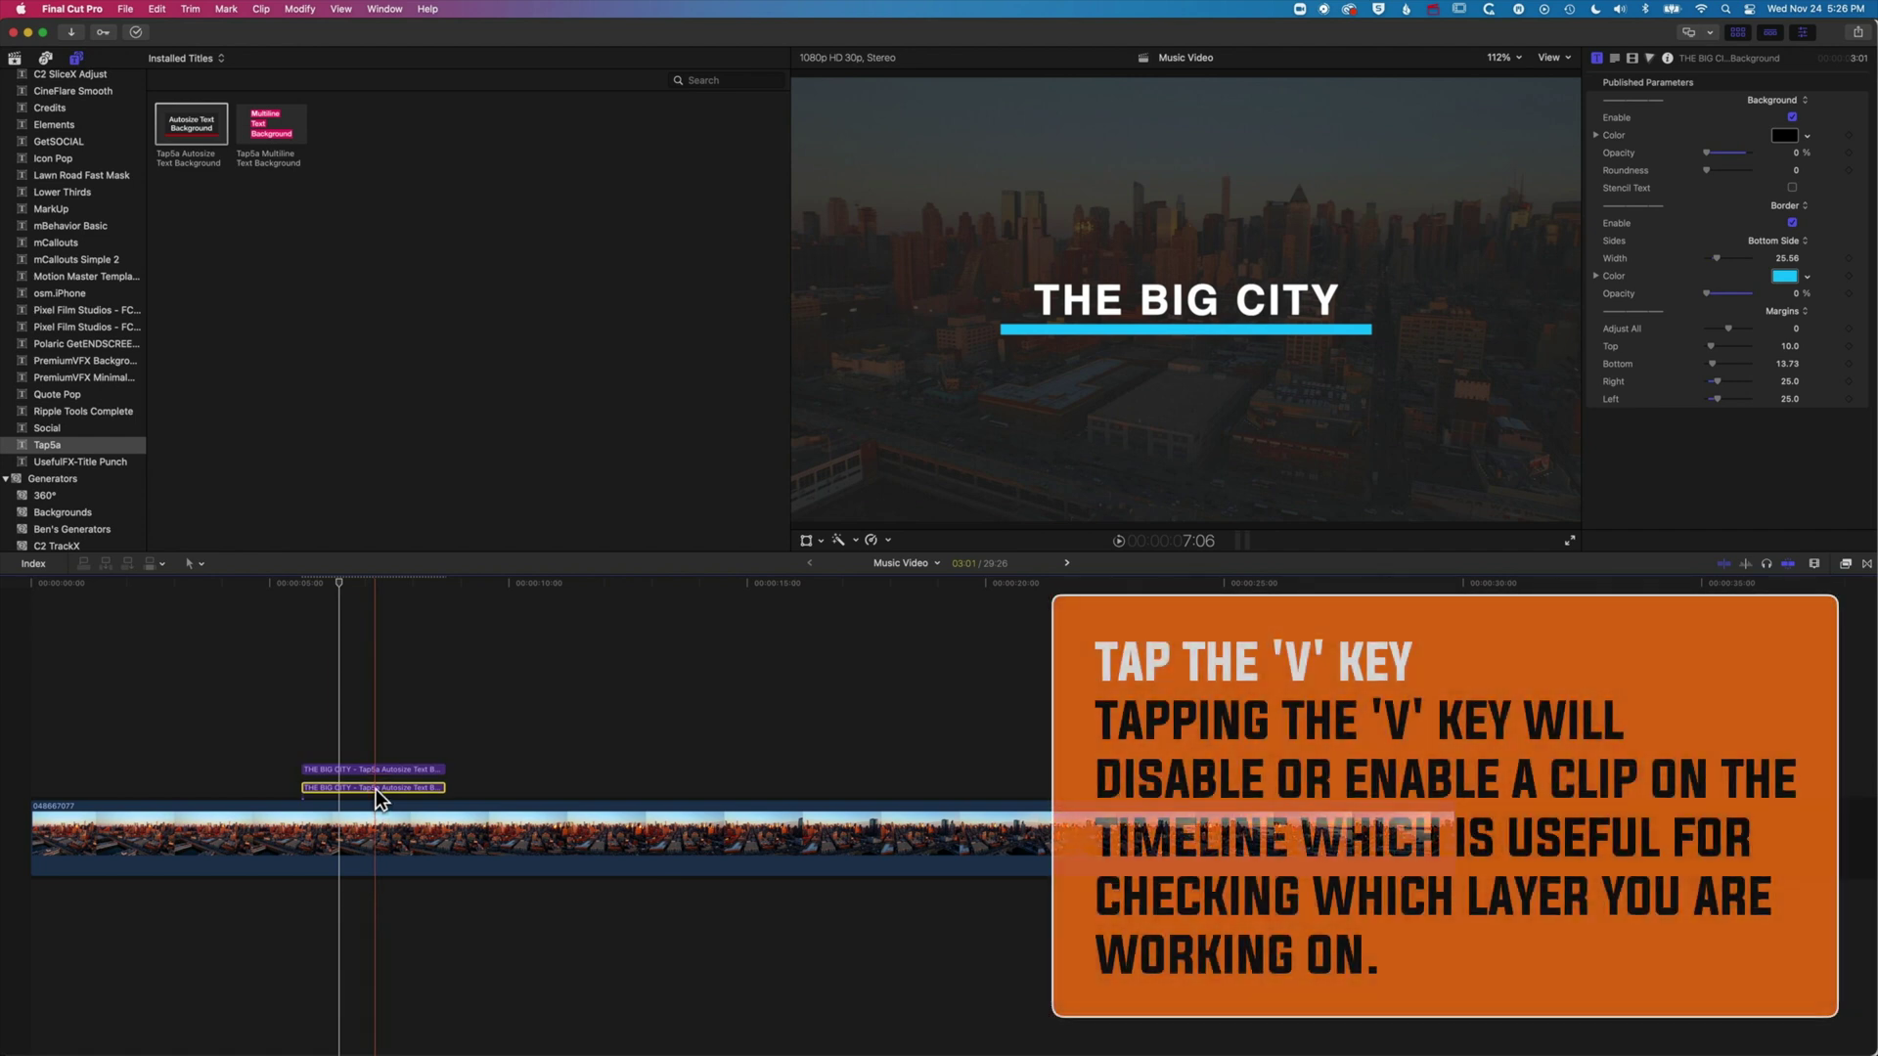
key(super+z)
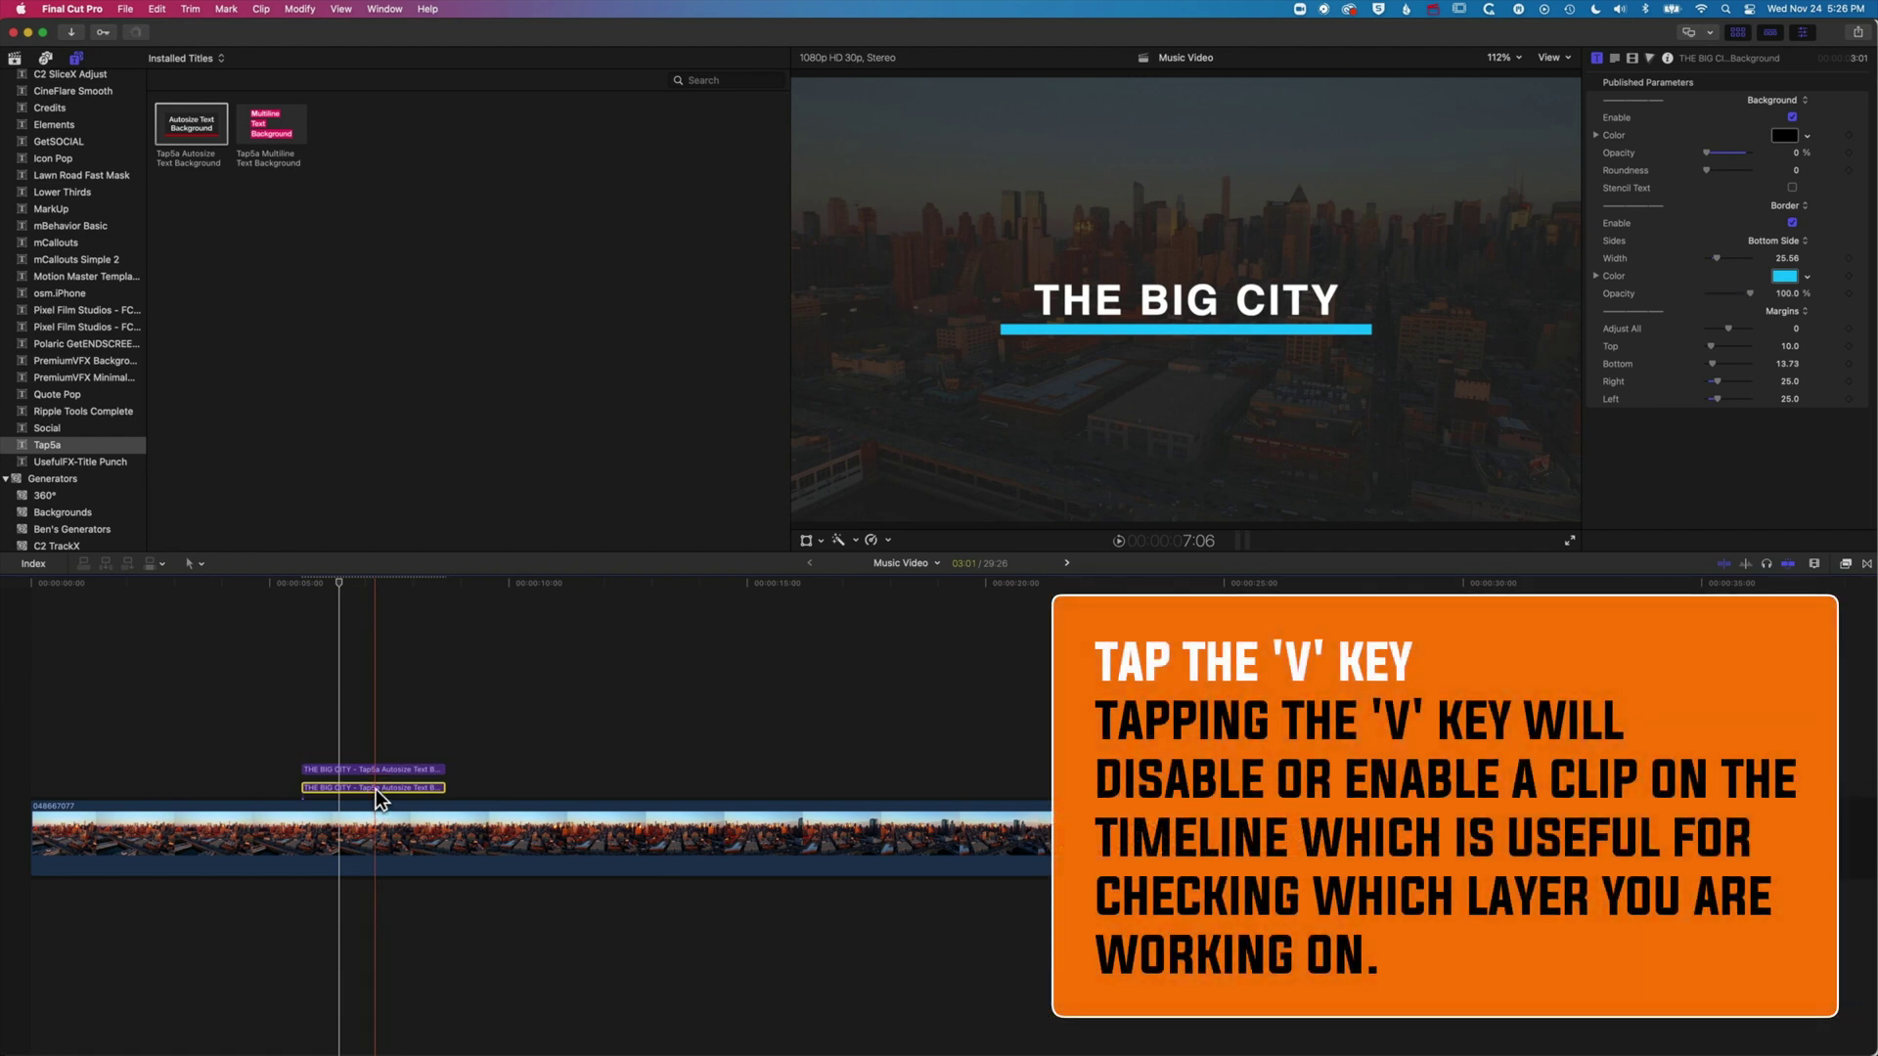
key(v)
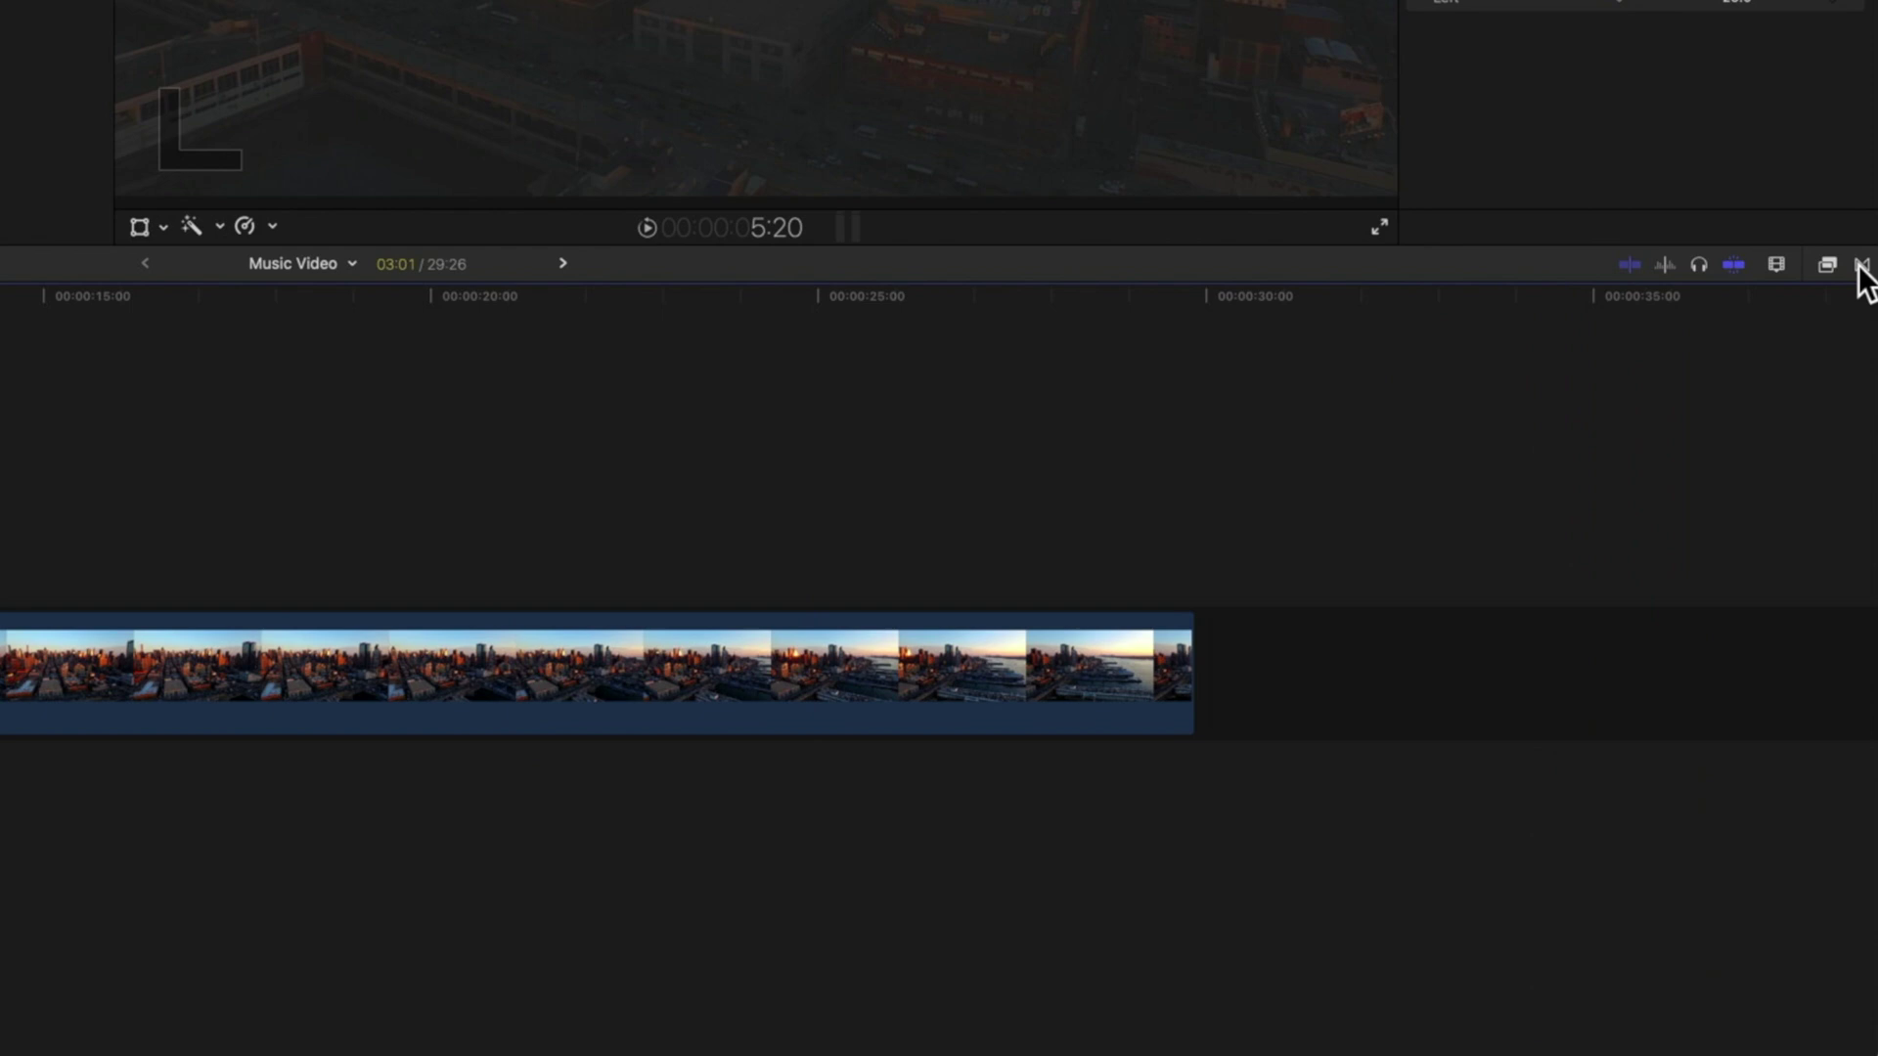
Step: Apply the Wipe transition from the Wipes category to the lower title clip and play back the result
click(1861, 264)
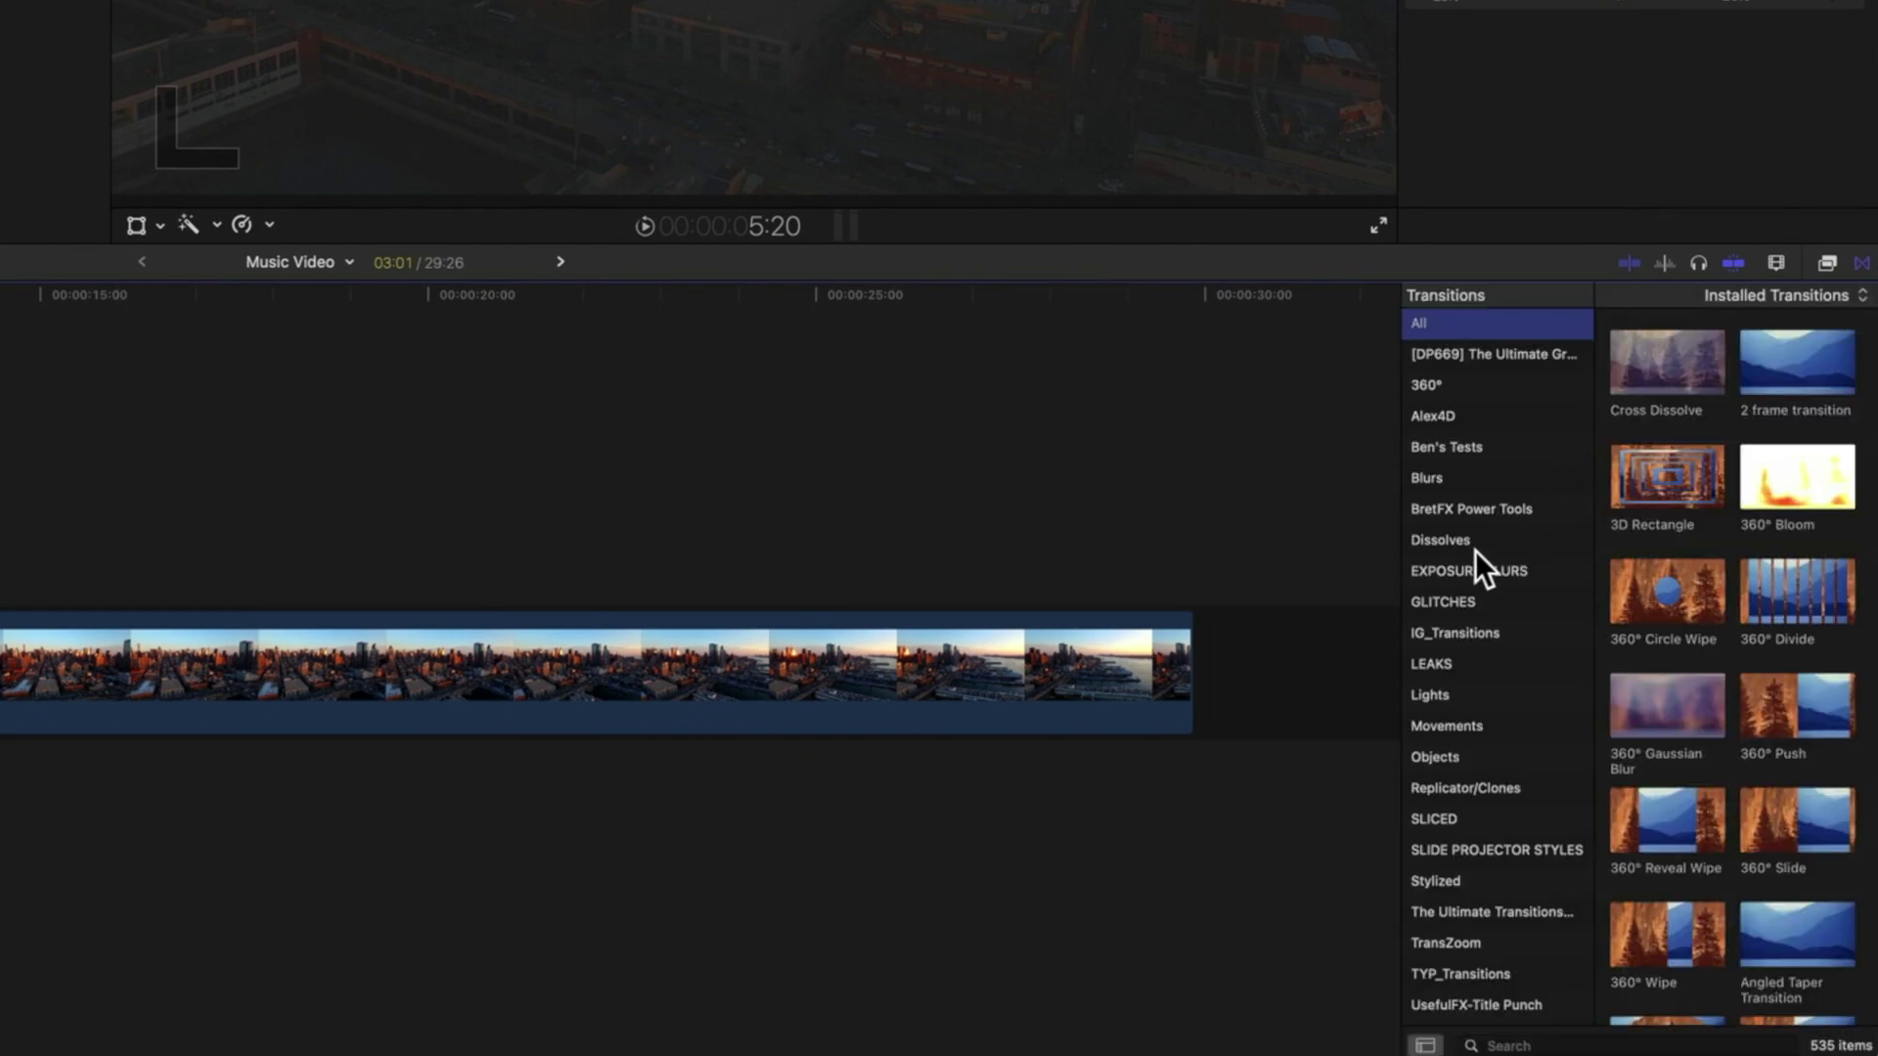
scroll(1475, 549, down, 3)
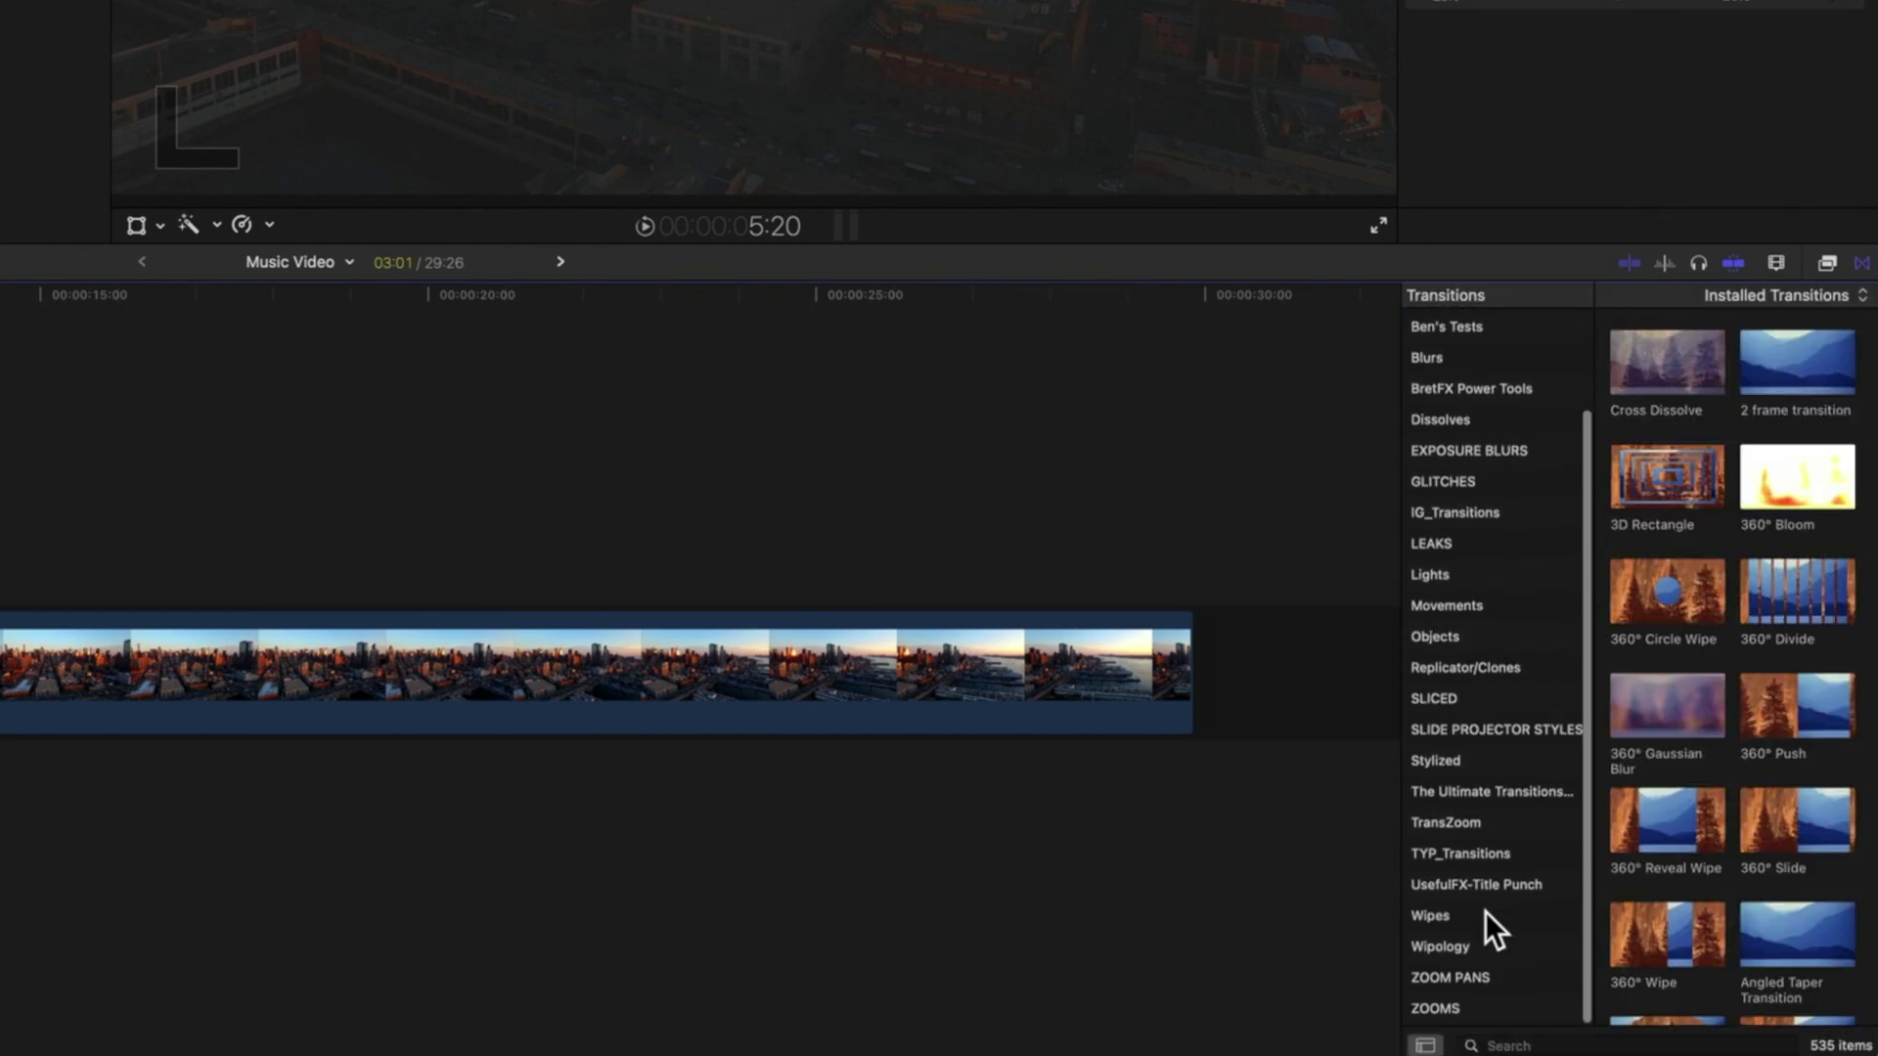
click(1486, 914)
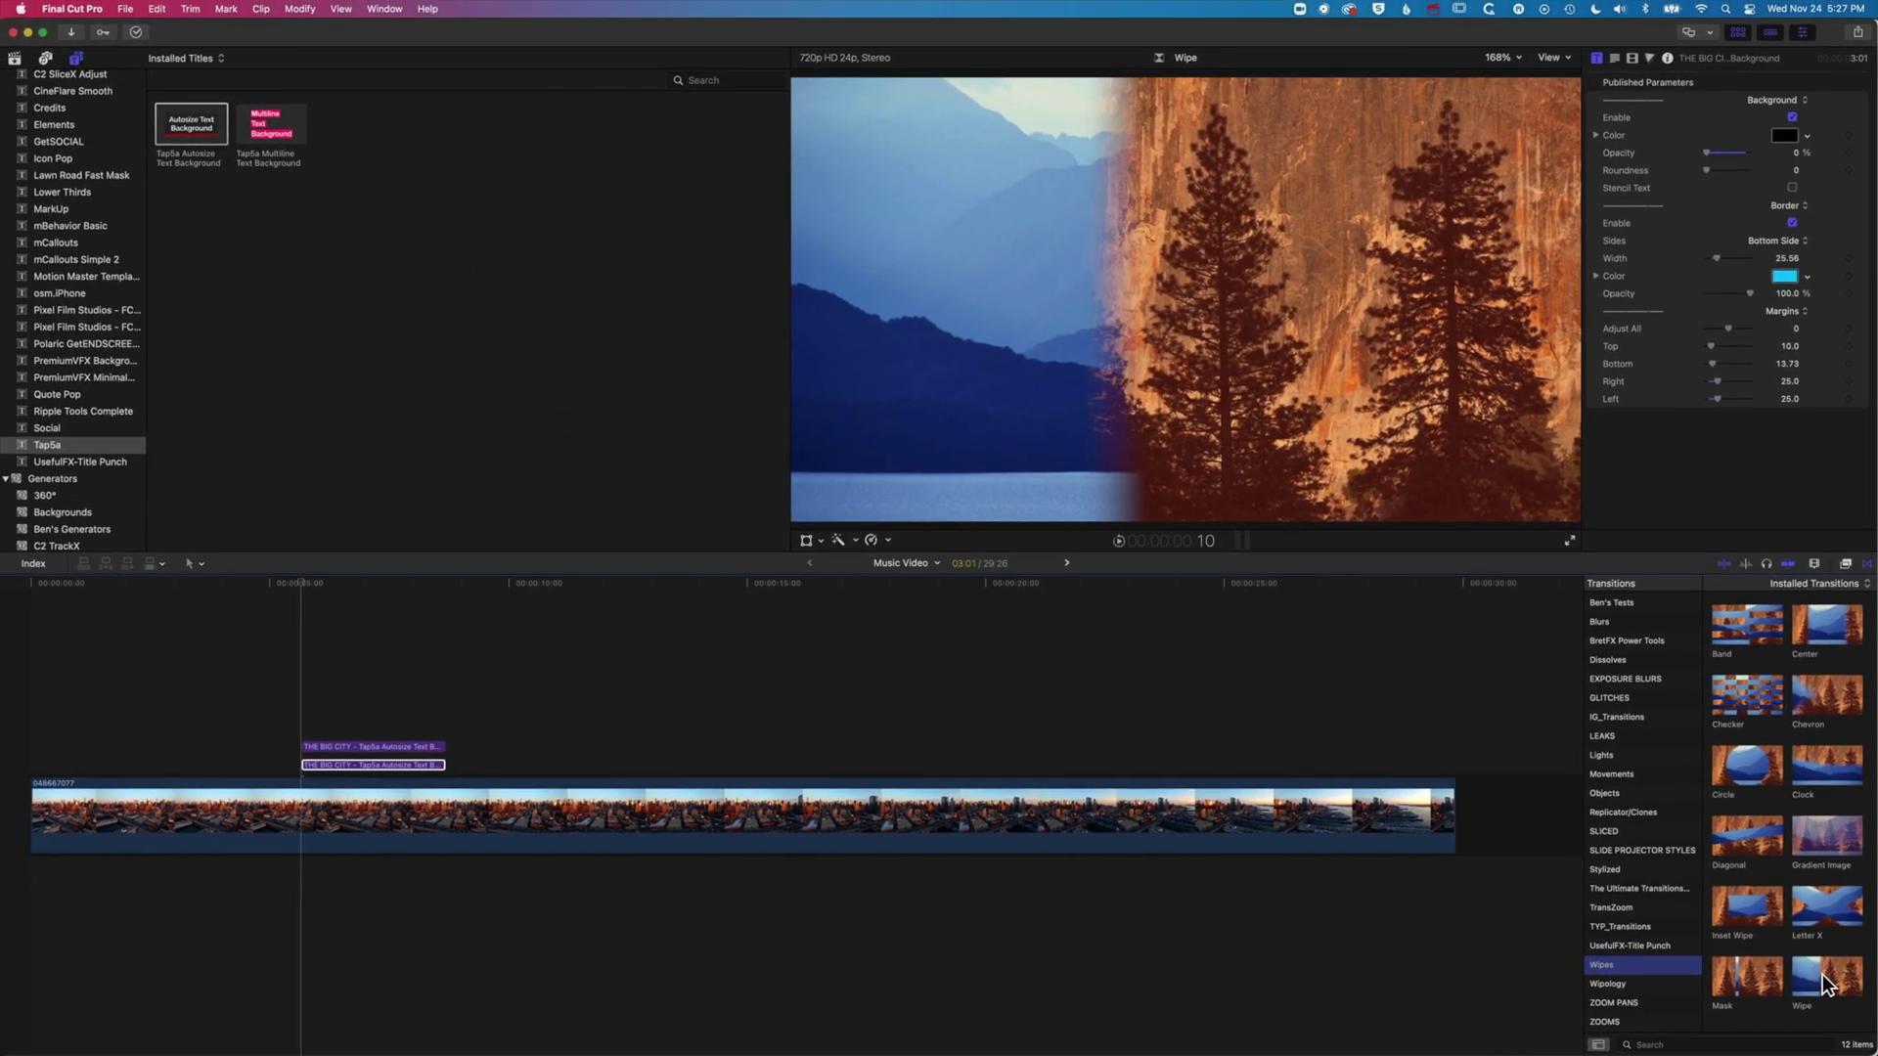
drag(1777, 931, 343, 764)
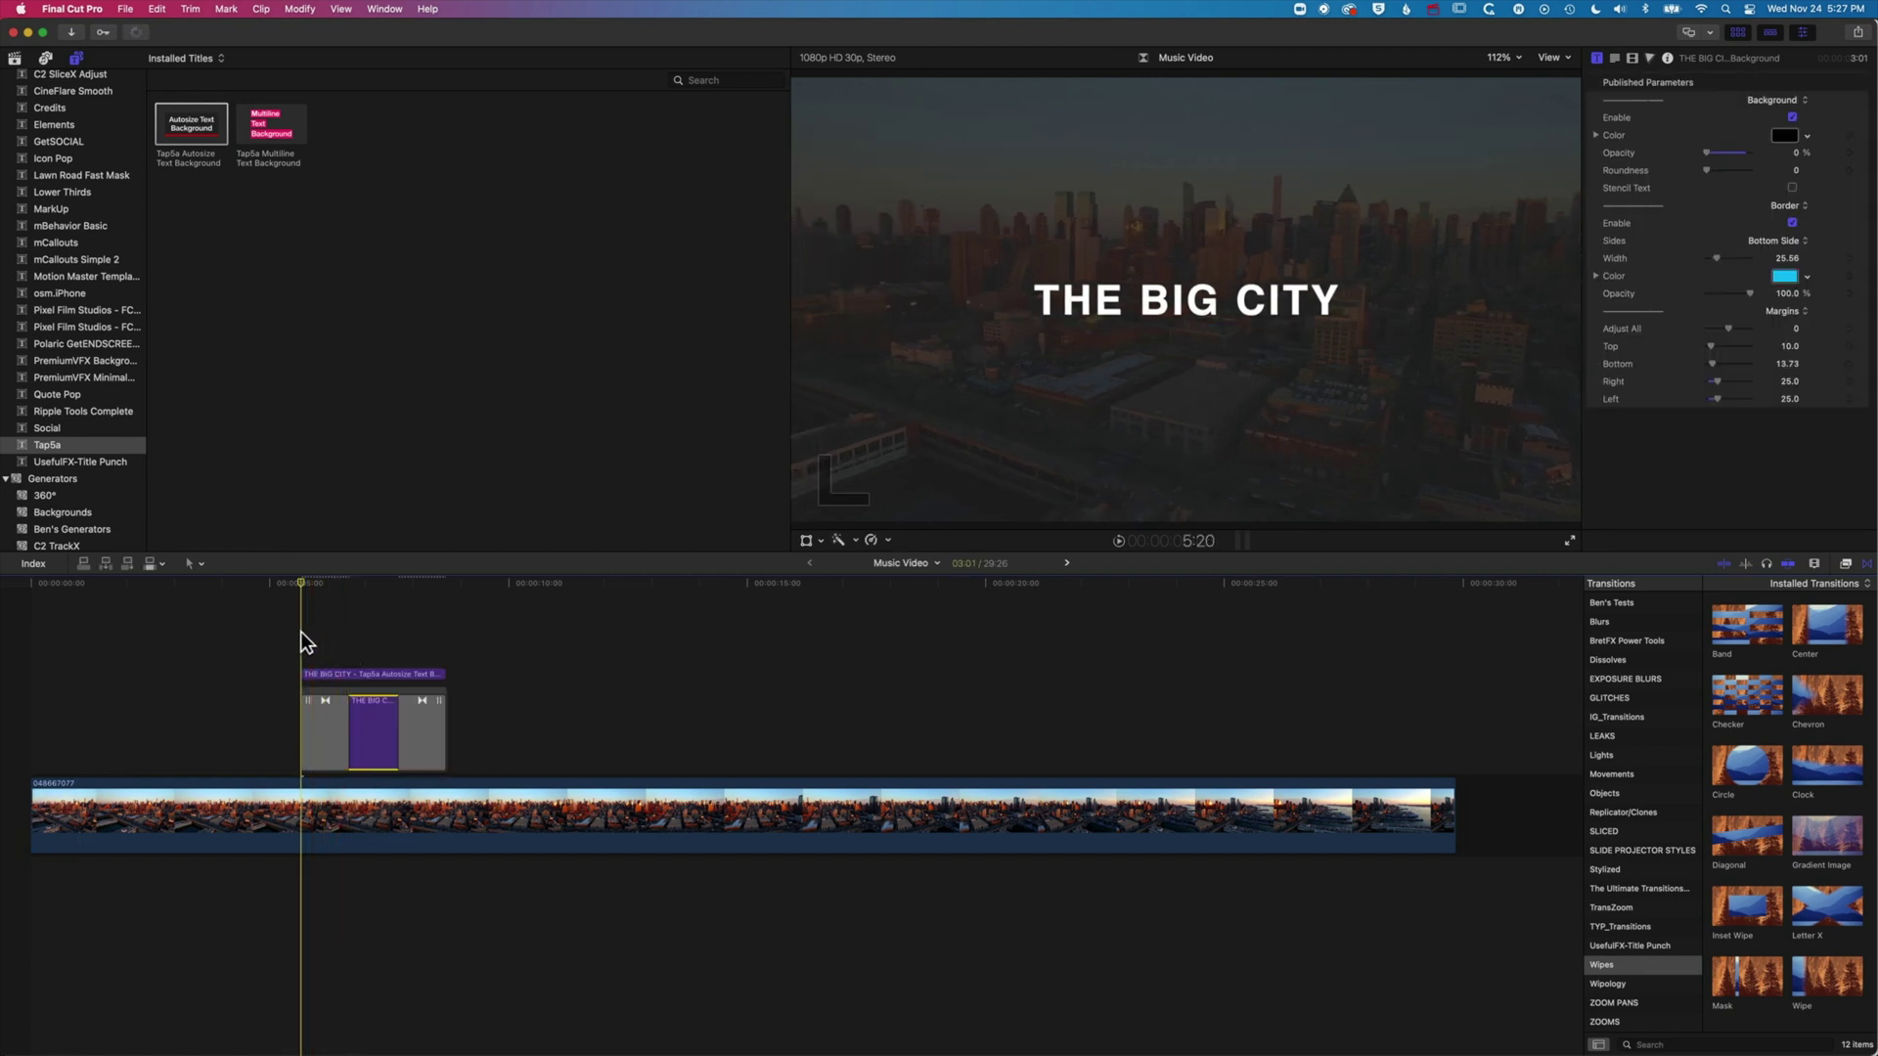
key(space)
key(space)
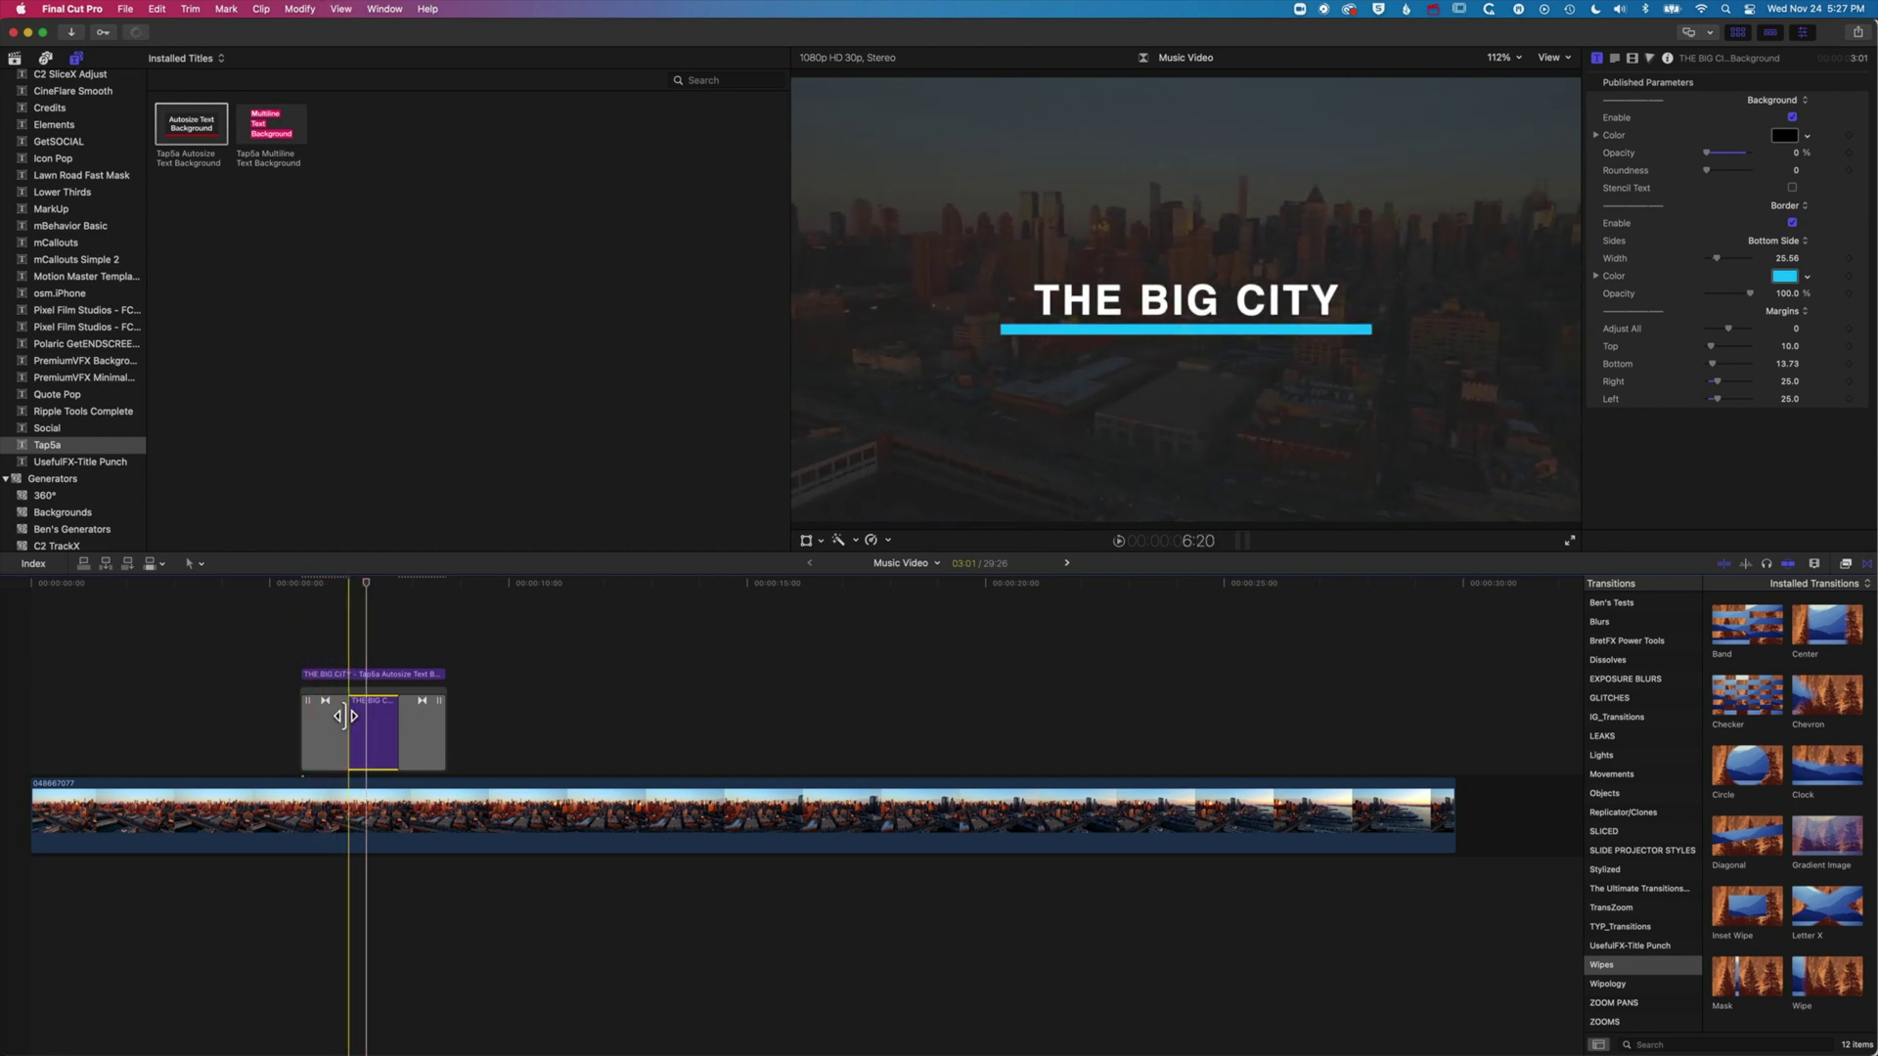
Step: Delete the ending Wipe on the lower title and extend both title clips to a duration of 5:13
click(418, 724)
key(Delete)
drag(442, 730, 558, 730)
drag(440, 673, 558, 673)
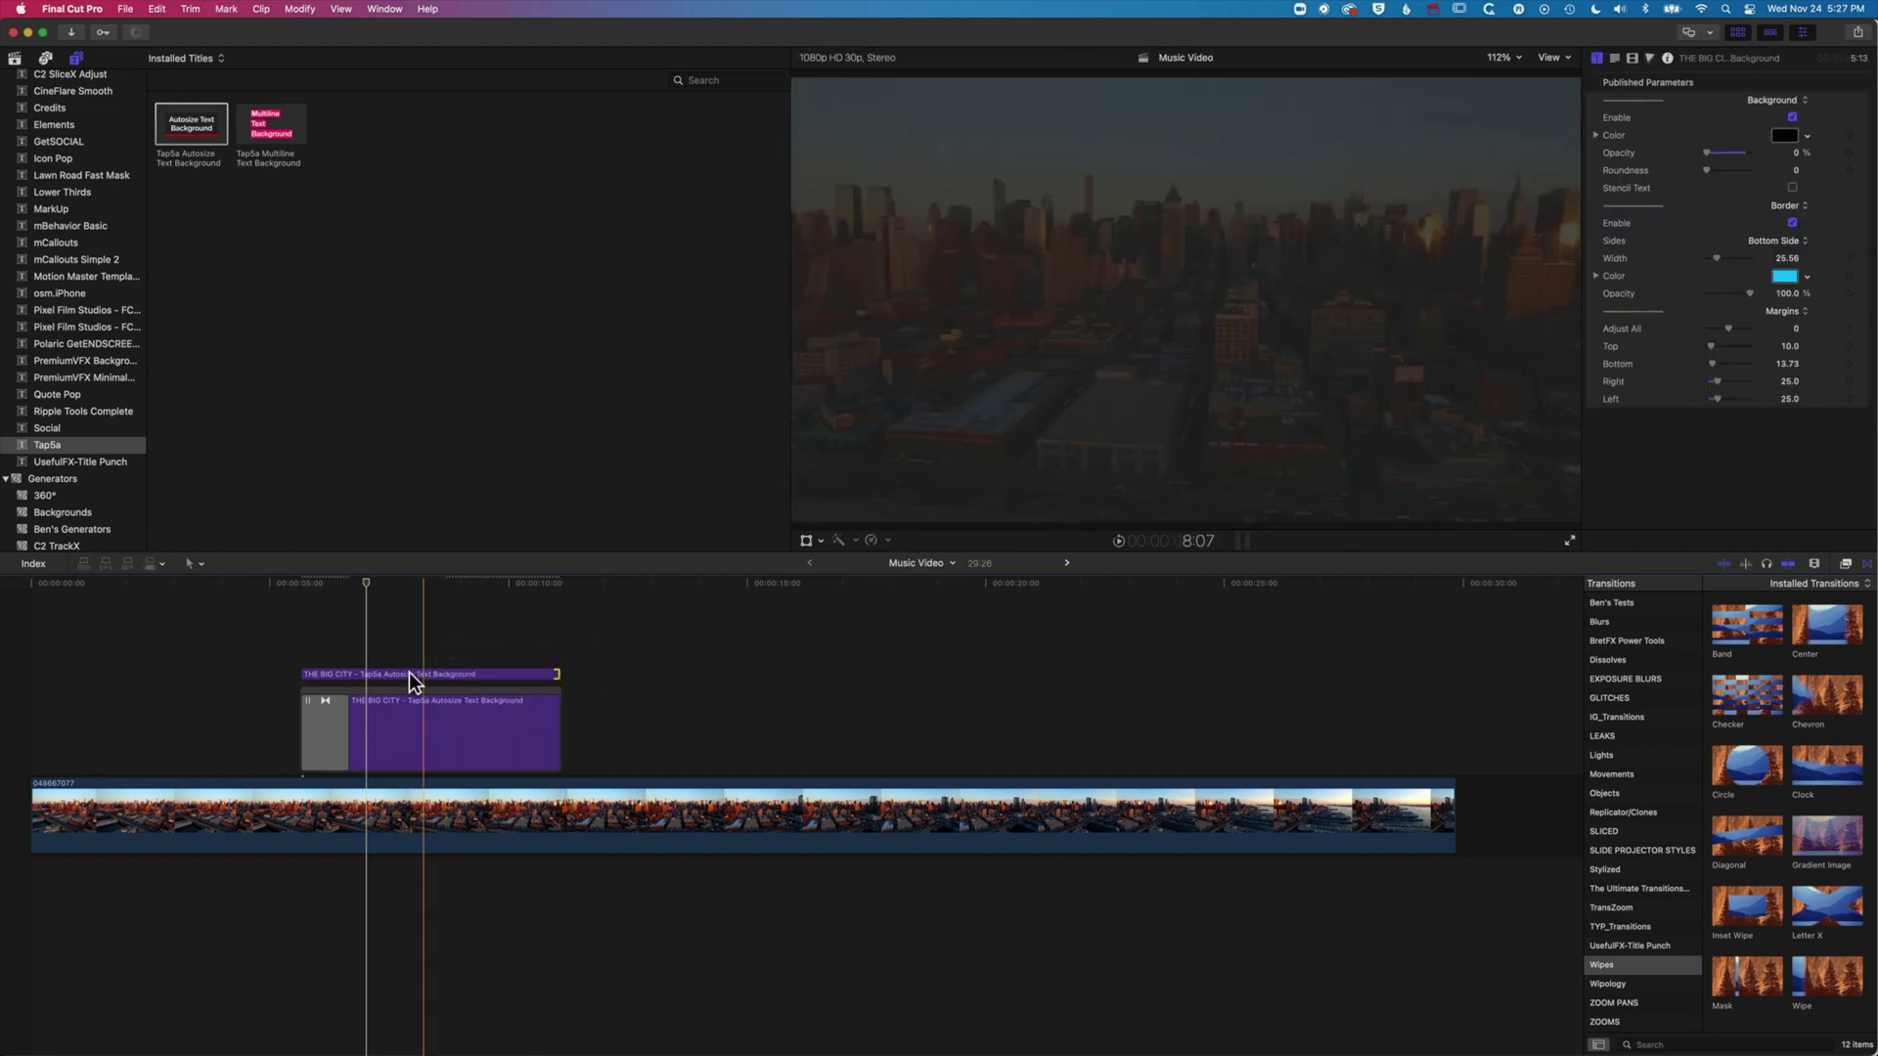
Step: Lengthen the starting Wipe on the lower title to 2:05 and play back the slower reveal
click(284, 639)
key(space)
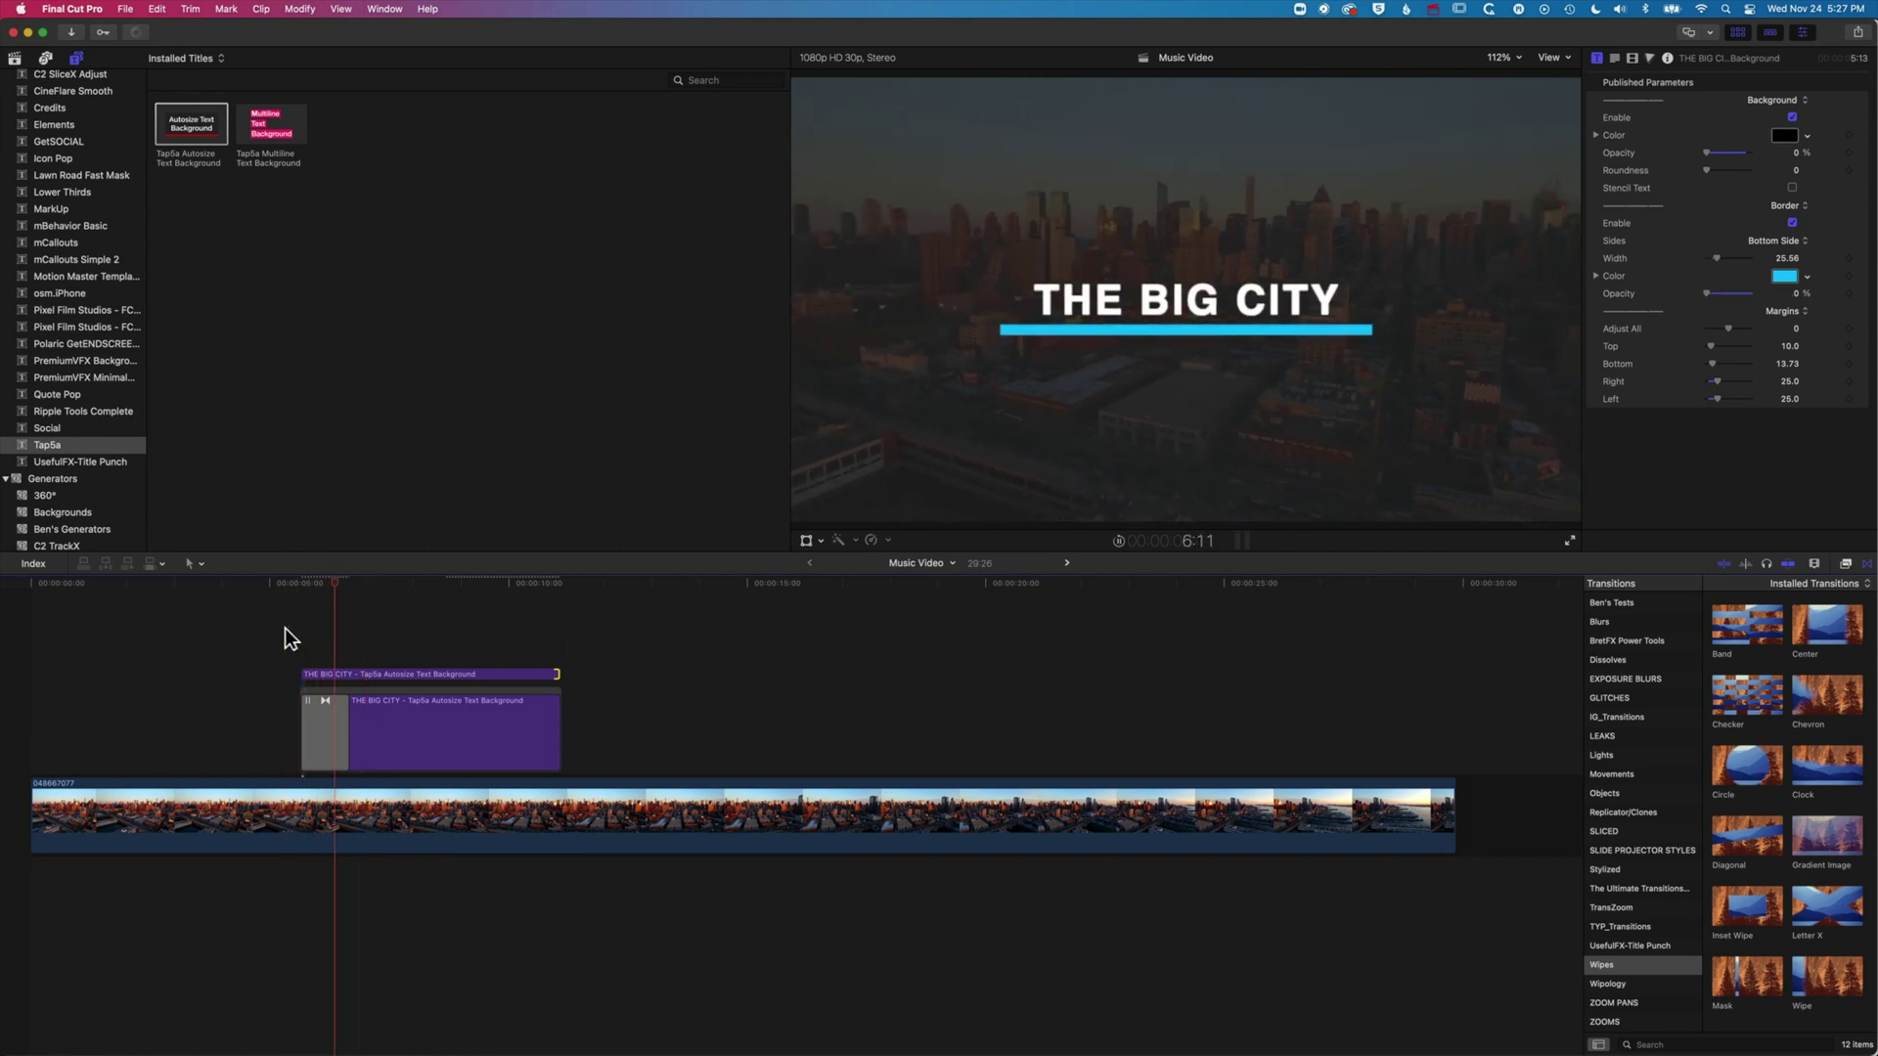
drag(348, 723, 394, 717)
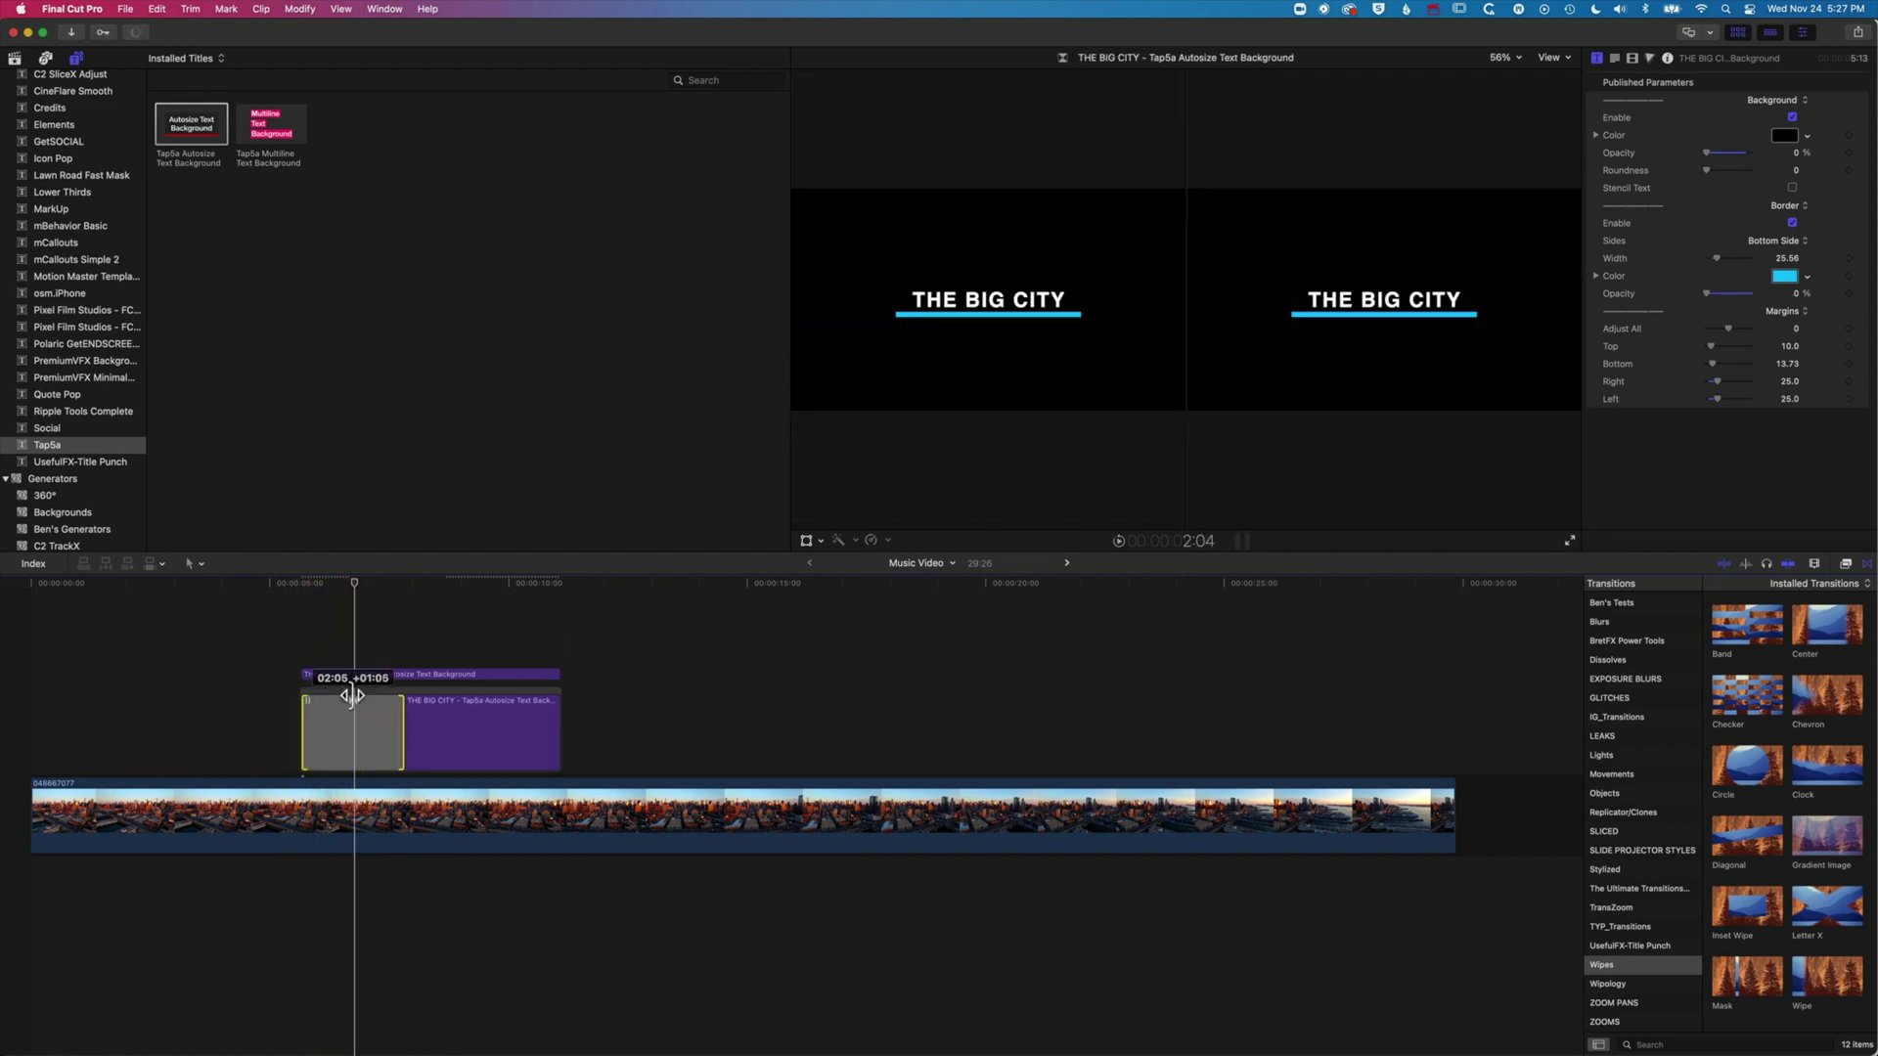
click(270, 642)
key(space)
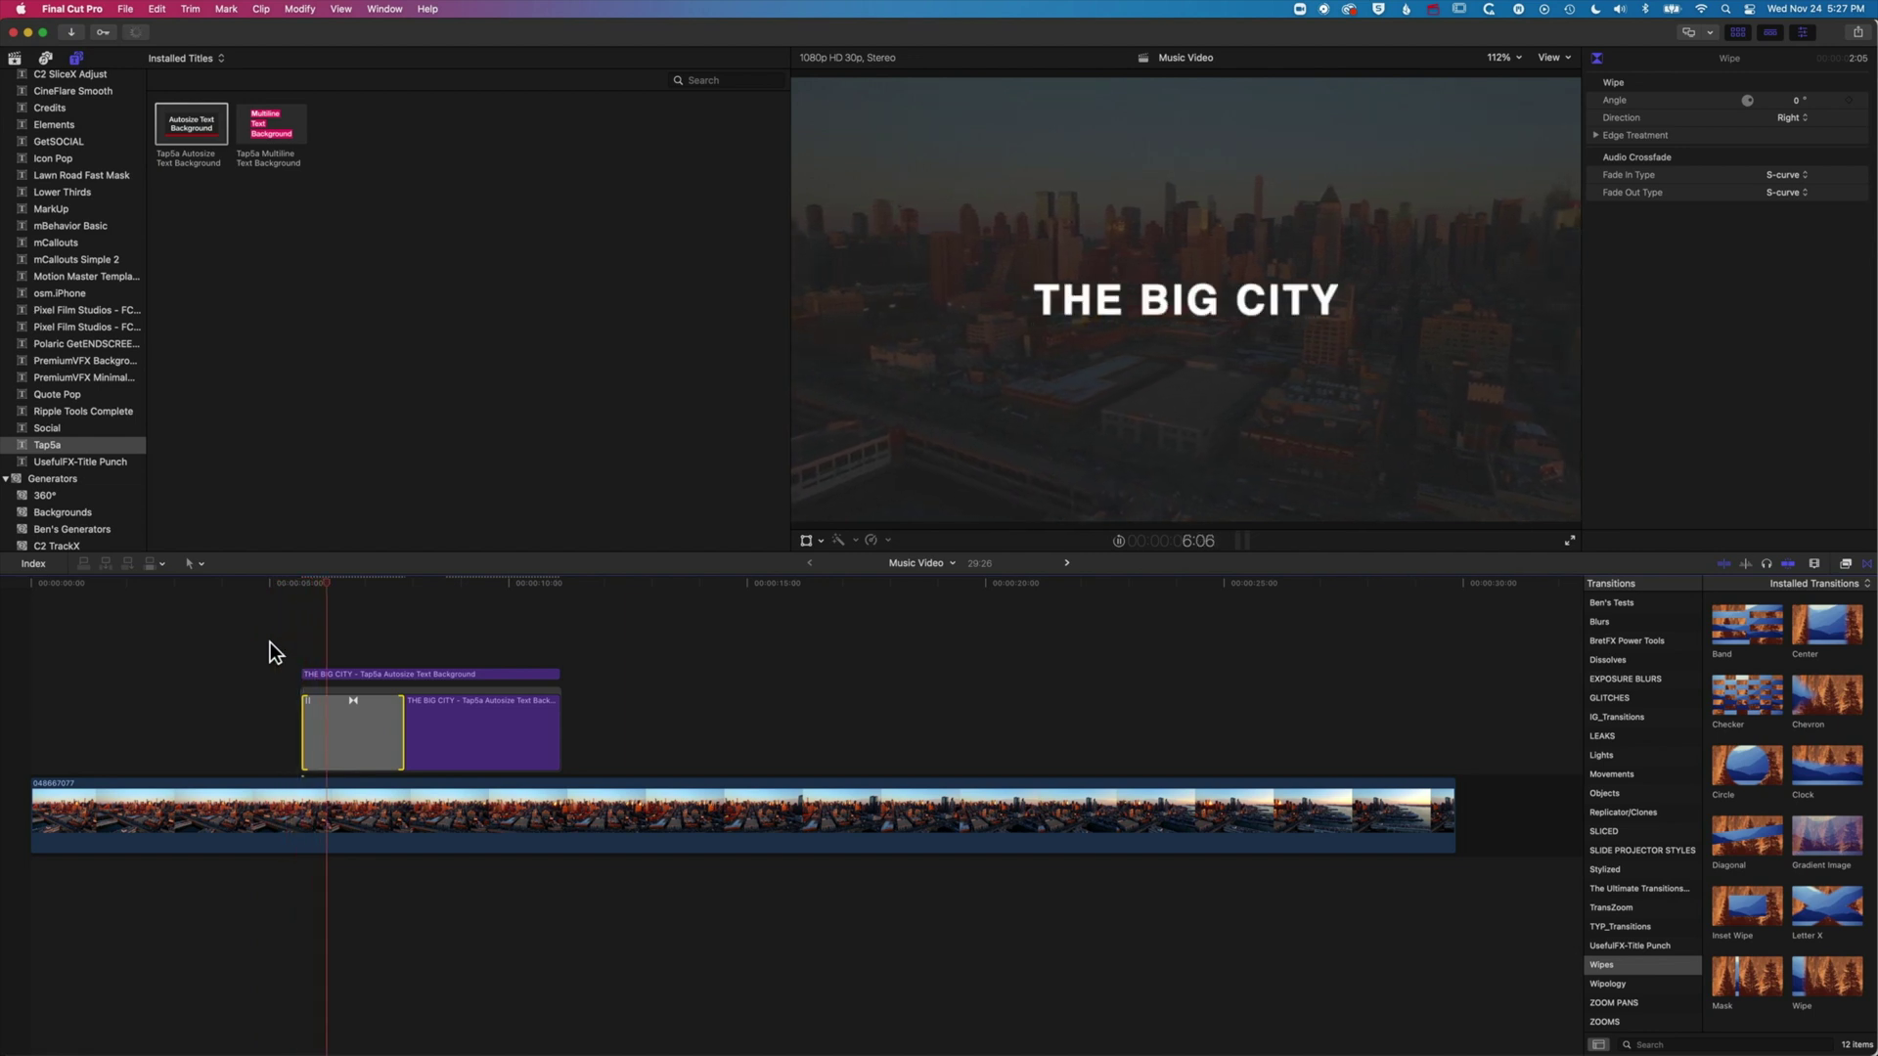
key(space)
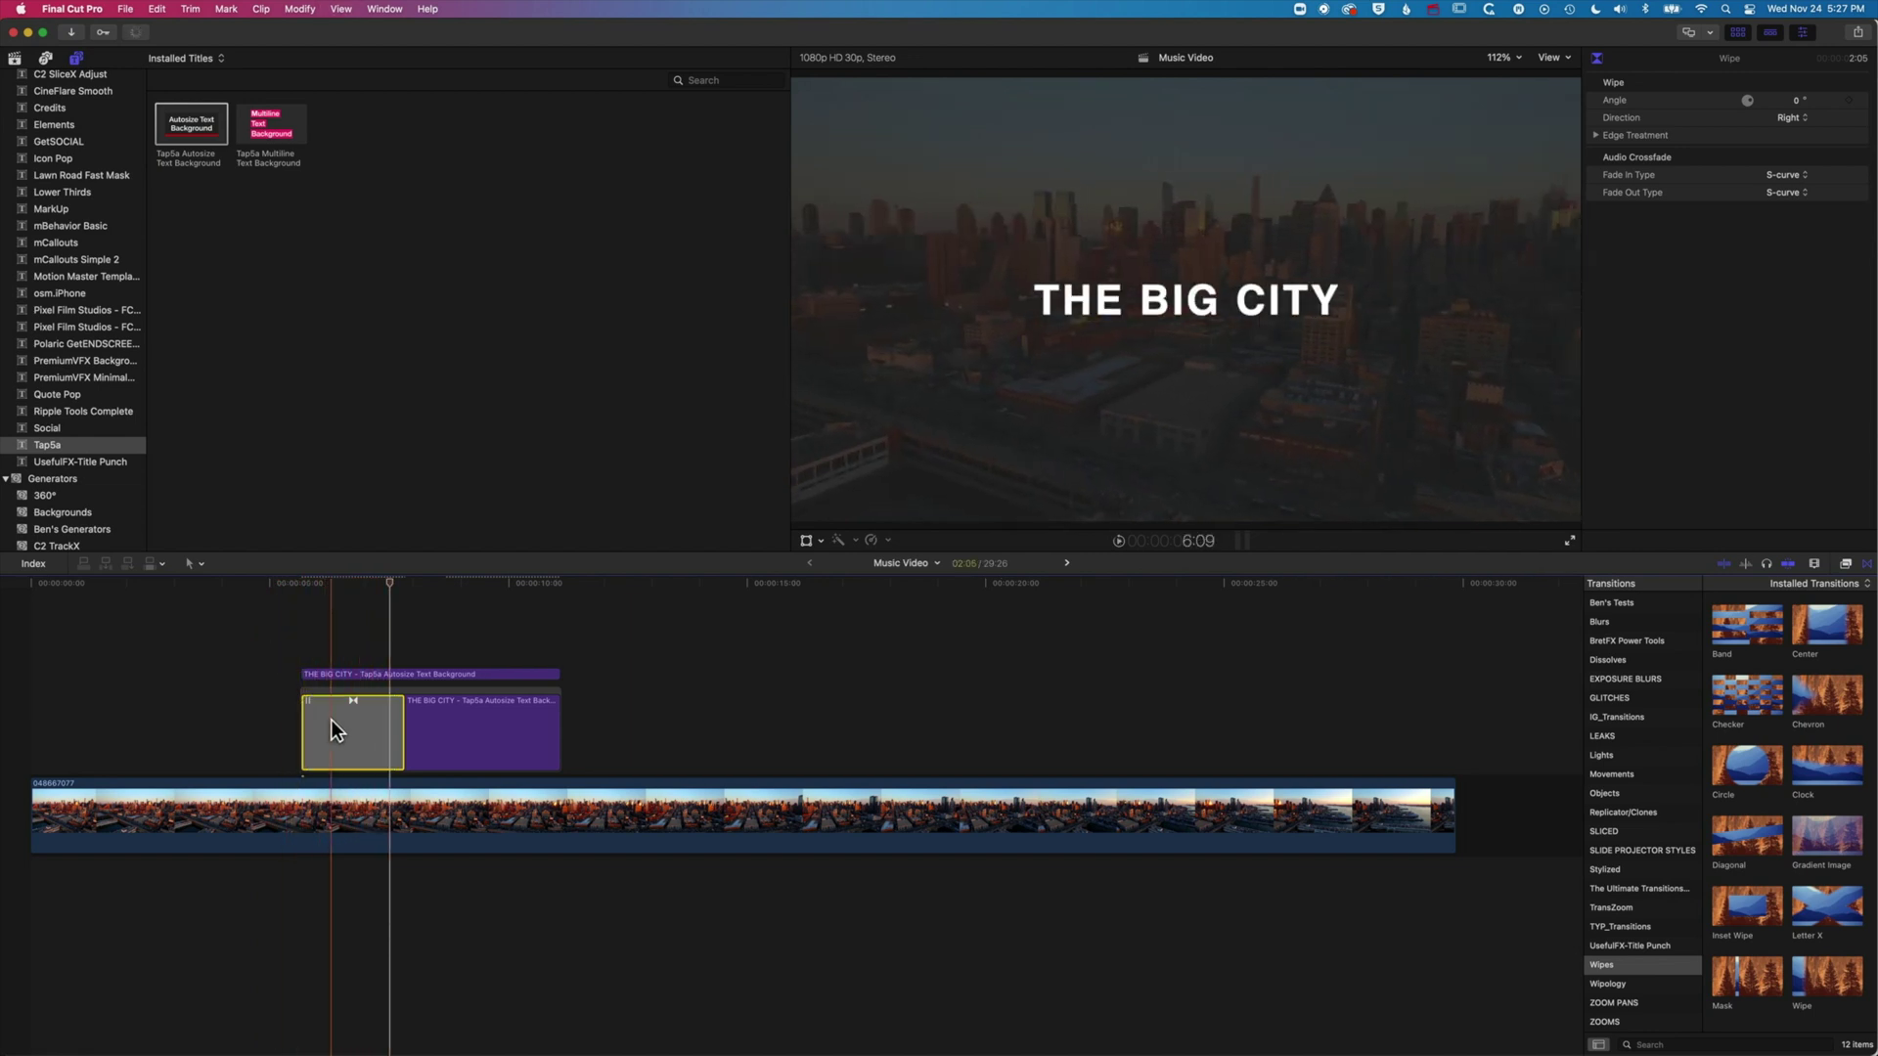
Step: Reveal the lower title Wipe's Edge Treatment settings and play back the underline animation
click(1596, 135)
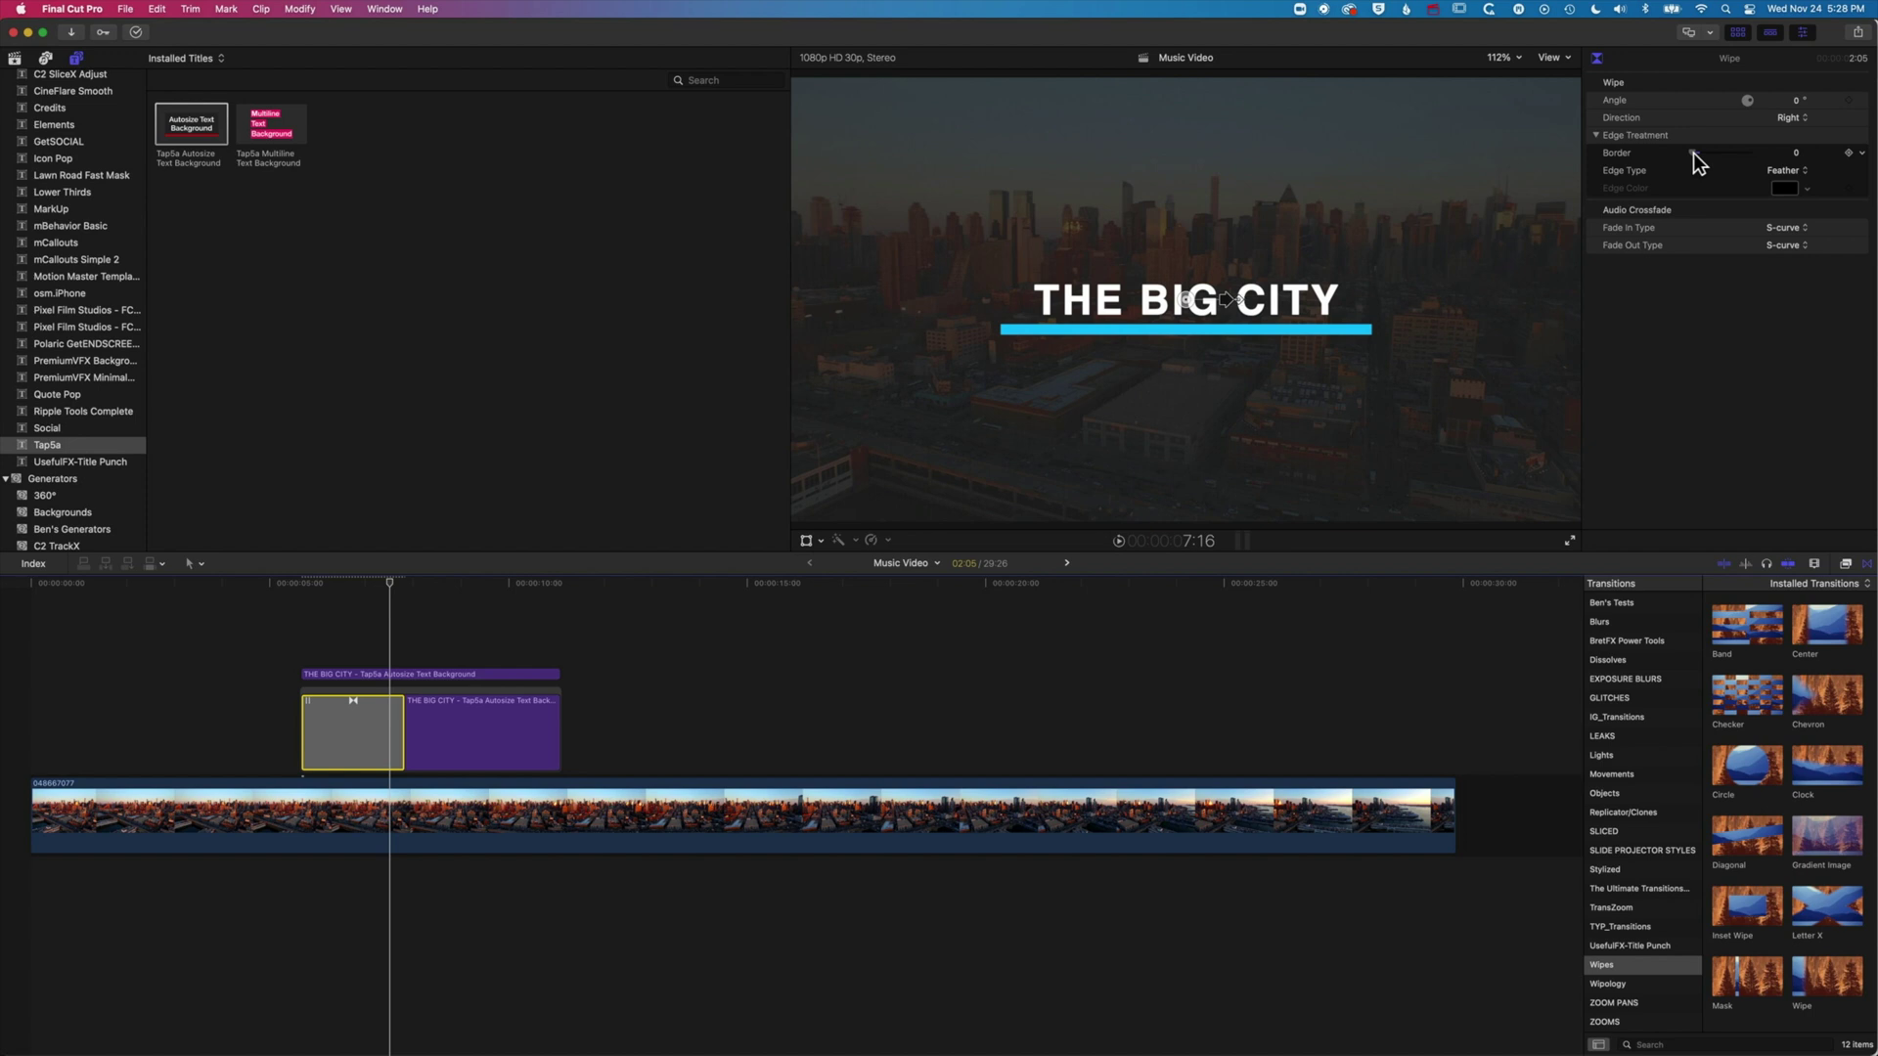
click(302, 585)
key(space)
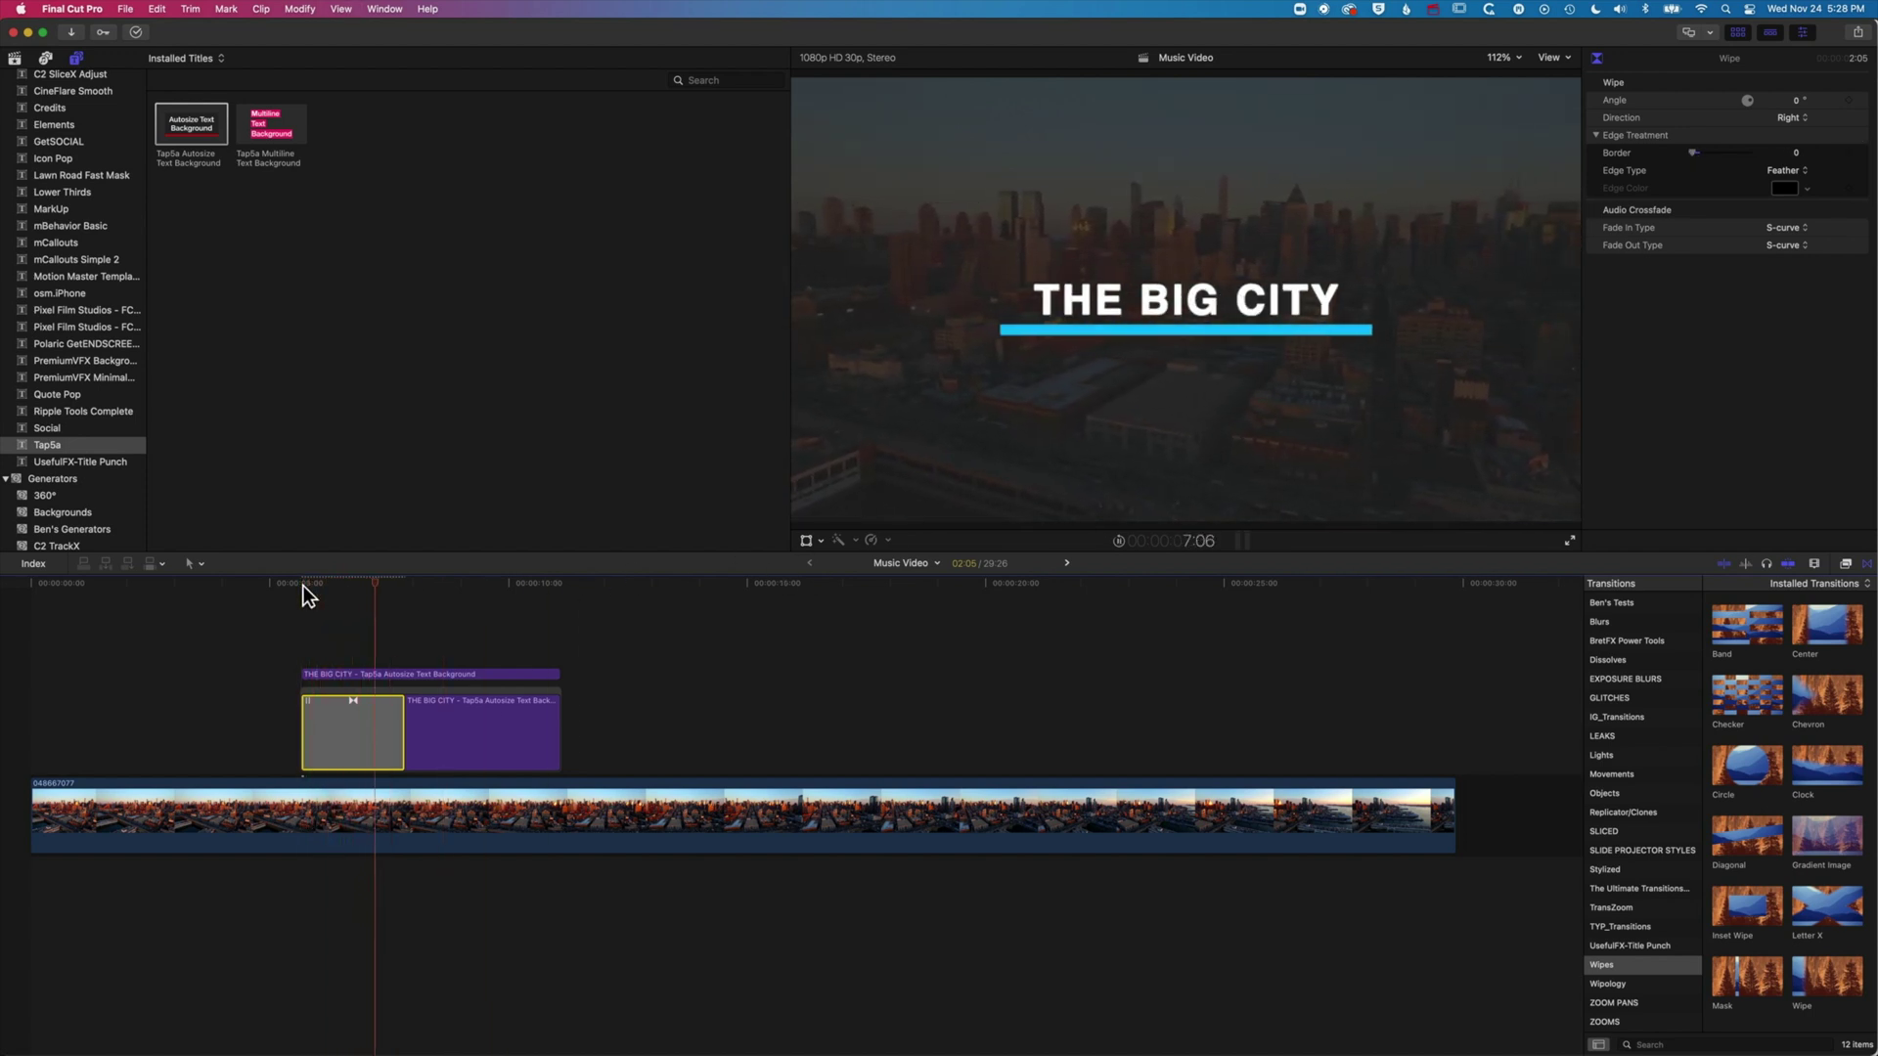
drag(391, 583, 299, 585)
key(space)
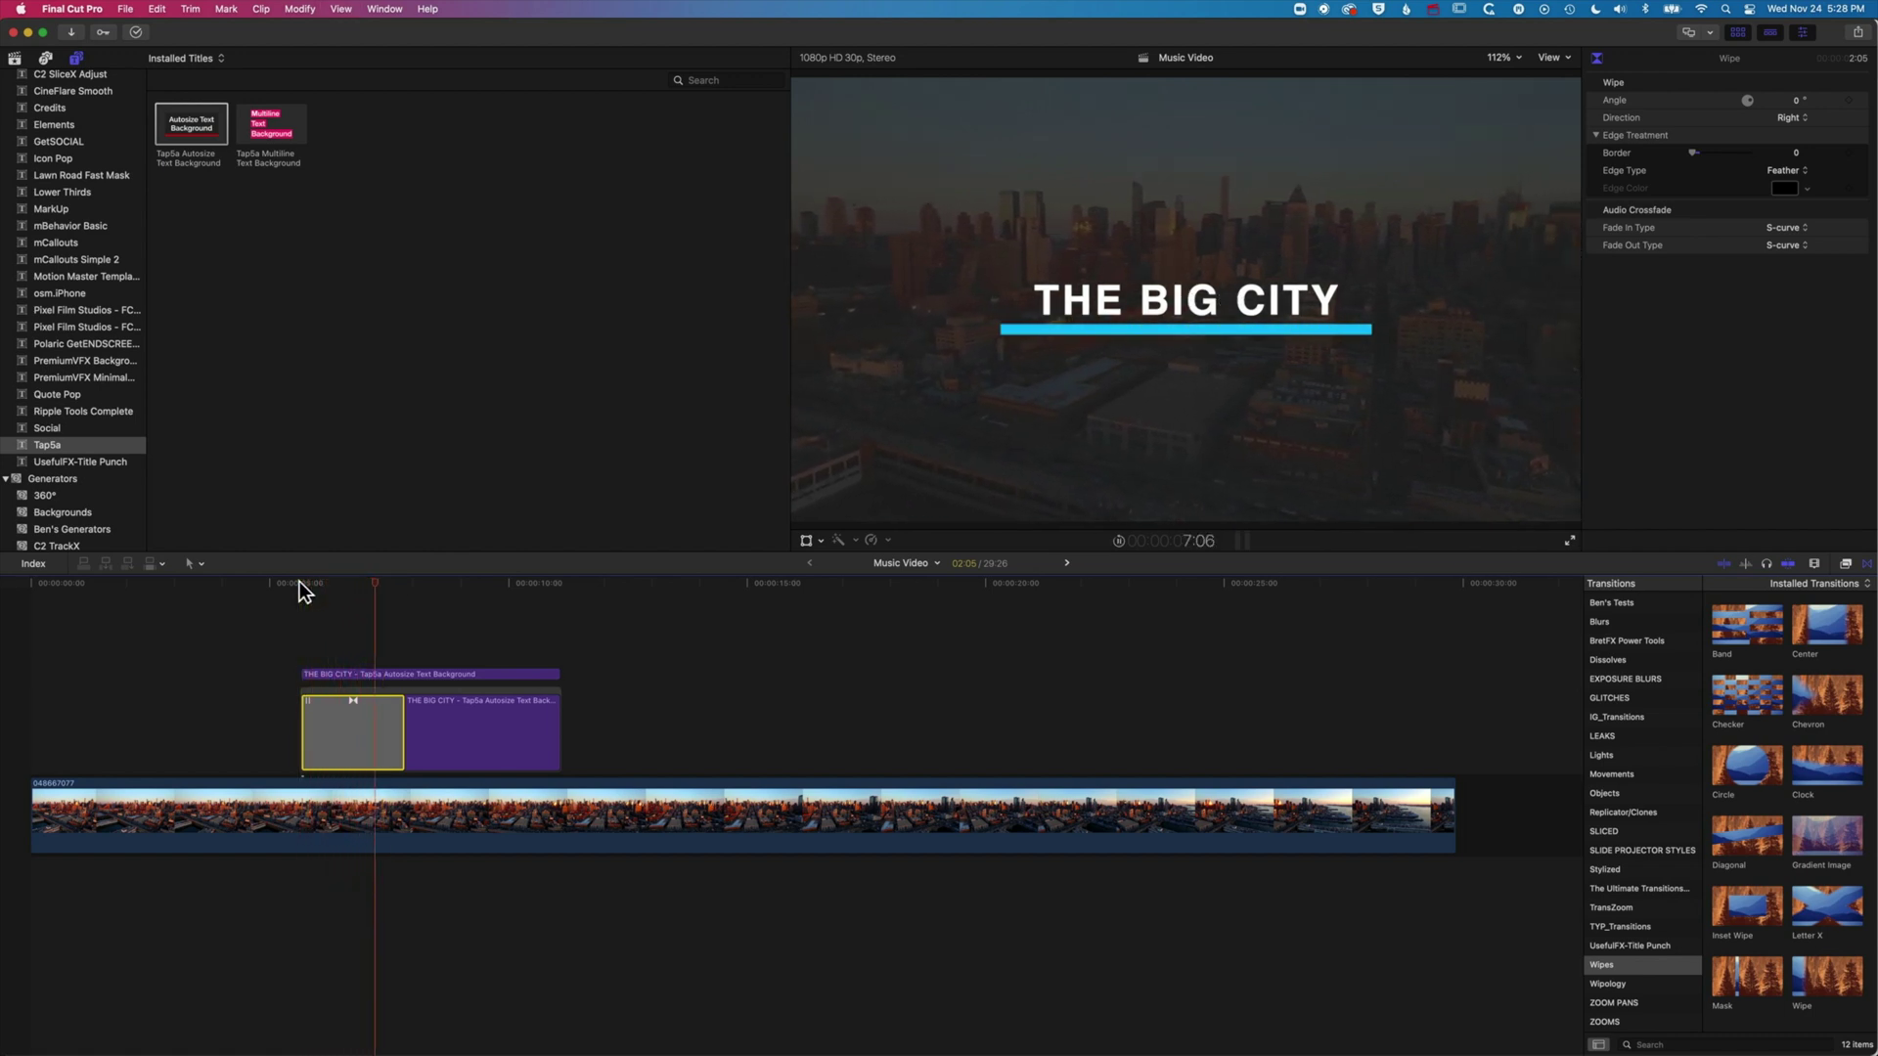
key(space)
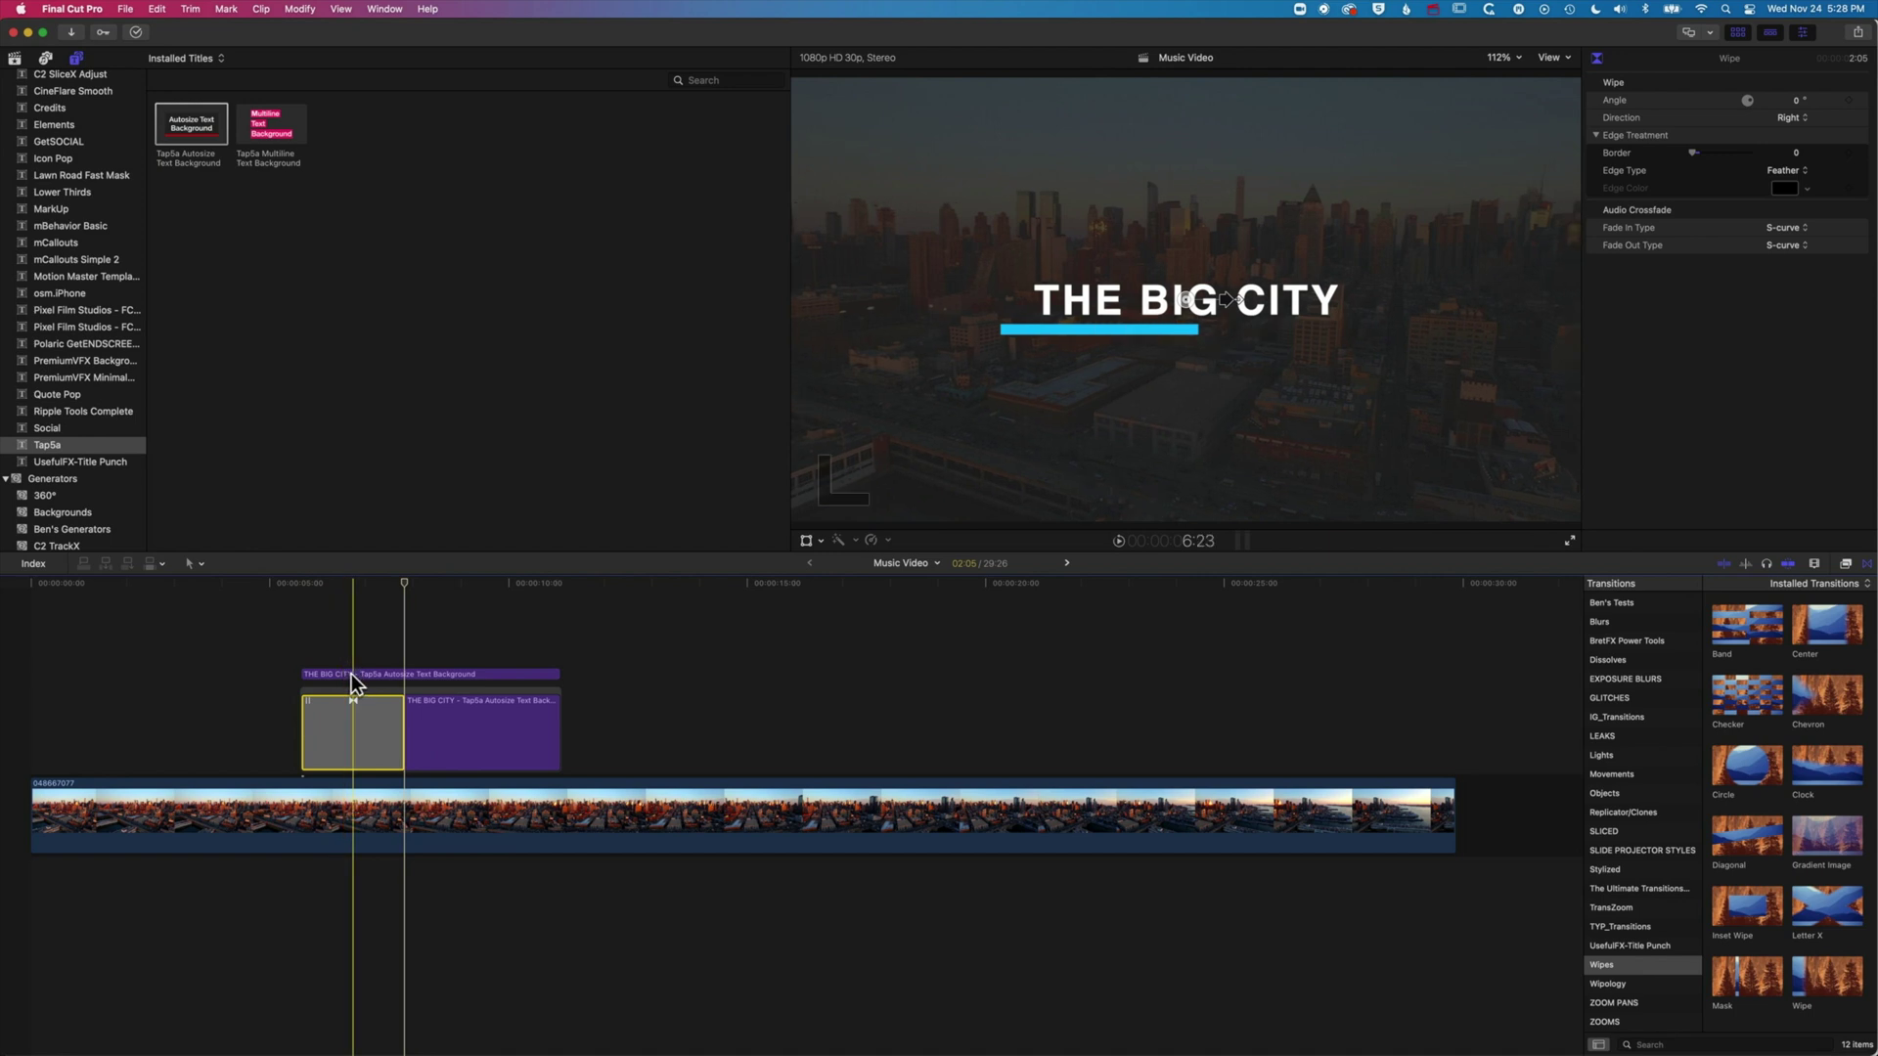
Step: Set the lower title's text face opacity to 0% and play back its underline alone with the upper title disabled
click(350, 673)
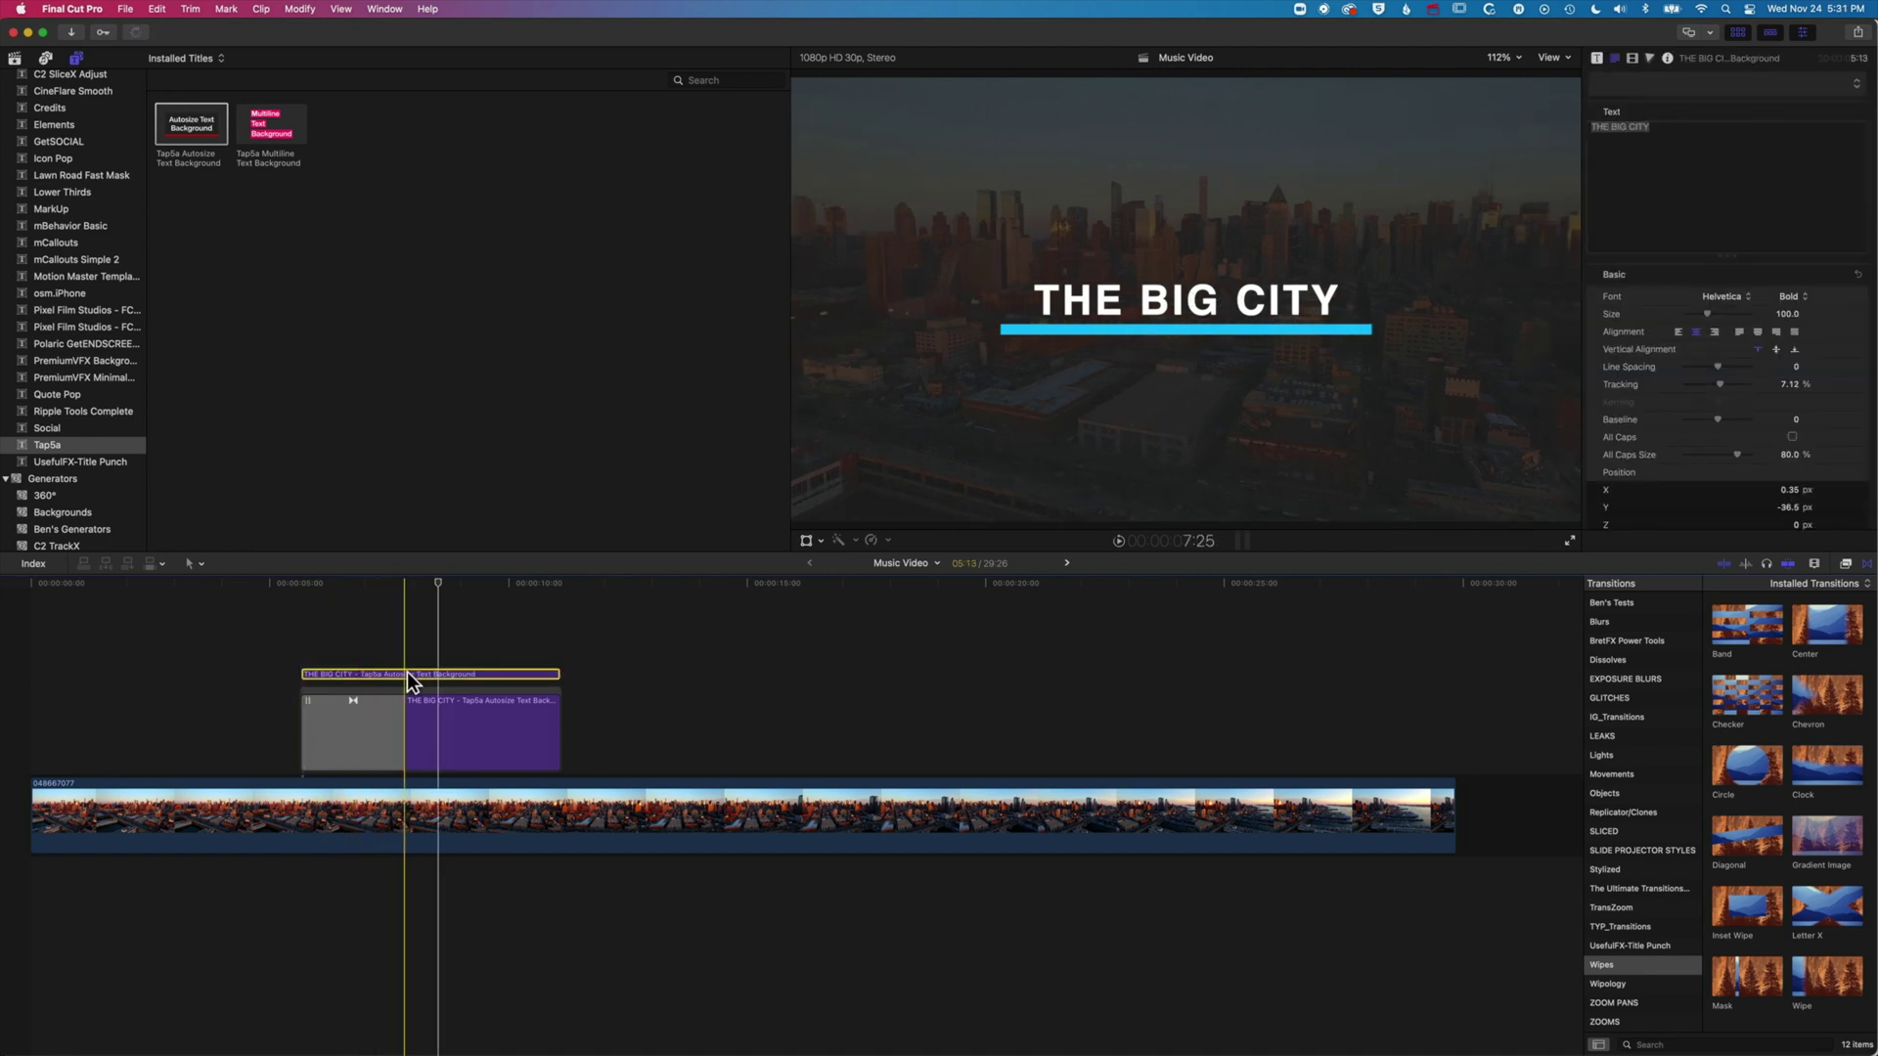
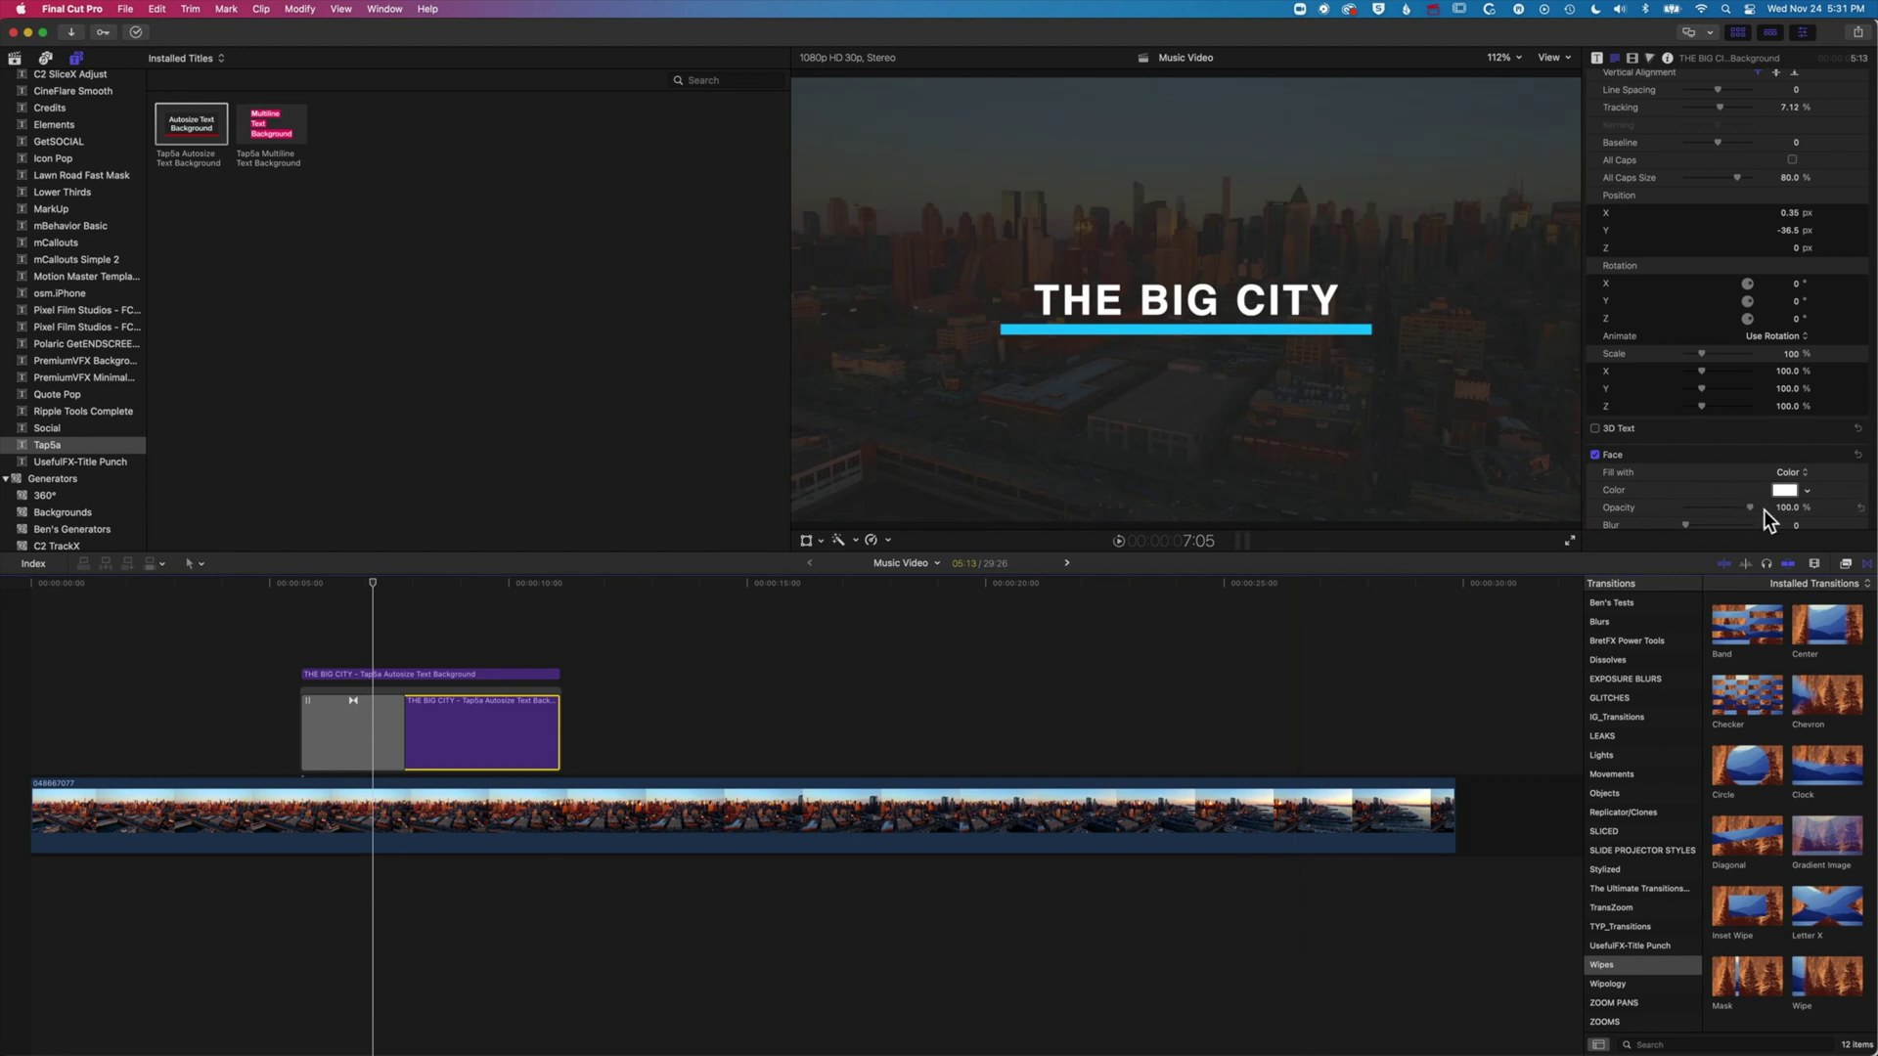
drag(1750, 507, 1639, 507)
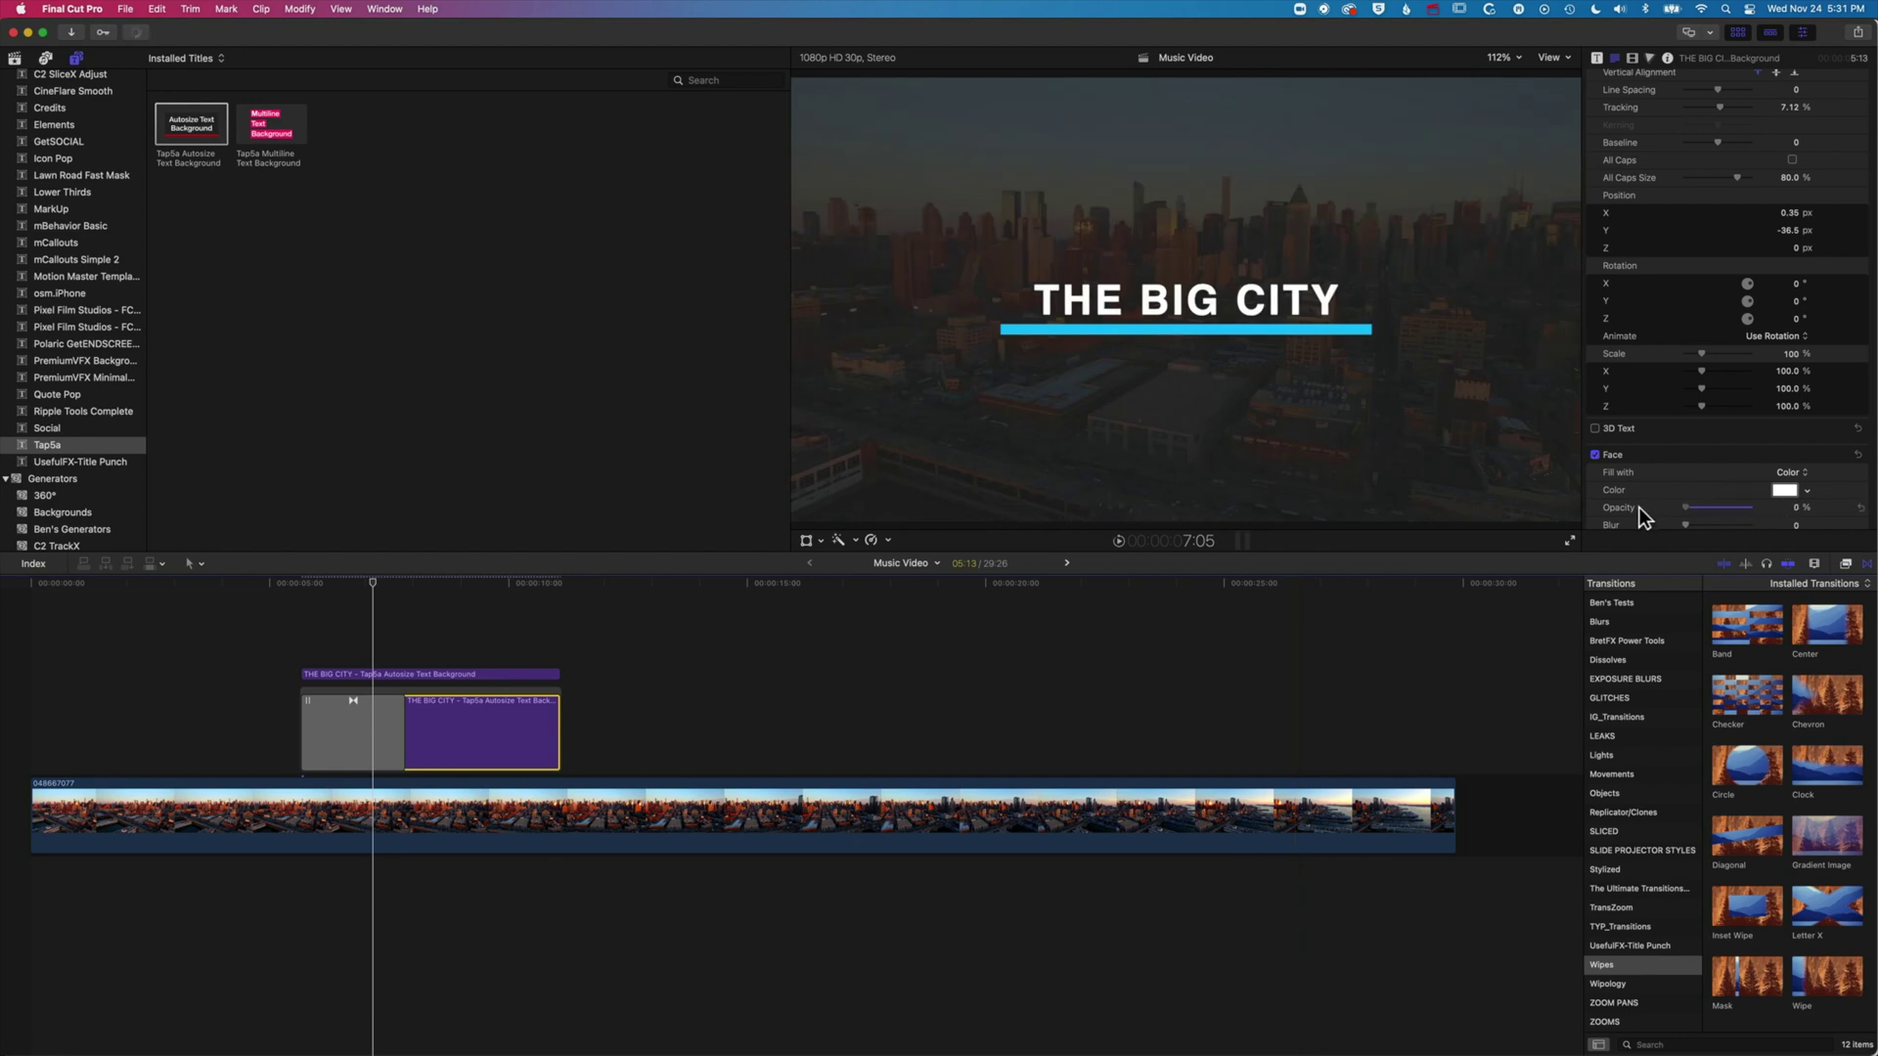
click(409, 673)
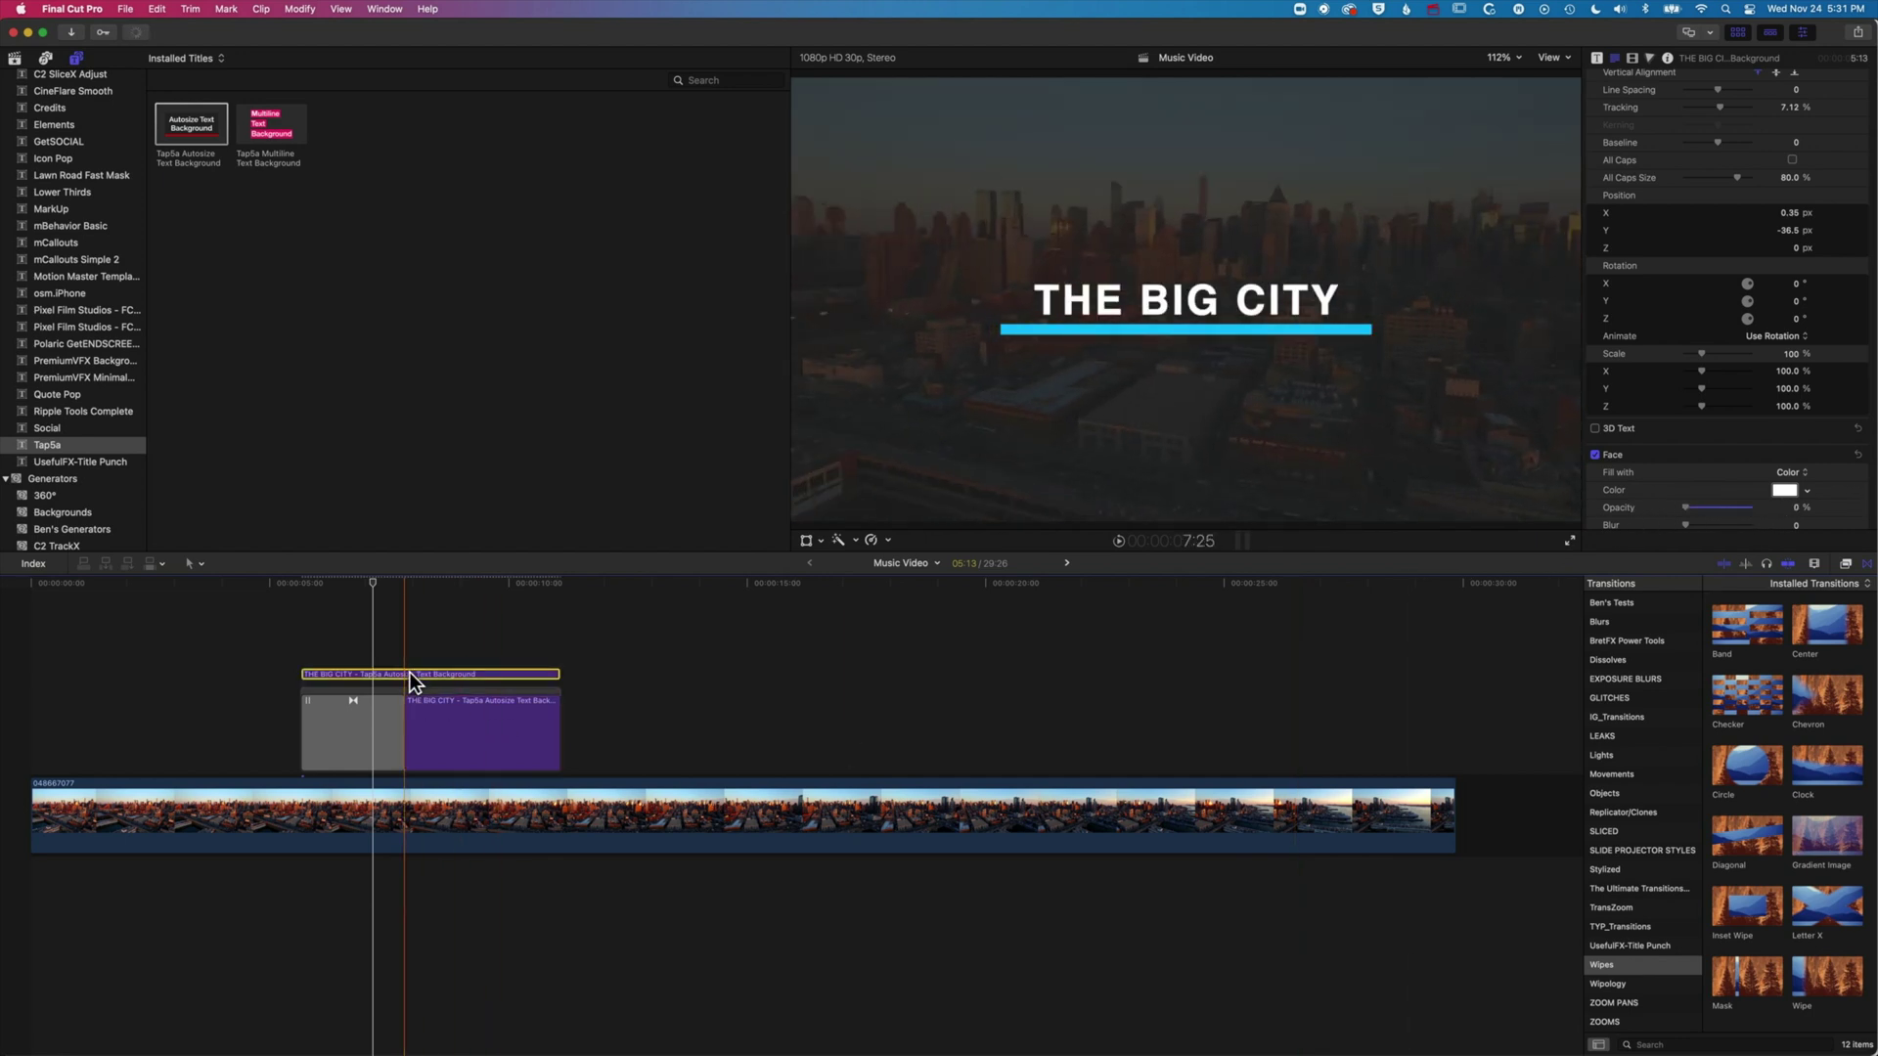
click(291, 622)
key(space)
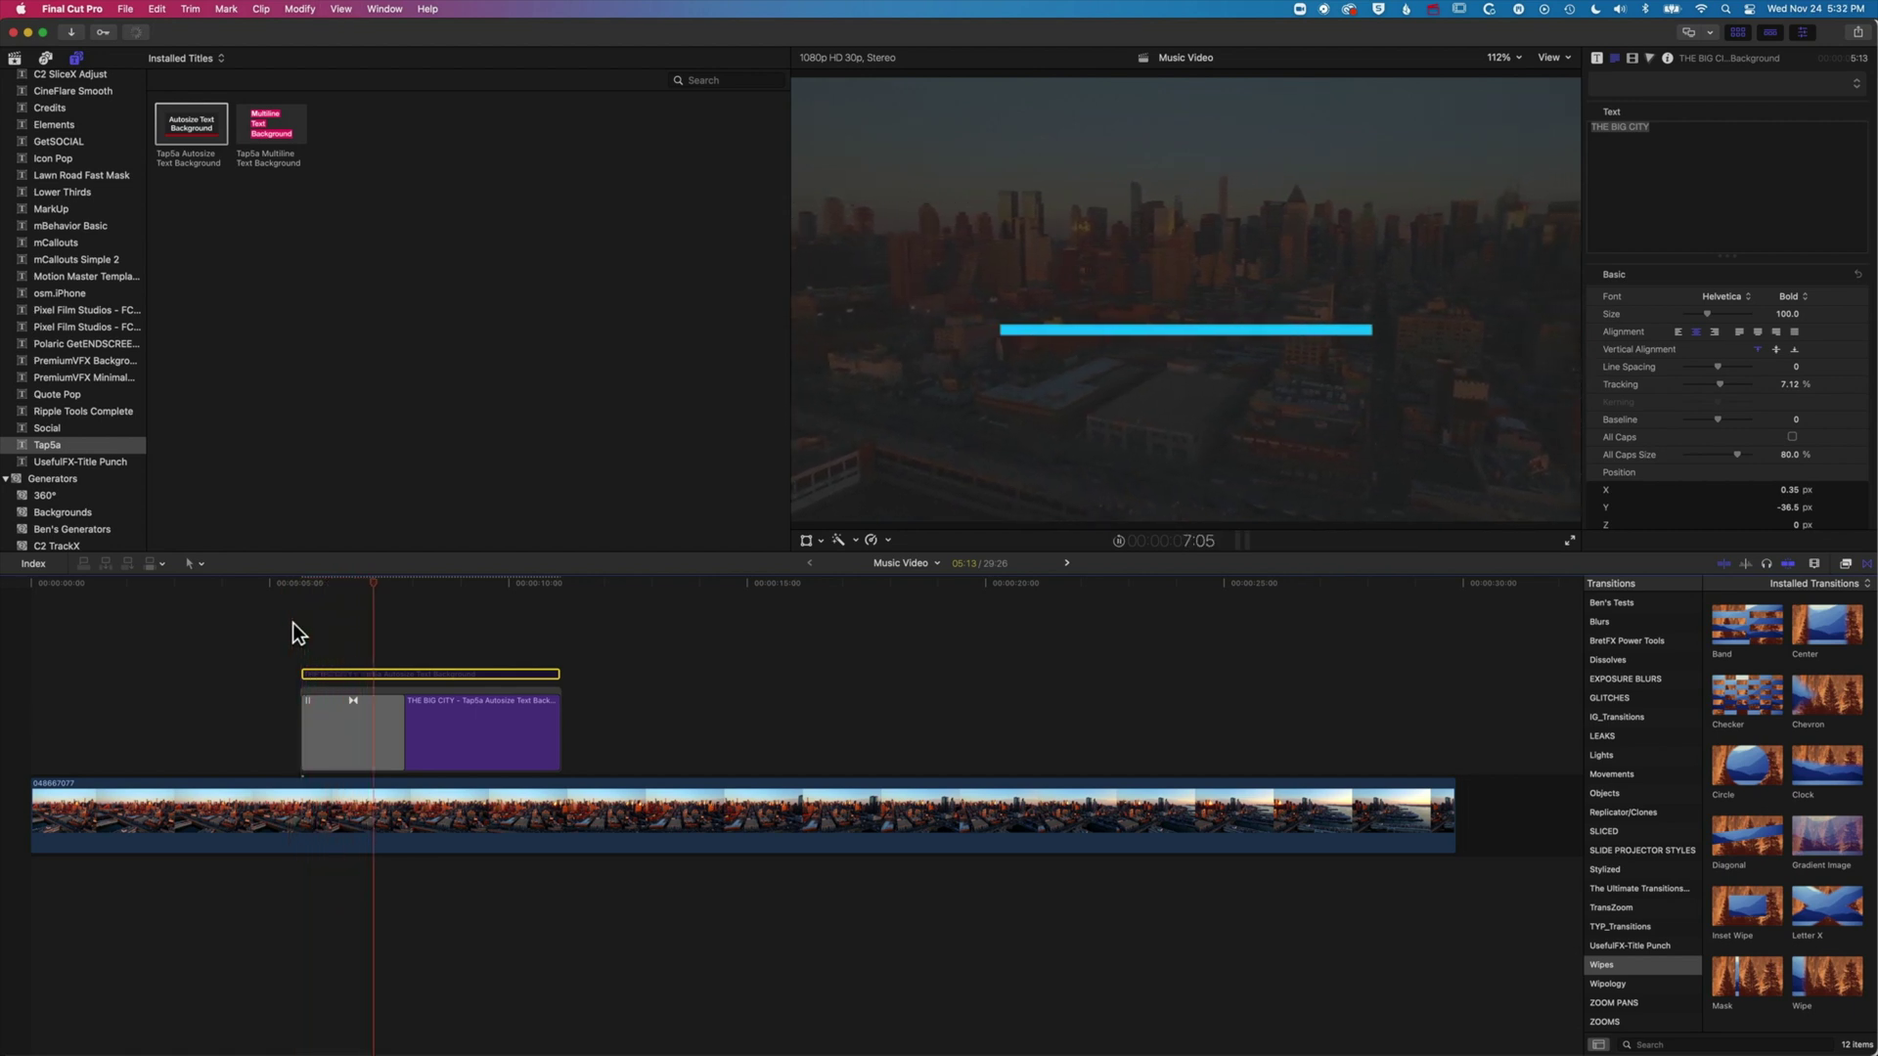
key(space)
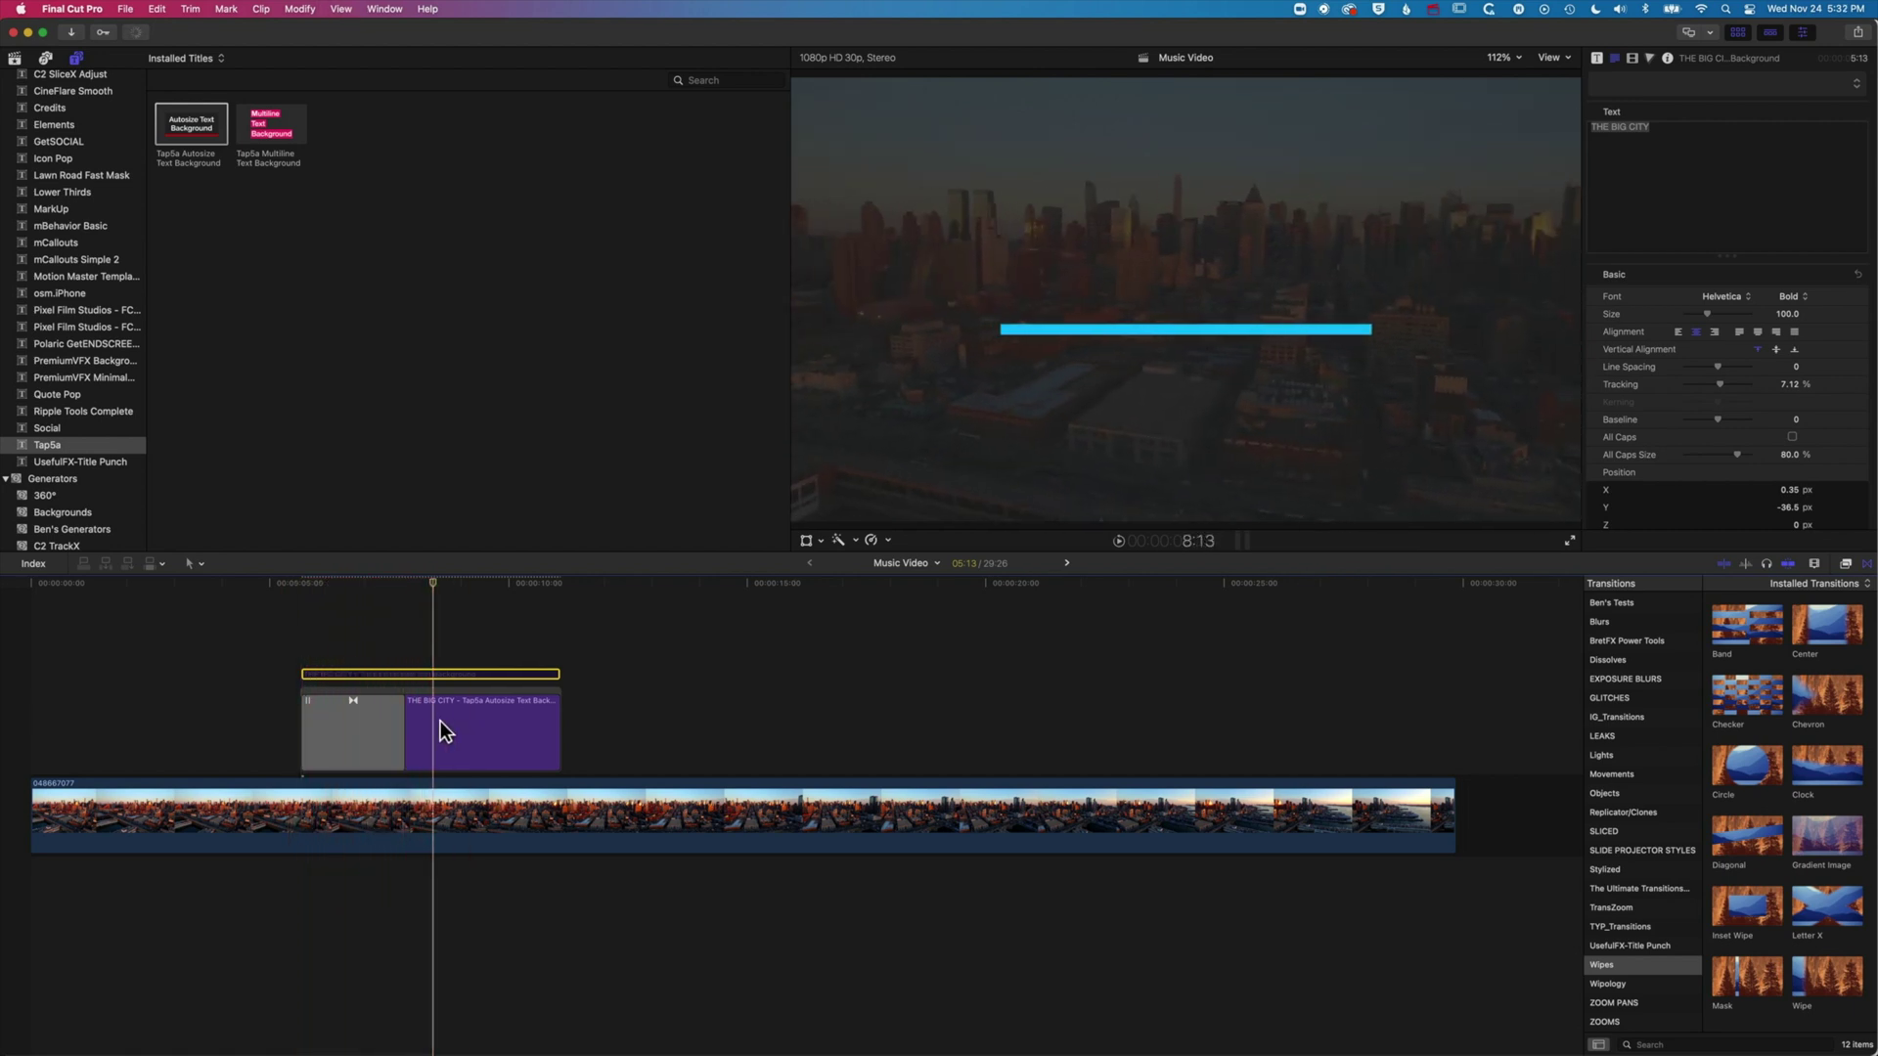
Step: Apply the Wipe transition to the re-enabled upper title and trim its start to shorten the clip to 4:08
drag(428, 579, 416, 581)
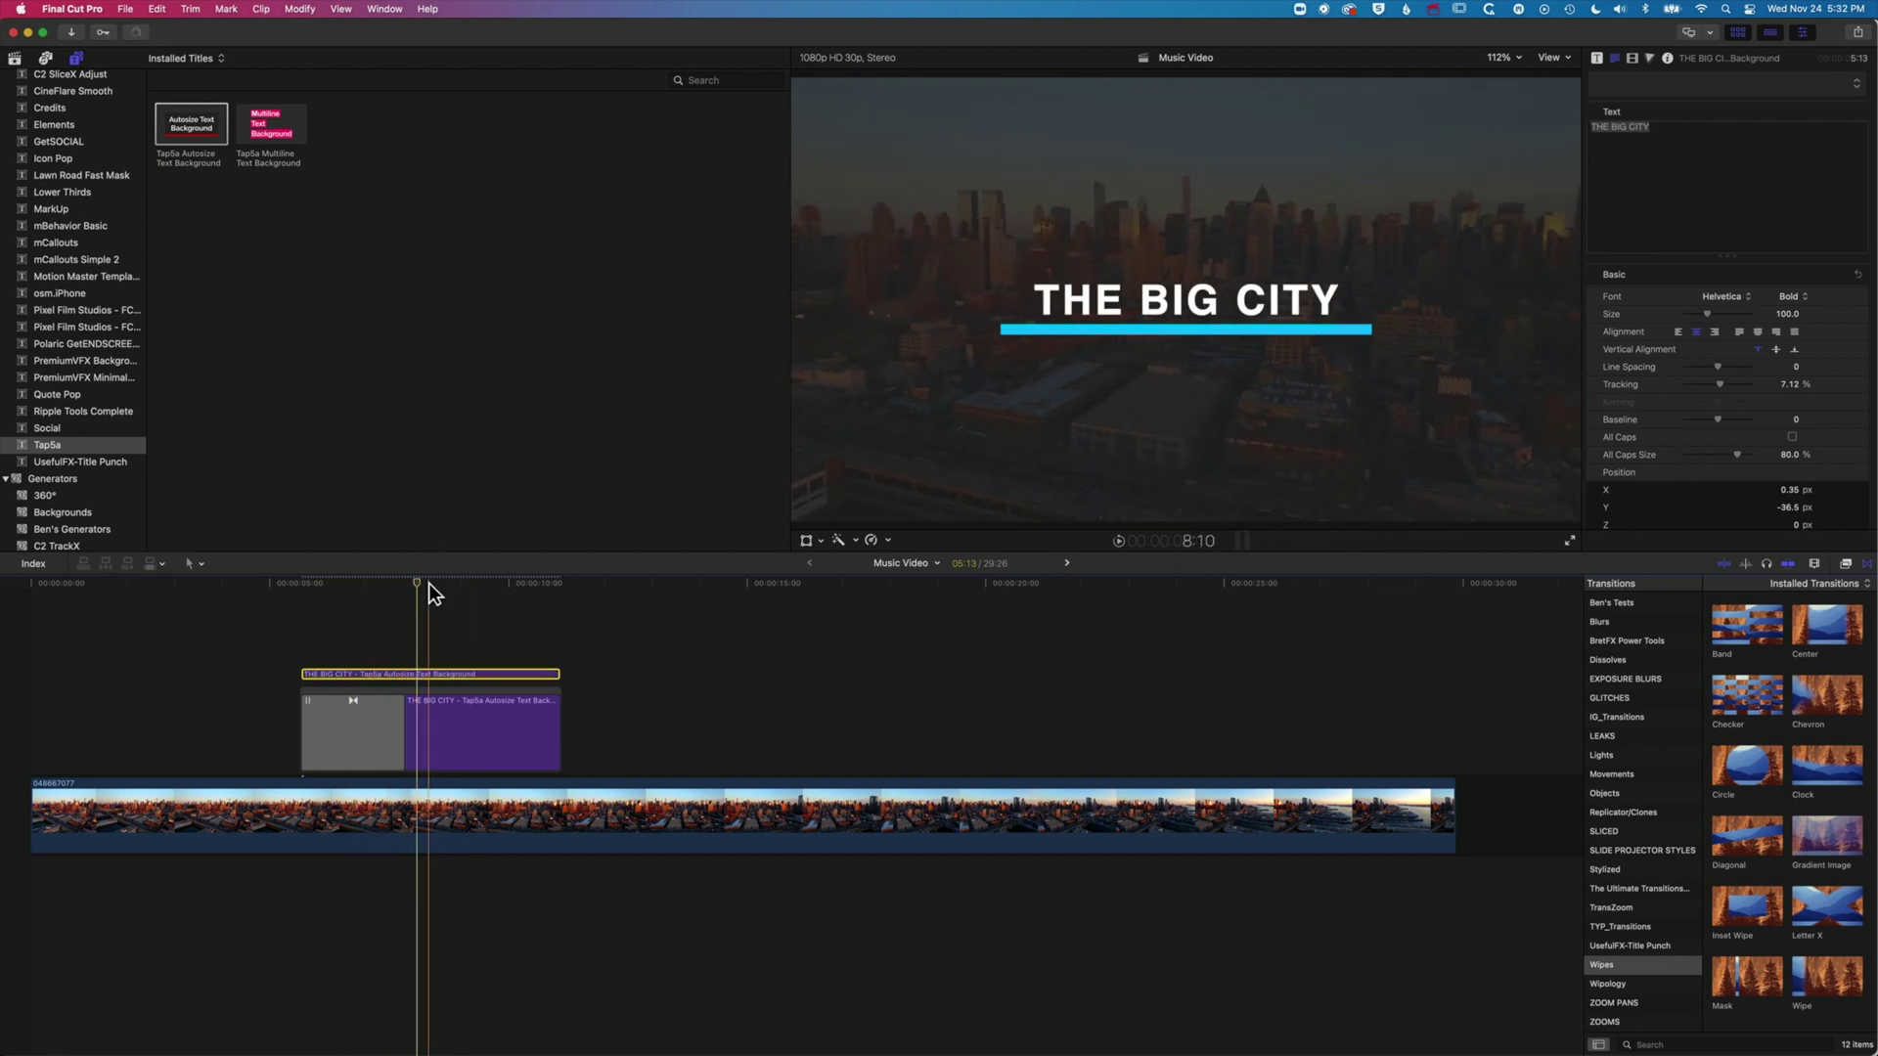
drag(415, 584, 354, 583)
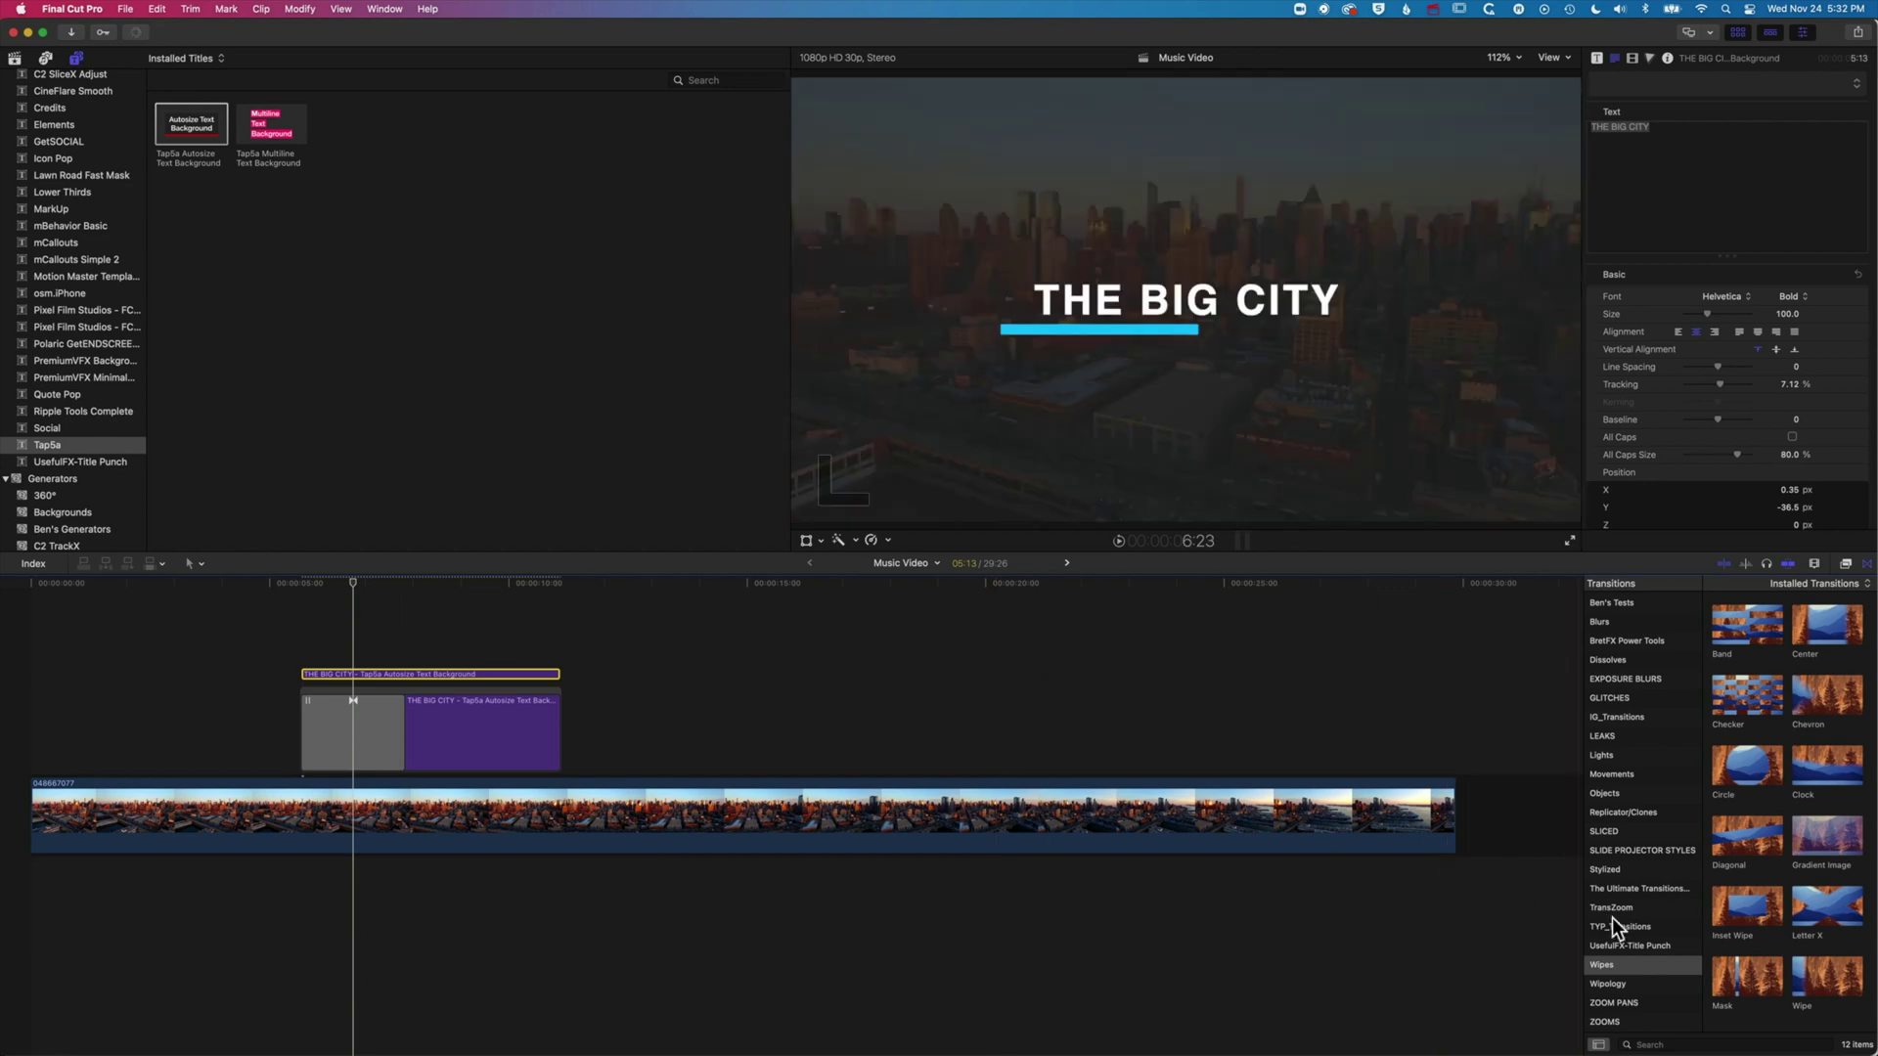
drag(1811, 980, 440, 683)
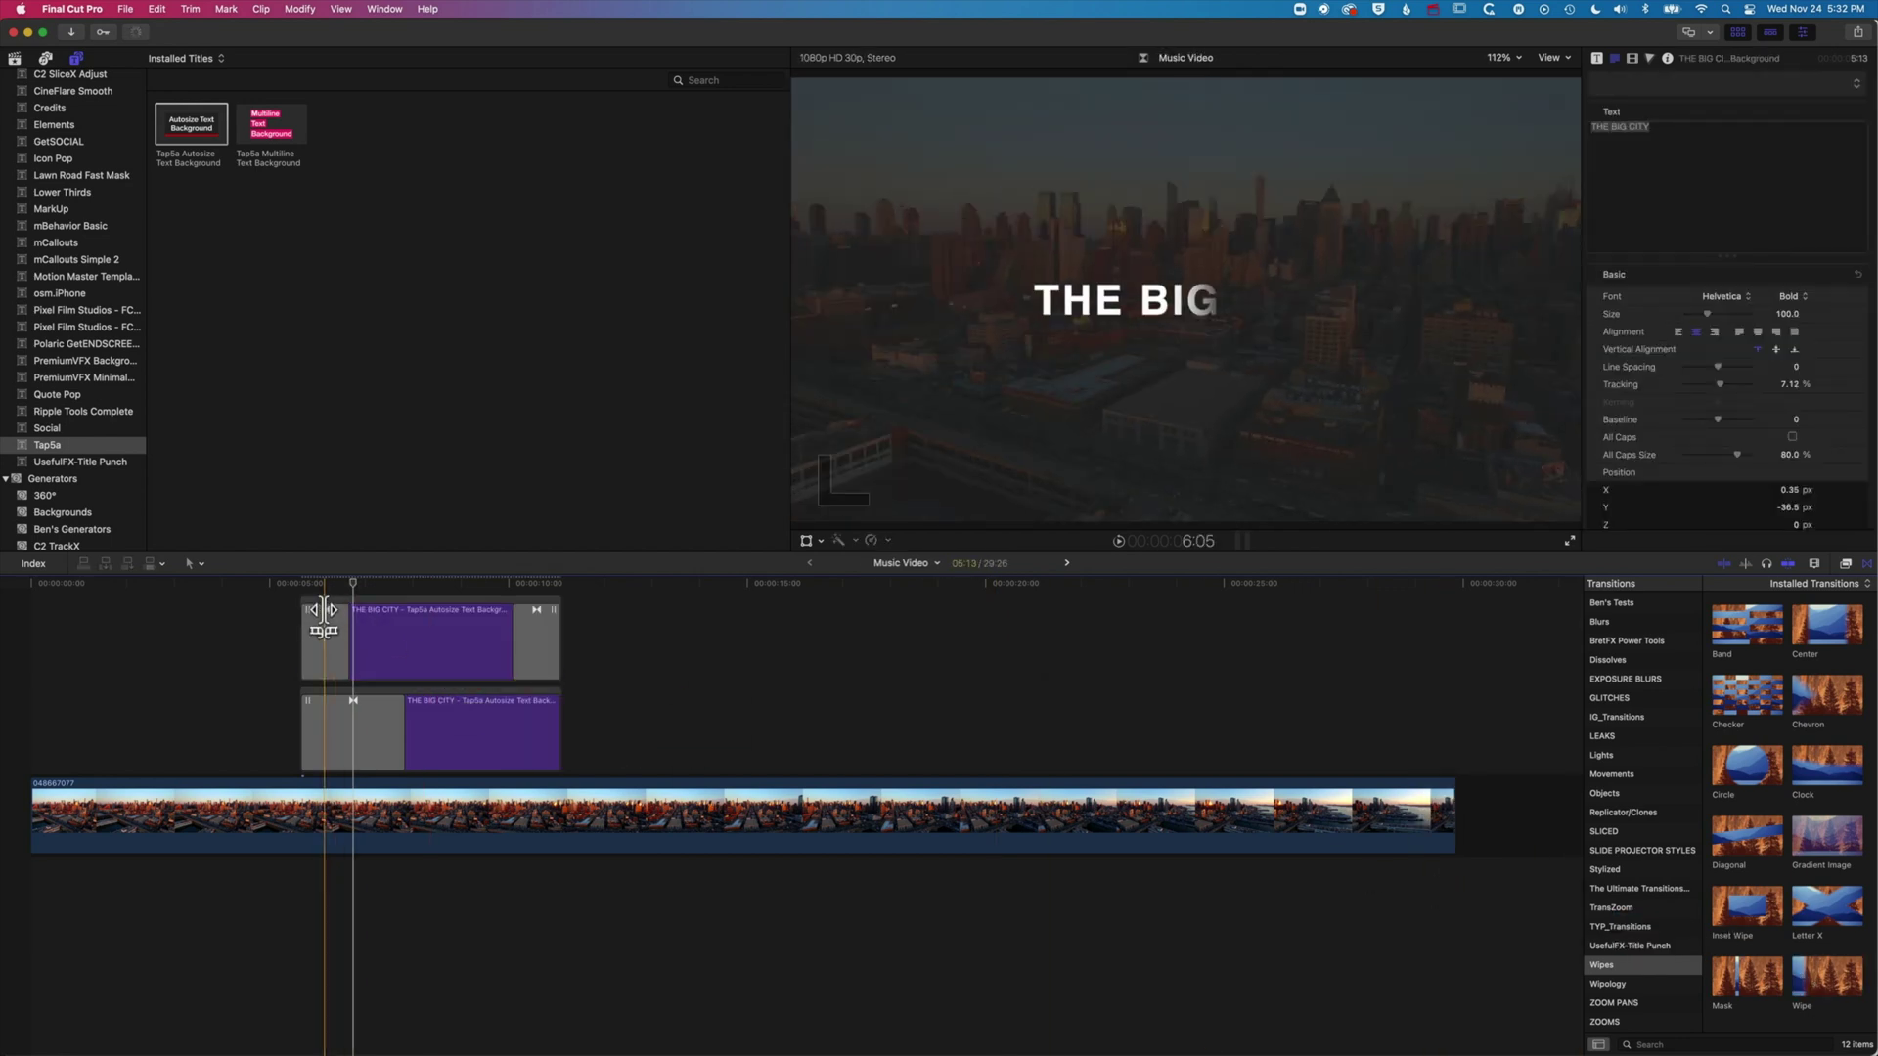
drag(324, 618, 382, 611)
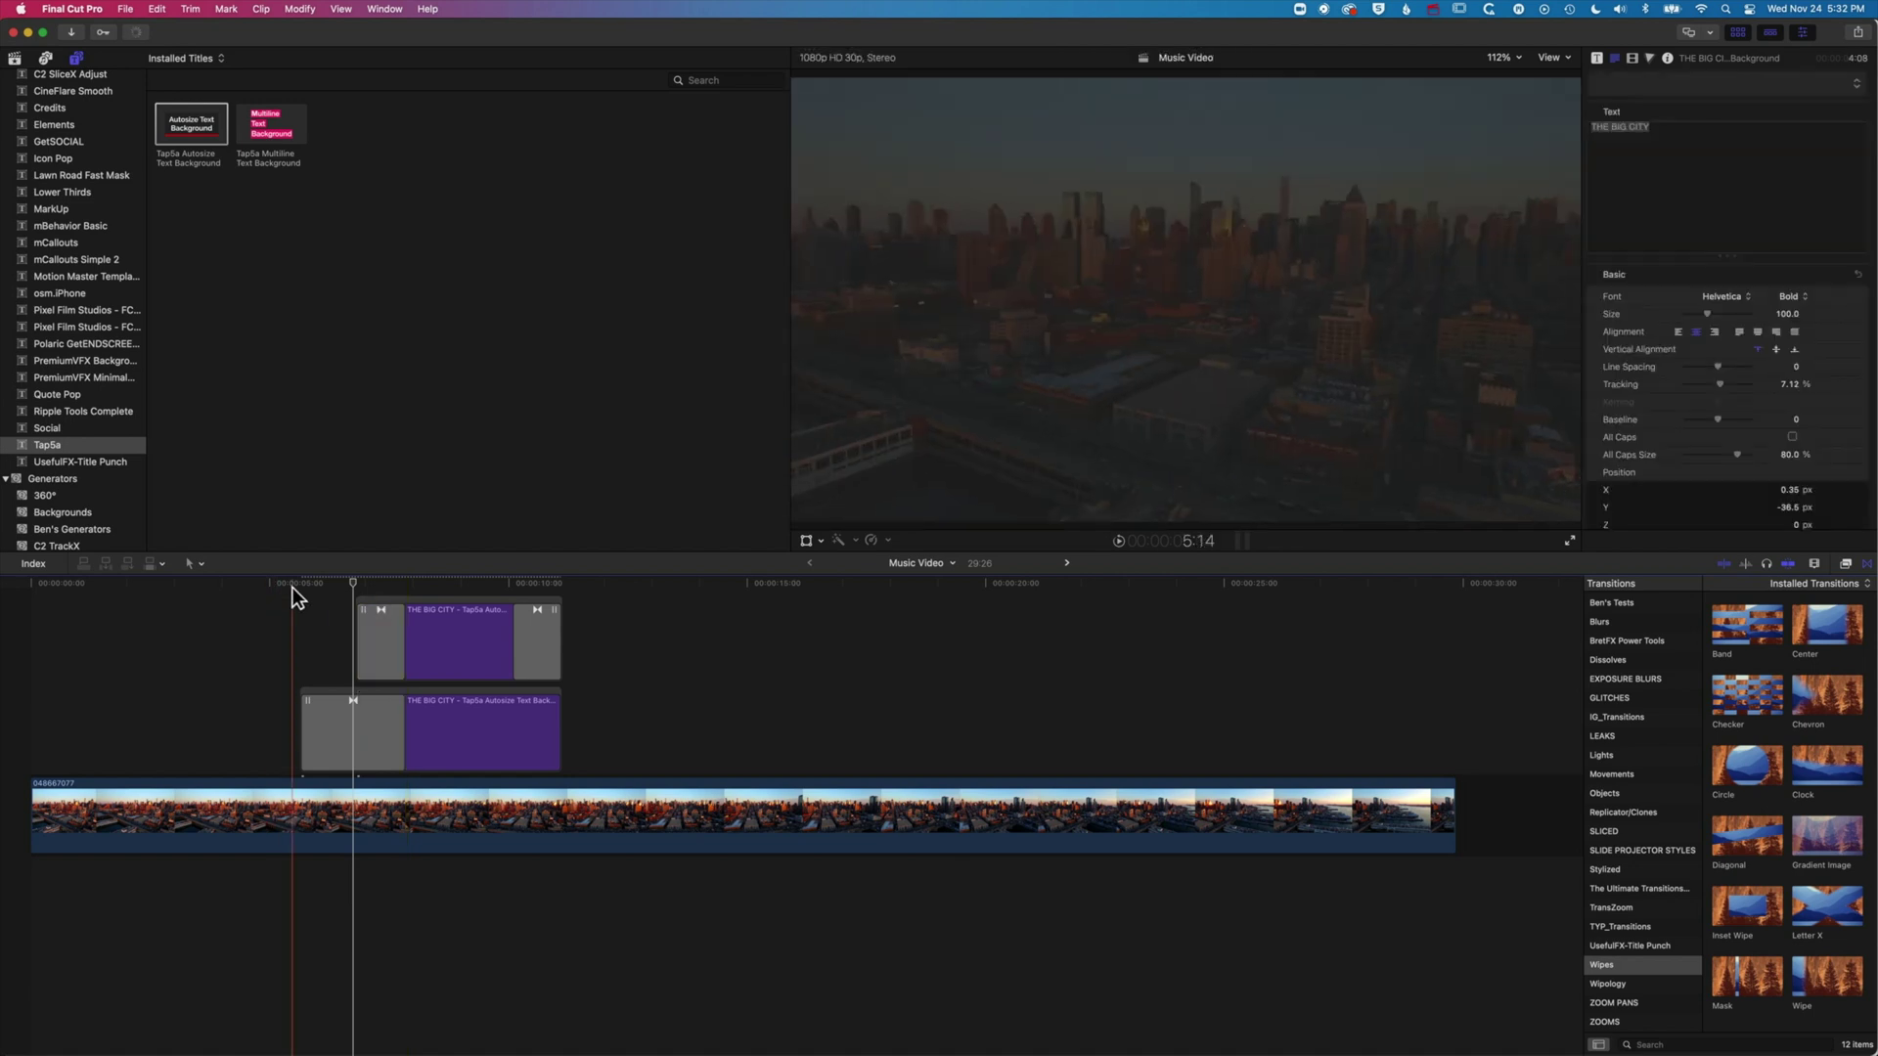
click(292, 587)
key(space)
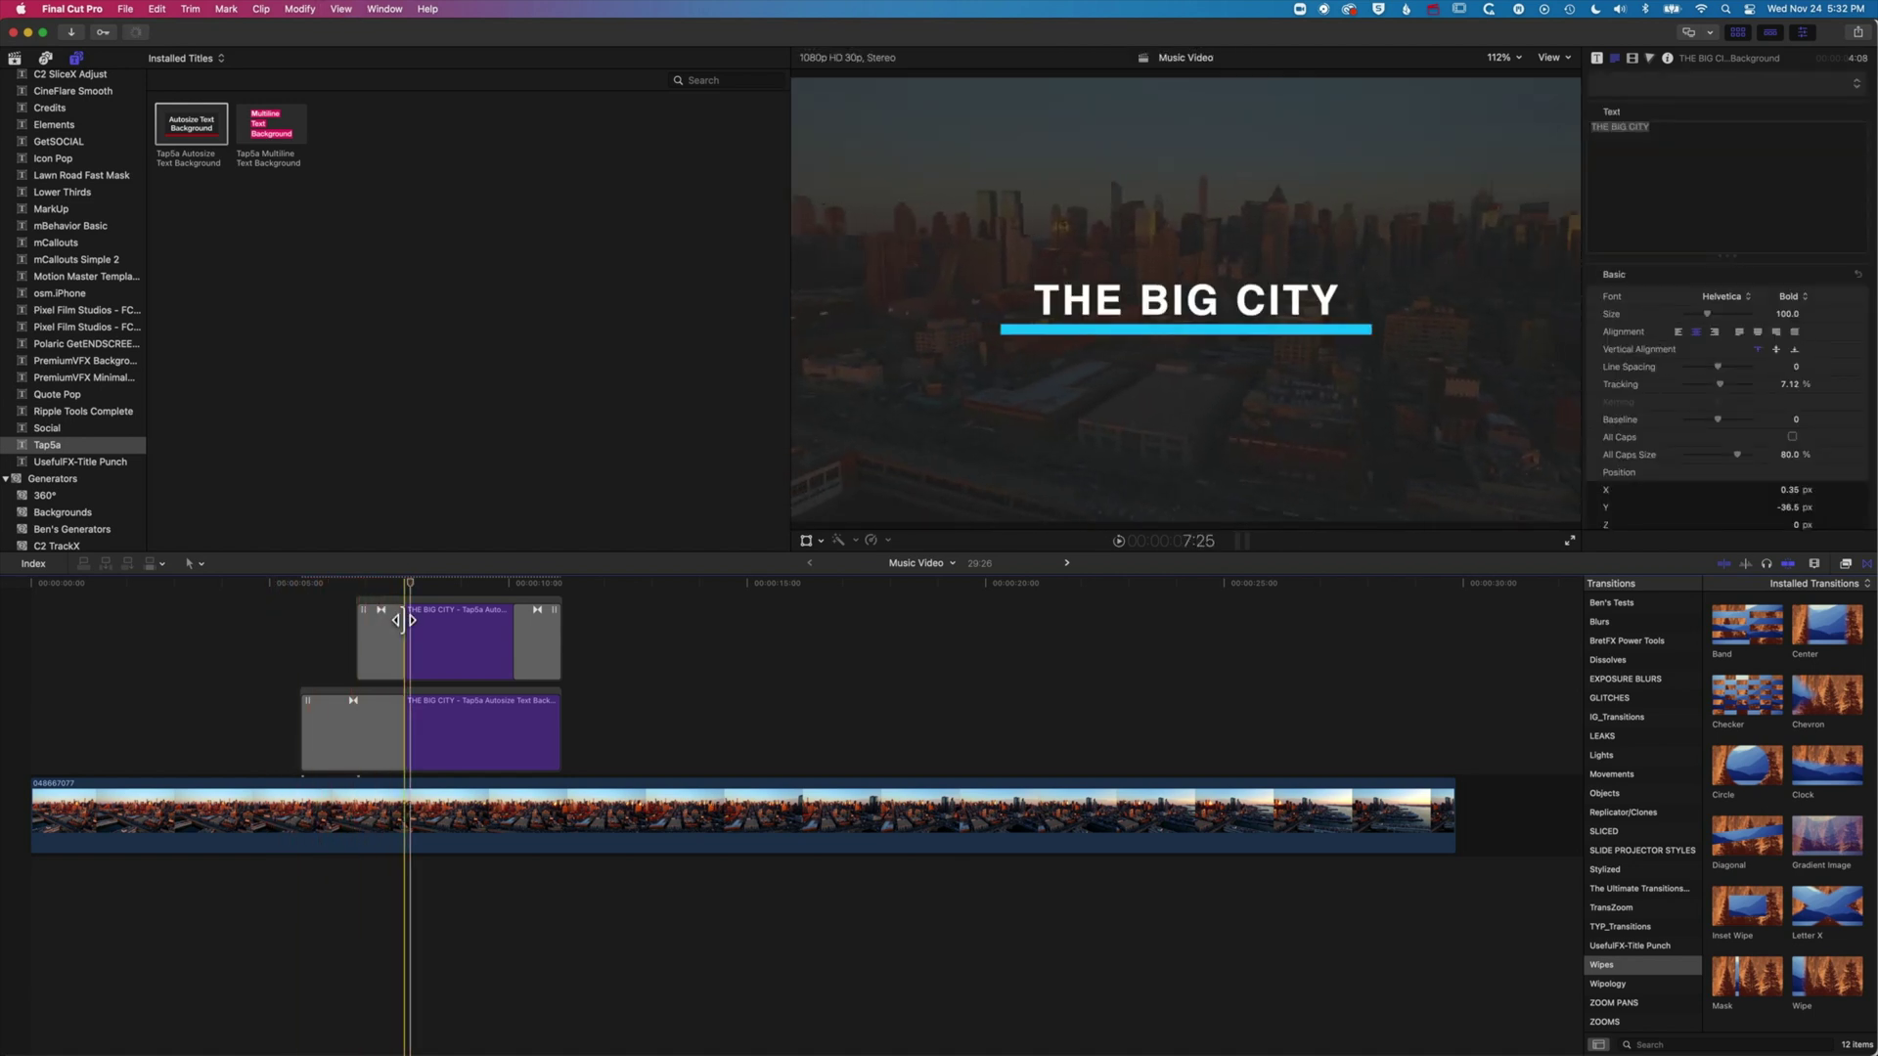
Step: Lengthen the upper title's starting Wipe to 2:05 and delete its ending Wipe
drag(404, 619, 452, 619)
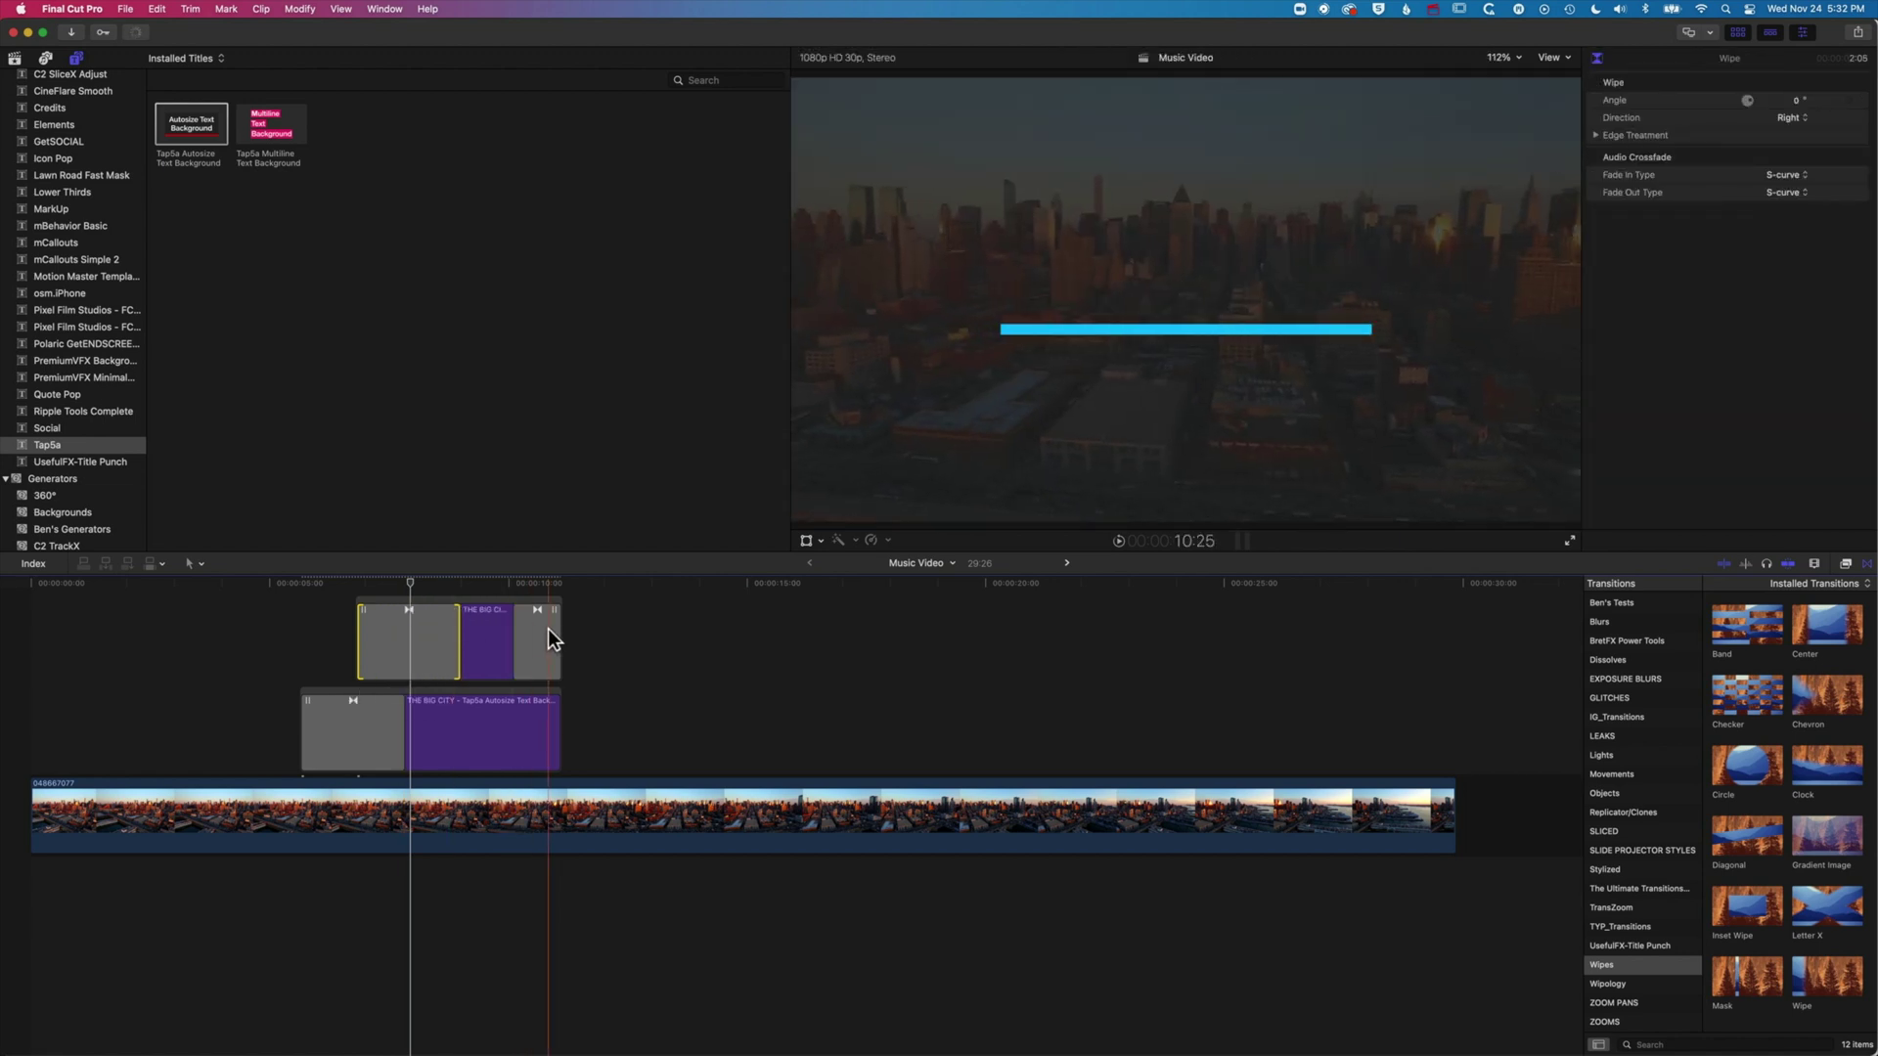
click(548, 630)
key(Delete)
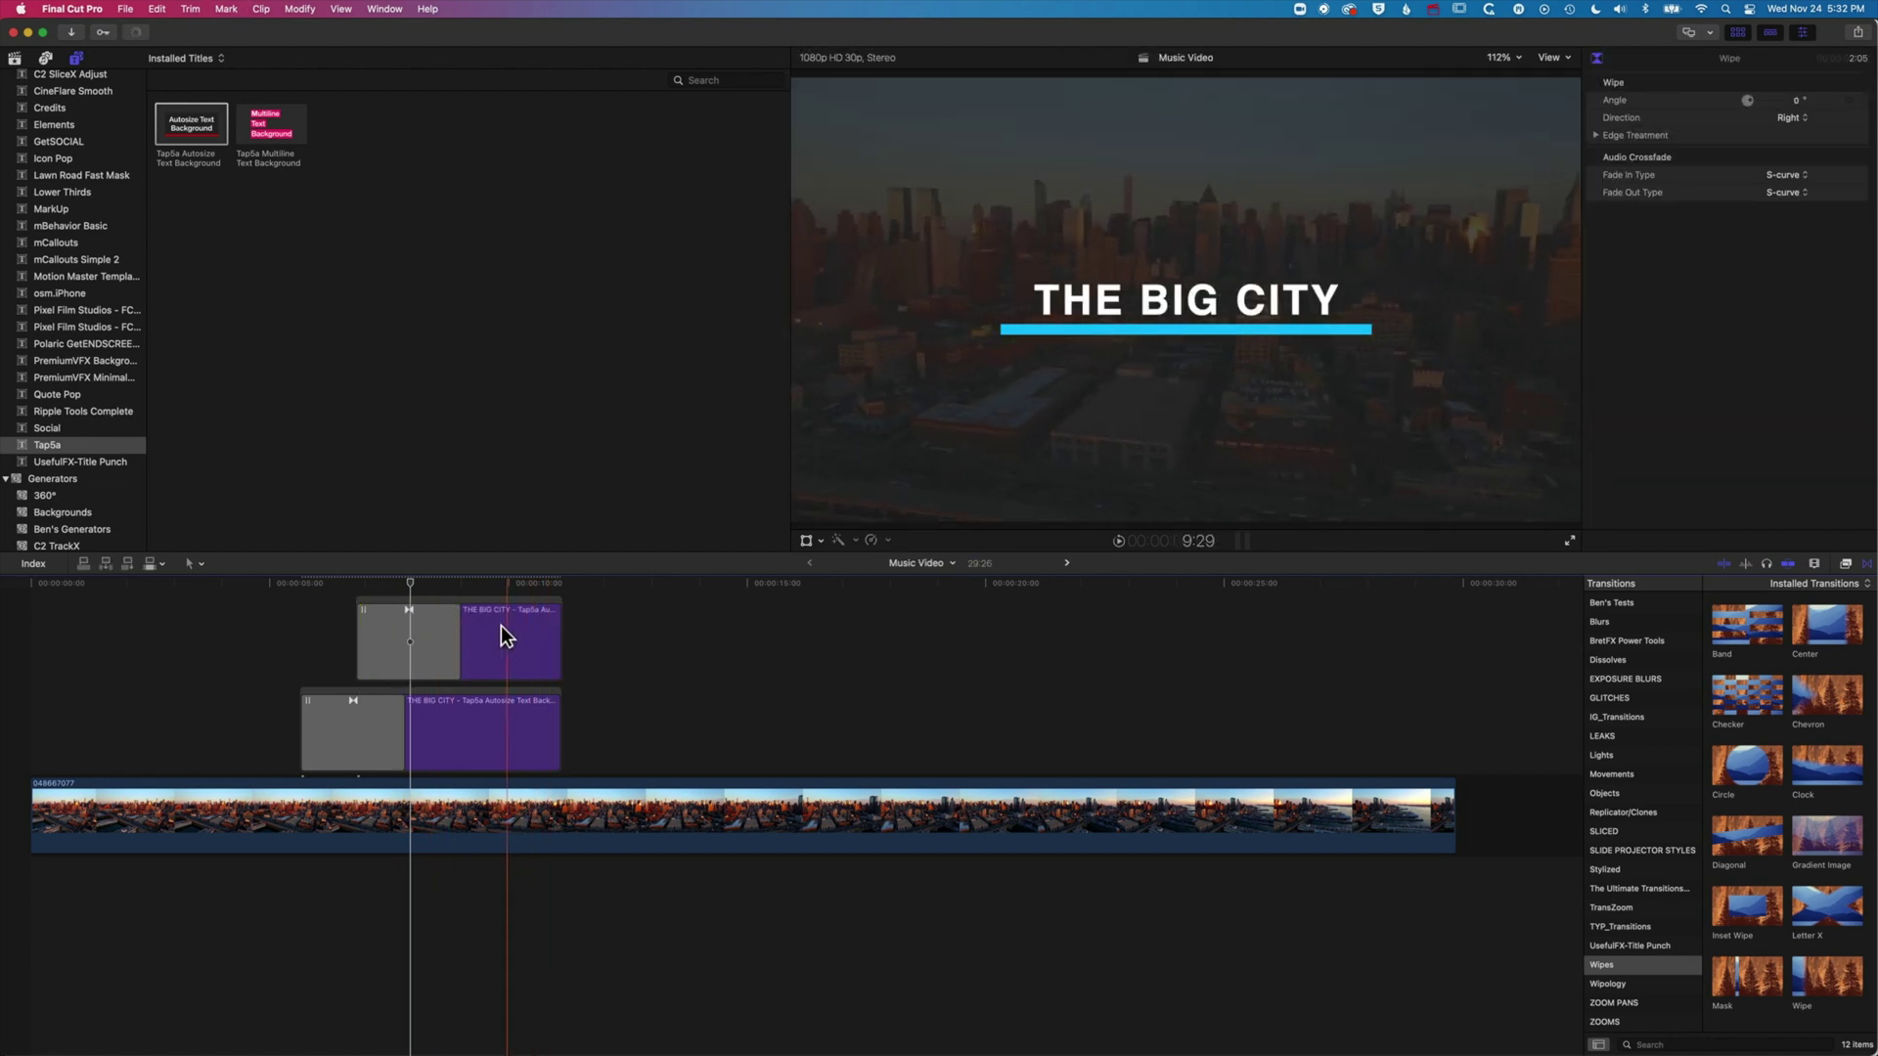
Step: Extend the upper title's start earlier to a clip duration of 4:23 and play back the combined animation
drag(409, 609, 385, 609)
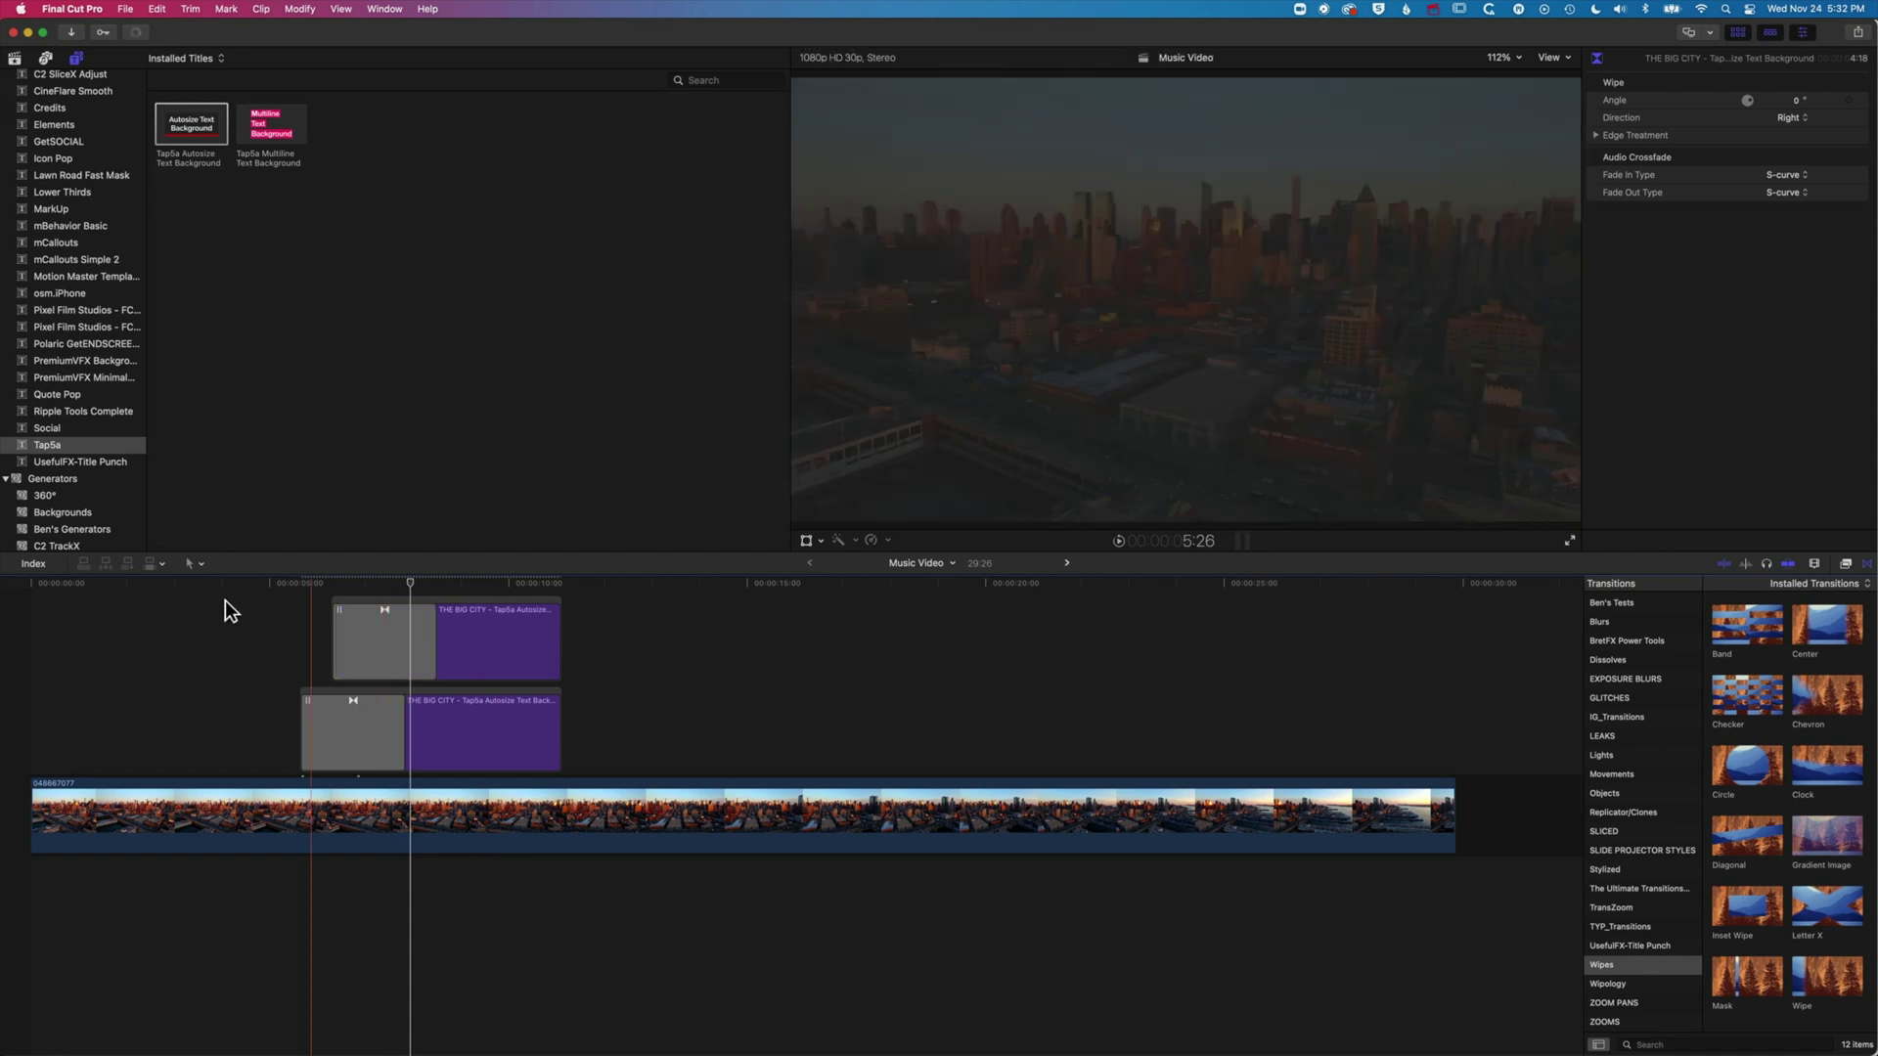
key(space)
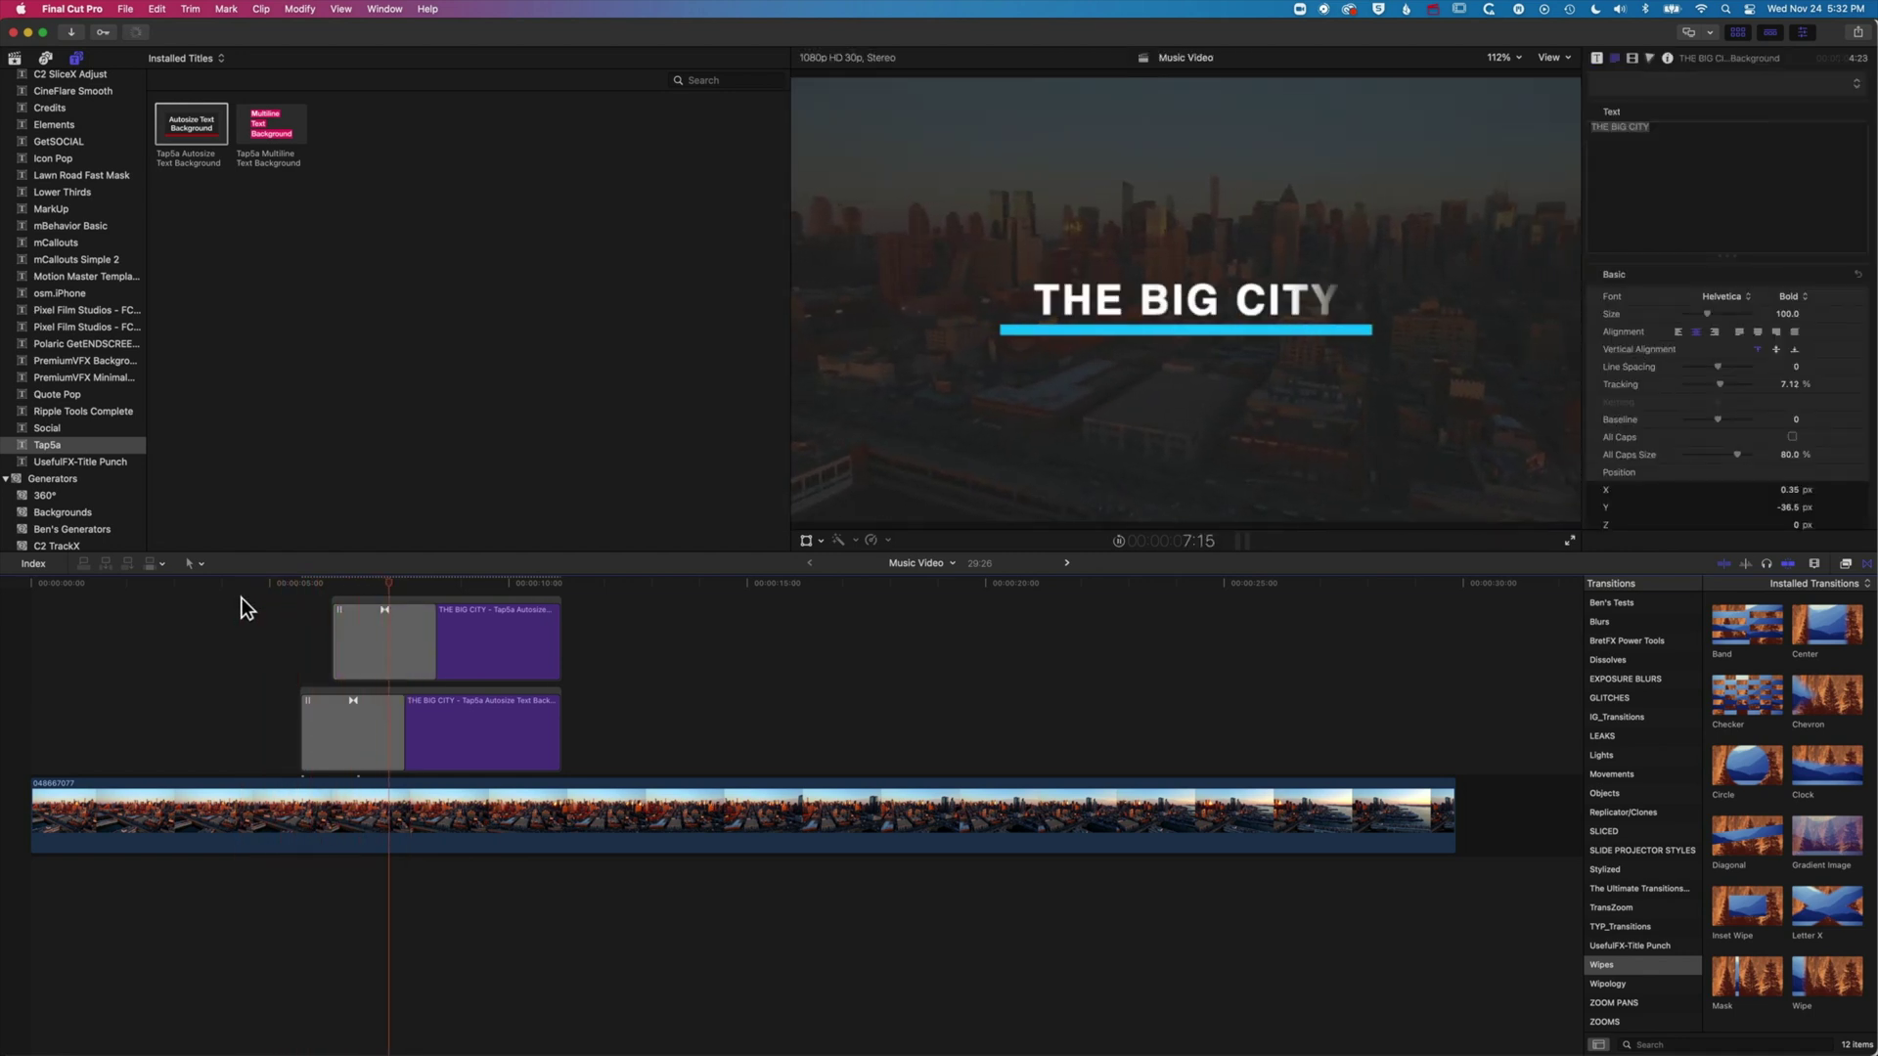
key(space)
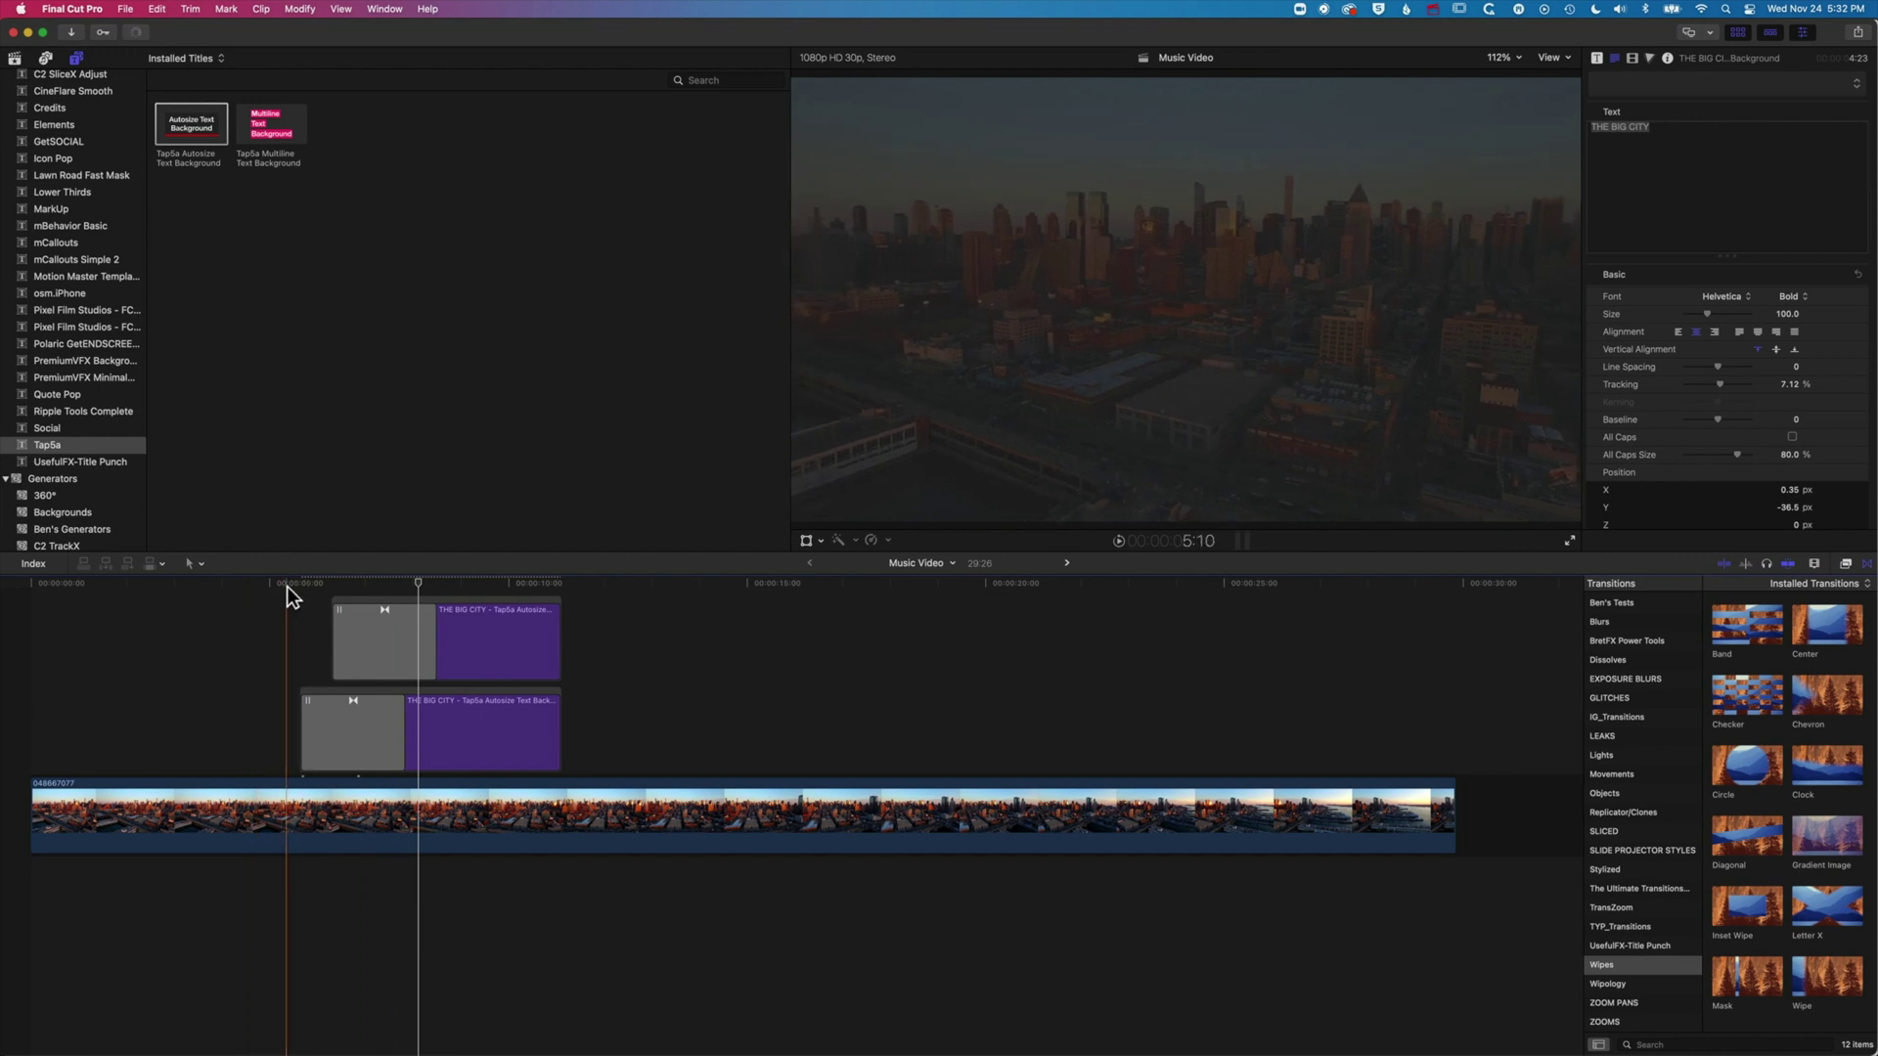
Step: Extend the upper title's start earlier to a clip duration of 6:16 and play back the combined animation
scroll(405, 682, up, 1)
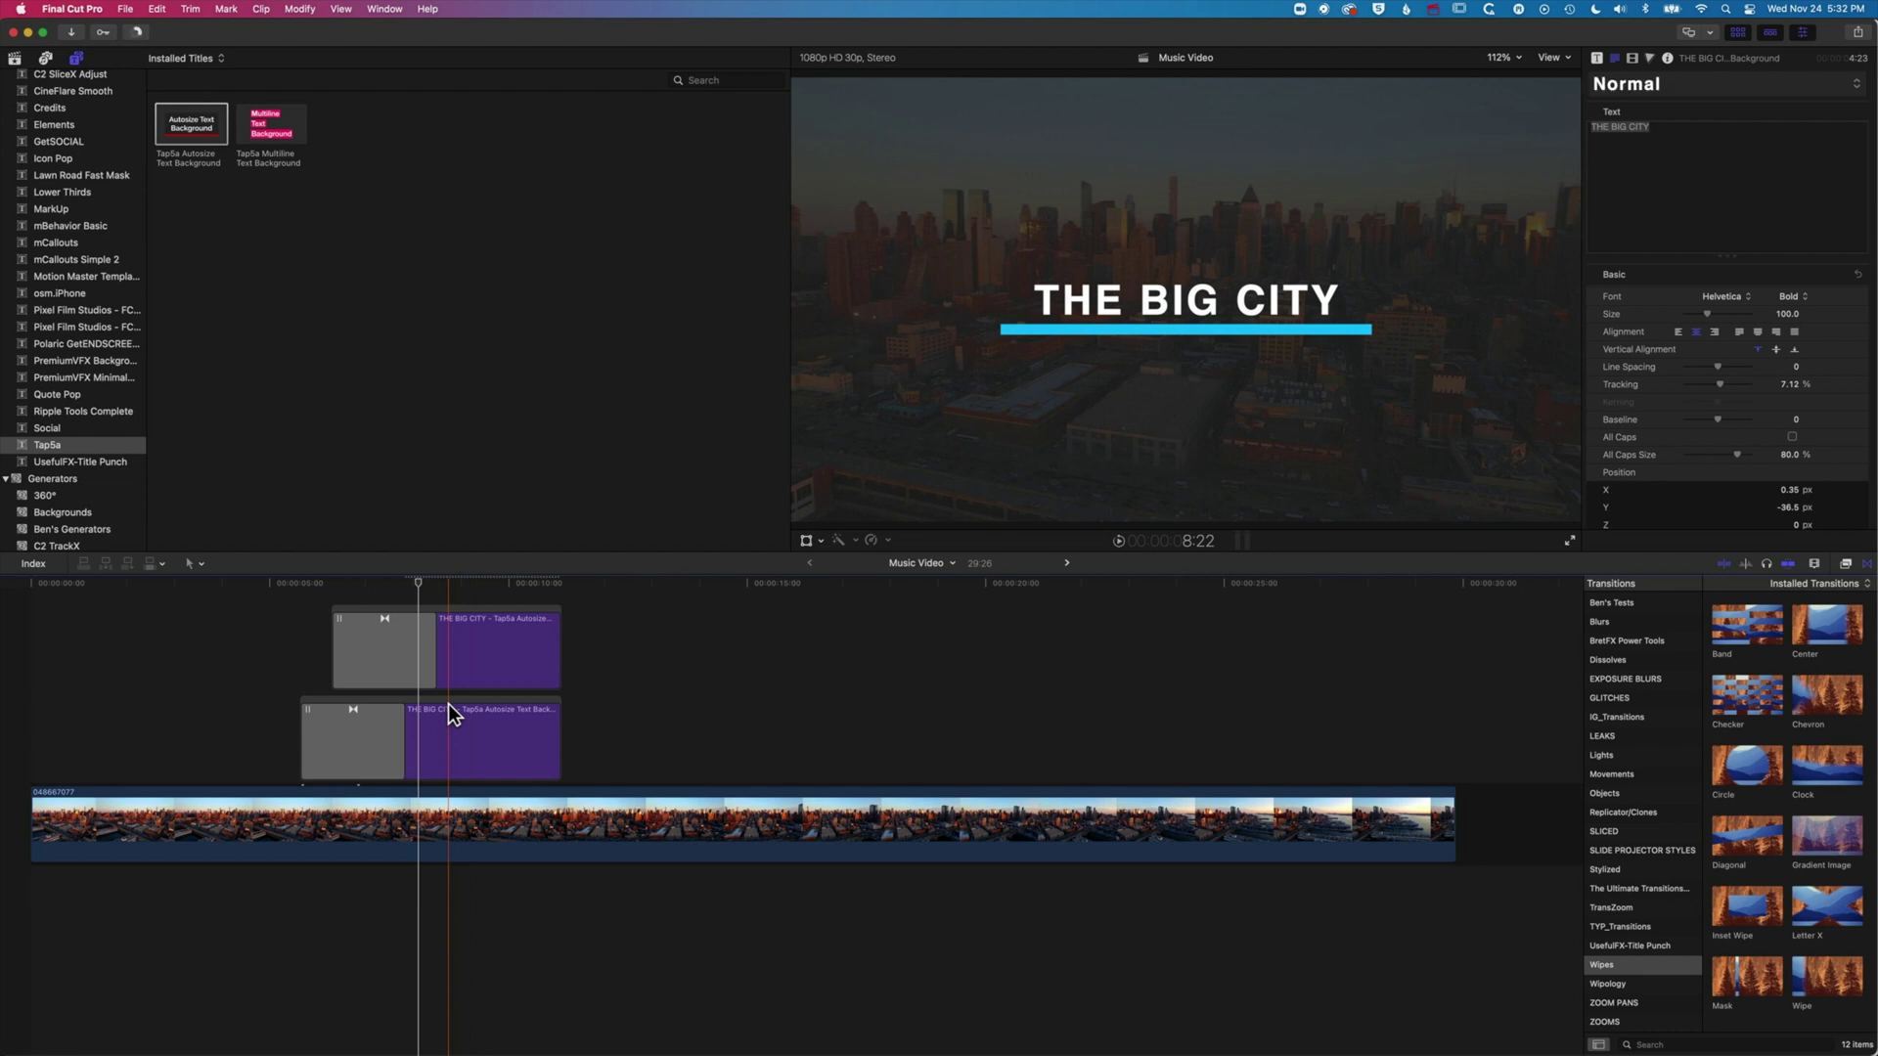
click(450, 728)
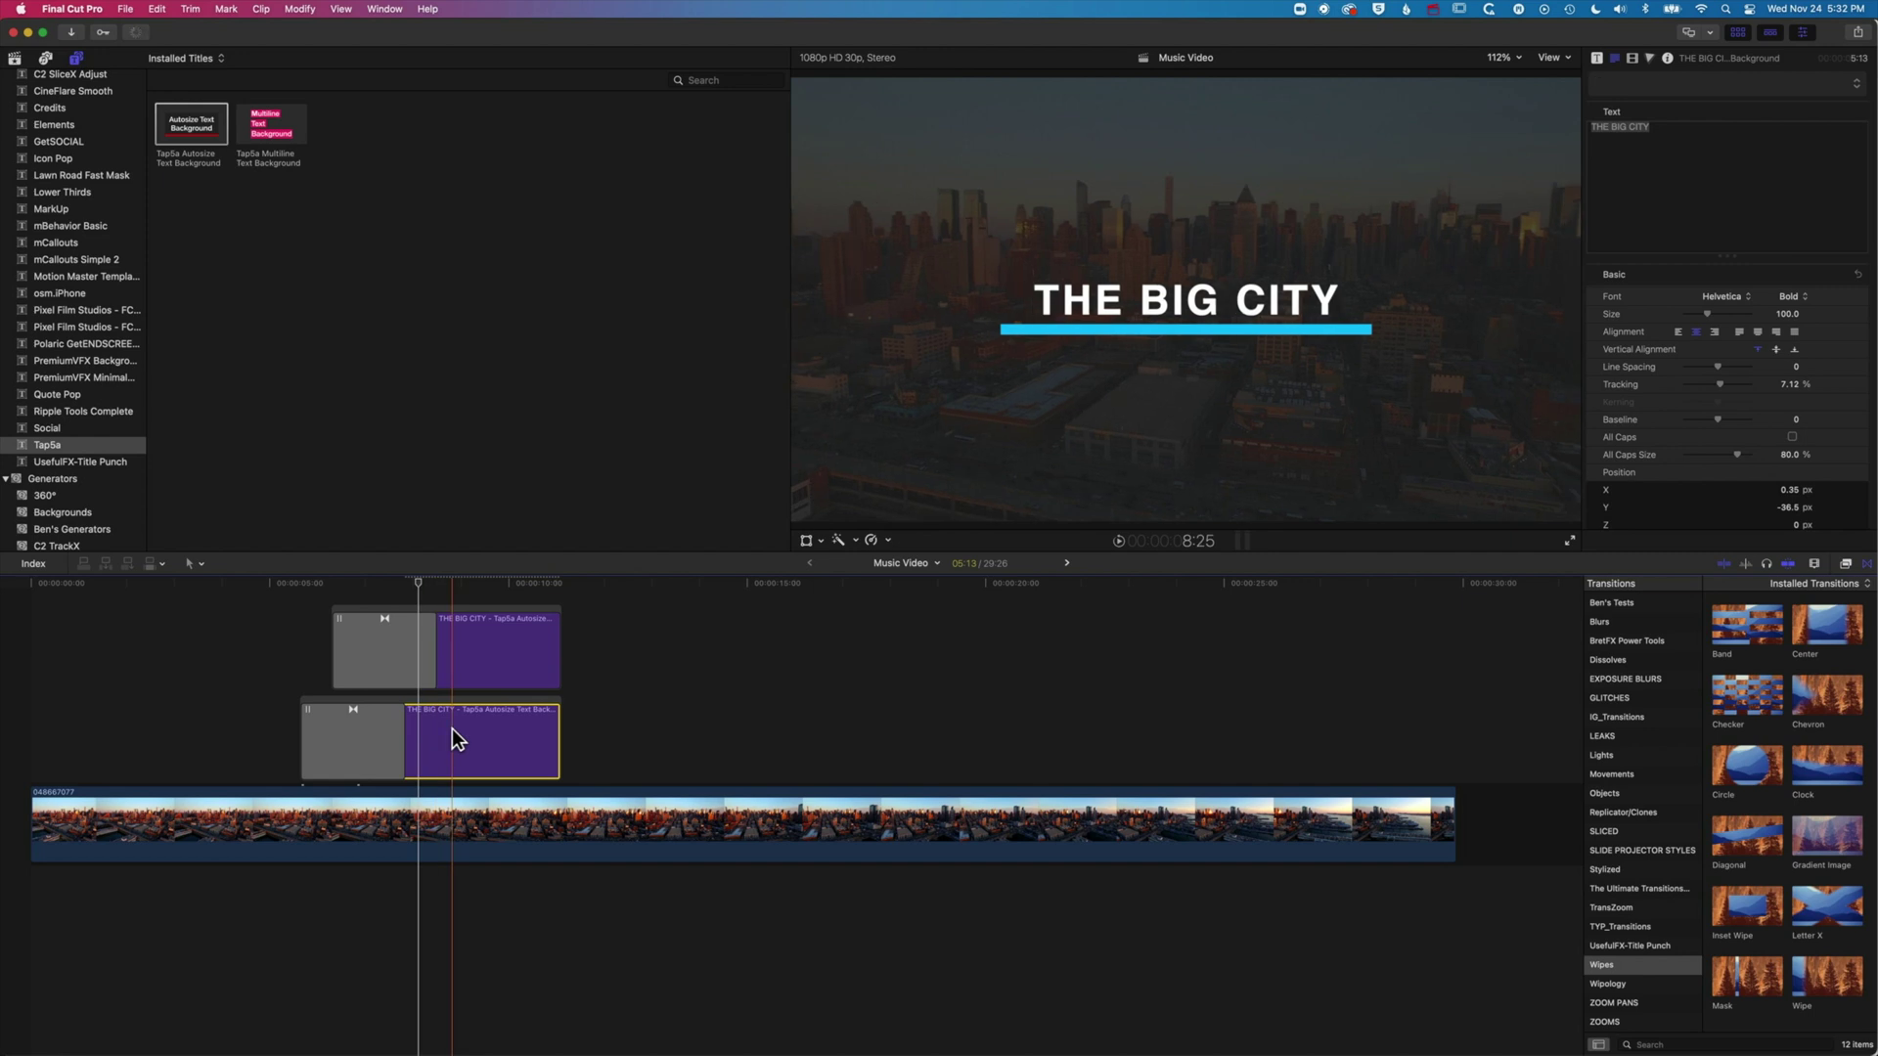
click(482, 660)
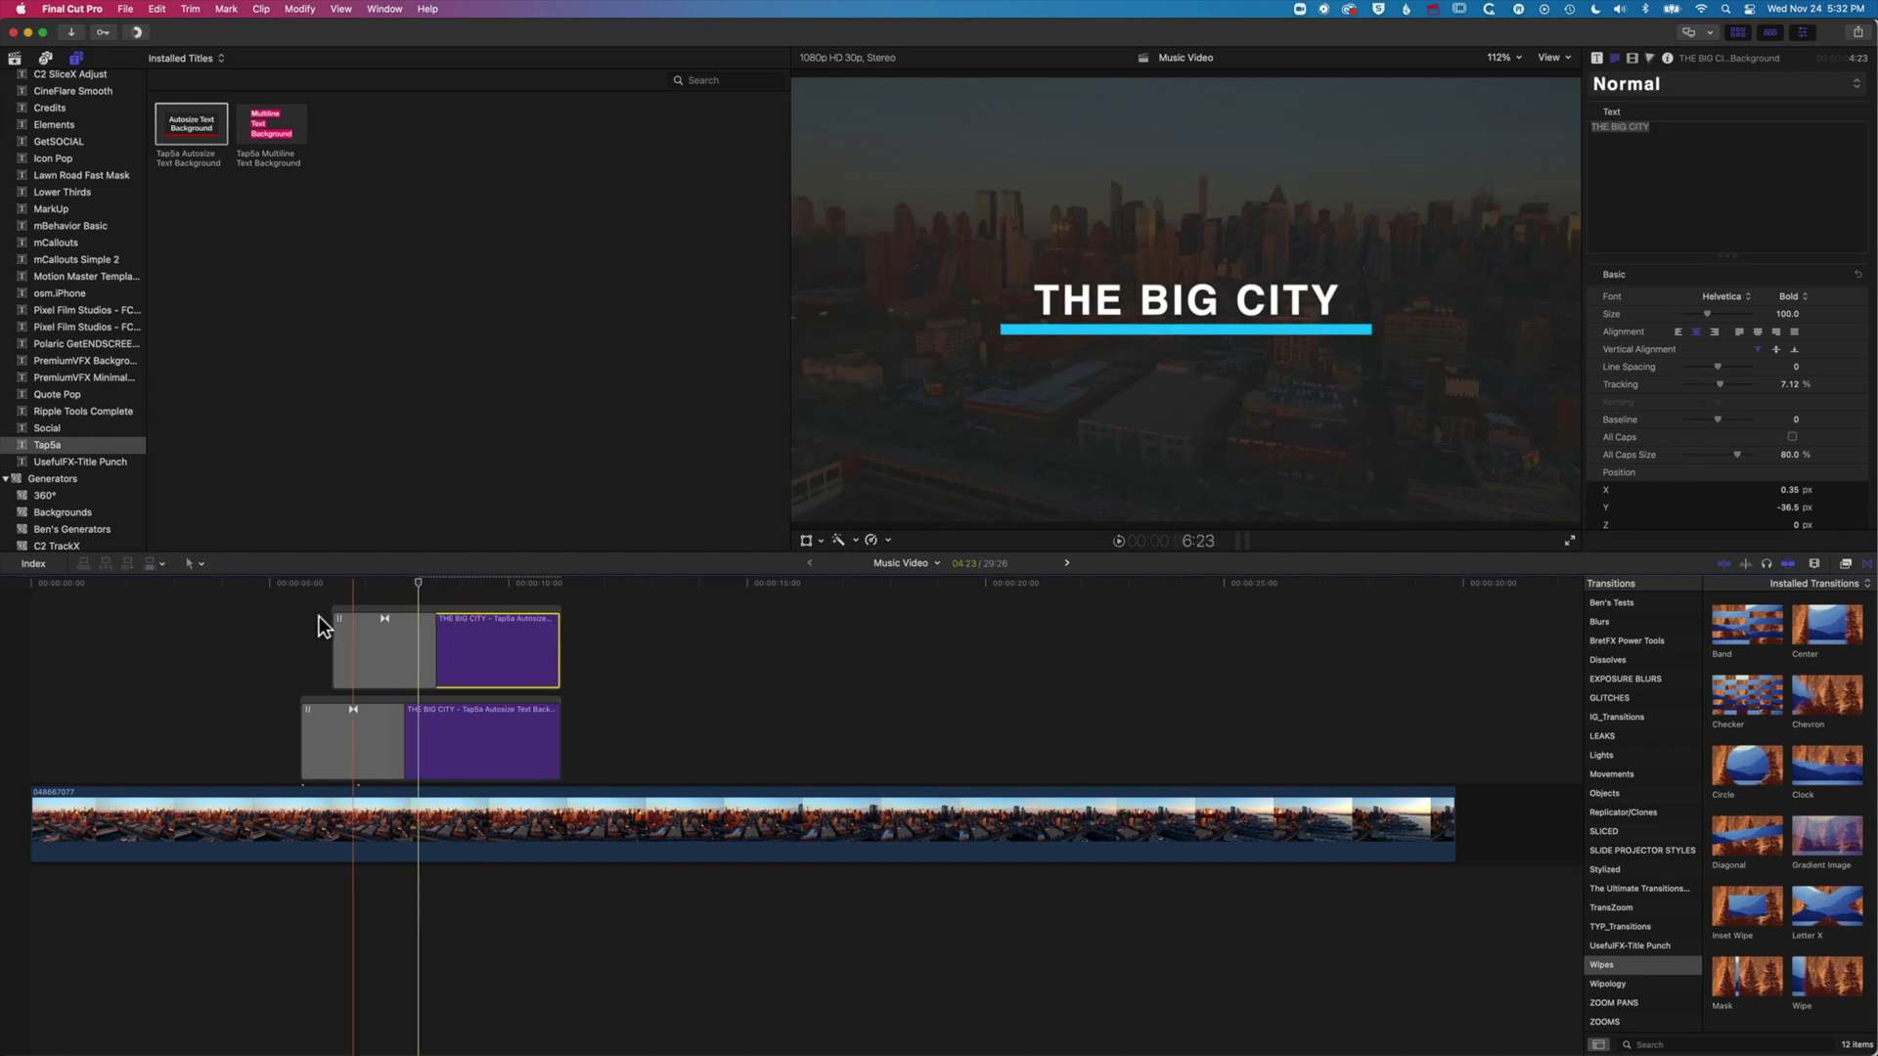
key(space)
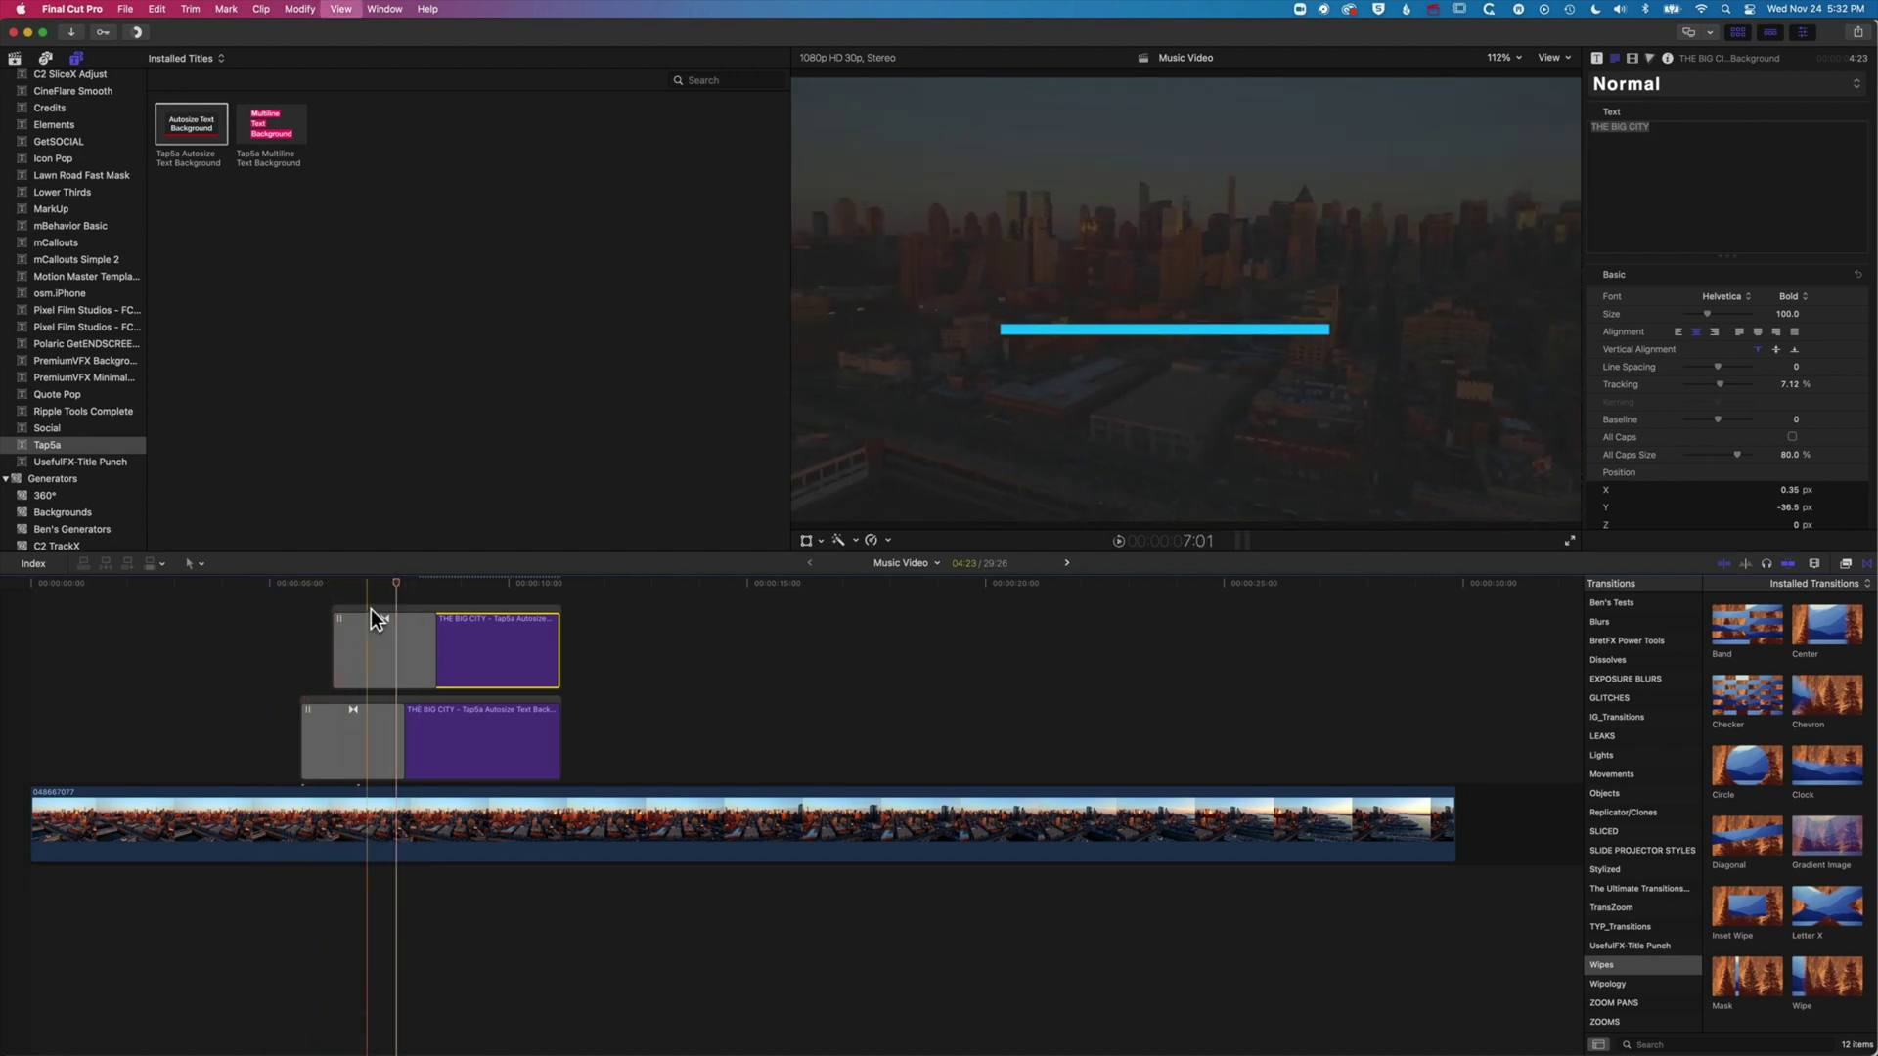
drag(379, 620, 298, 618)
click(195, 589)
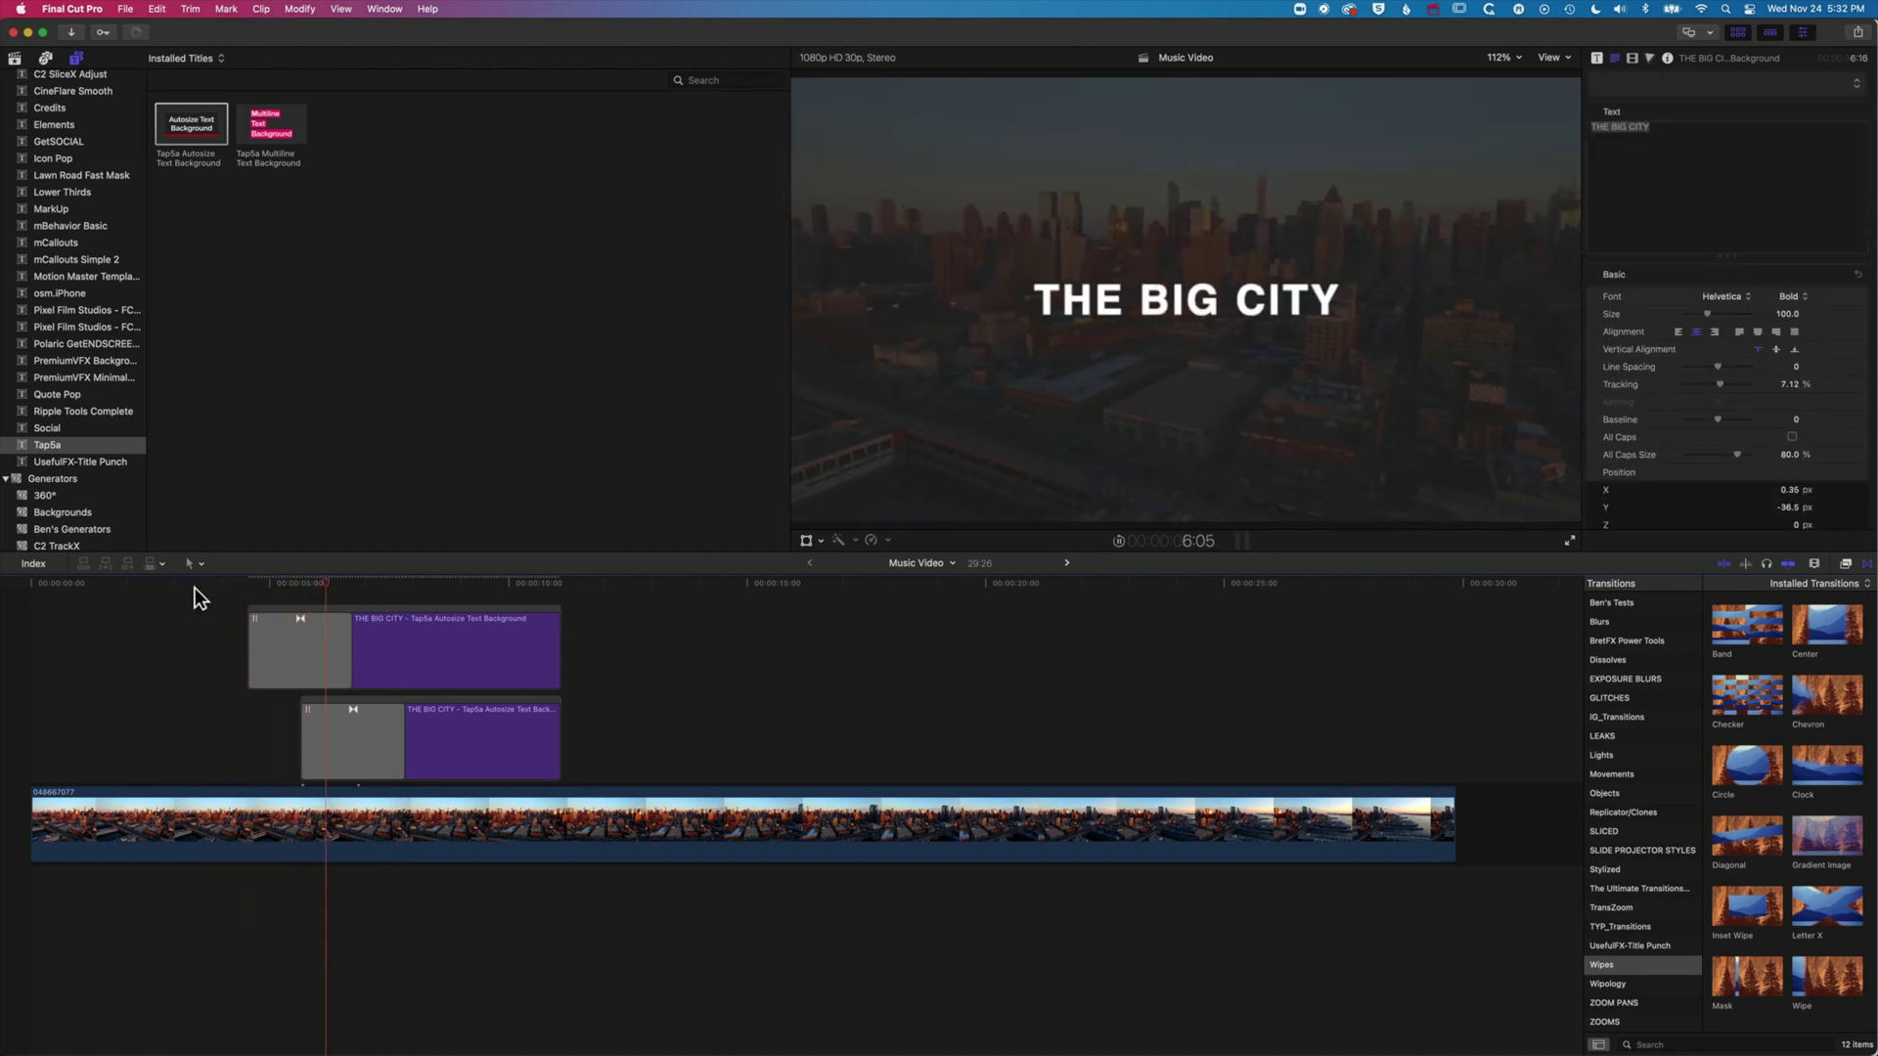
key(space)
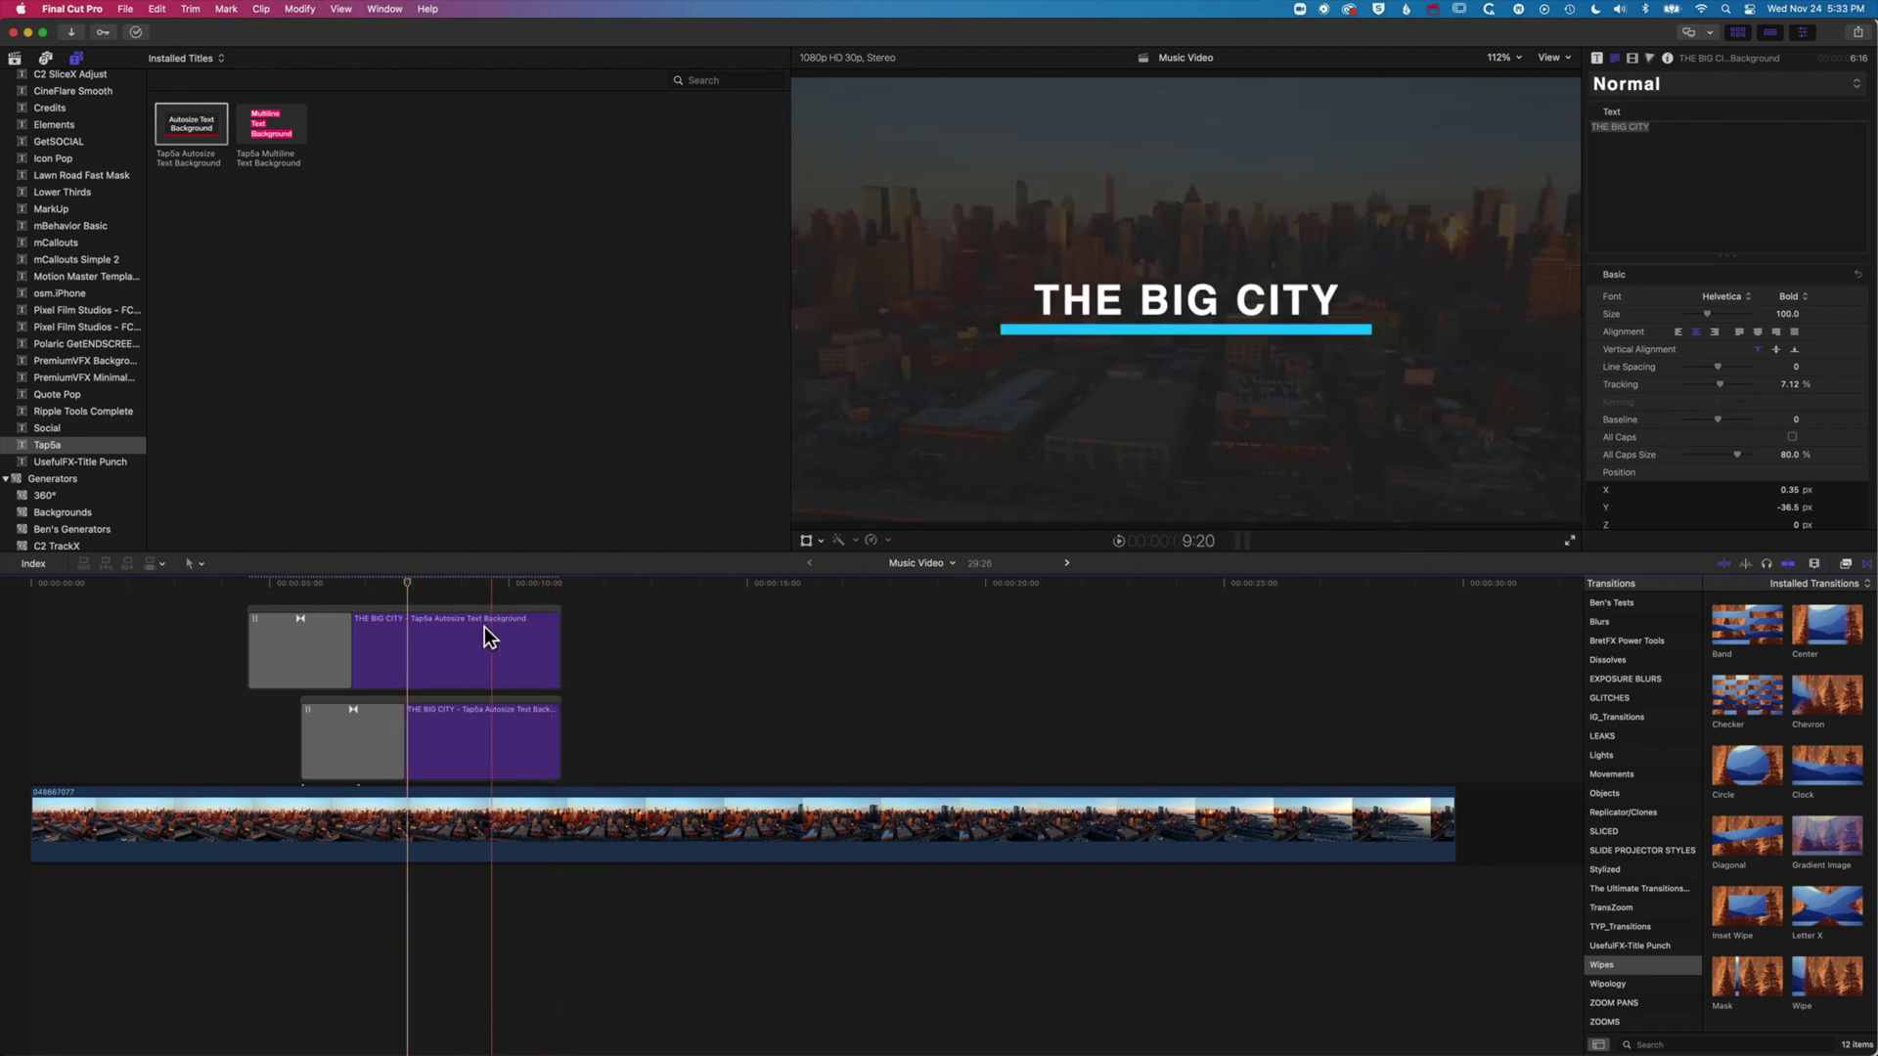
Step: Duplicate the text-only upper title at about 13:12 over the city footage and stack the Styled Line - 3 Points generator above the copy
click(448, 661)
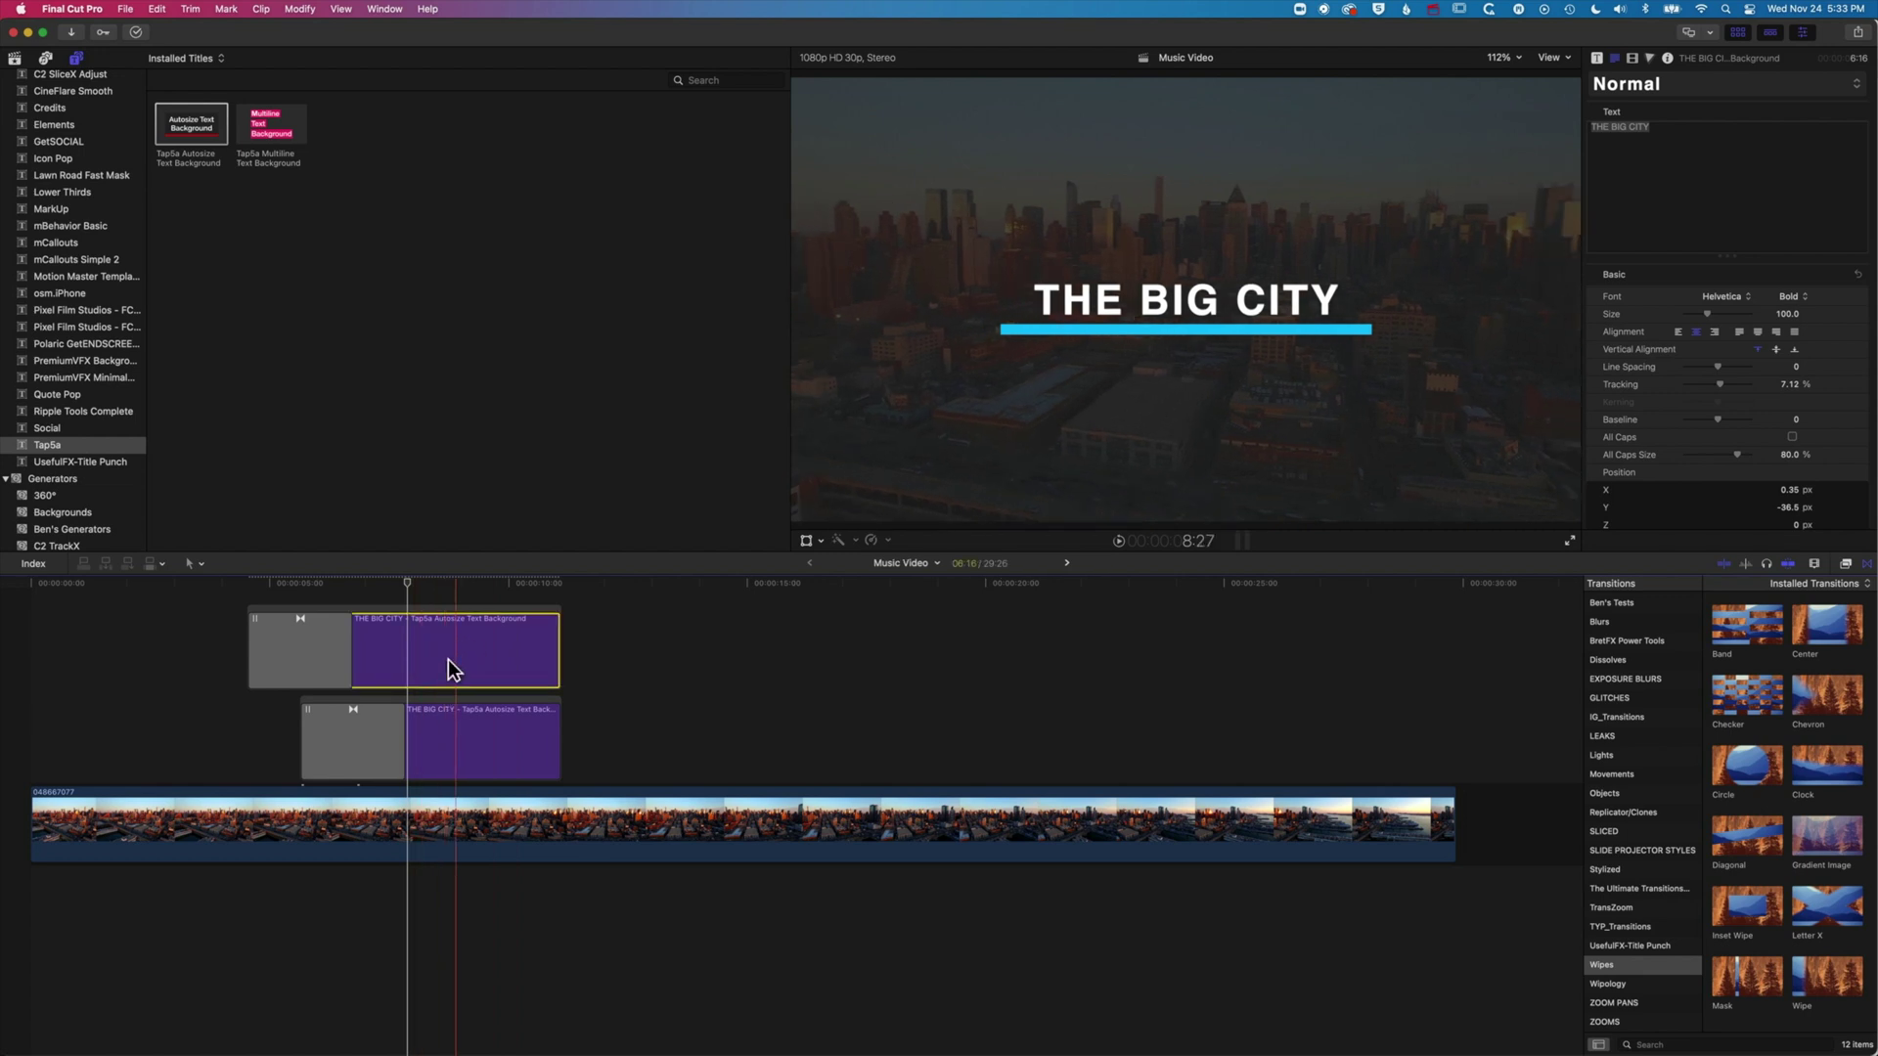
drag(442, 649, 830, 715)
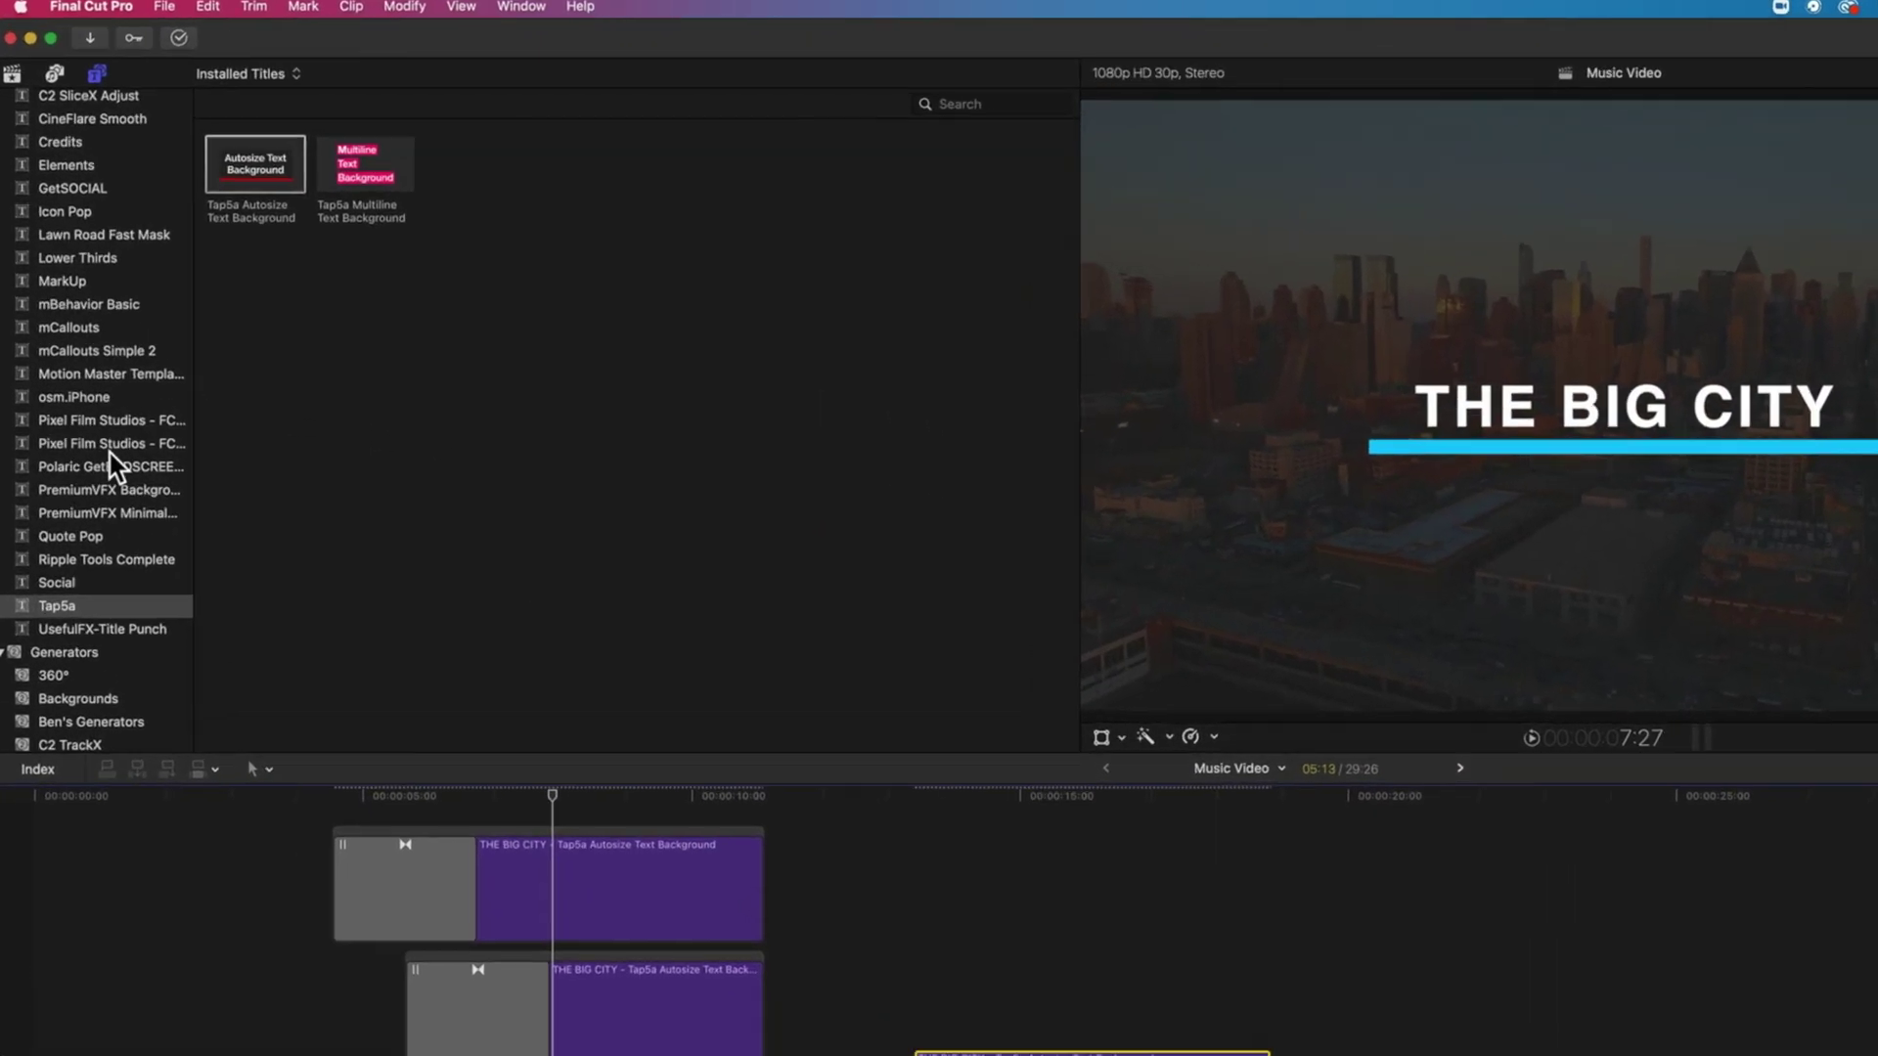
scroll(86, 337, down, 6)
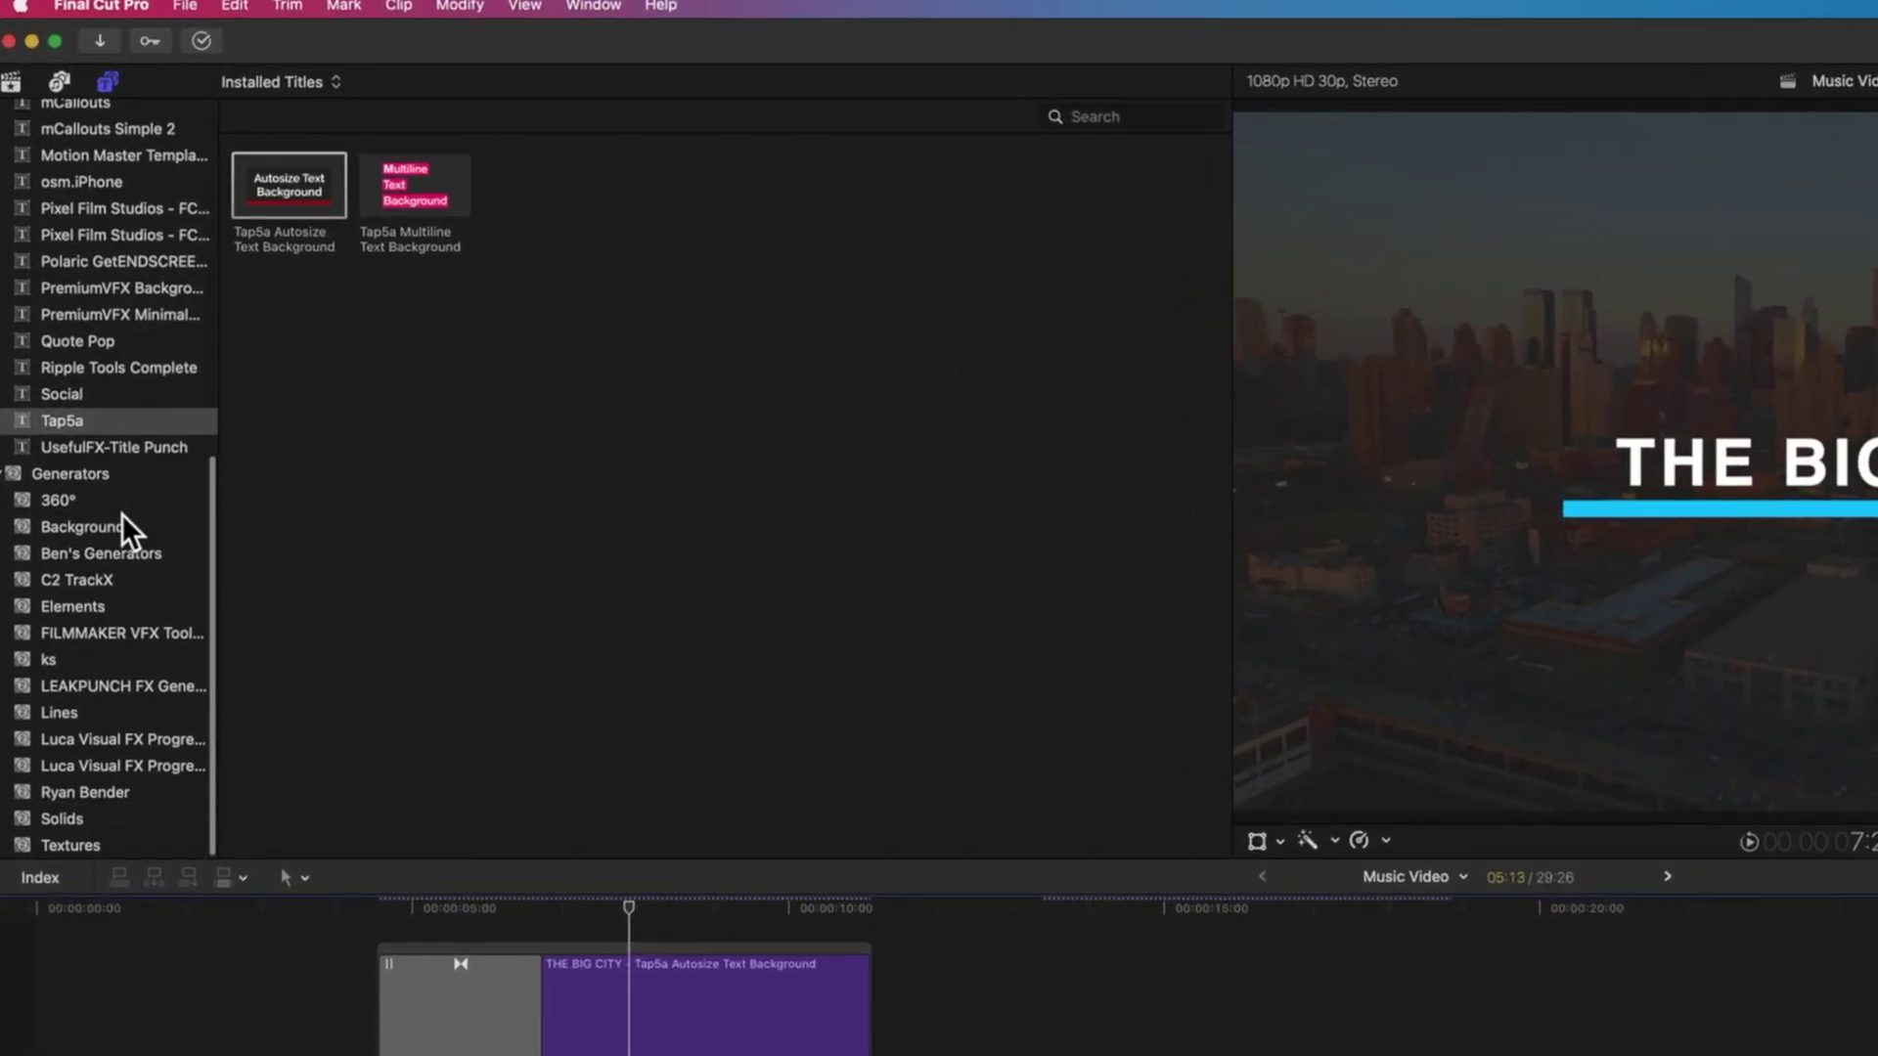
click(69, 709)
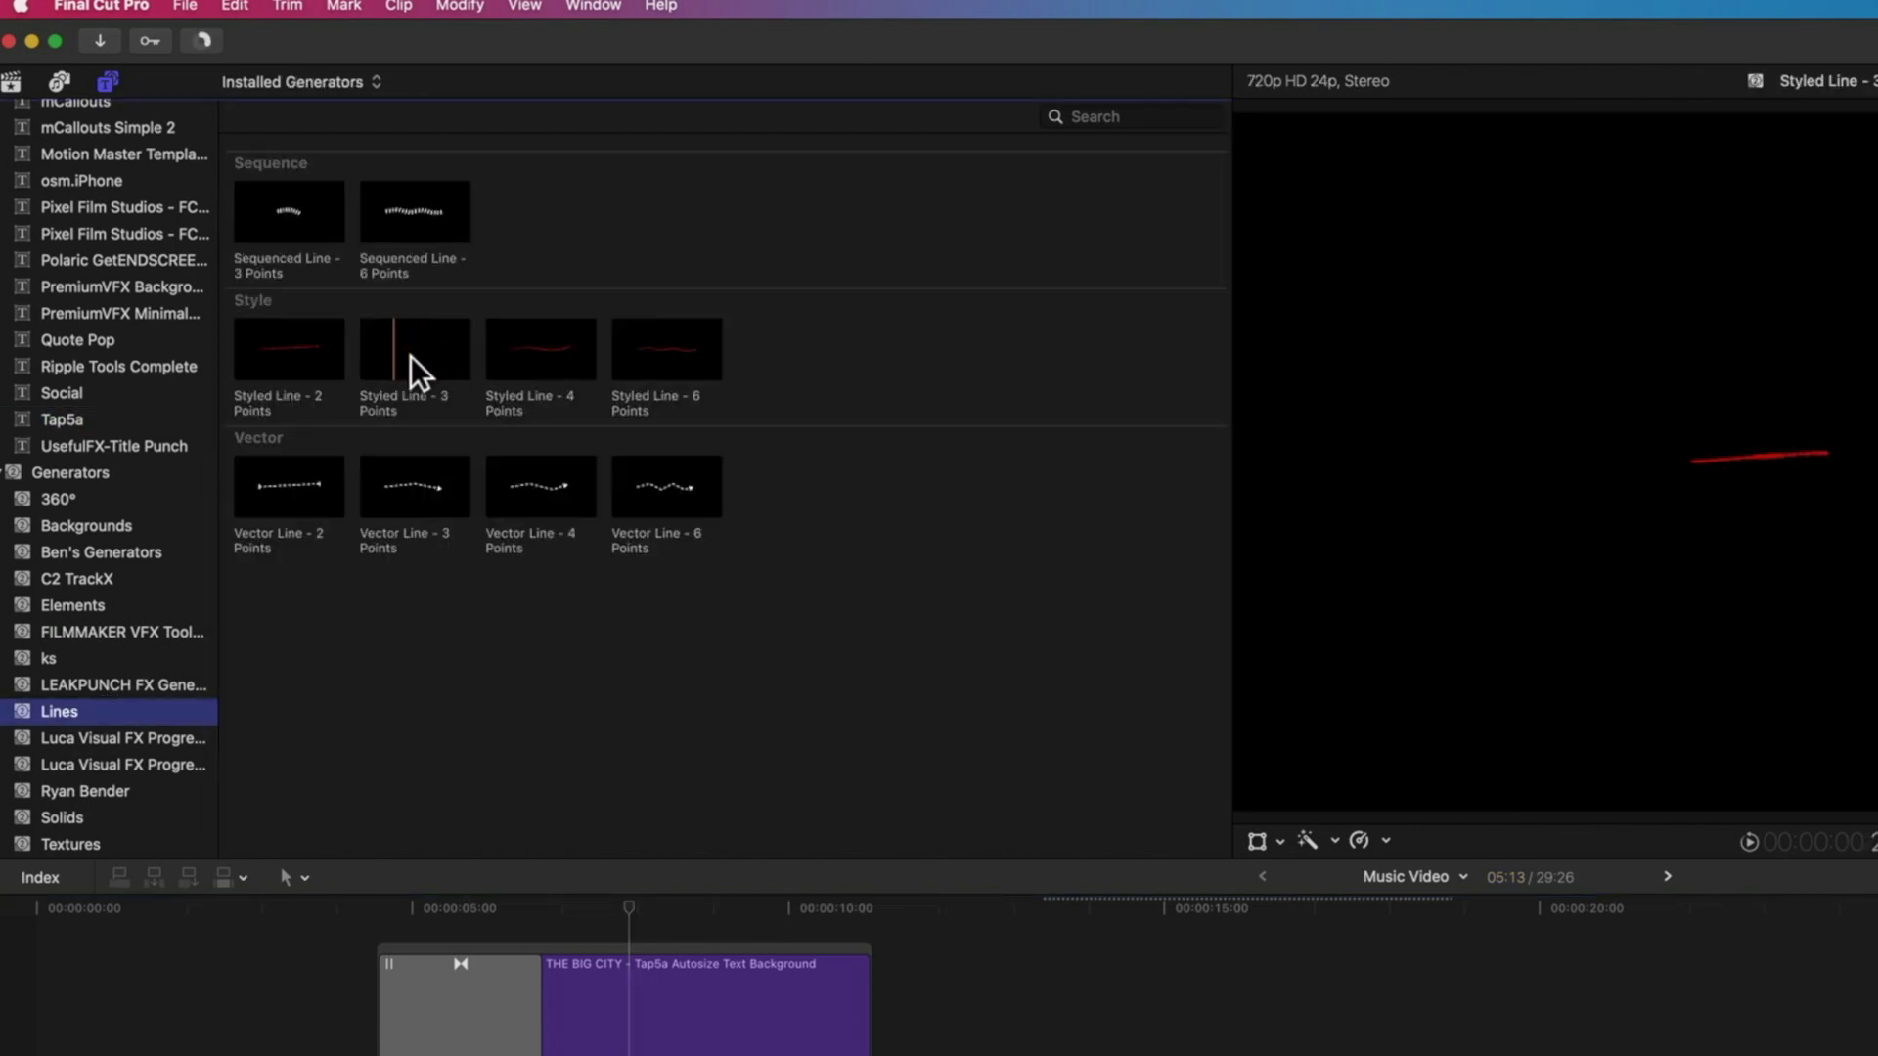
drag(408, 356, 646, 450)
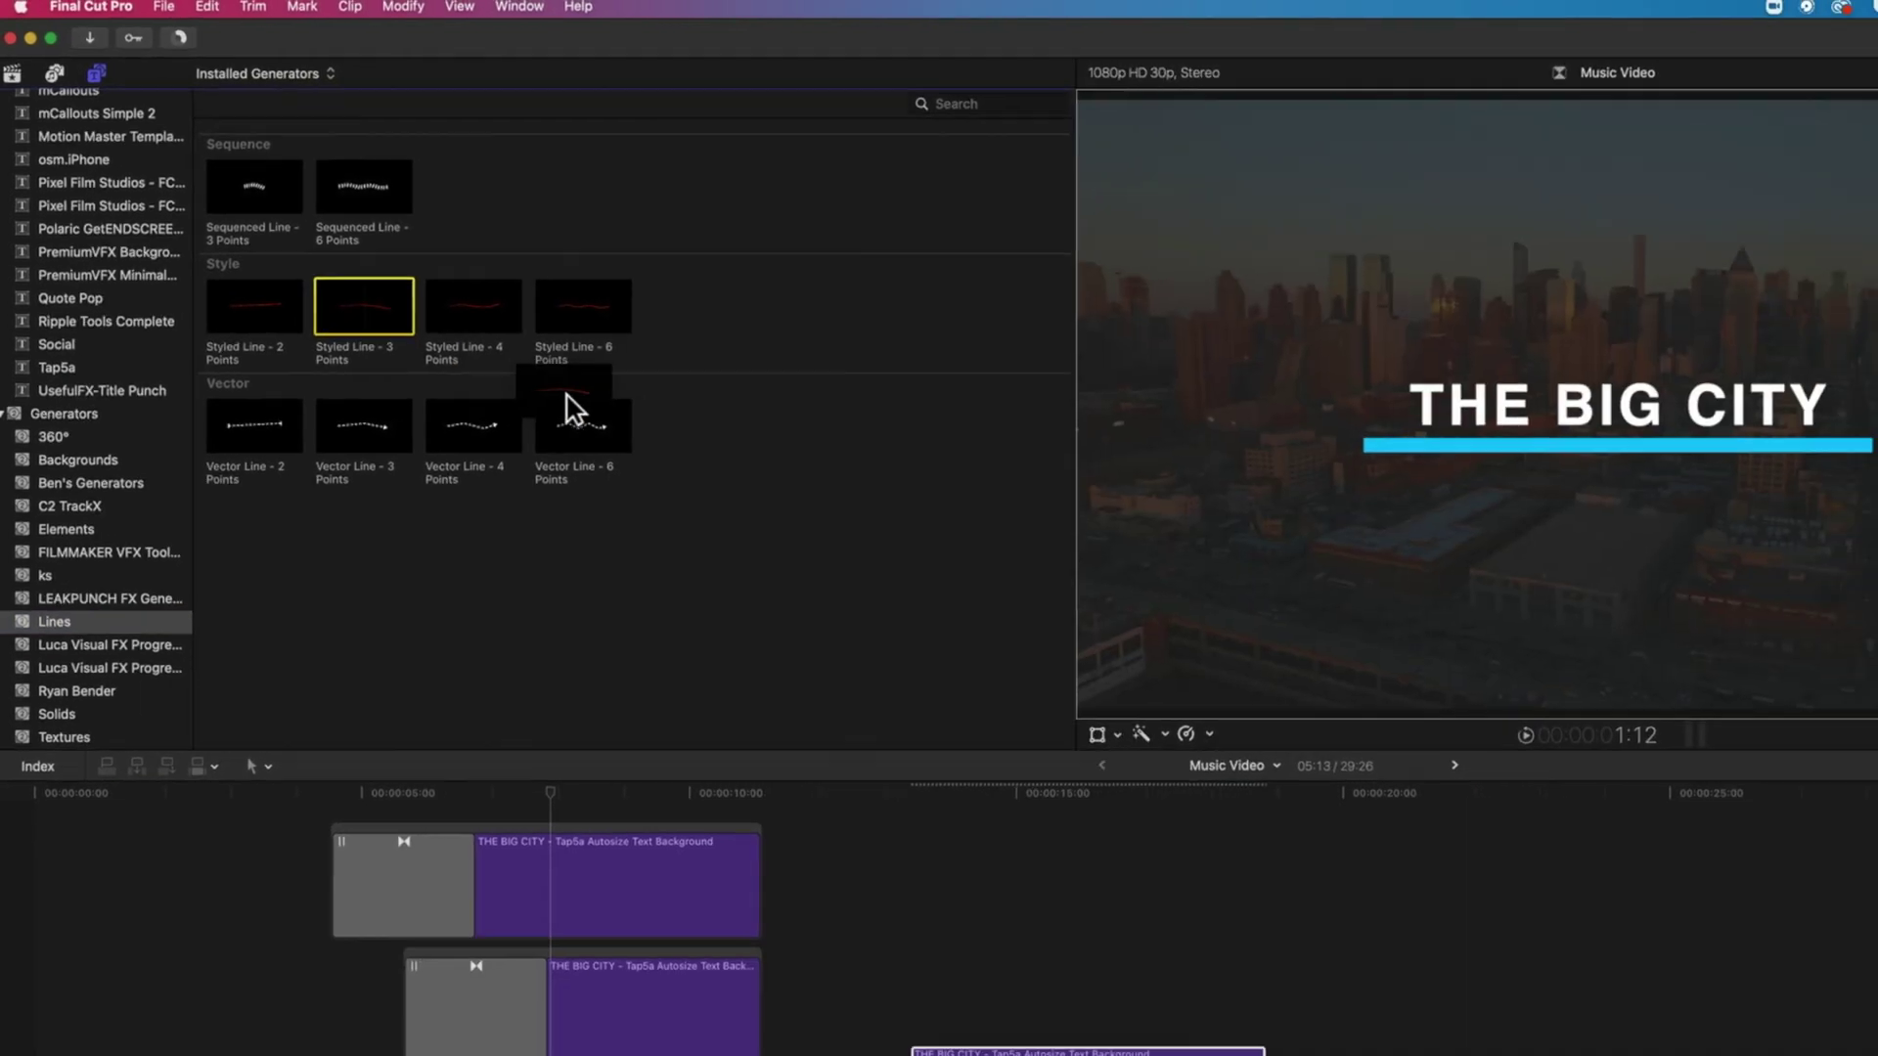
drag(567, 396, 1075, 977)
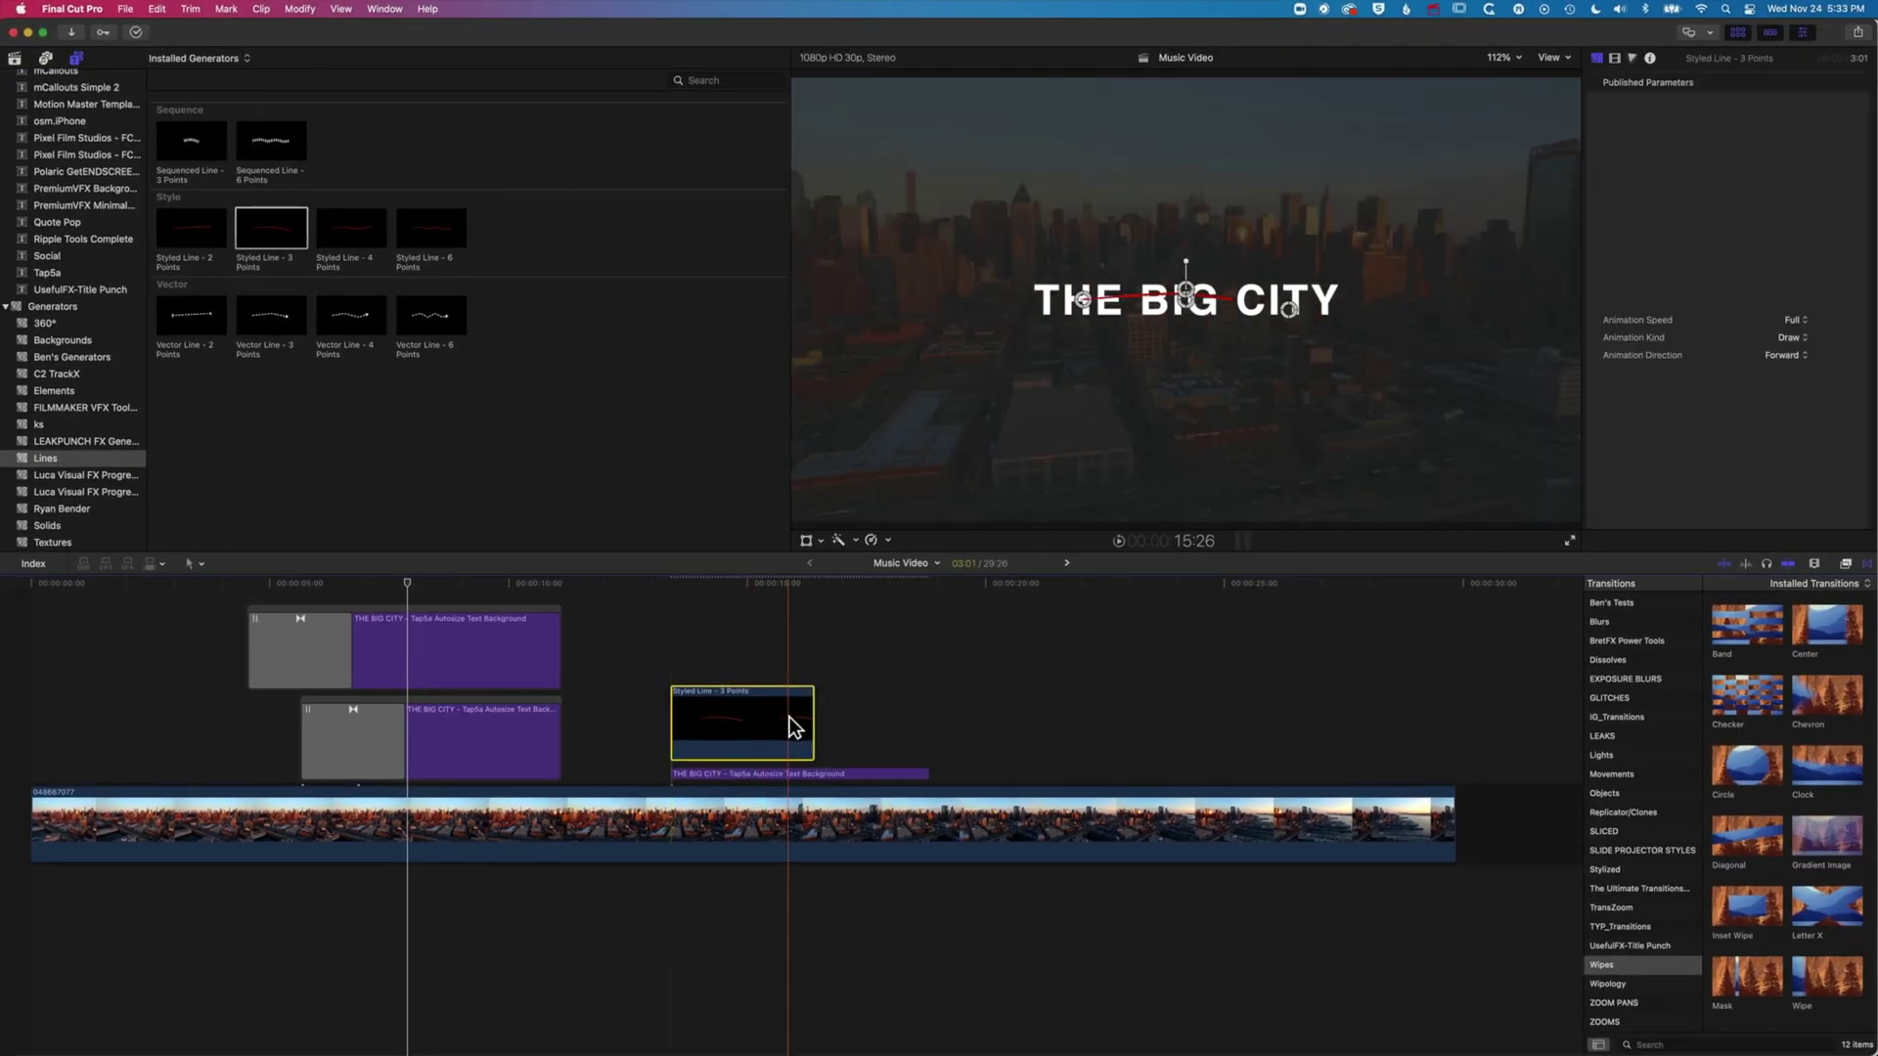
Step: Lengthen the styled line clip to 5:13, matching the title copy beneath it, and play back its drawing animation
drag(814, 721, 924, 721)
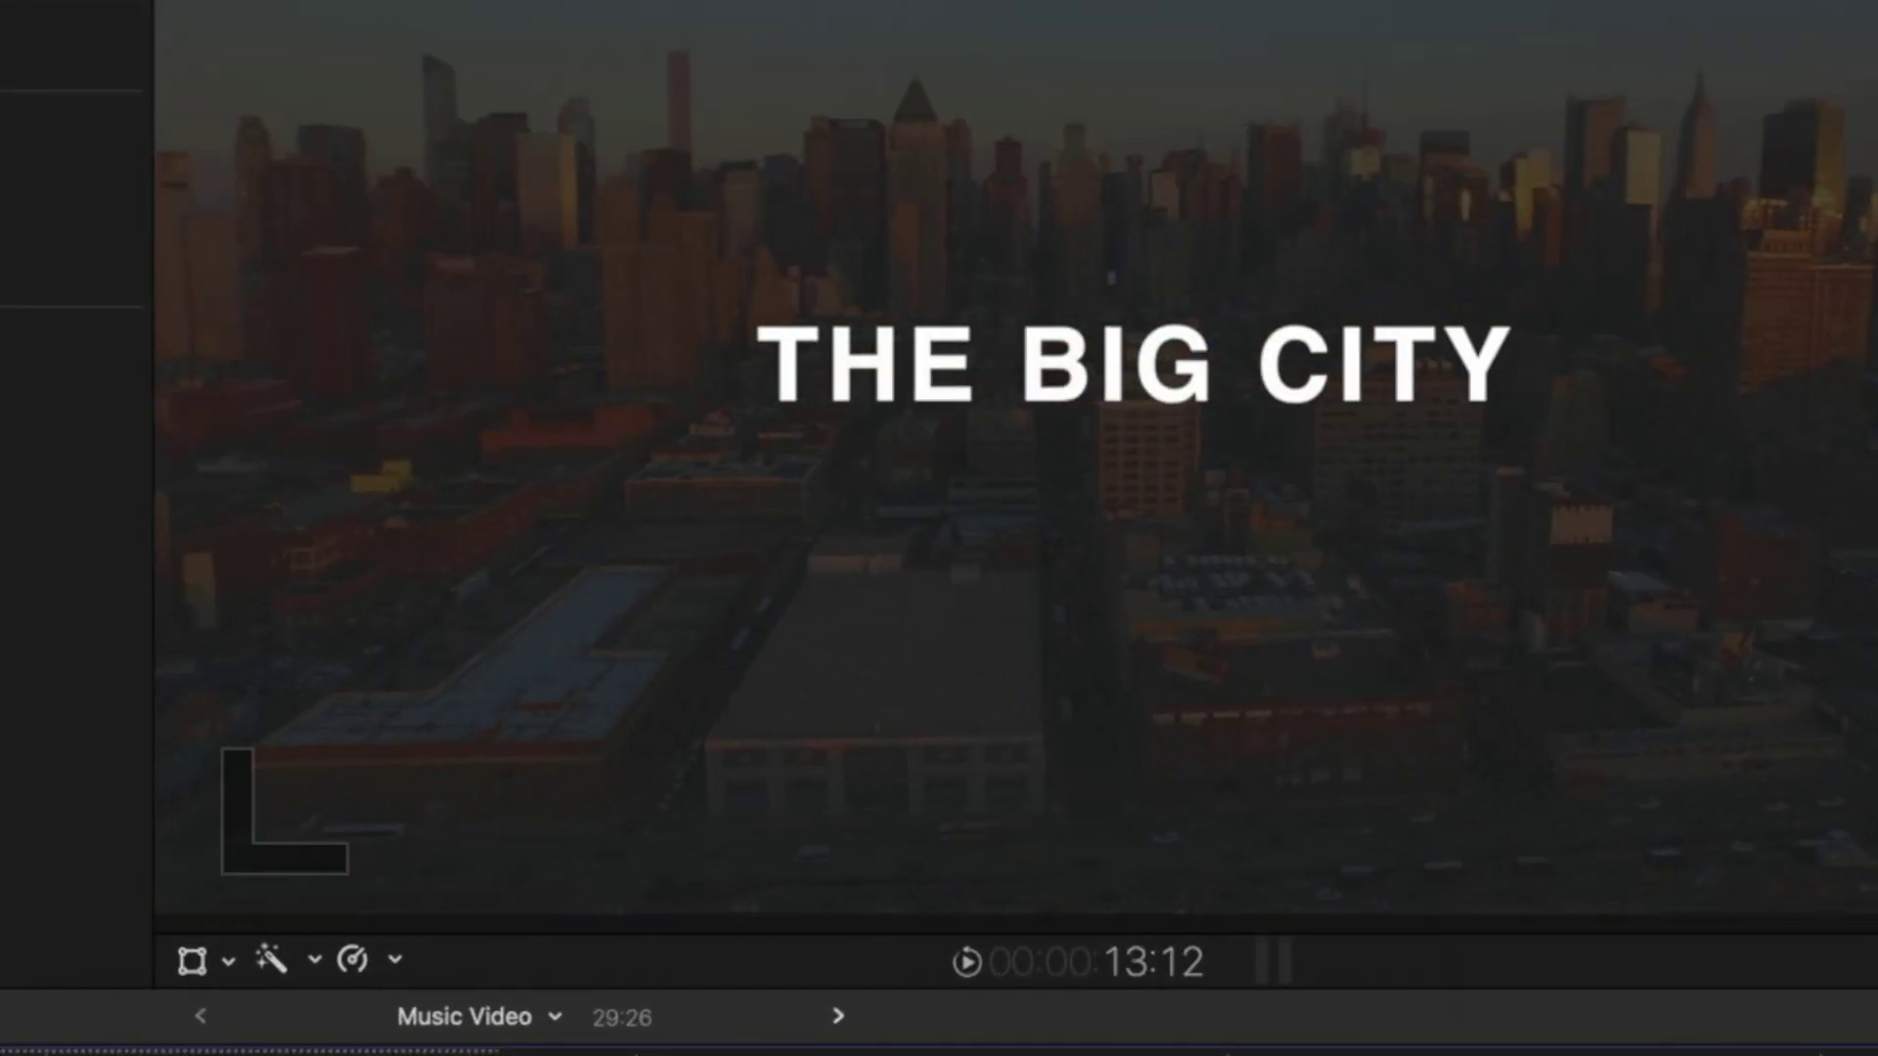
key(l)
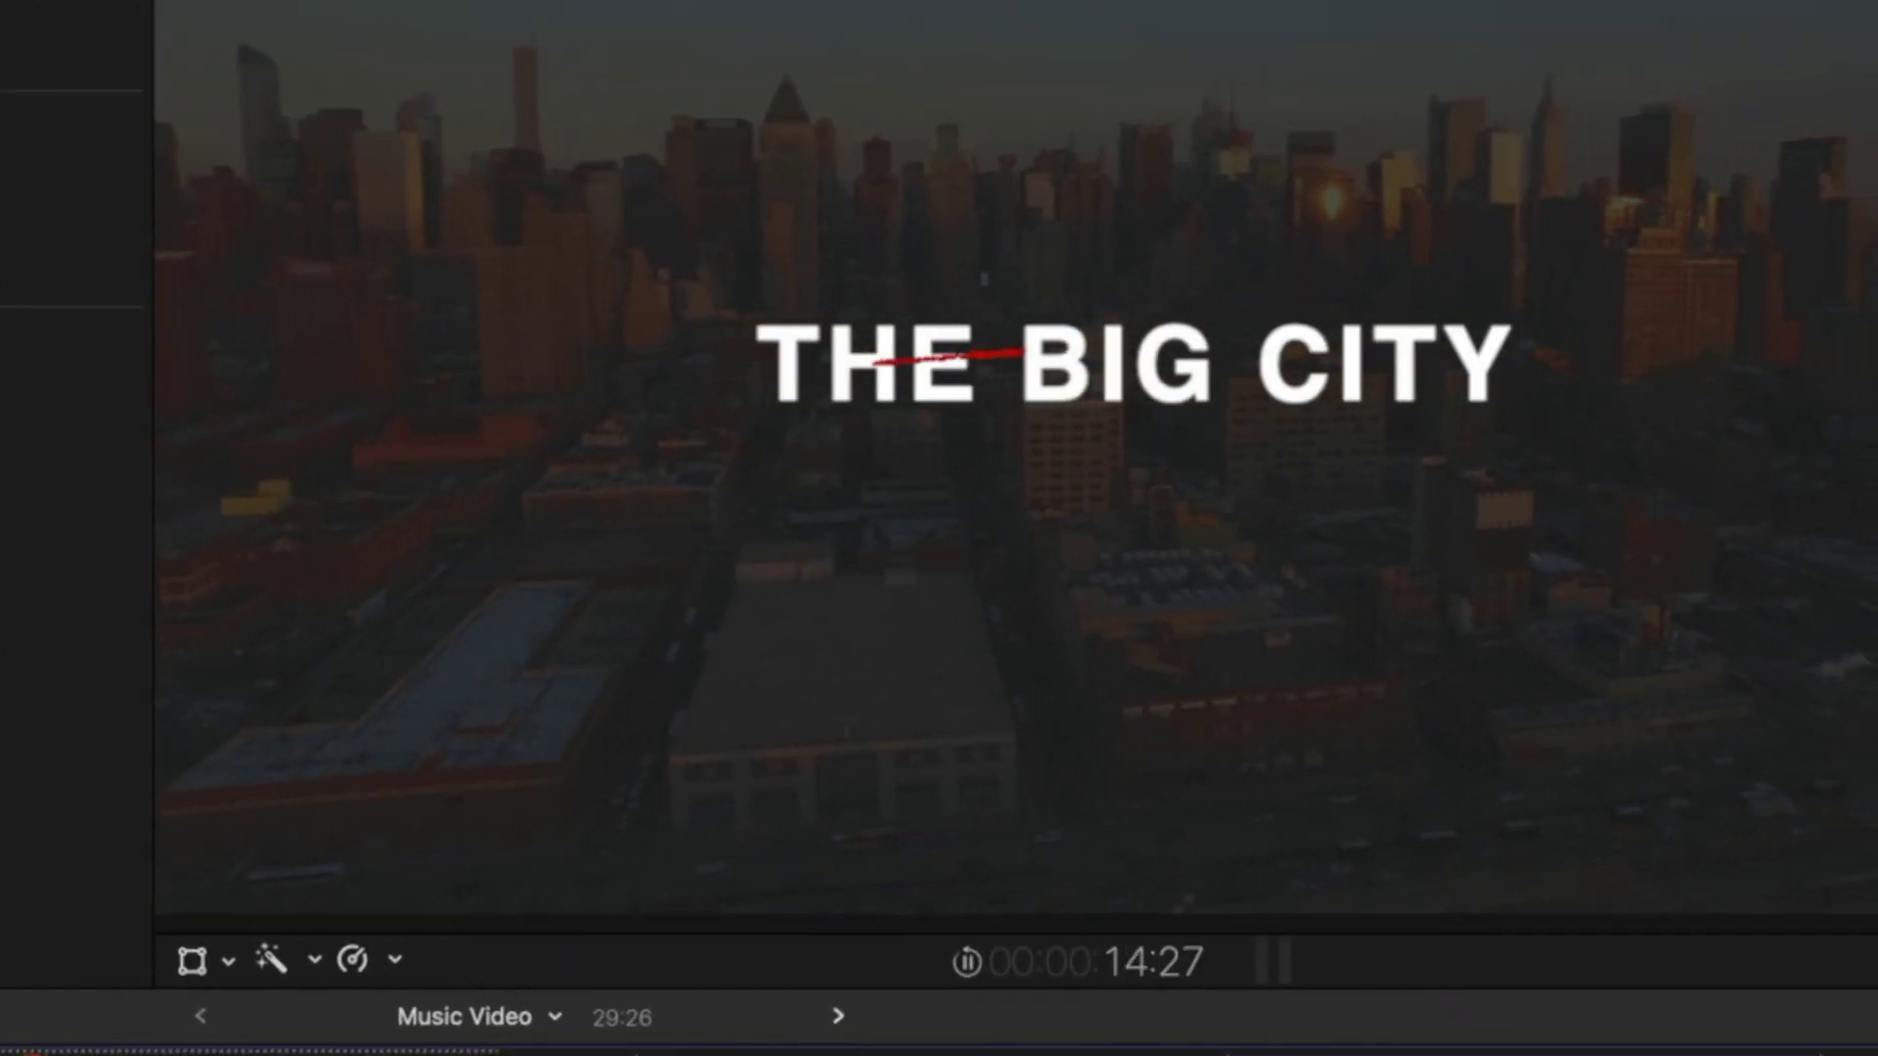
key(space)
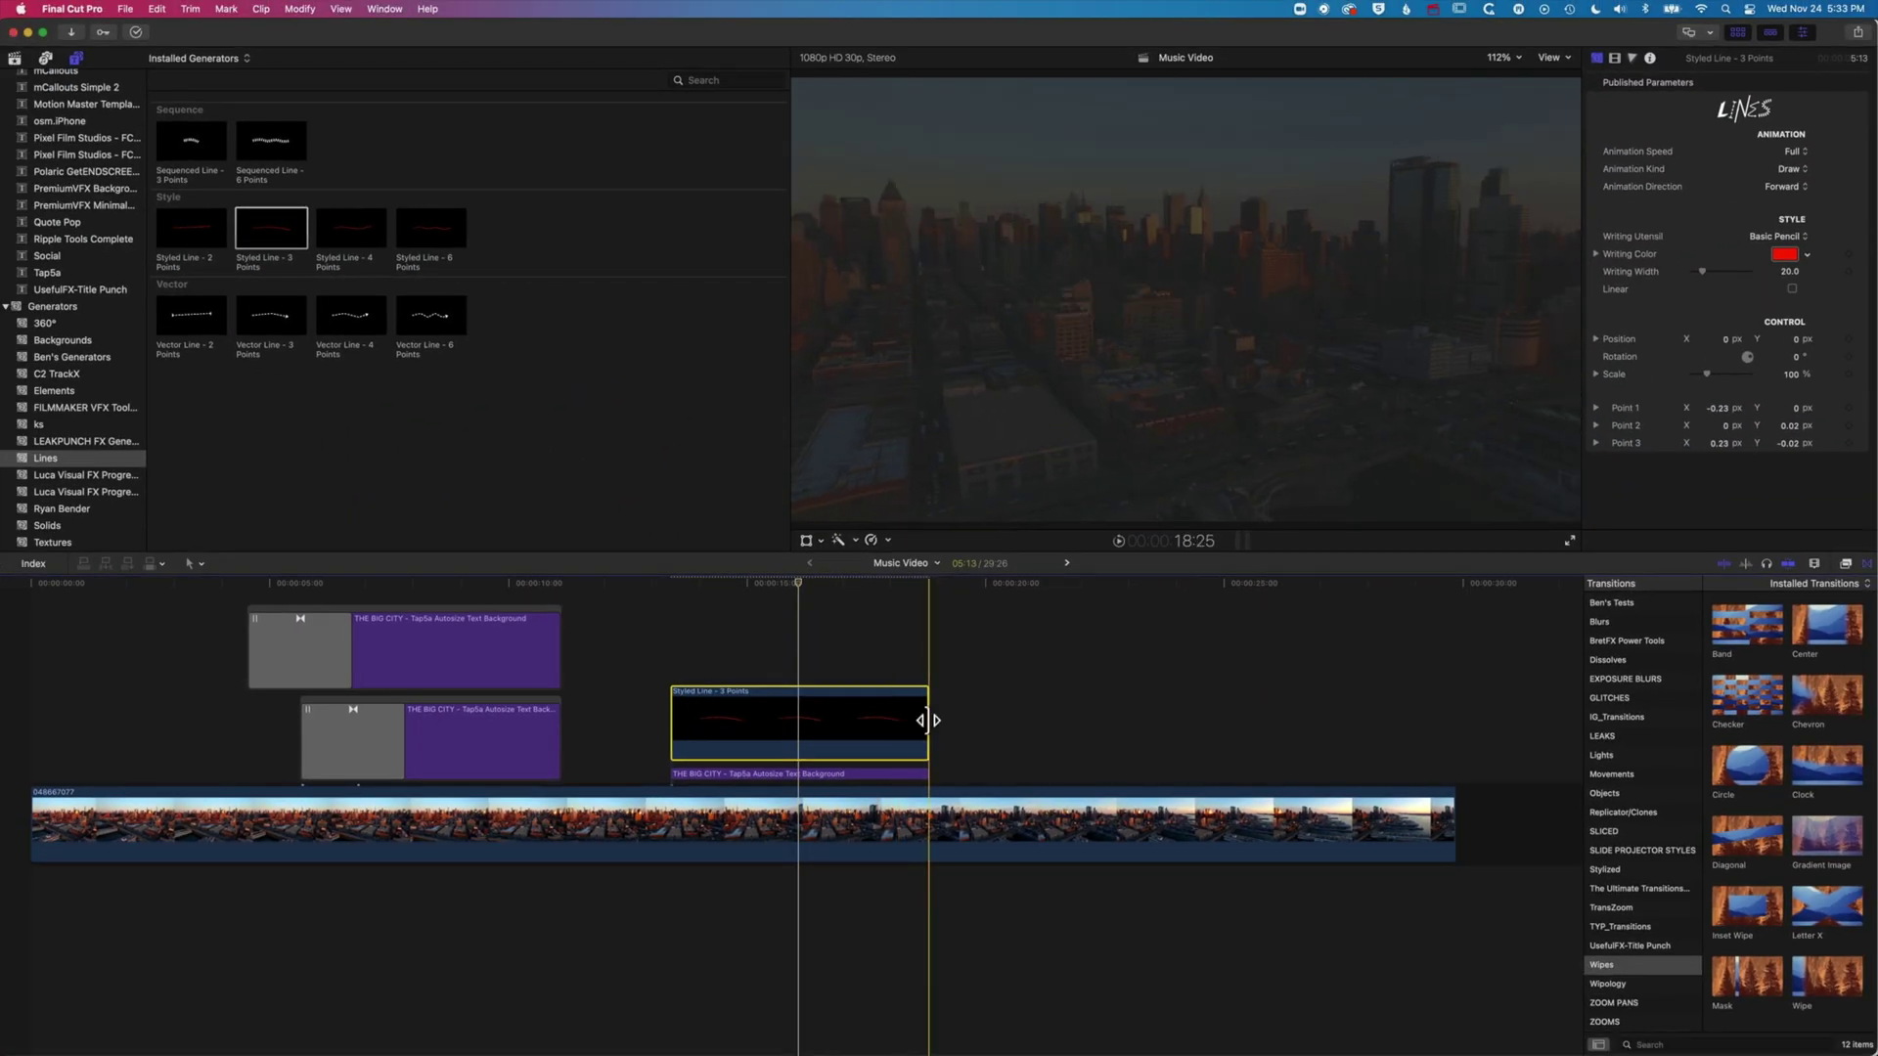
Step: Trim the end of the styled line clip to a duration of 1:01 and play it back
drag(927, 721, 714, 711)
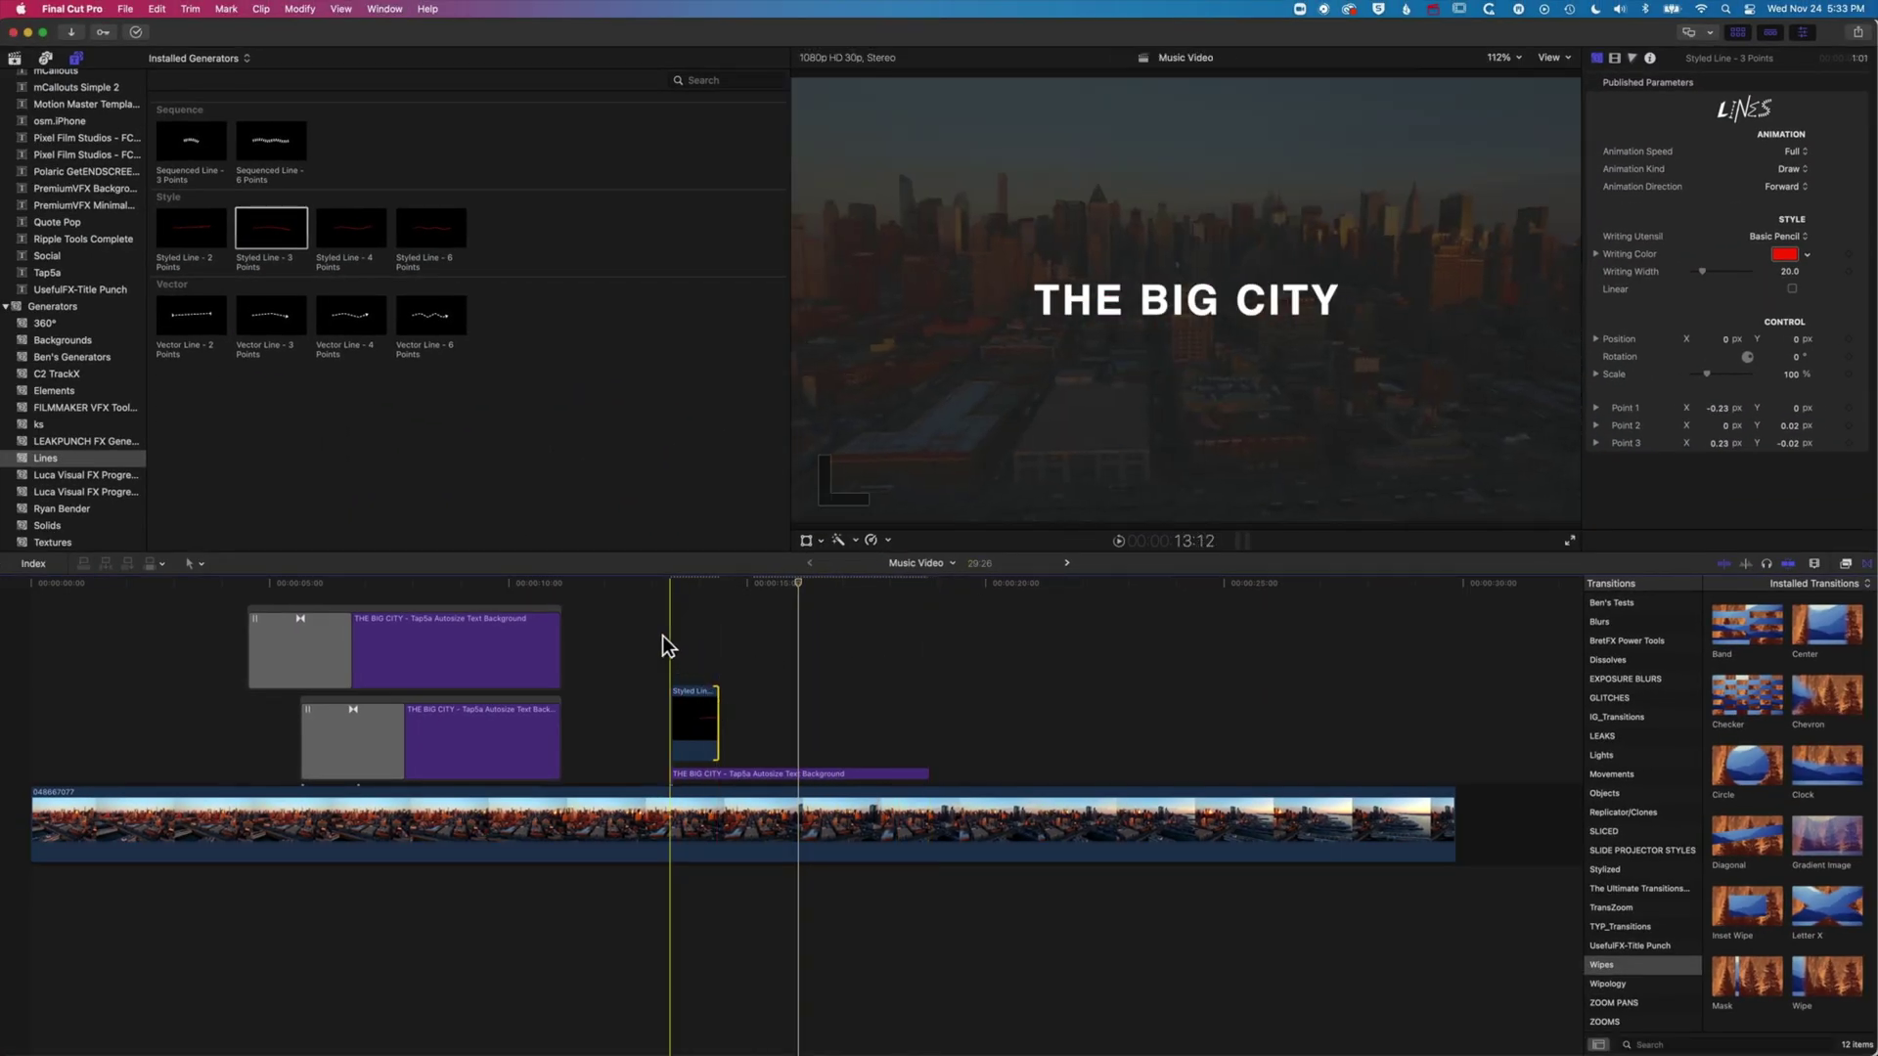
key(space)
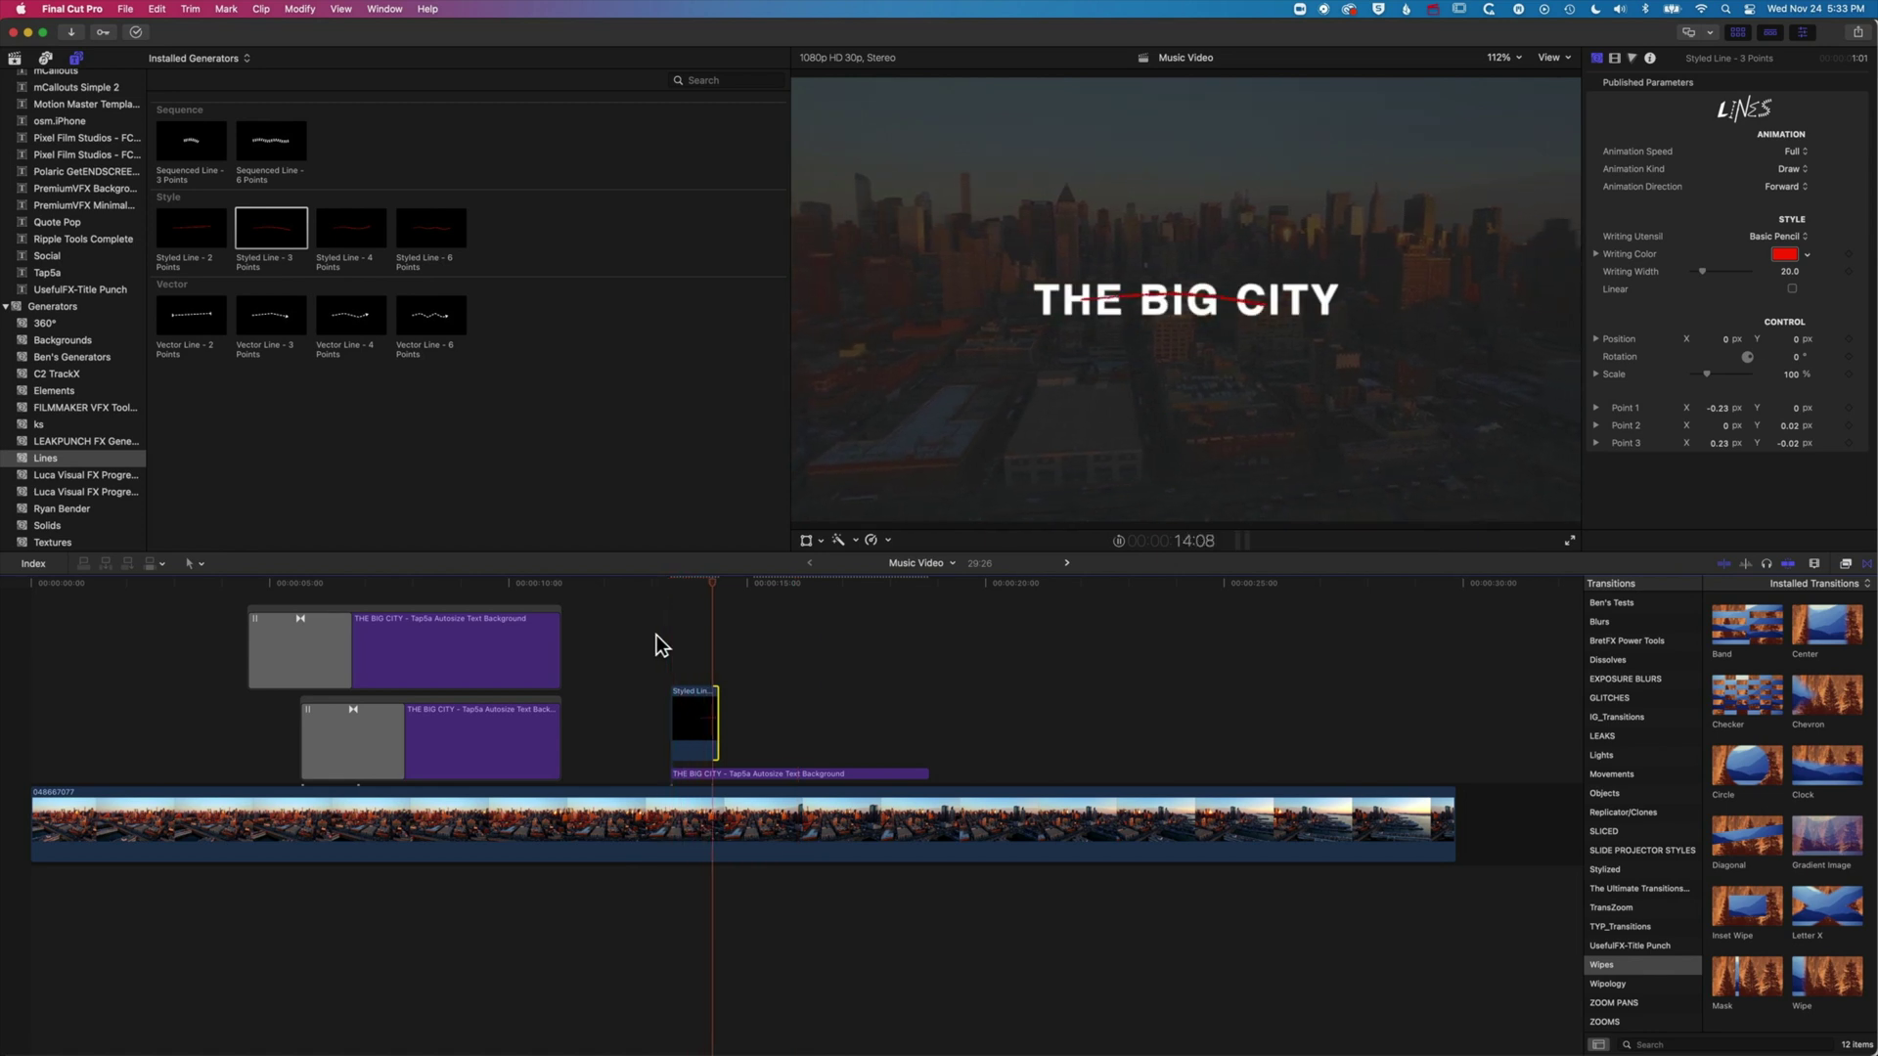
Step: Move the styled line beneath the title at X -0.11, Y -0.09, stretch its points across the text's width, and play it back
click(696, 712)
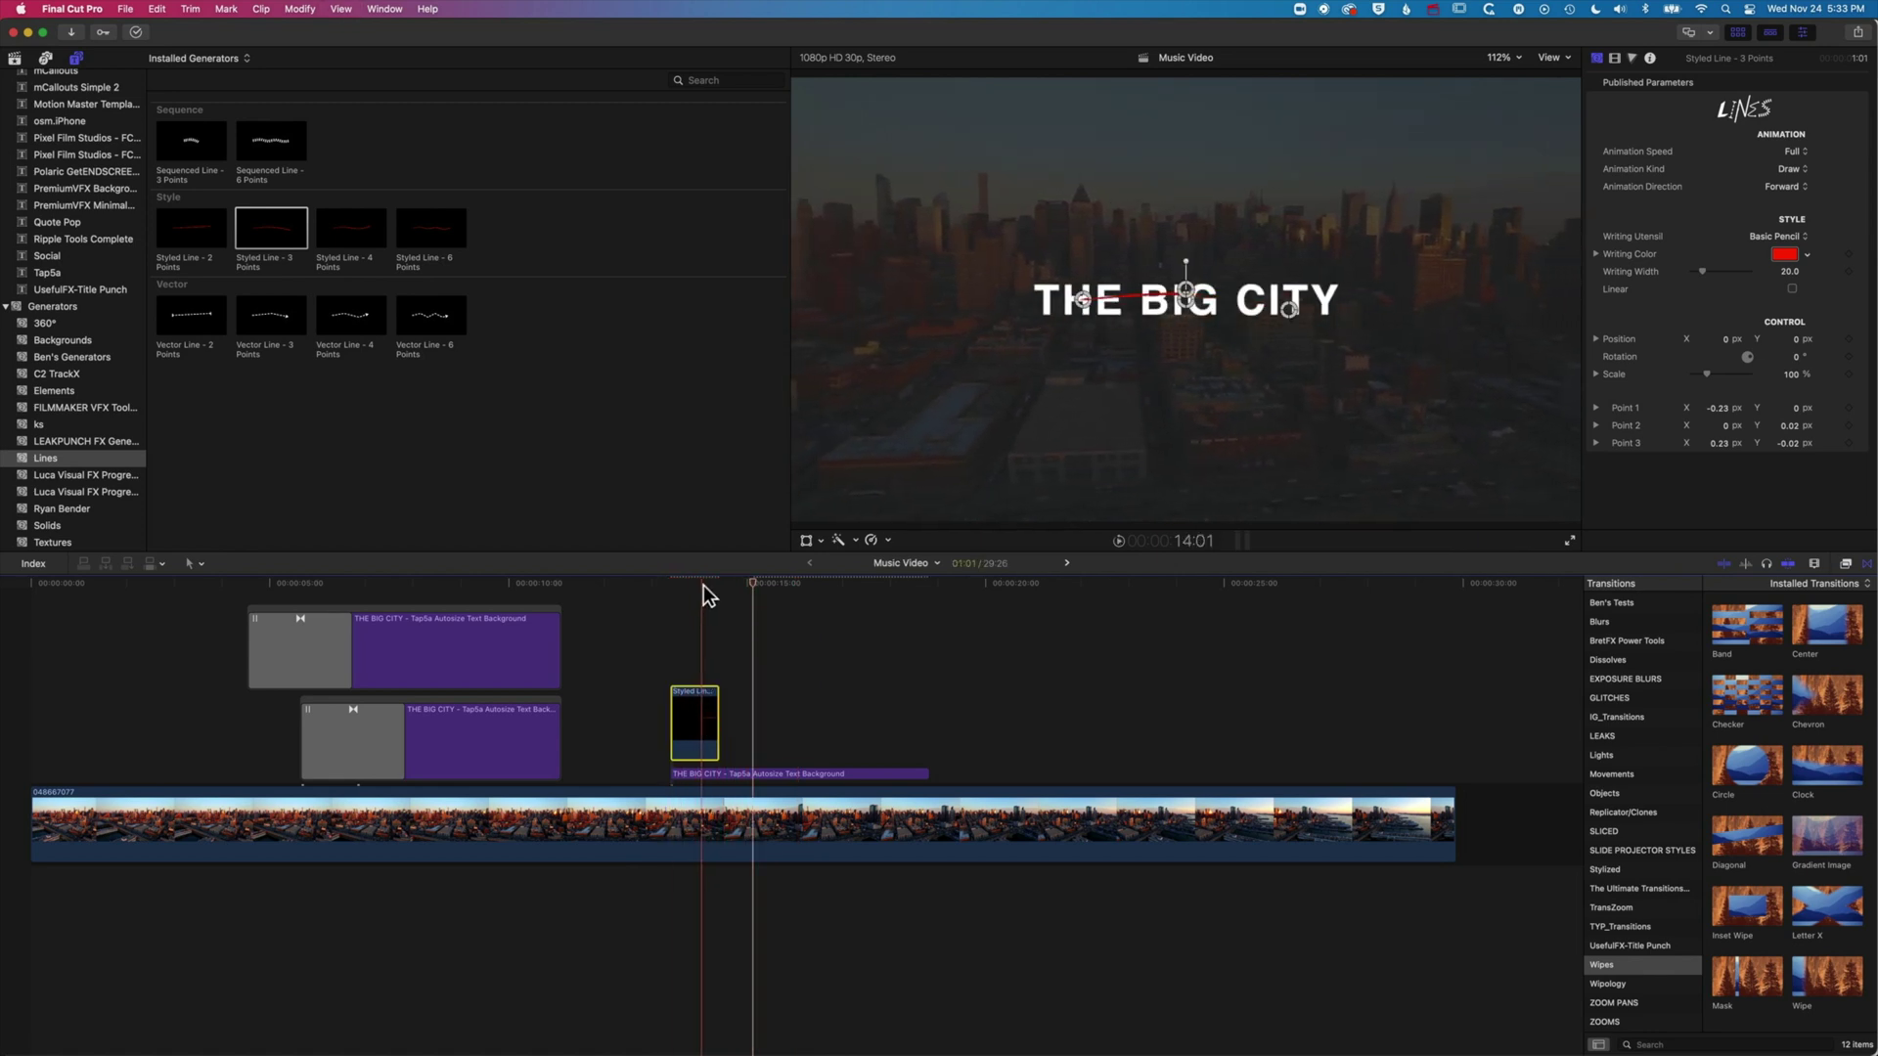
click(698, 583)
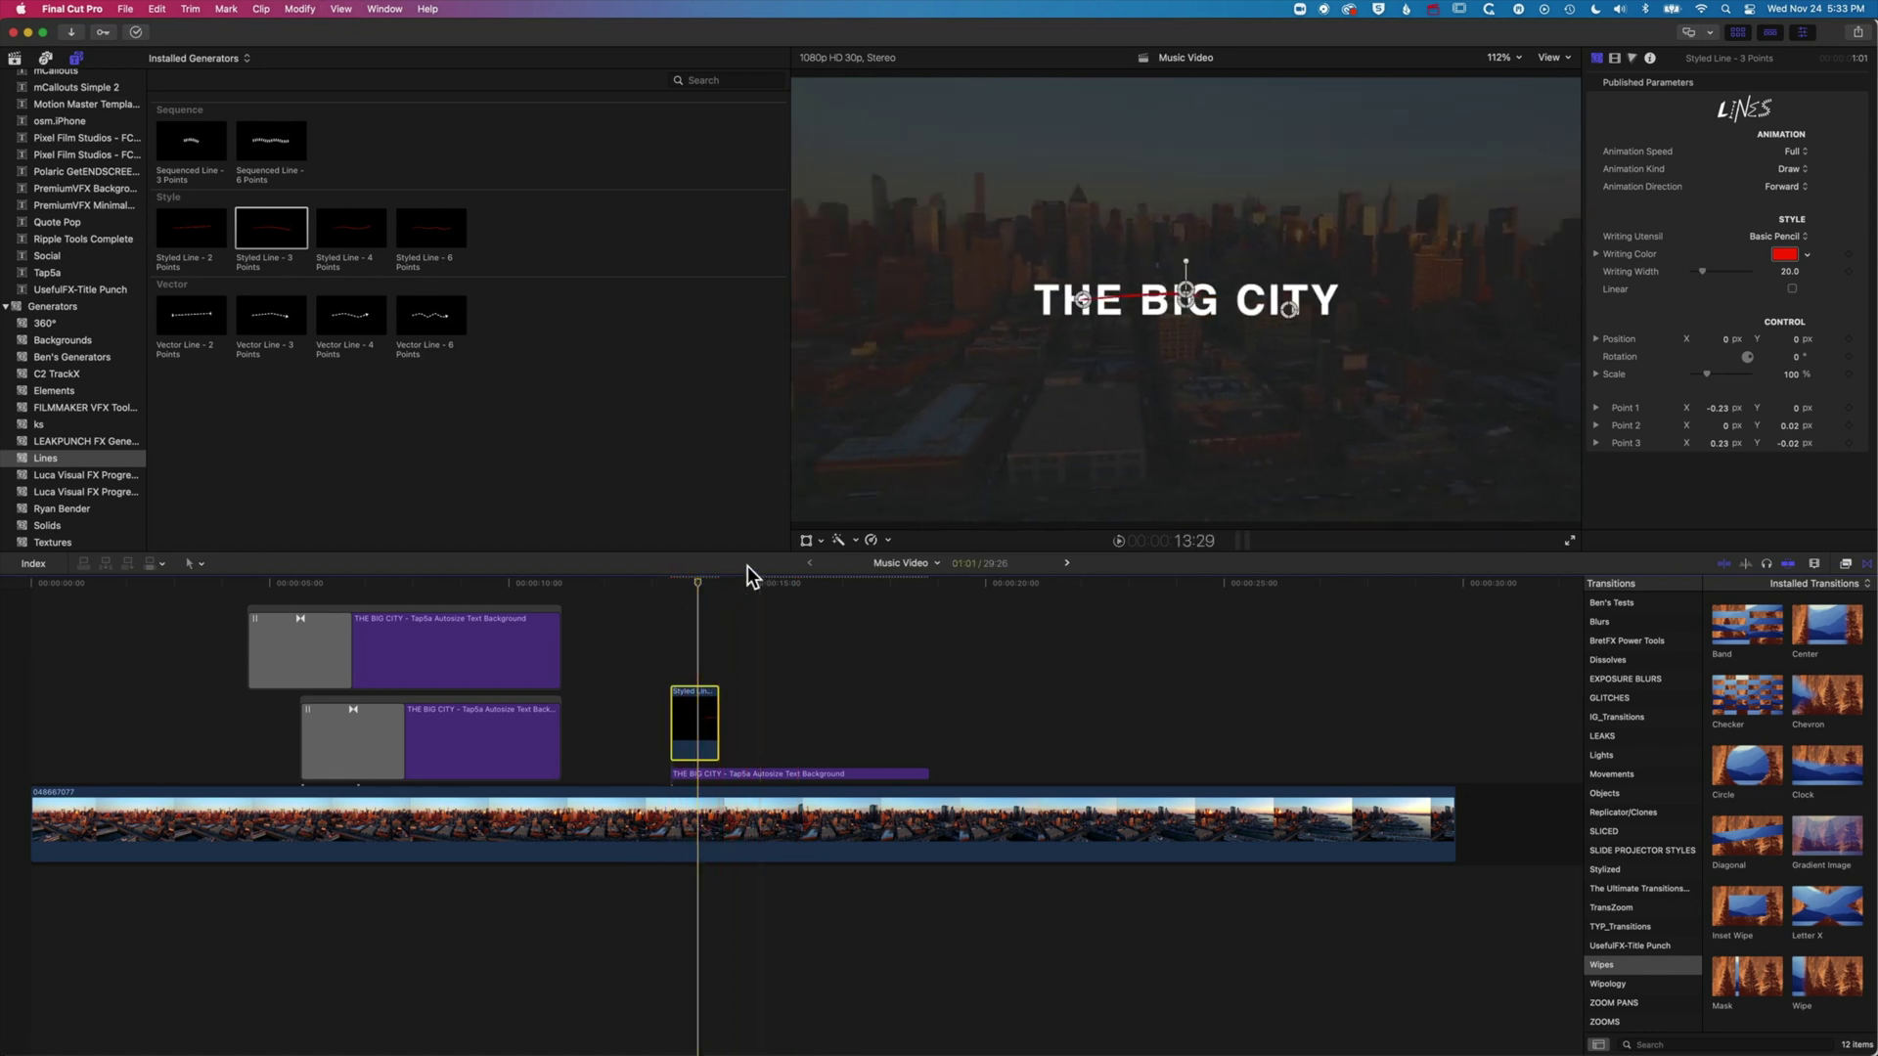
drag(1188, 294, 1347, 345)
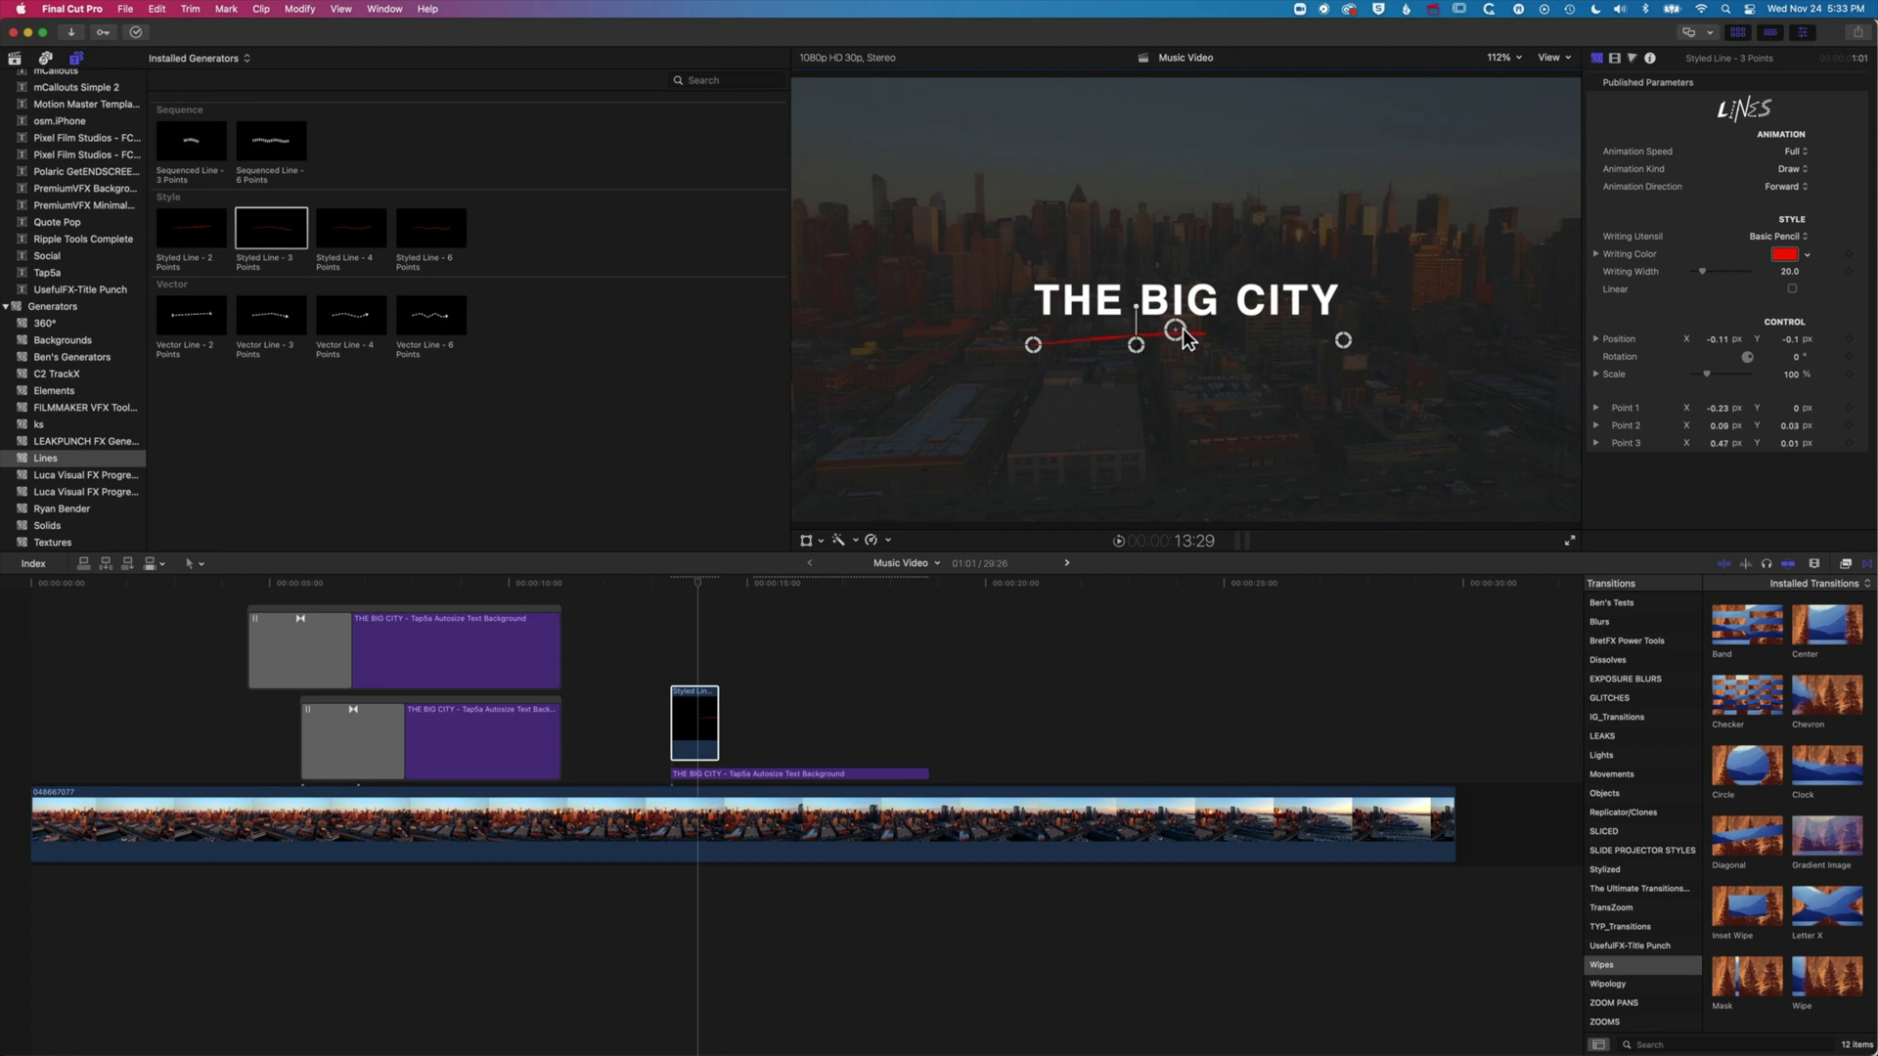
mouse_move(1186, 337)
mouse_down()
mouse_move(1132, 352)
mouse_move(1188, 331)
mouse_up()
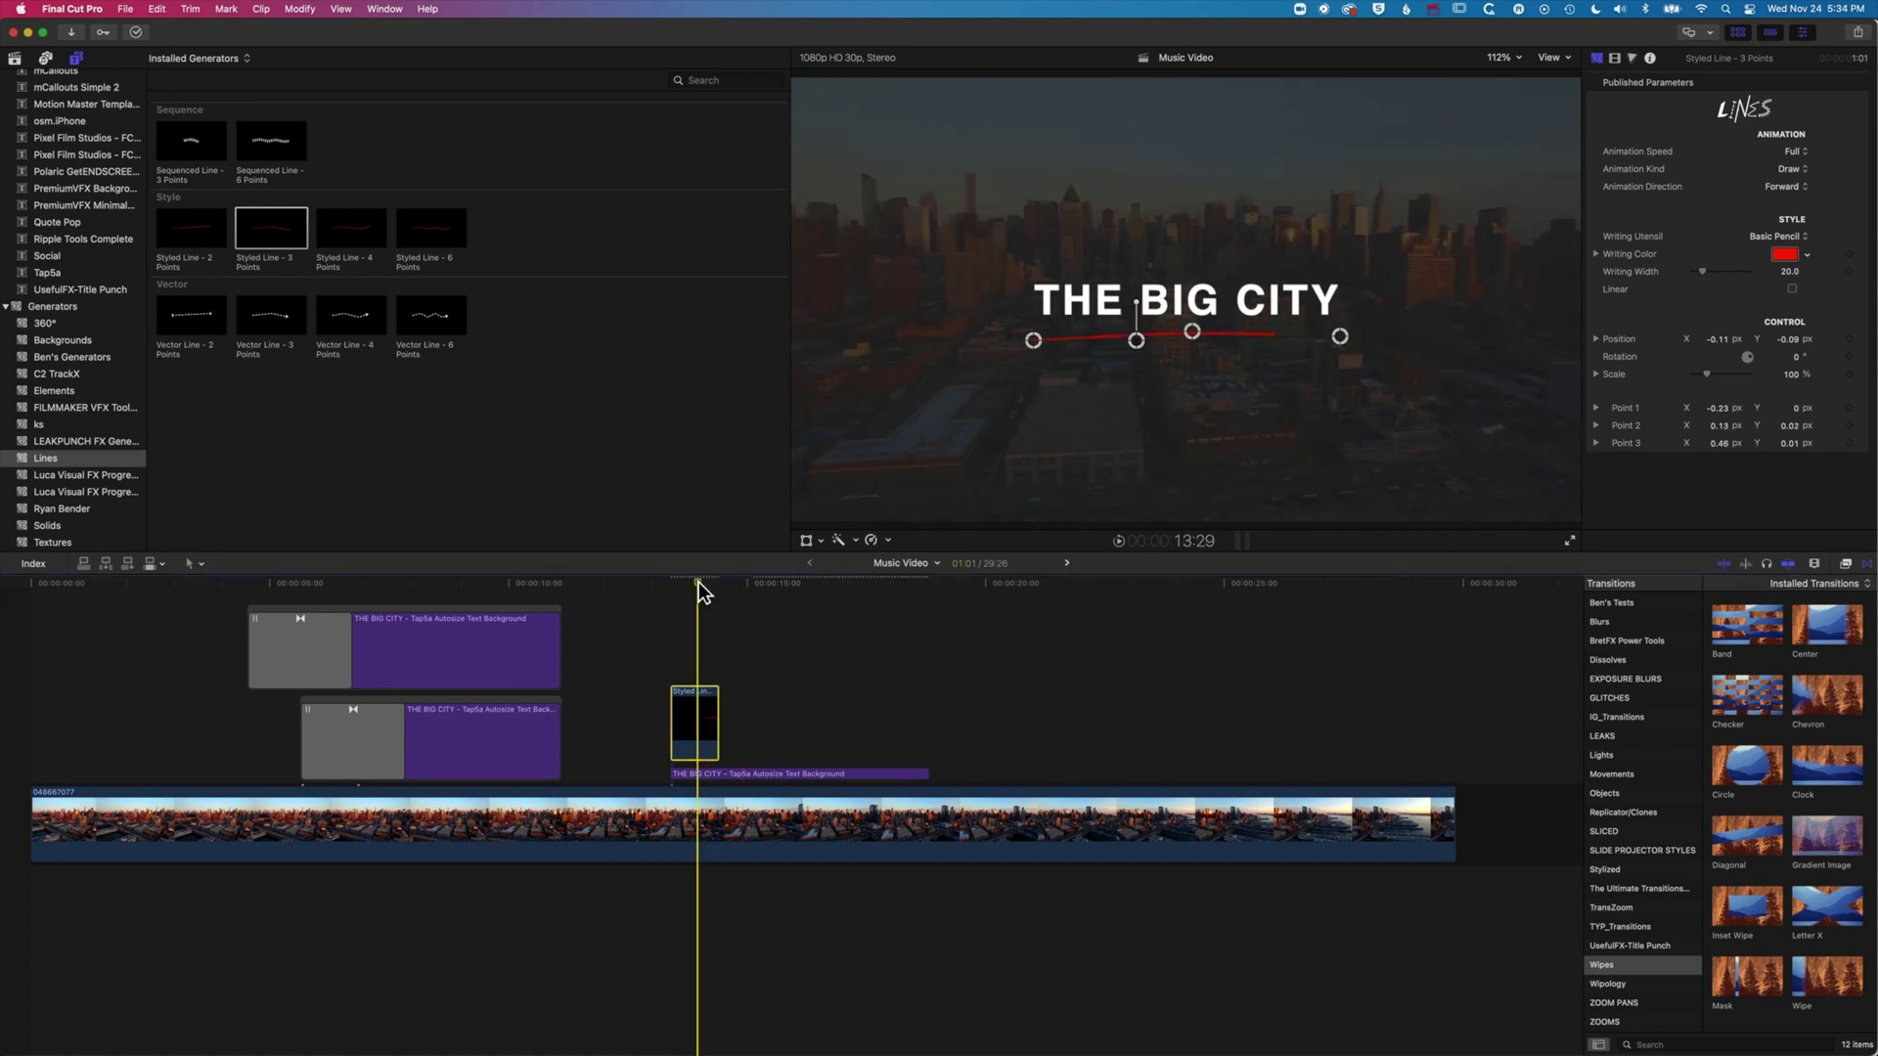
drag(696, 583, 668, 584)
key(space)
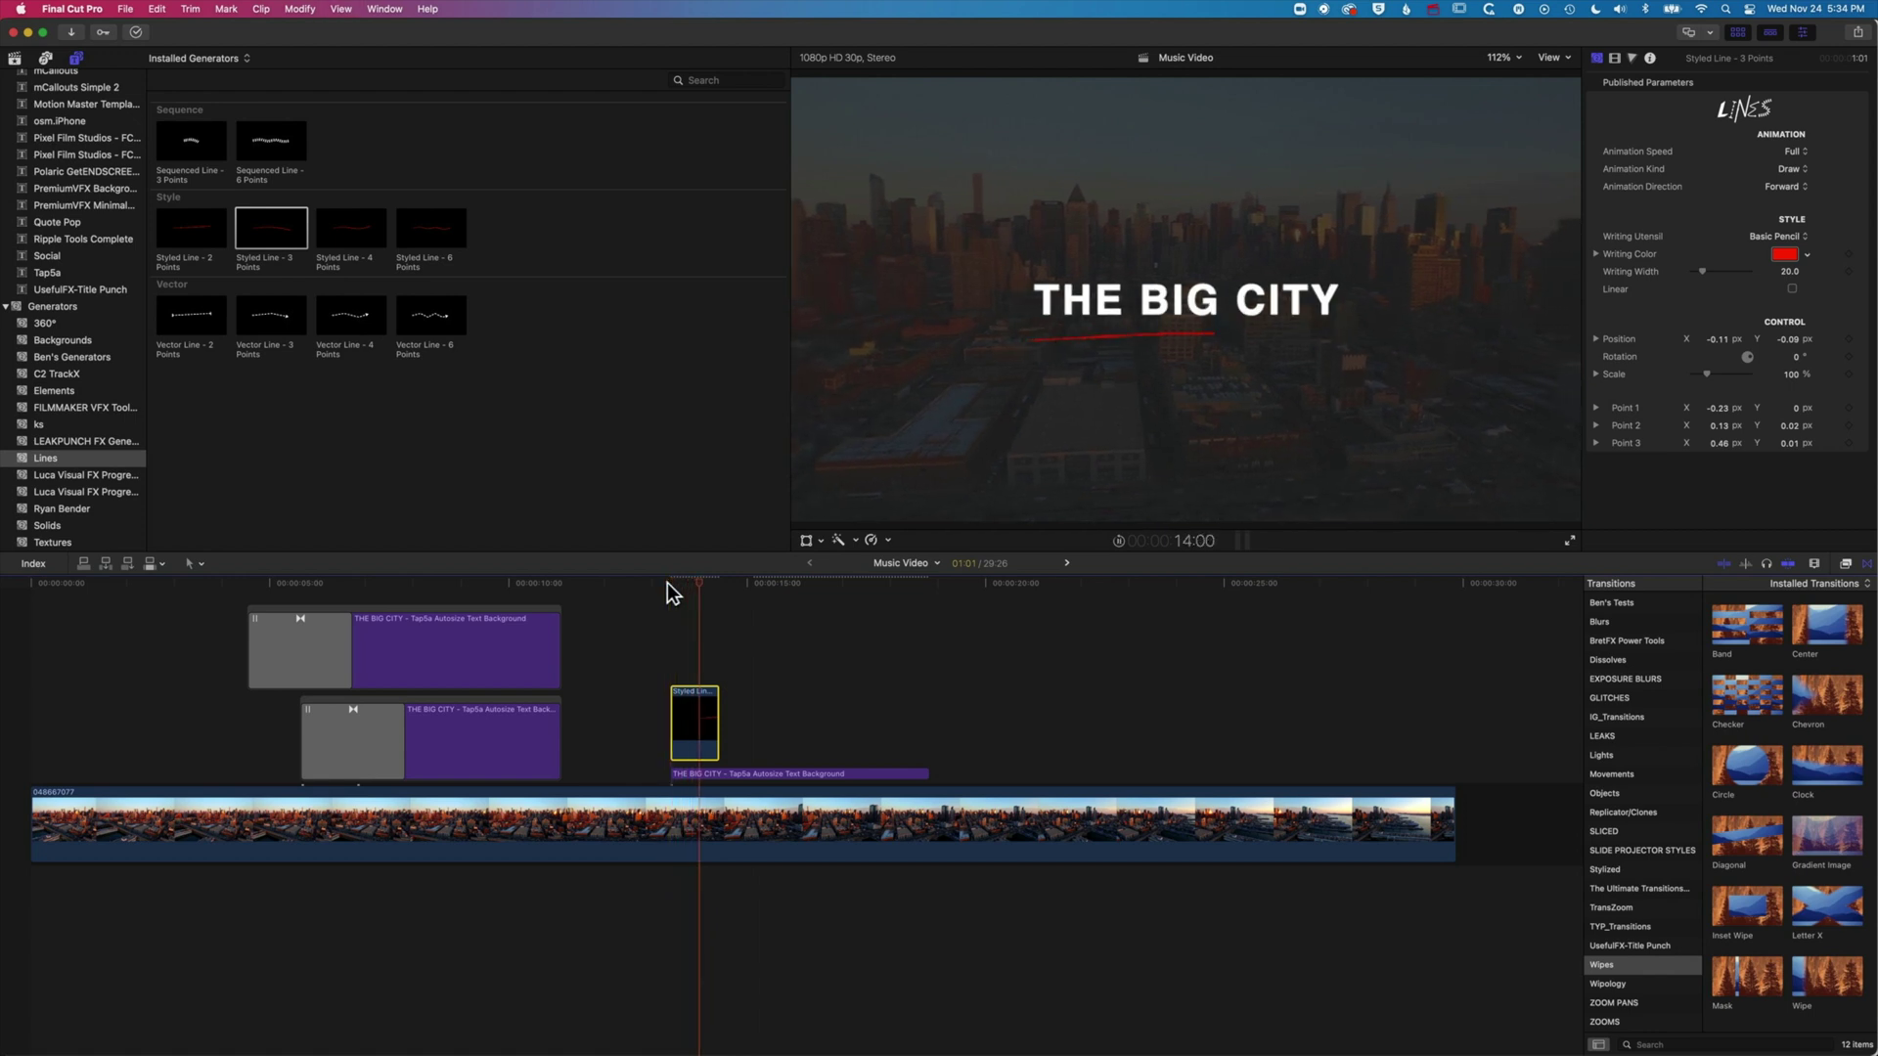
click(669, 580)
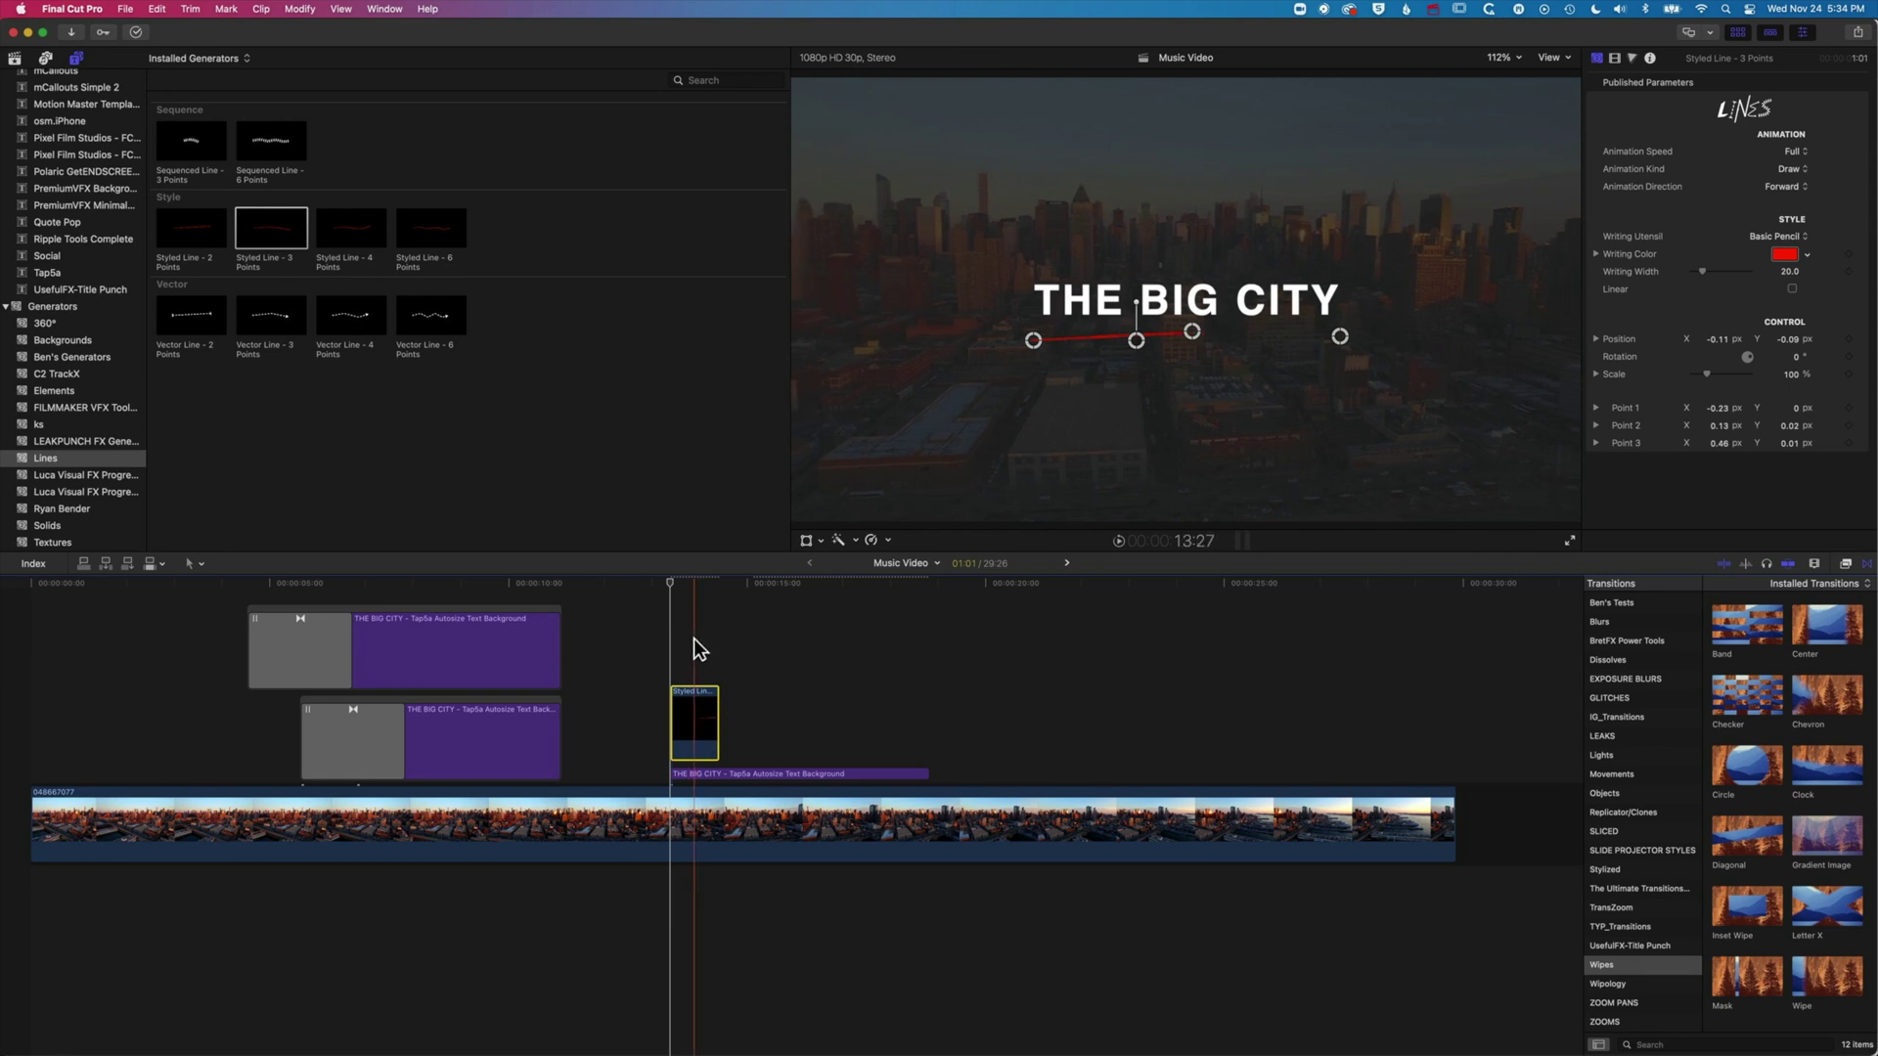
Step: At the end of the styled line clip, increase the line's writing width to about 37.38
click(689, 581)
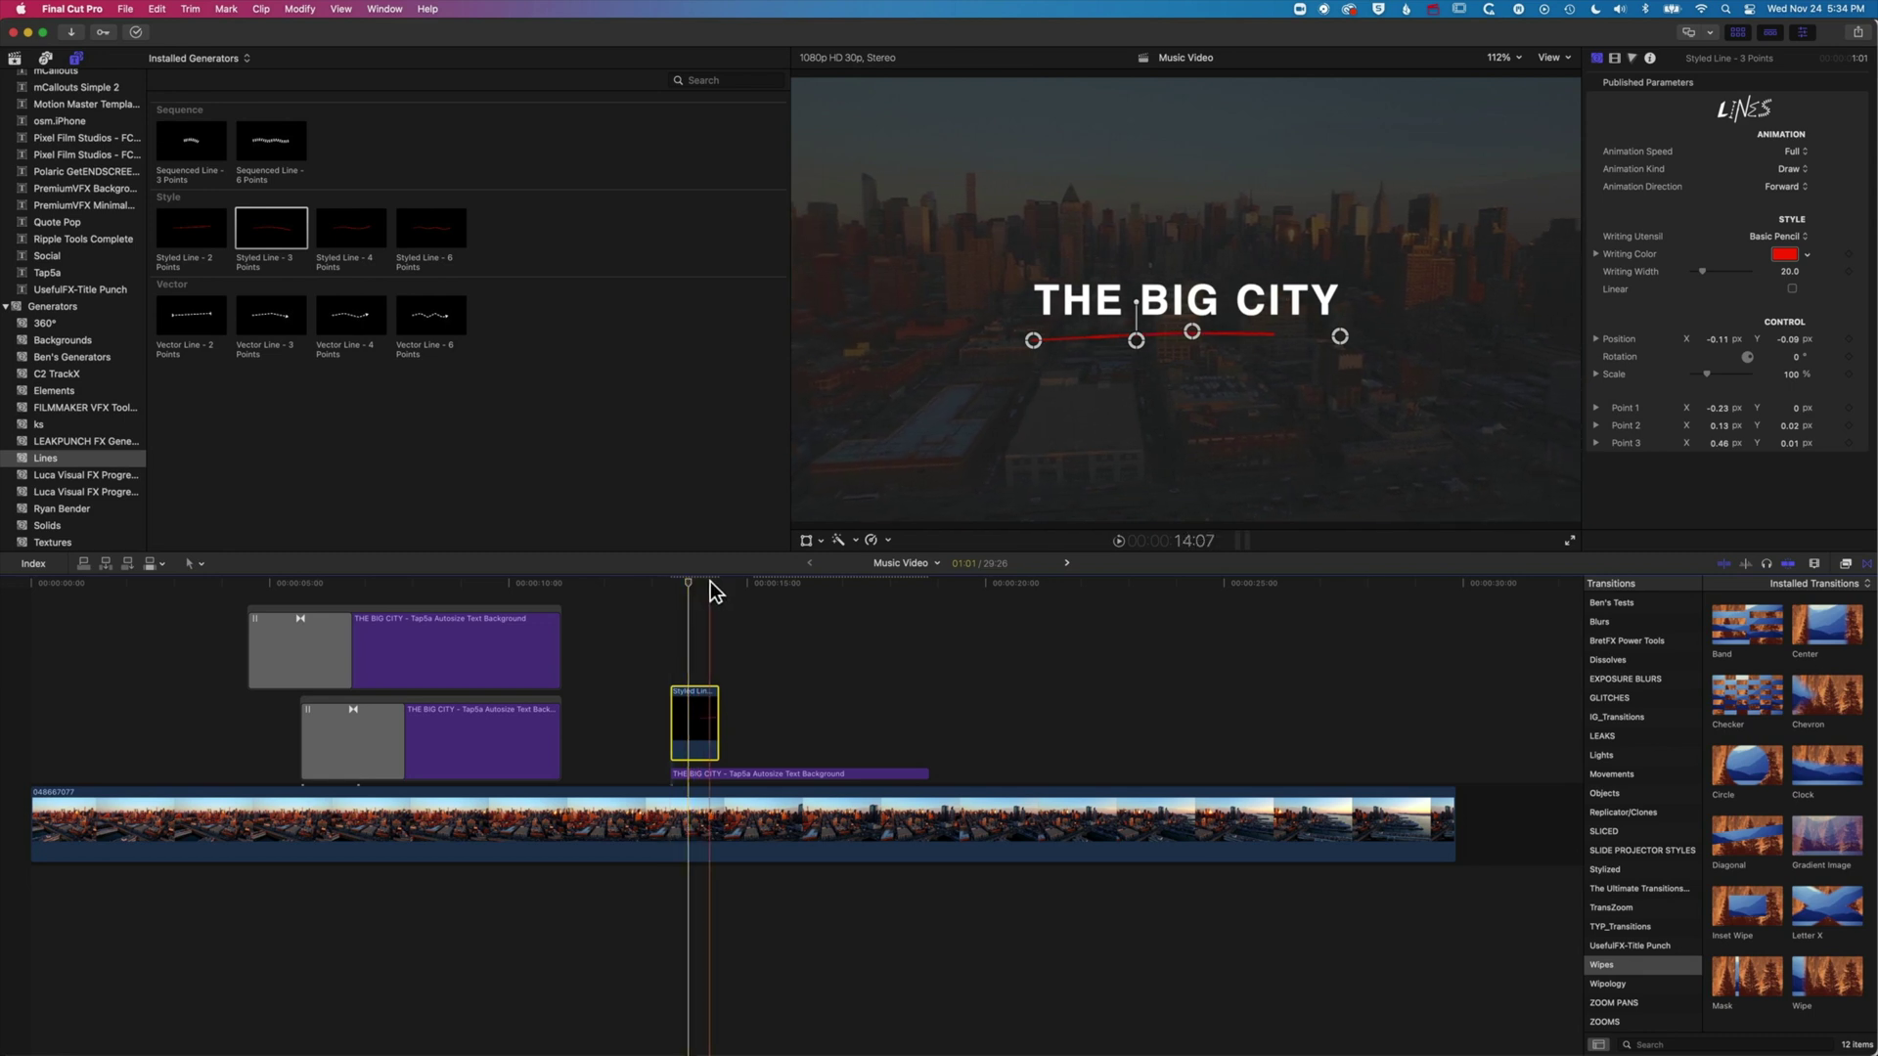
key(Down)
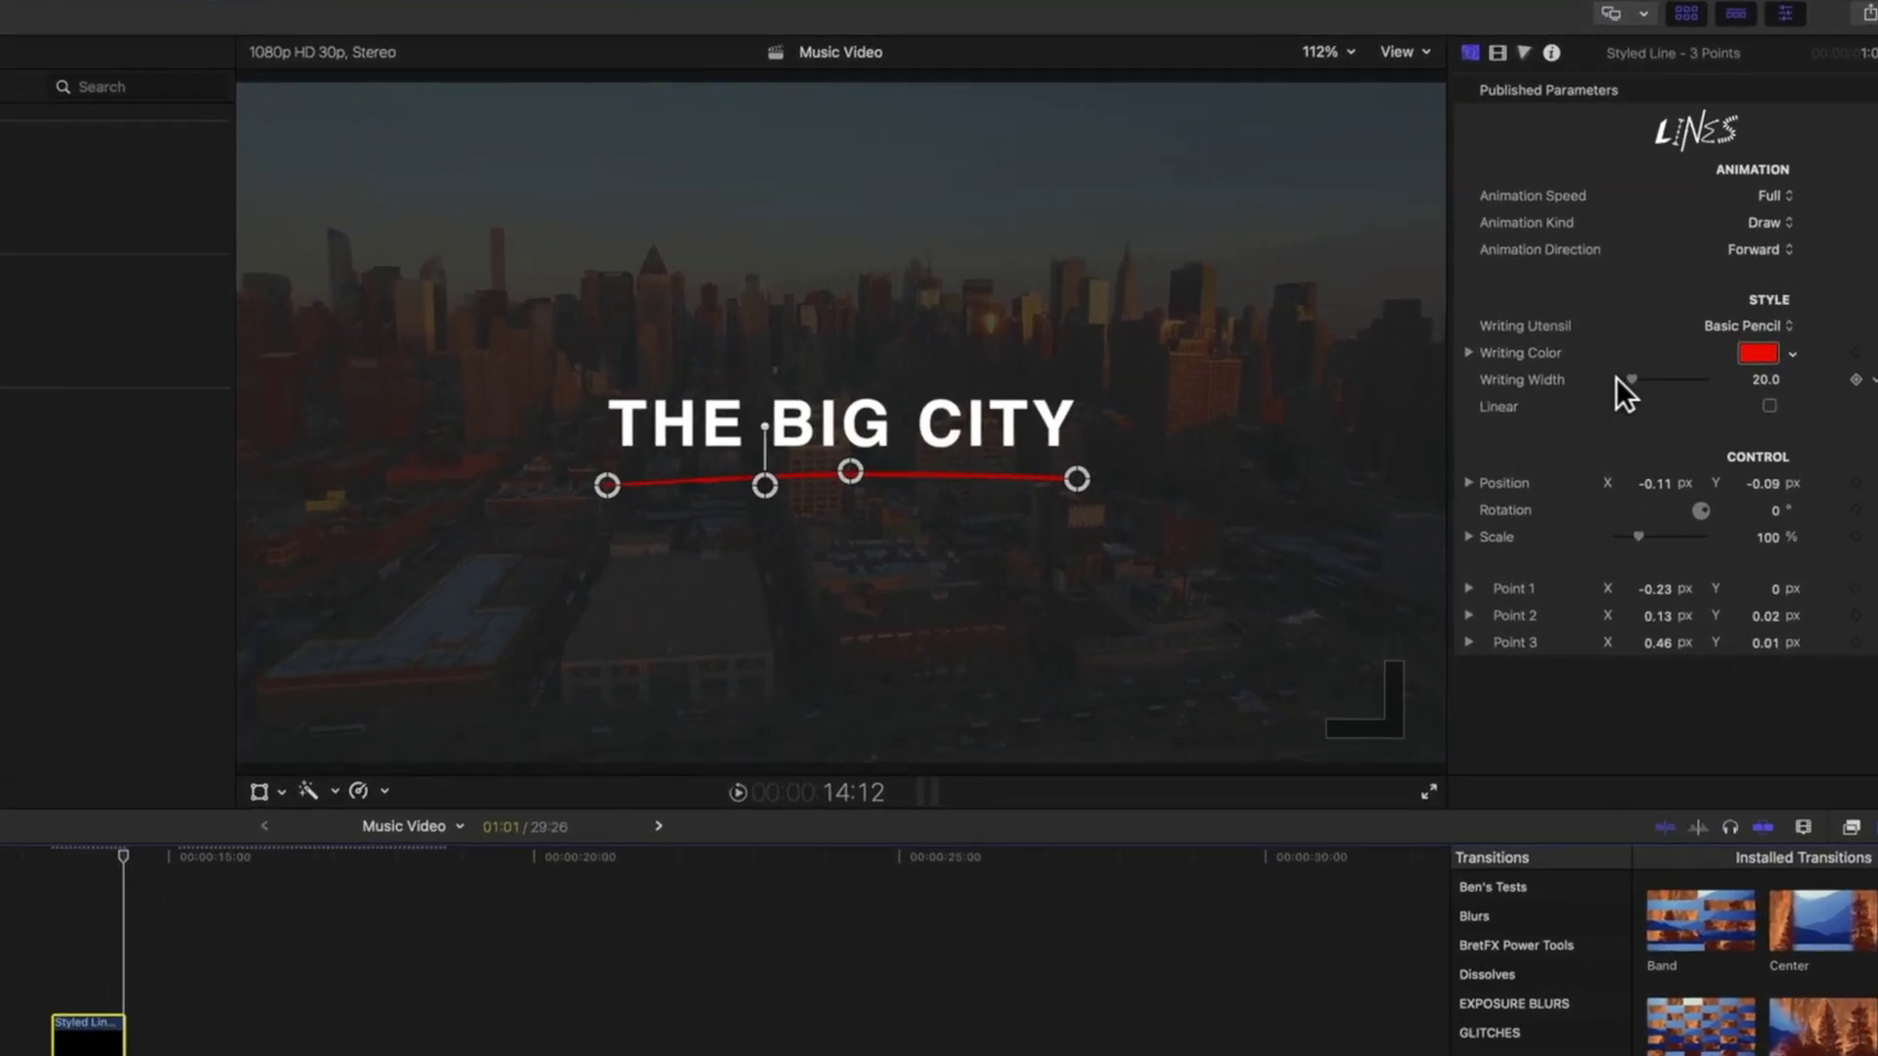
drag(1634, 377, 1651, 378)
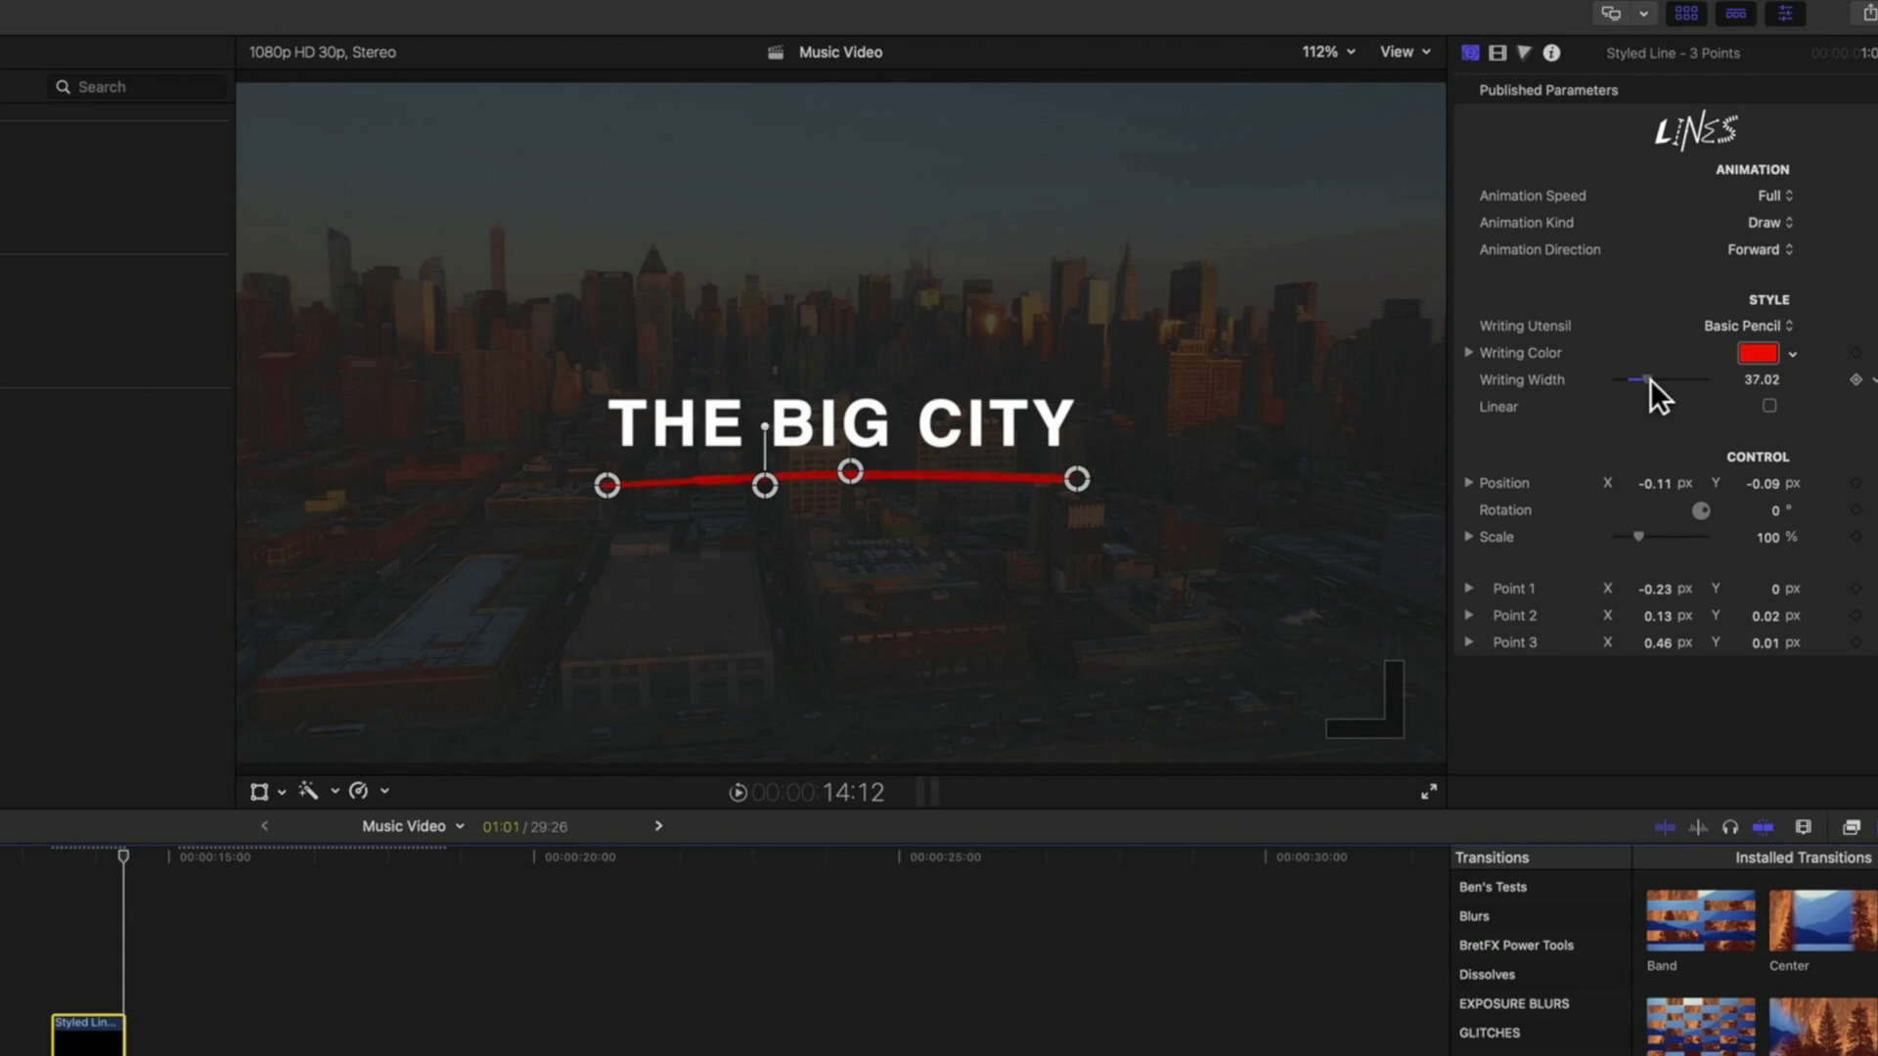
Step: Try the Highlighter and Ball Point Pen writing utensils on the styled line, then return to Basic Pencil
click(1737, 324)
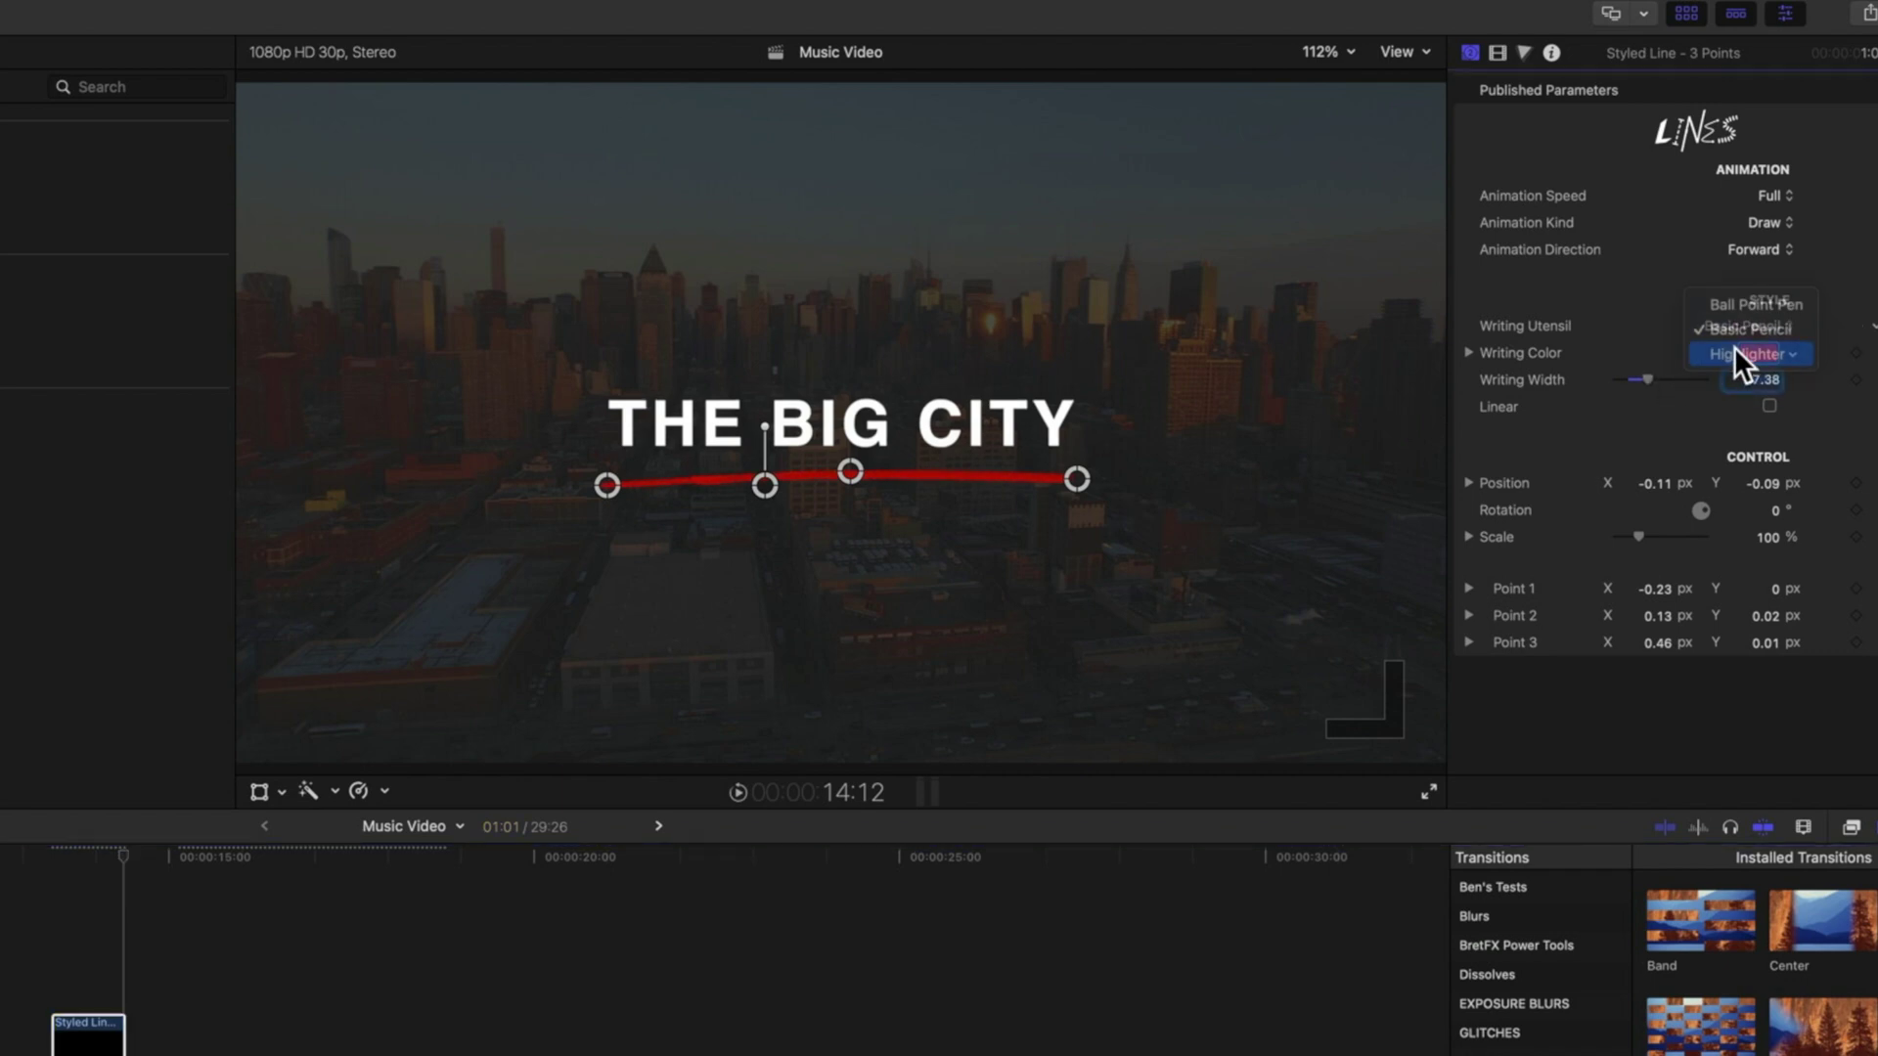
click(1733, 325)
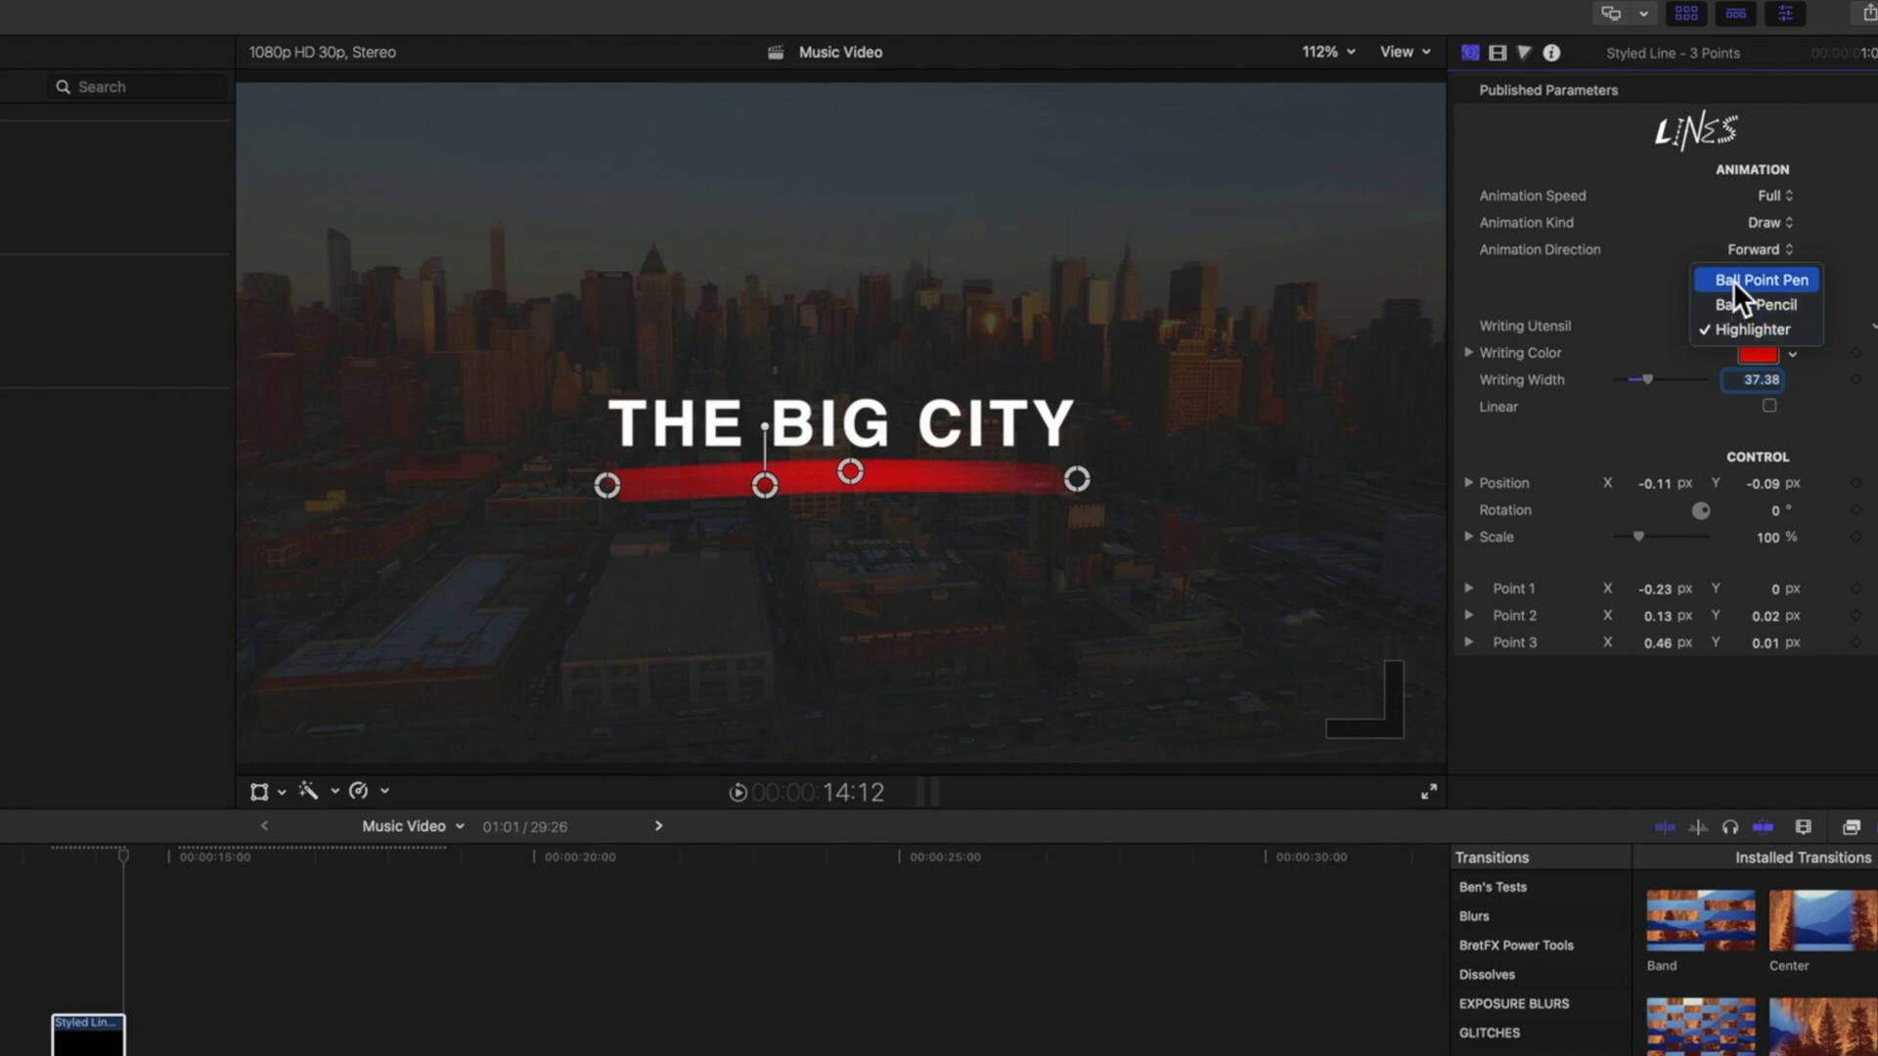
click(1734, 280)
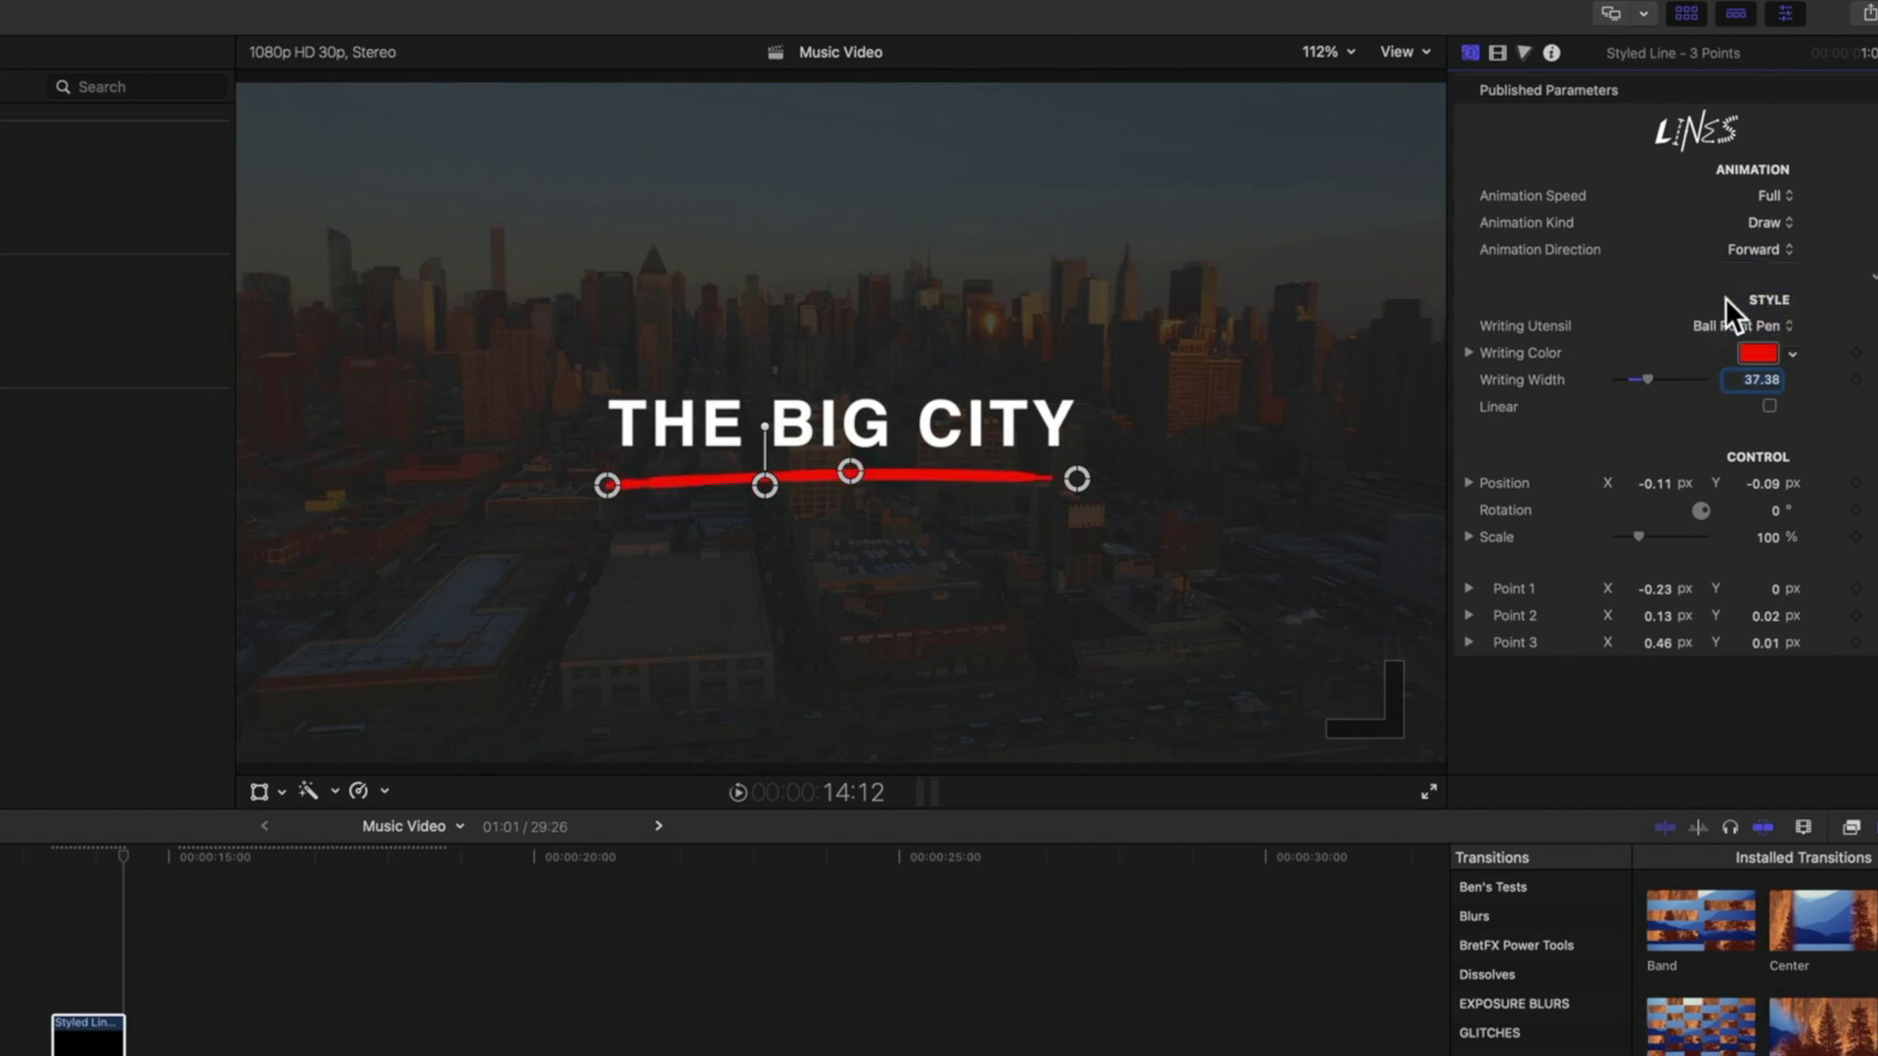
click(1728, 325)
click(1727, 349)
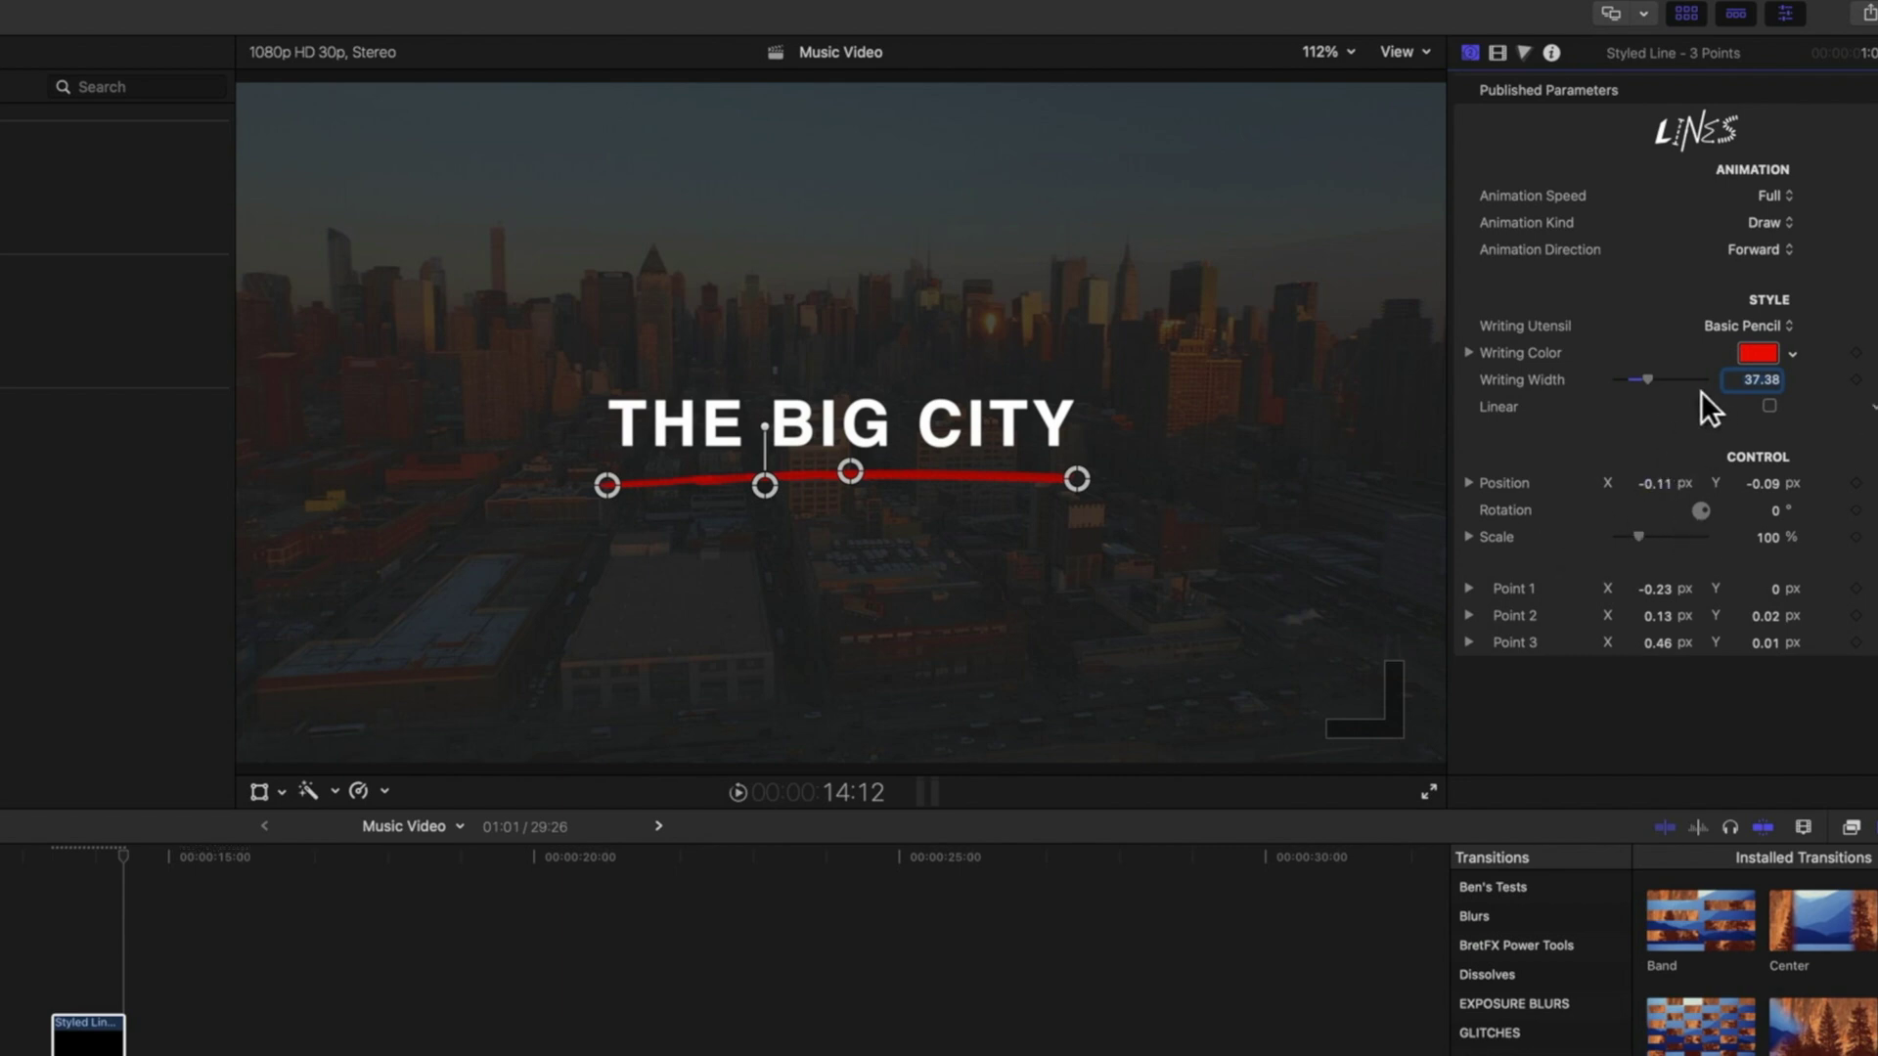
Step: Set the styled line's writing width to about 44.94 and its writing color to magenta
drag(1645, 374, 1647, 374)
click(1027, 543)
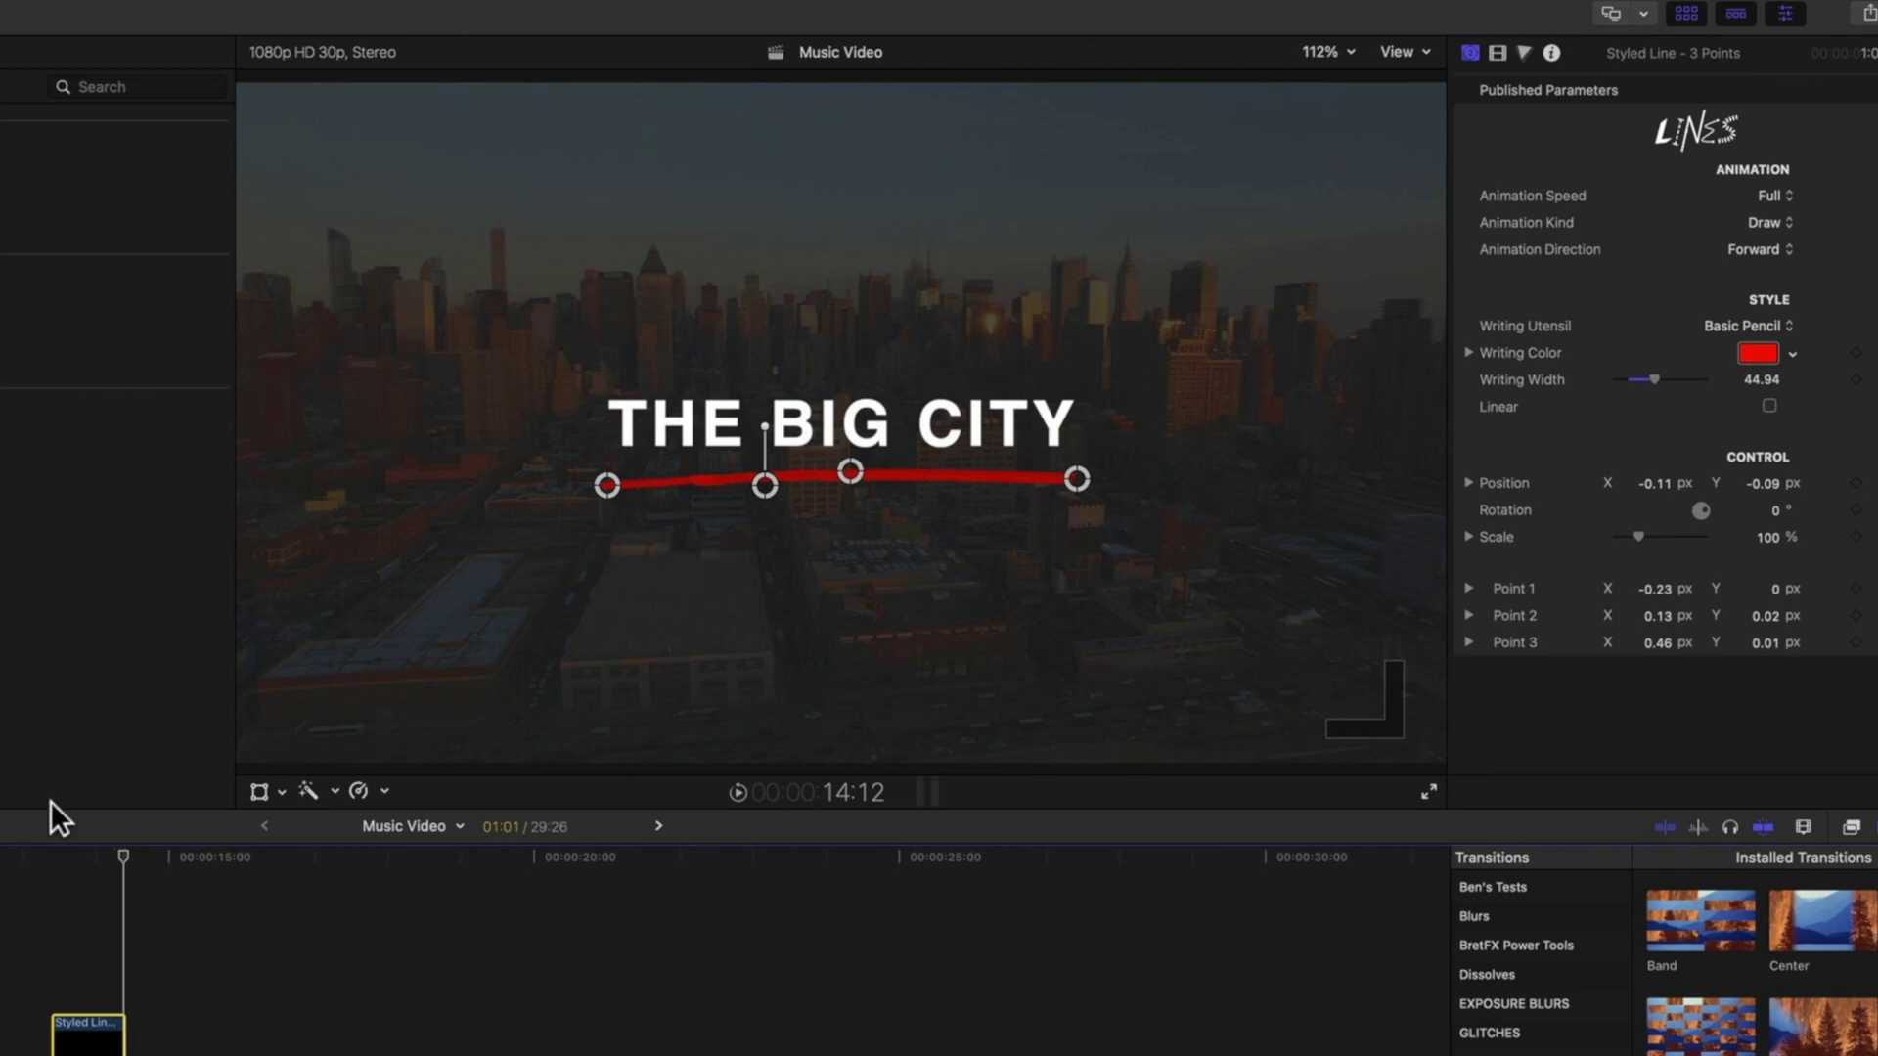
click(1792, 352)
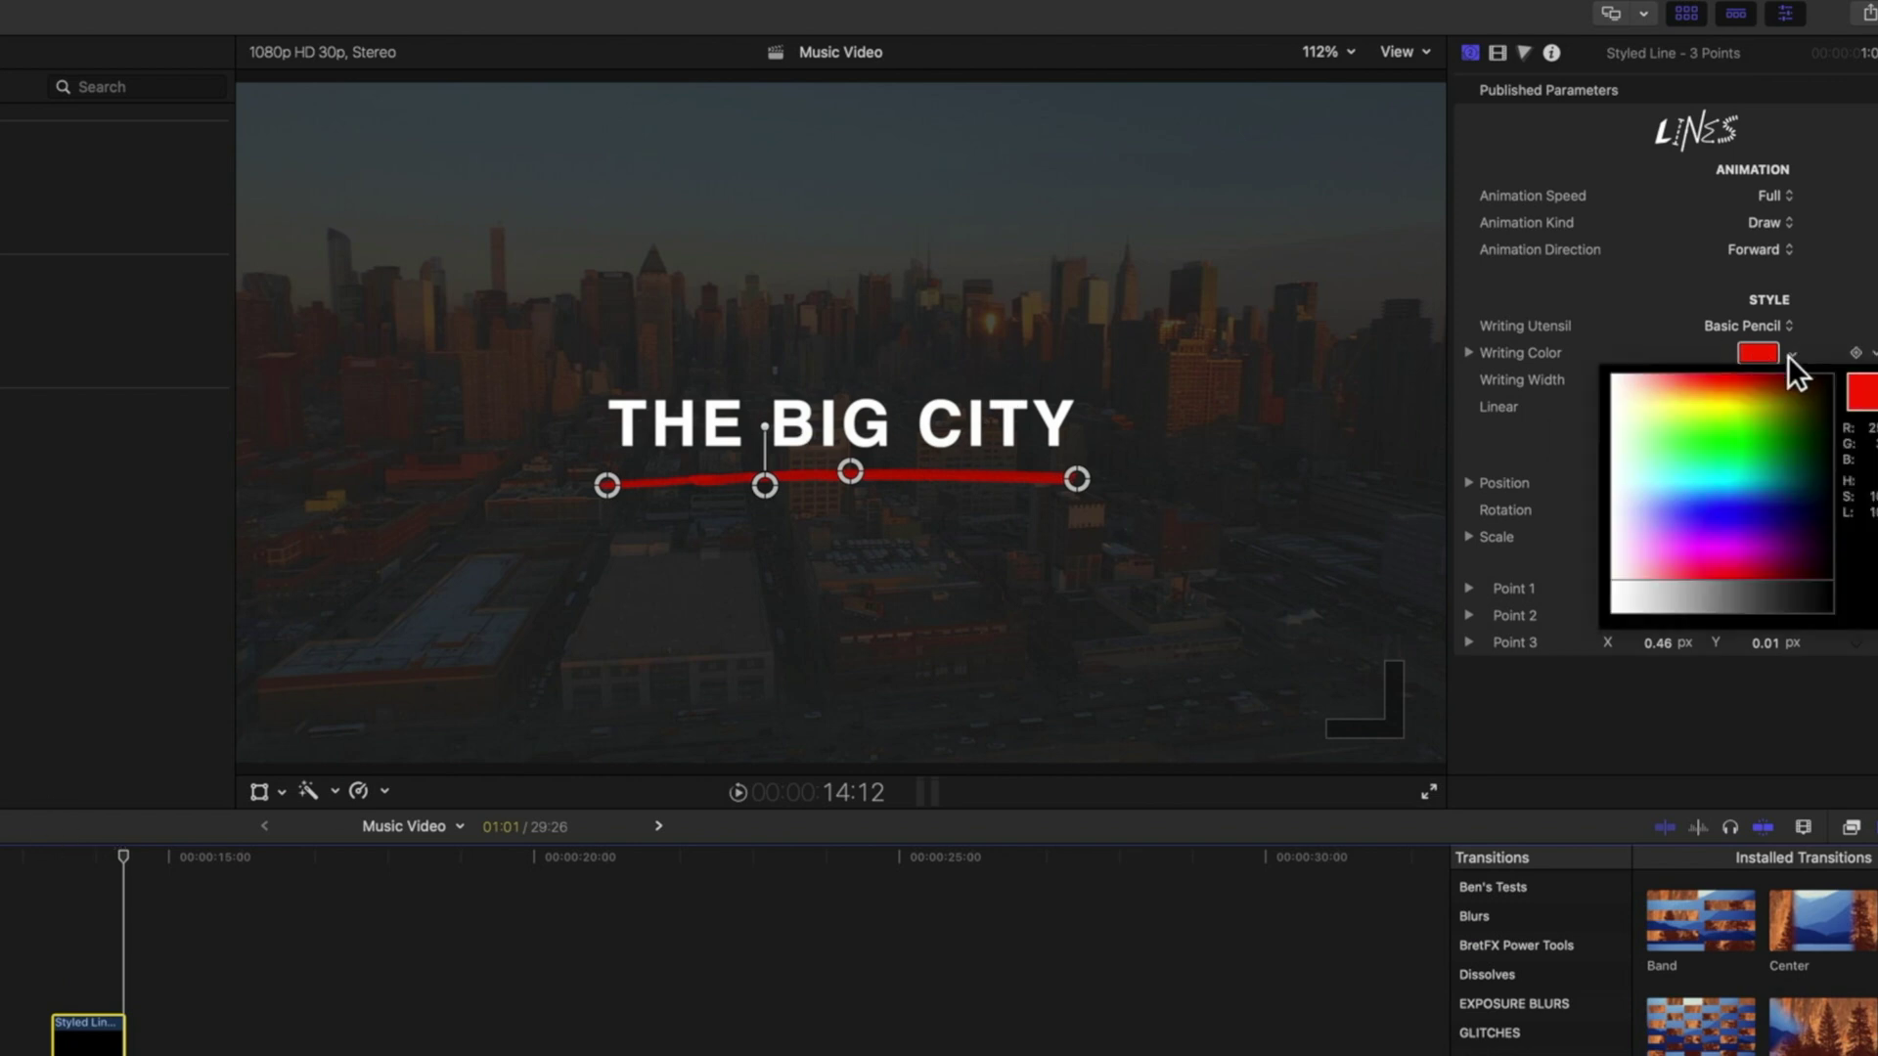
click(1728, 414)
drag(1714, 406, 1739, 550)
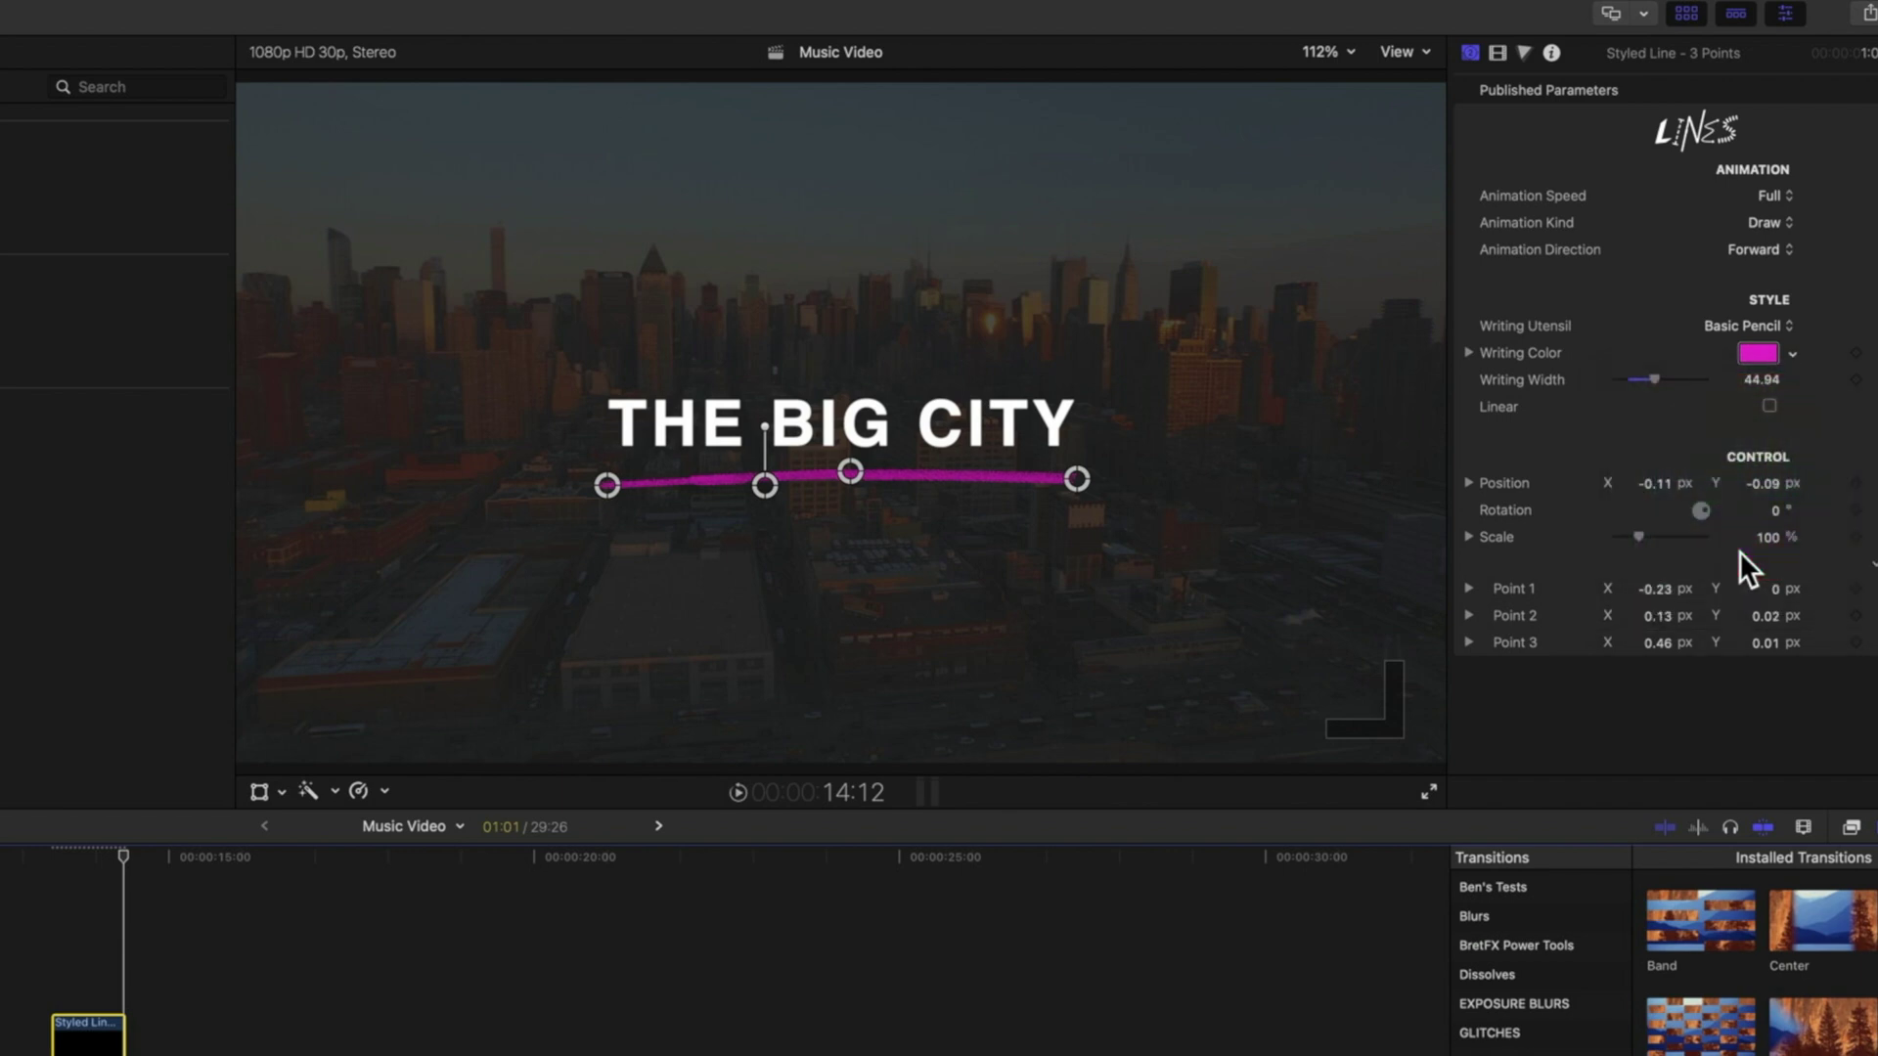
Step: Increase the styled line's writing width to about 53.72 and scrub back through the clip to check the drawing animation
click(1661, 378)
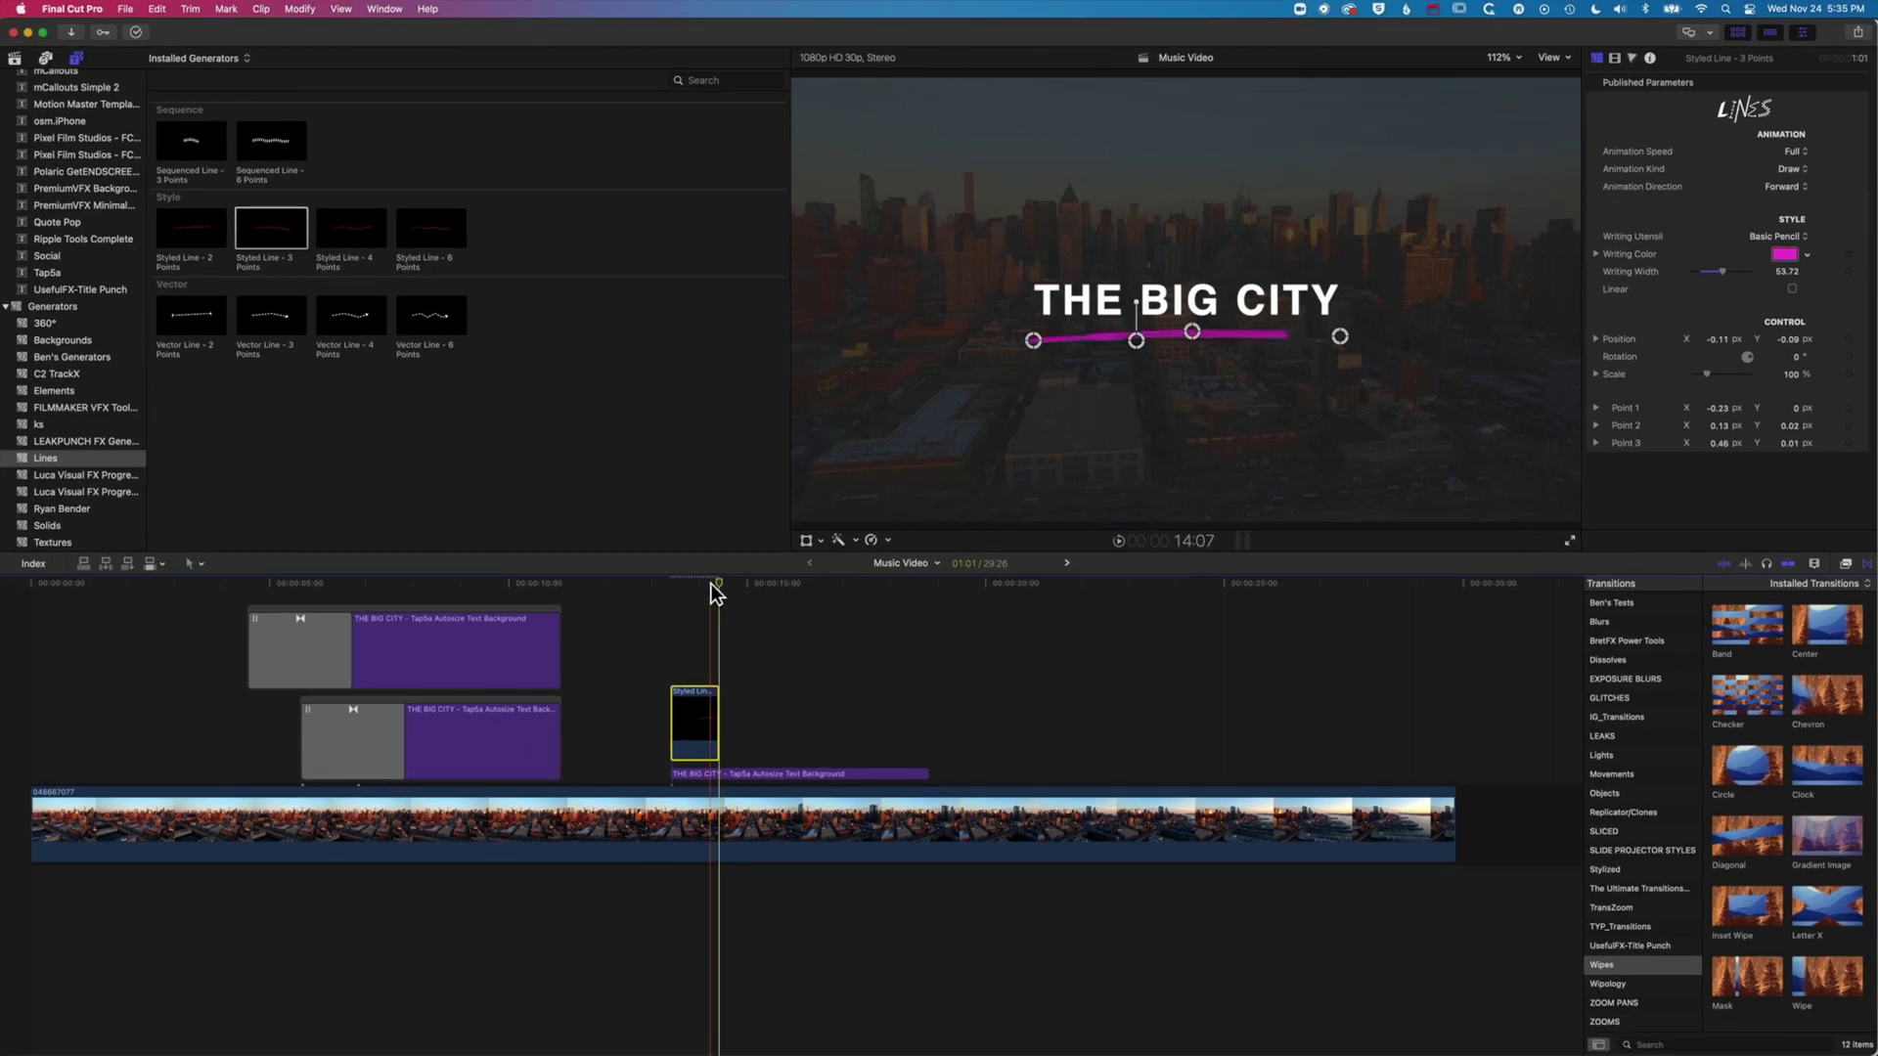
click(710, 583)
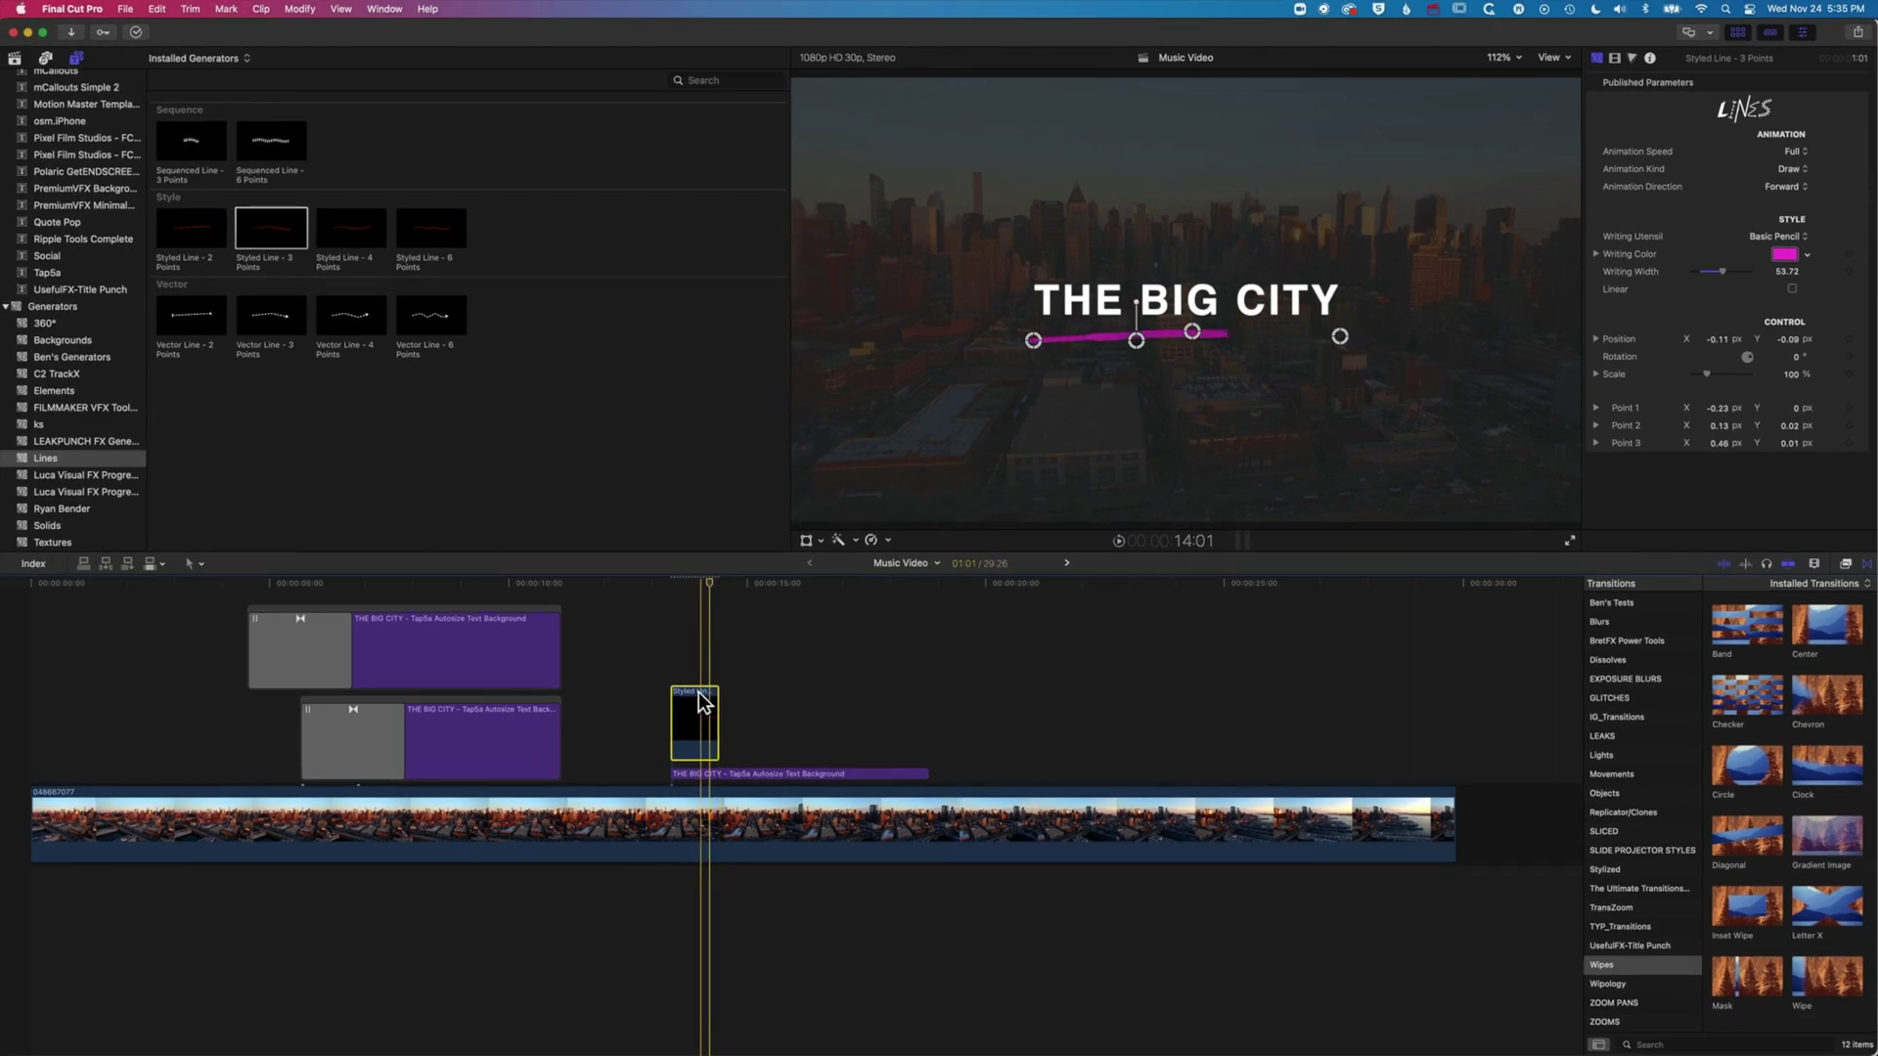
Step: Turn the styled line generator clip into a compound clip with the suggested name Music Video Clip 6 in event 2021-08-04
click(118, 10)
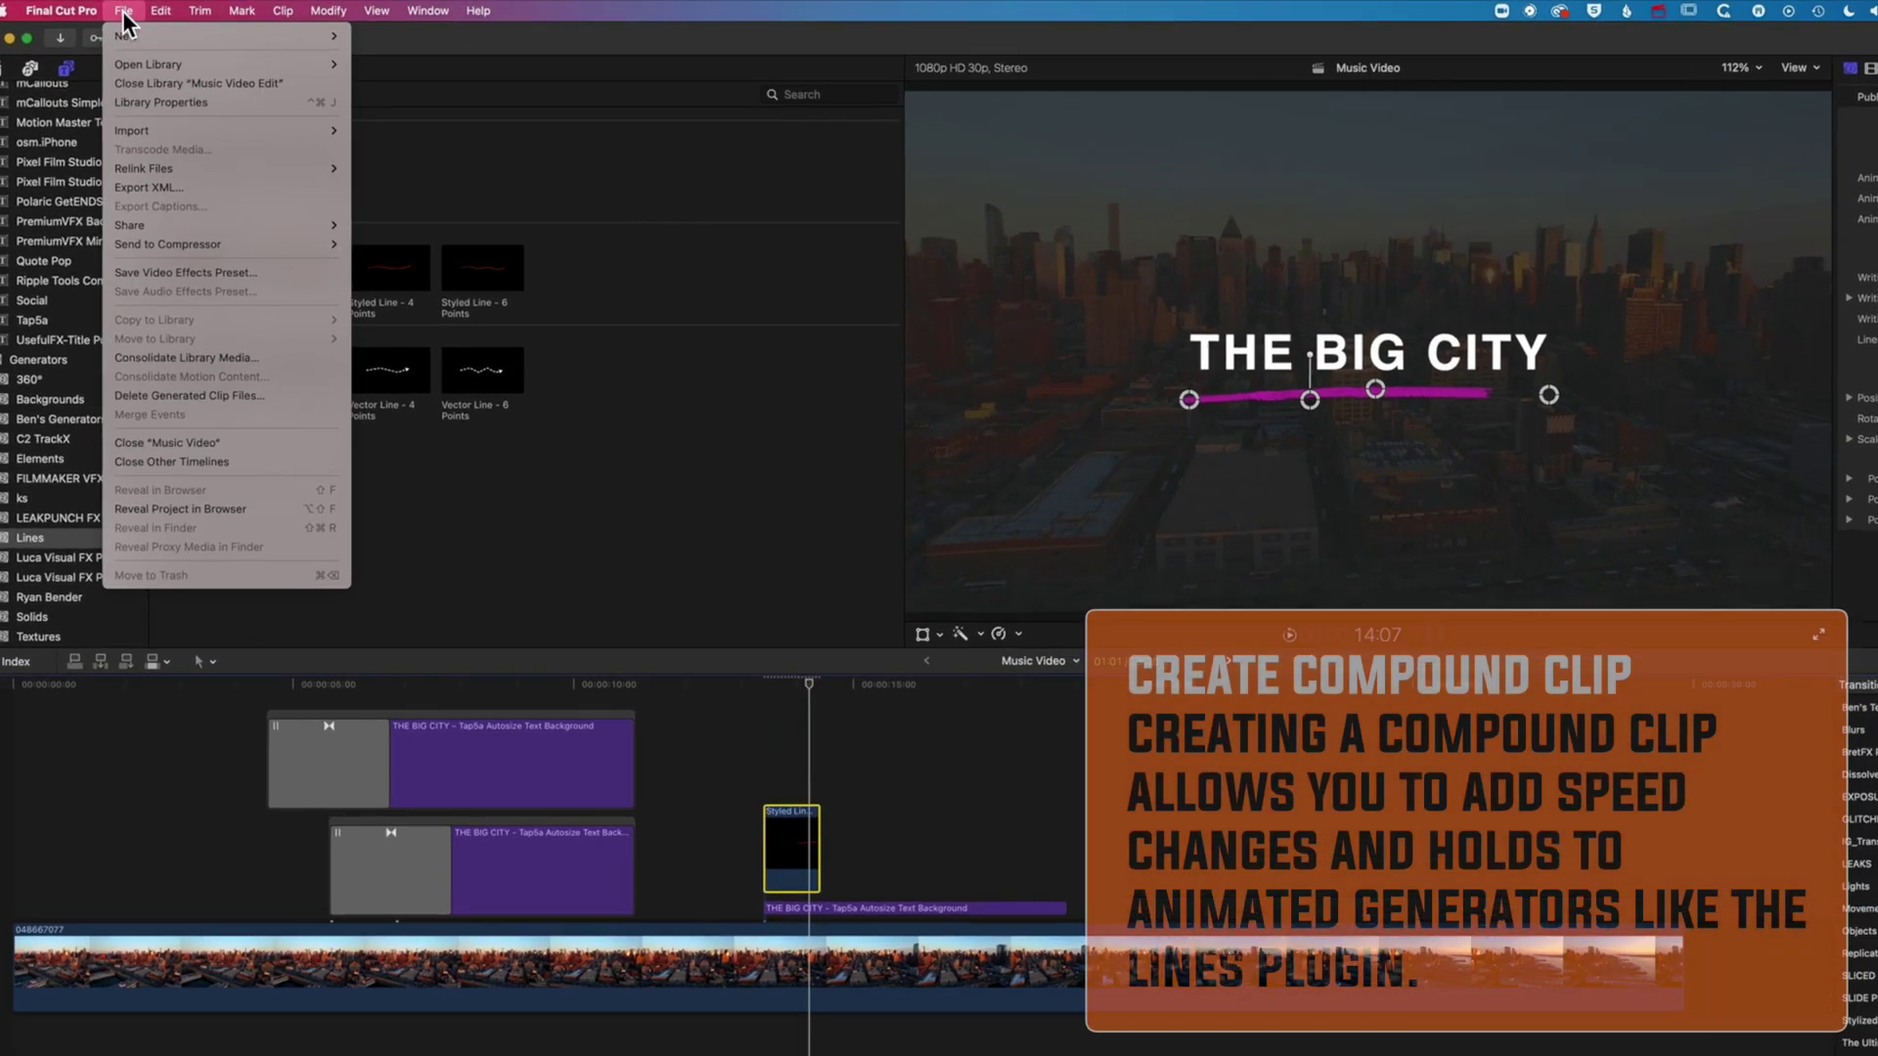
mouse_move(146, 31)
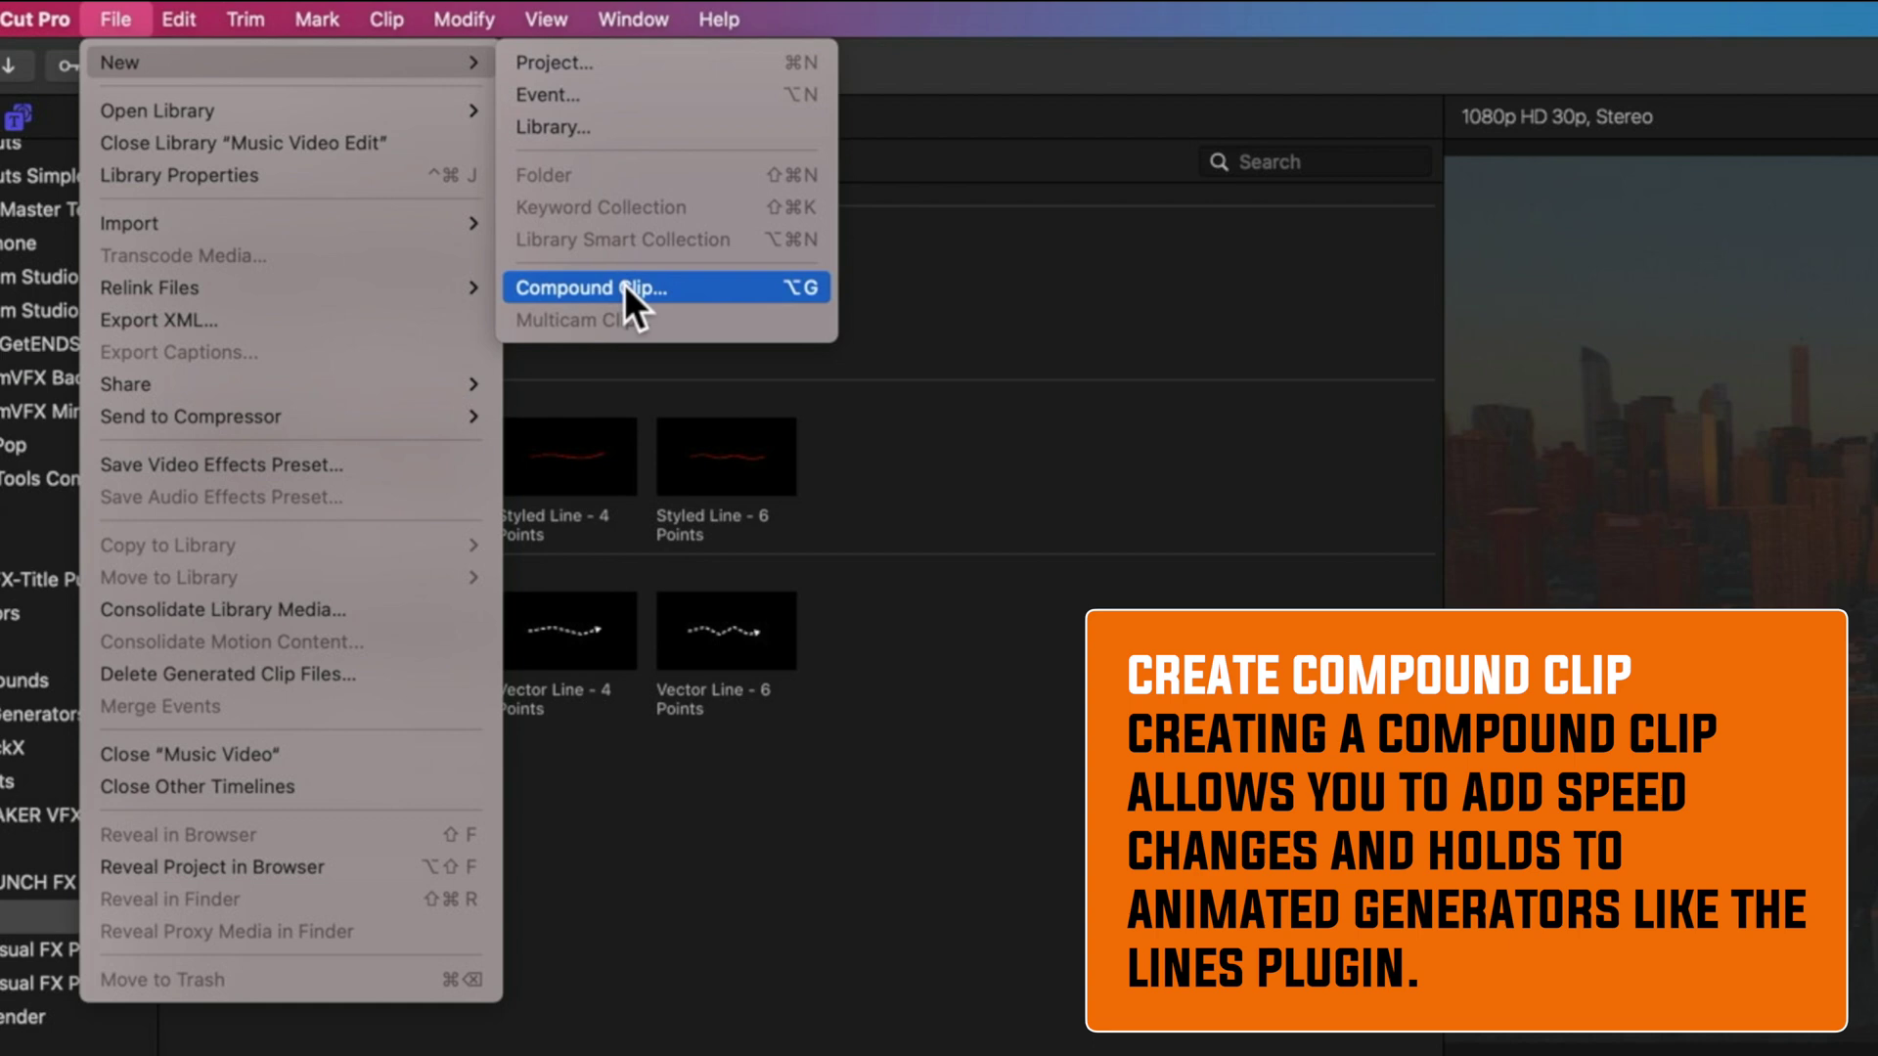
click(624, 286)
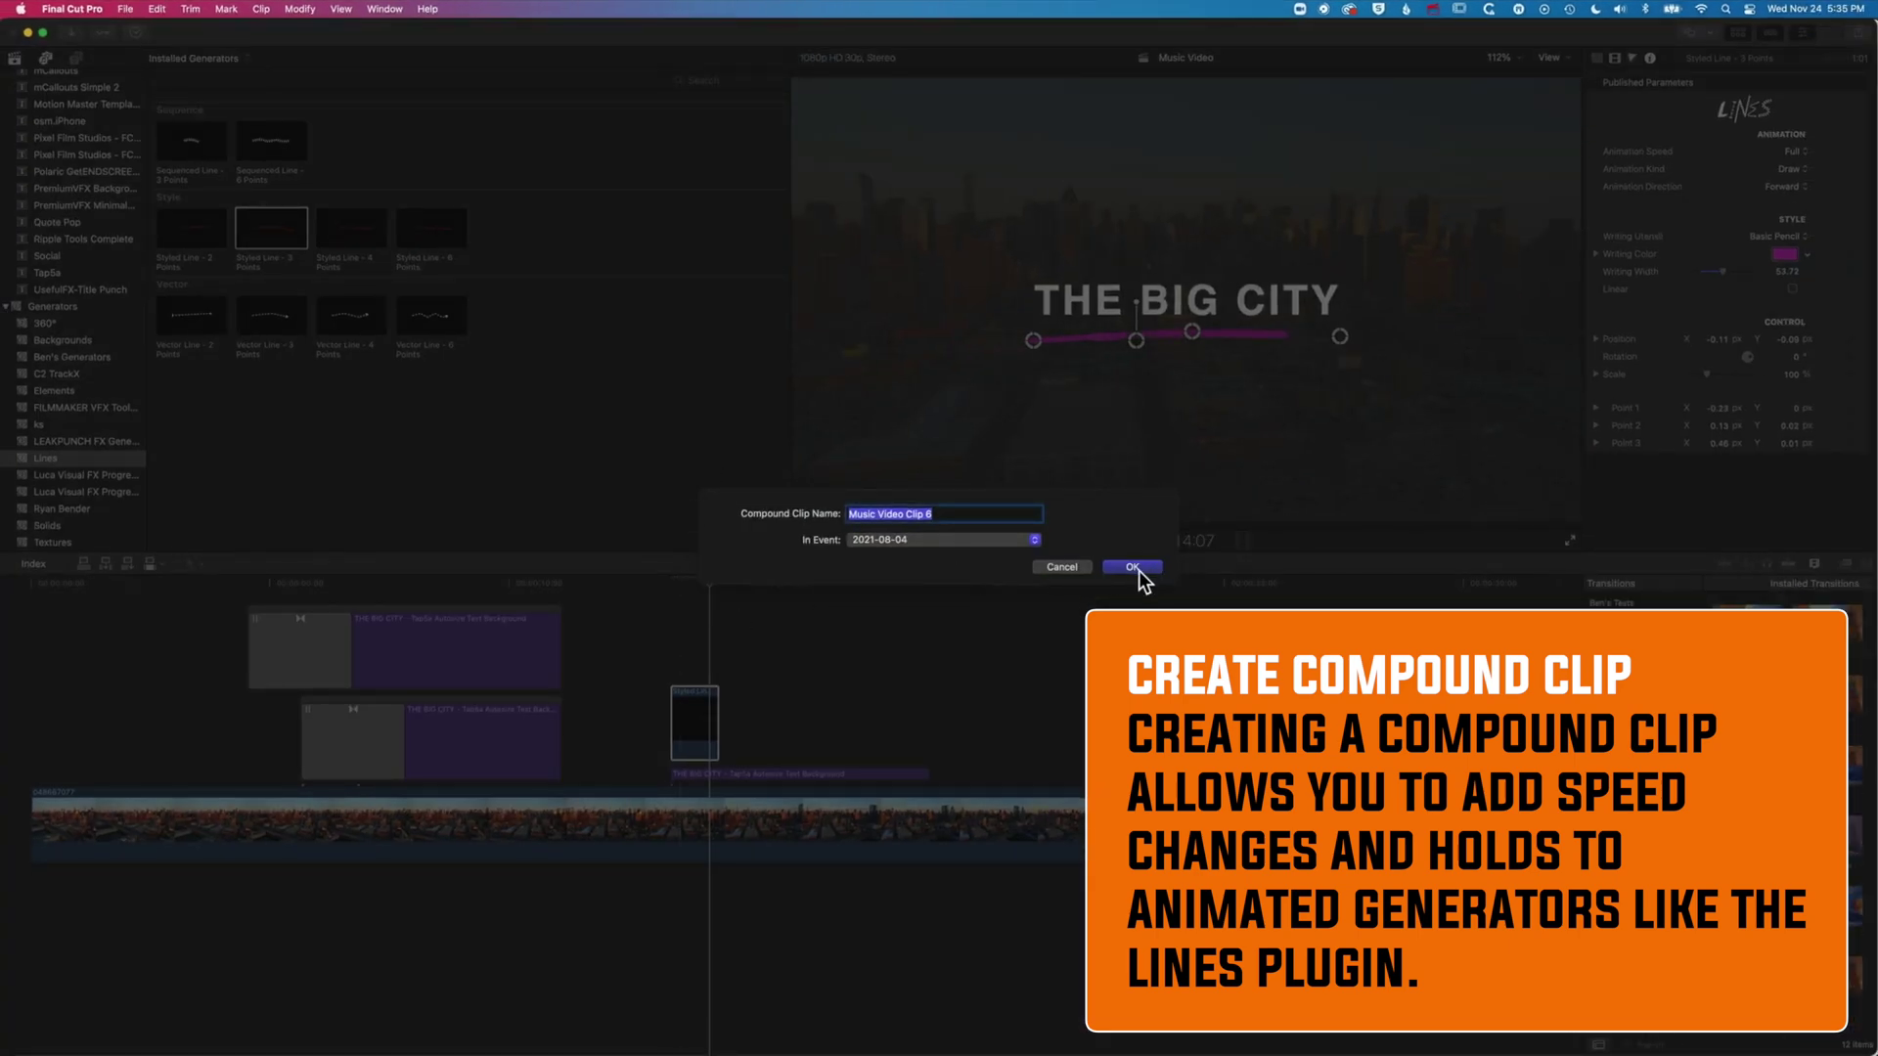
click(1132, 567)
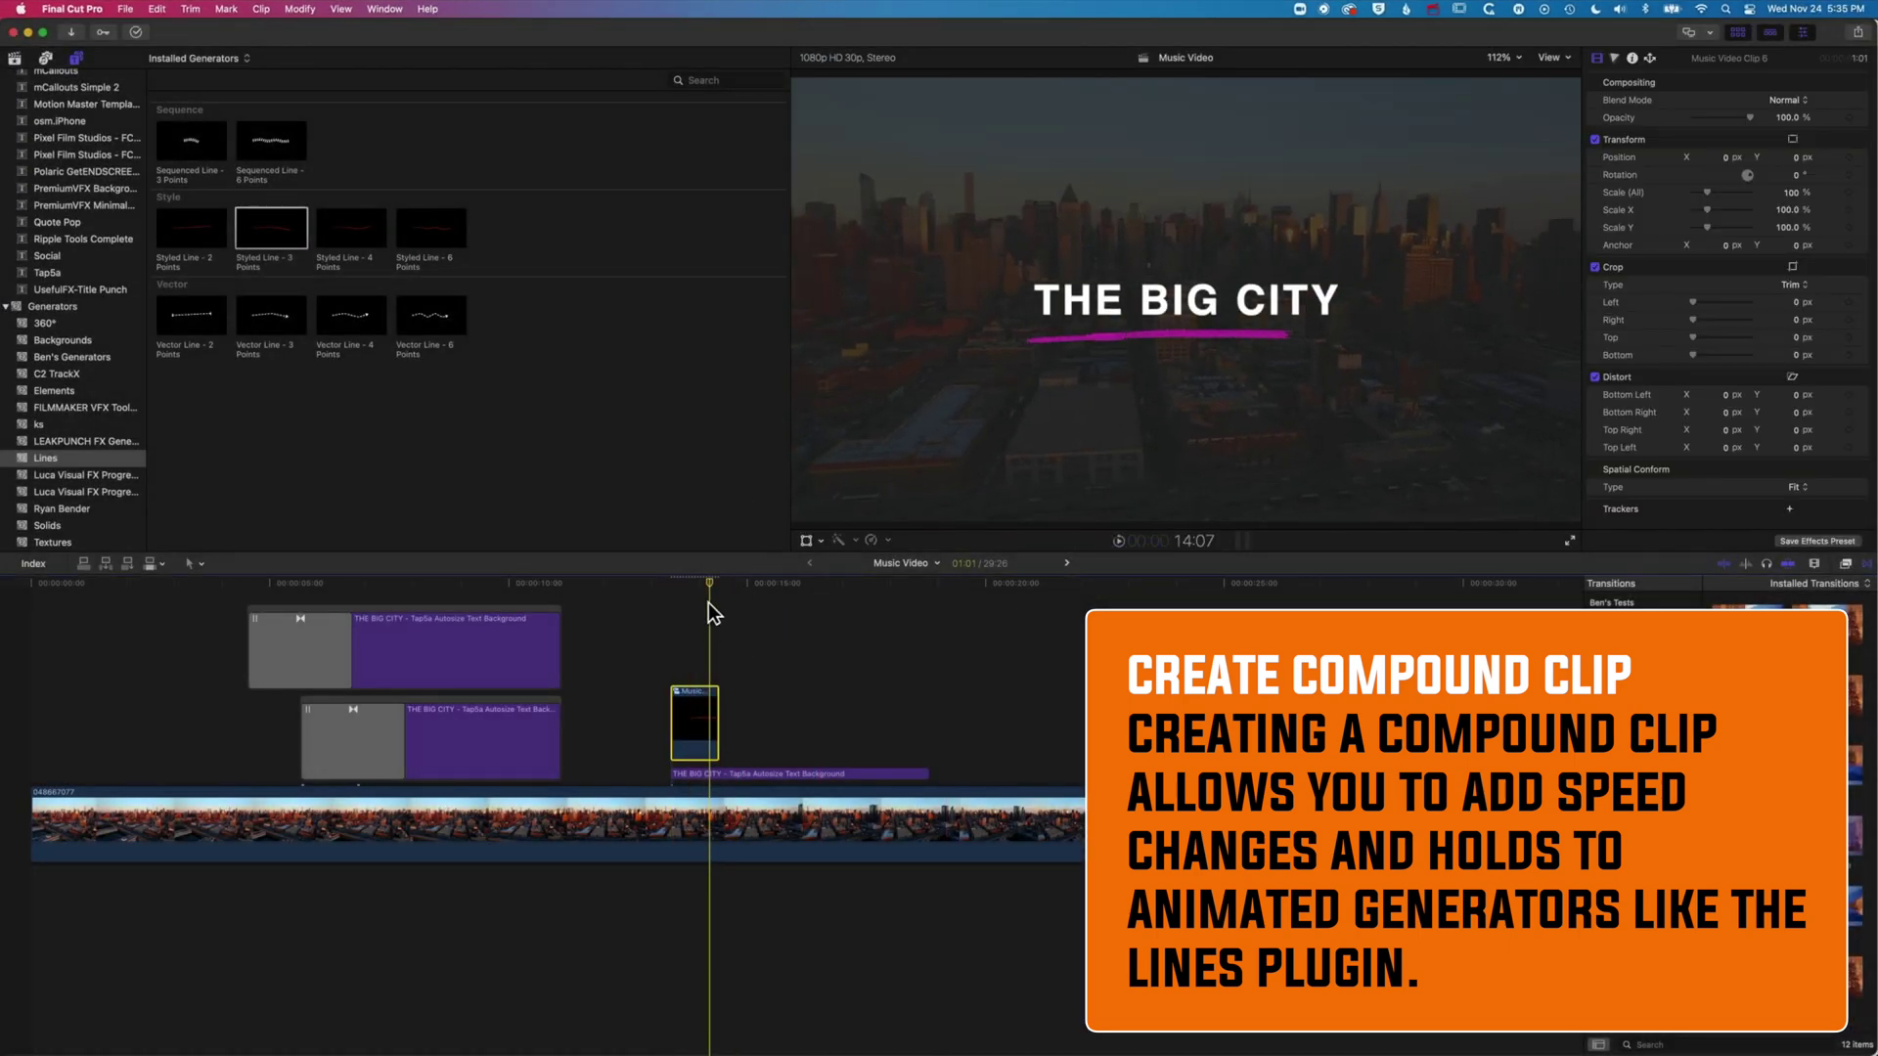
Step: Add a hold frame at the last frame of the line's compound clip and extend the hold to the end of the title below
click(663, 584)
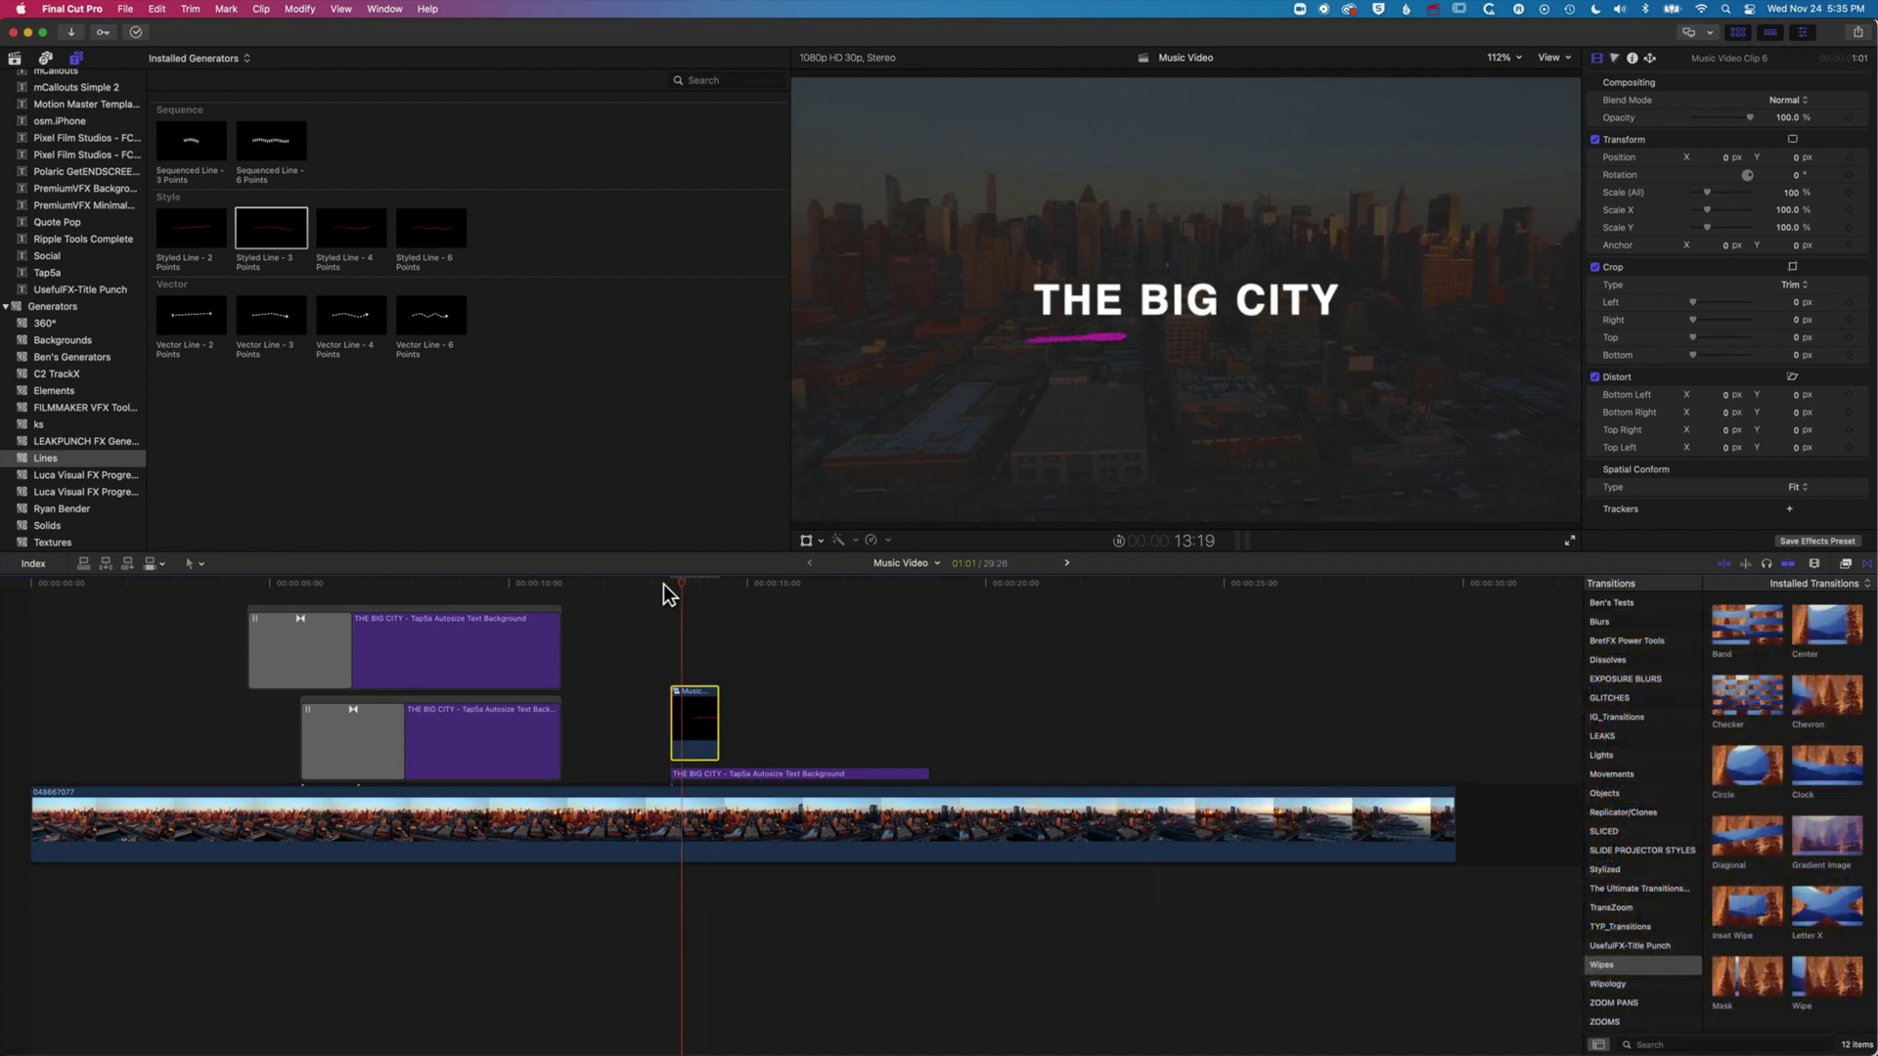
key(Right)
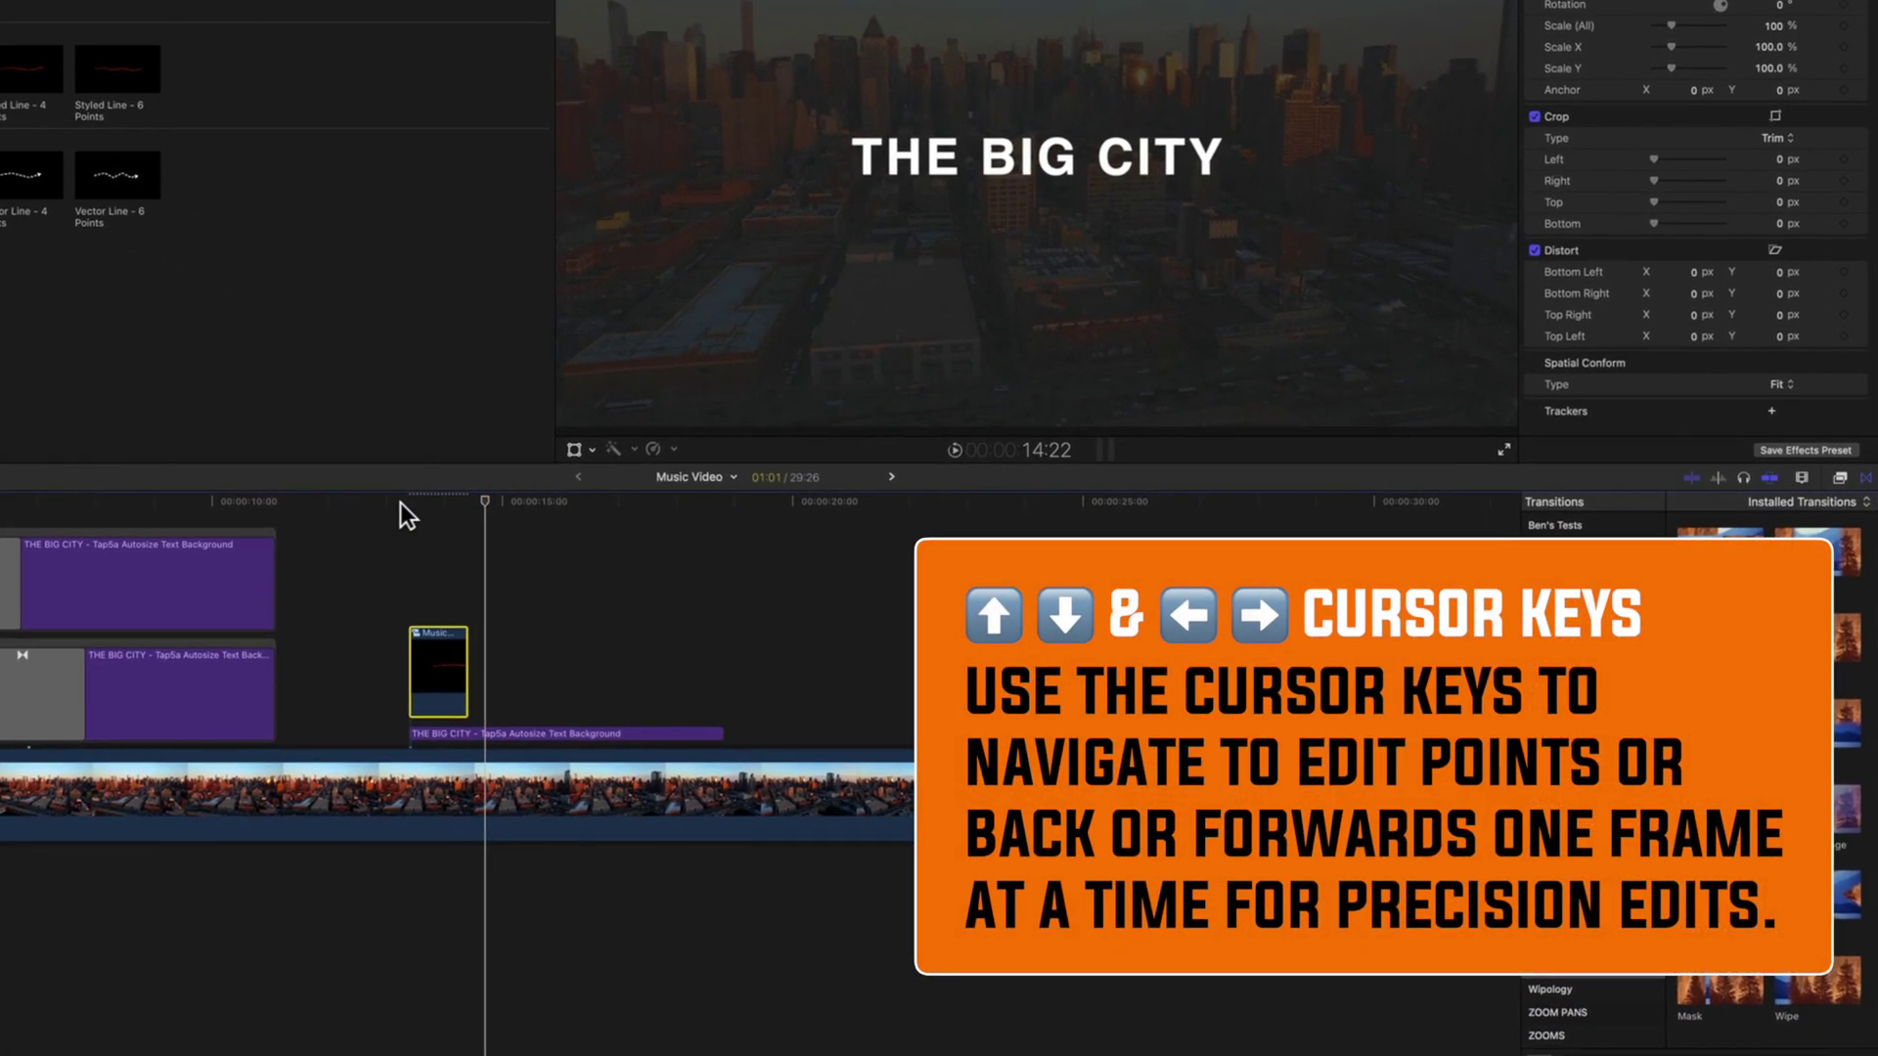
key(Up)
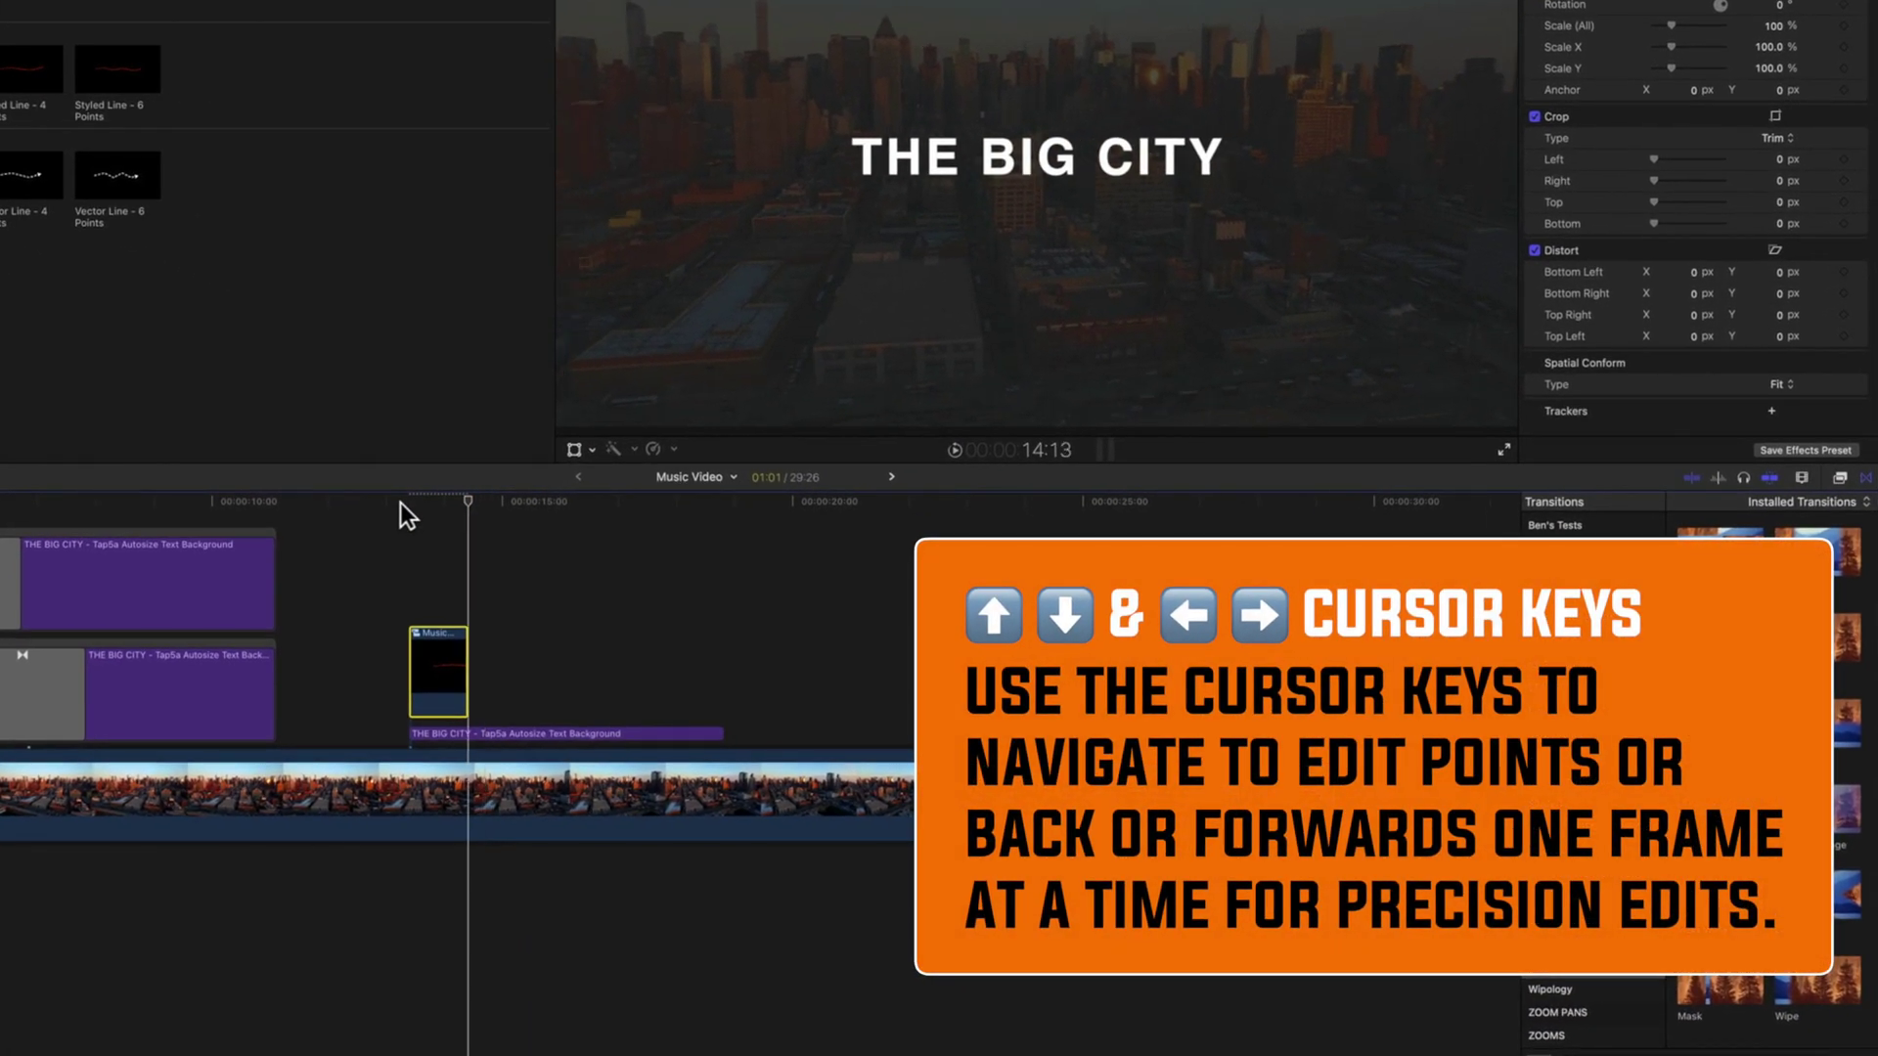
key(Left)
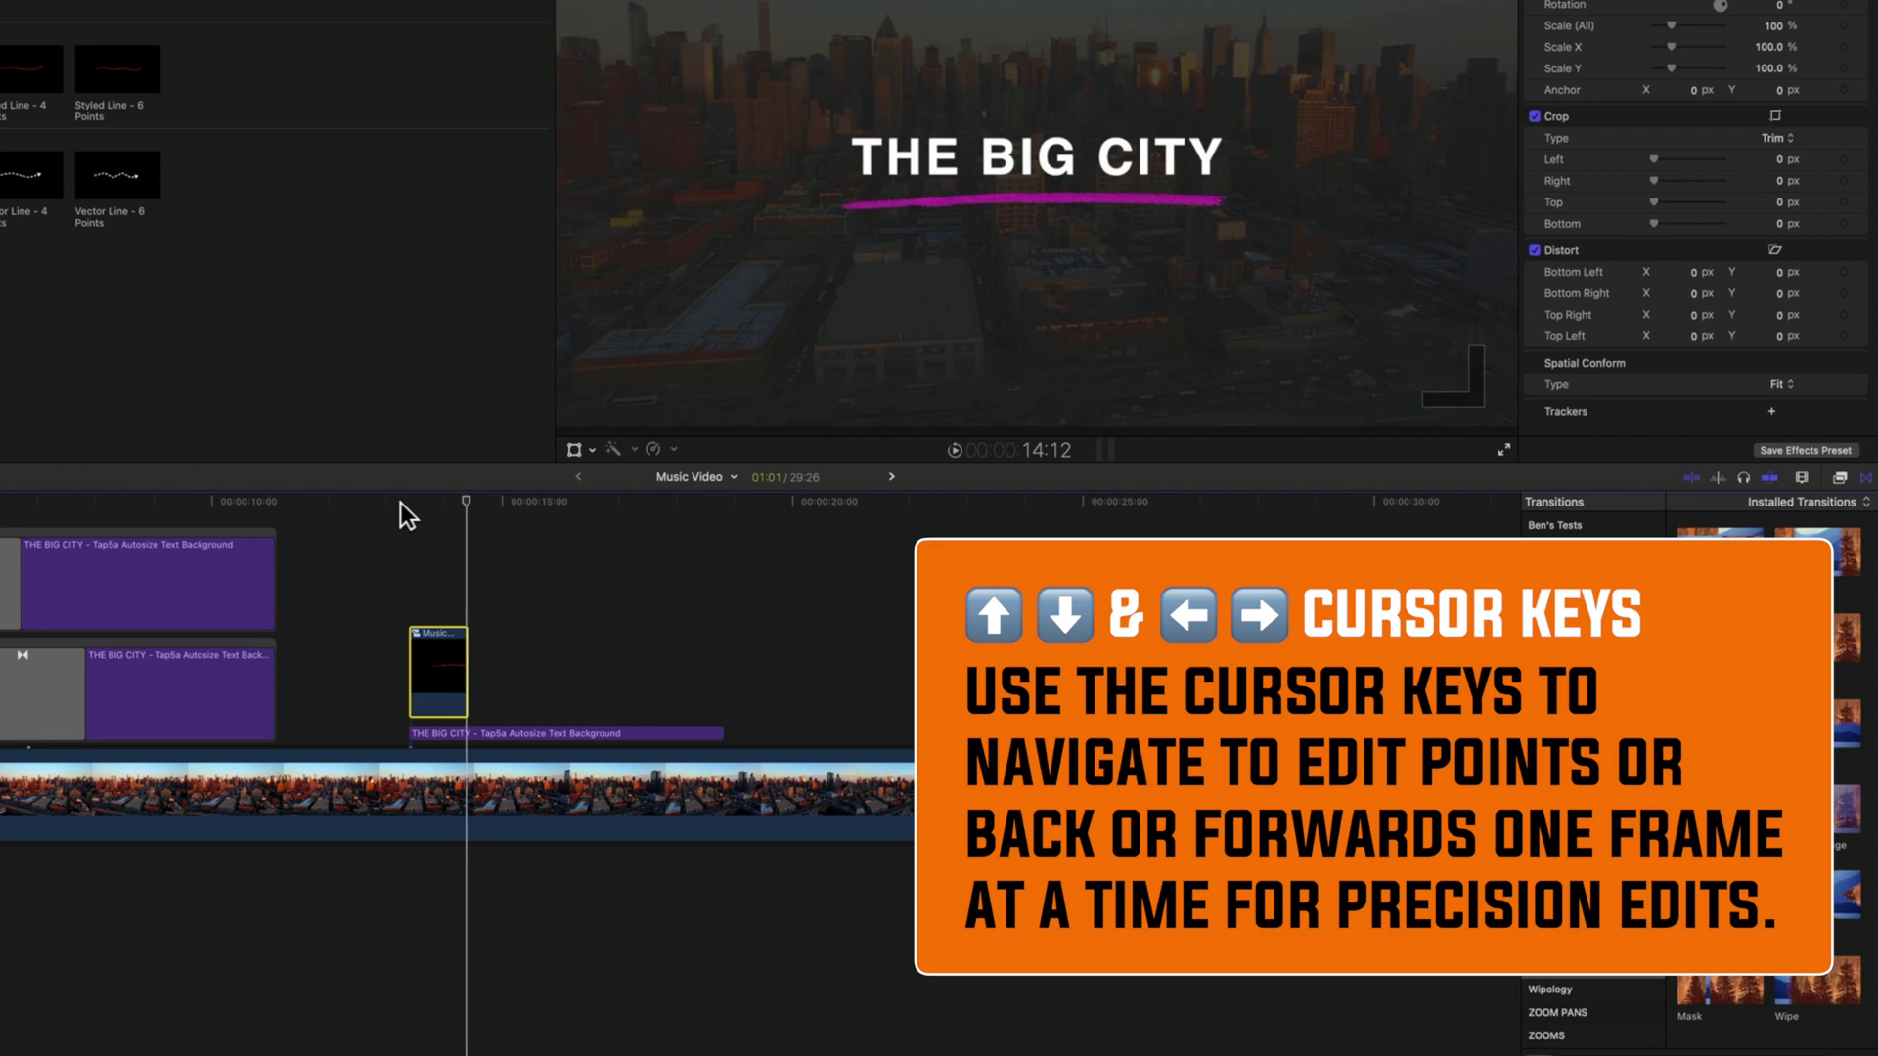
key(shift+h)
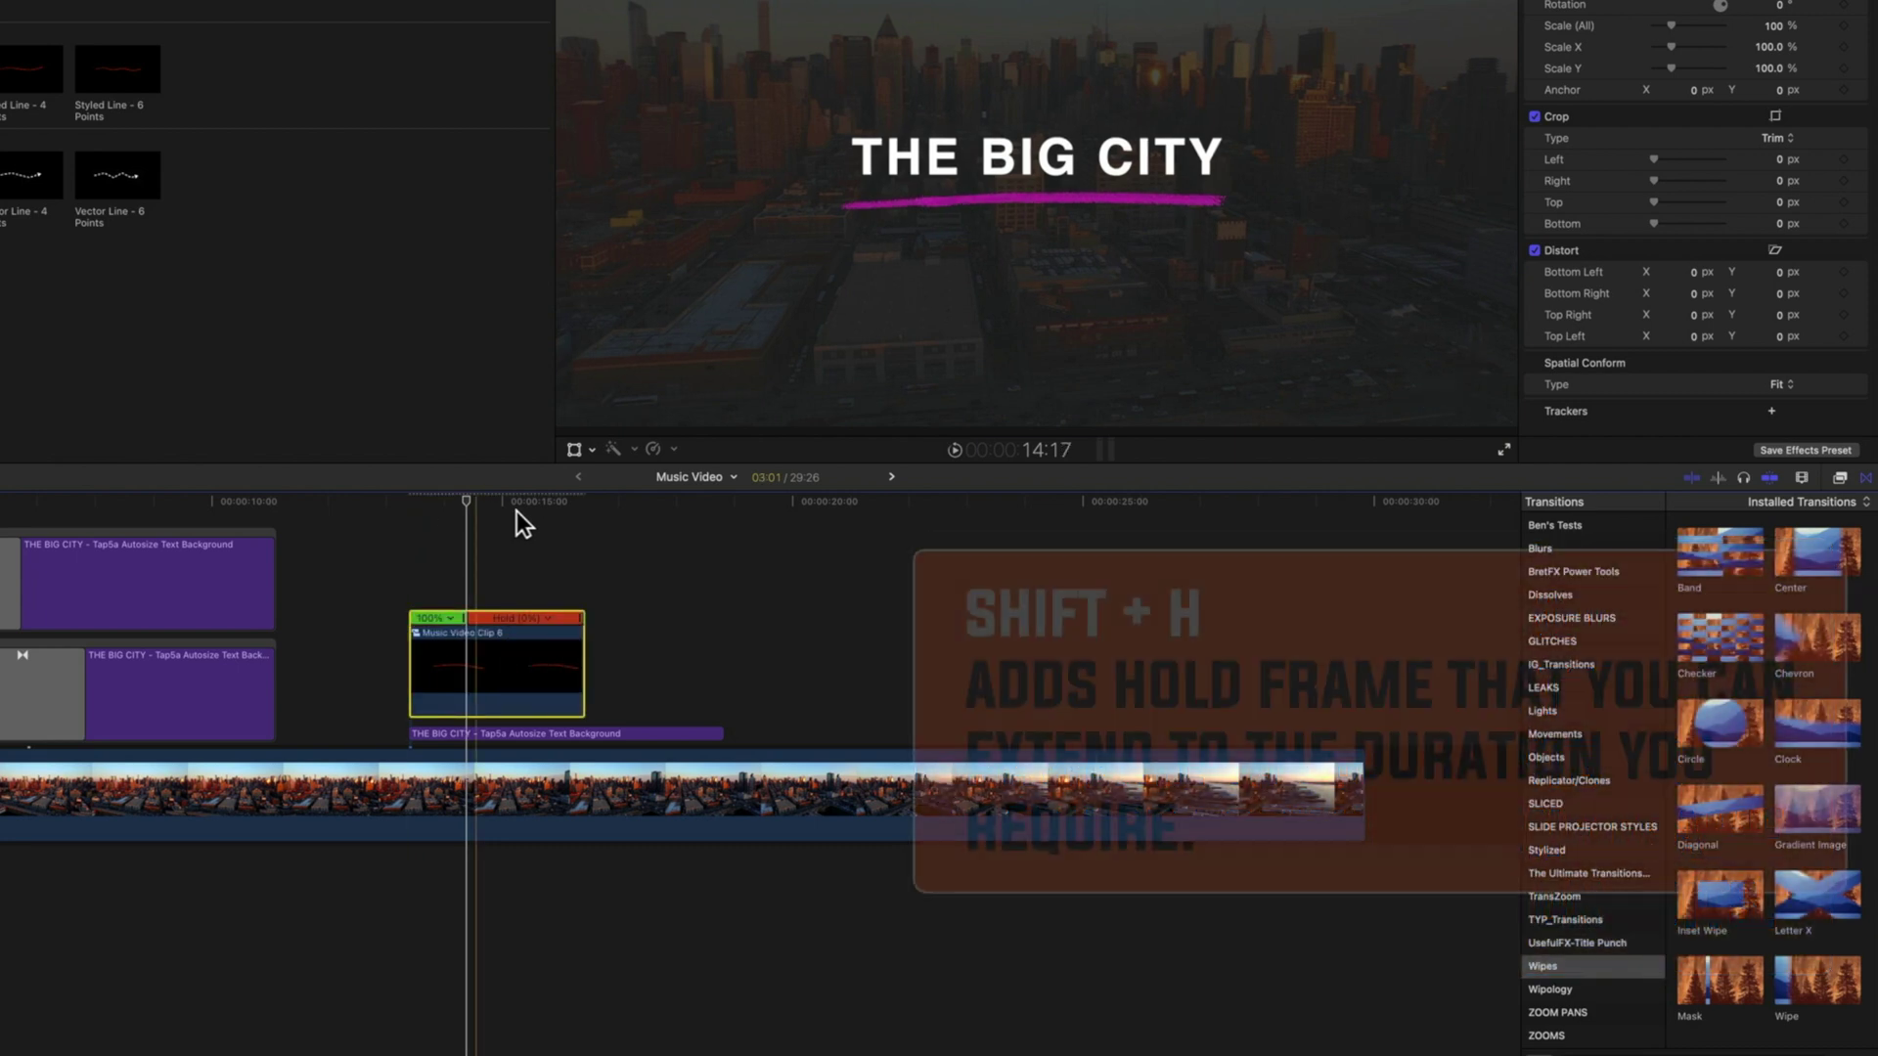
drag(583, 618, 721, 640)
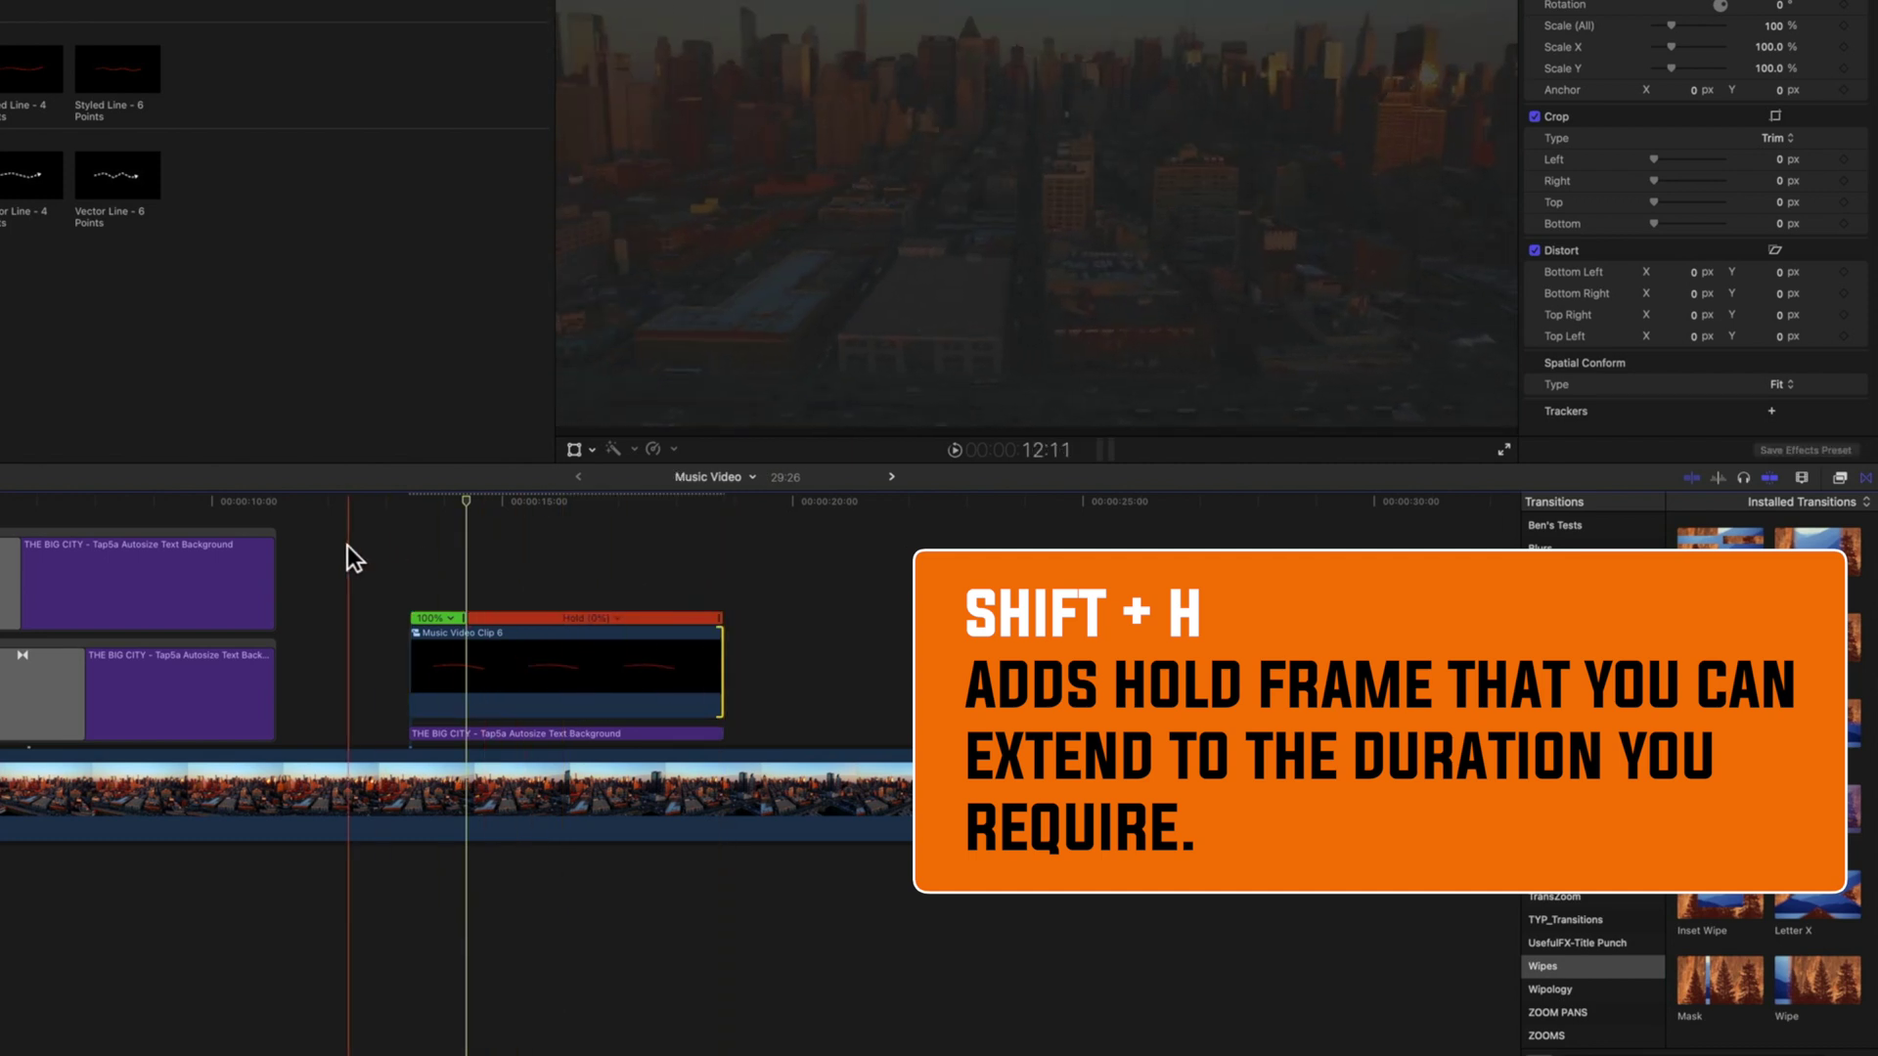
key(space)
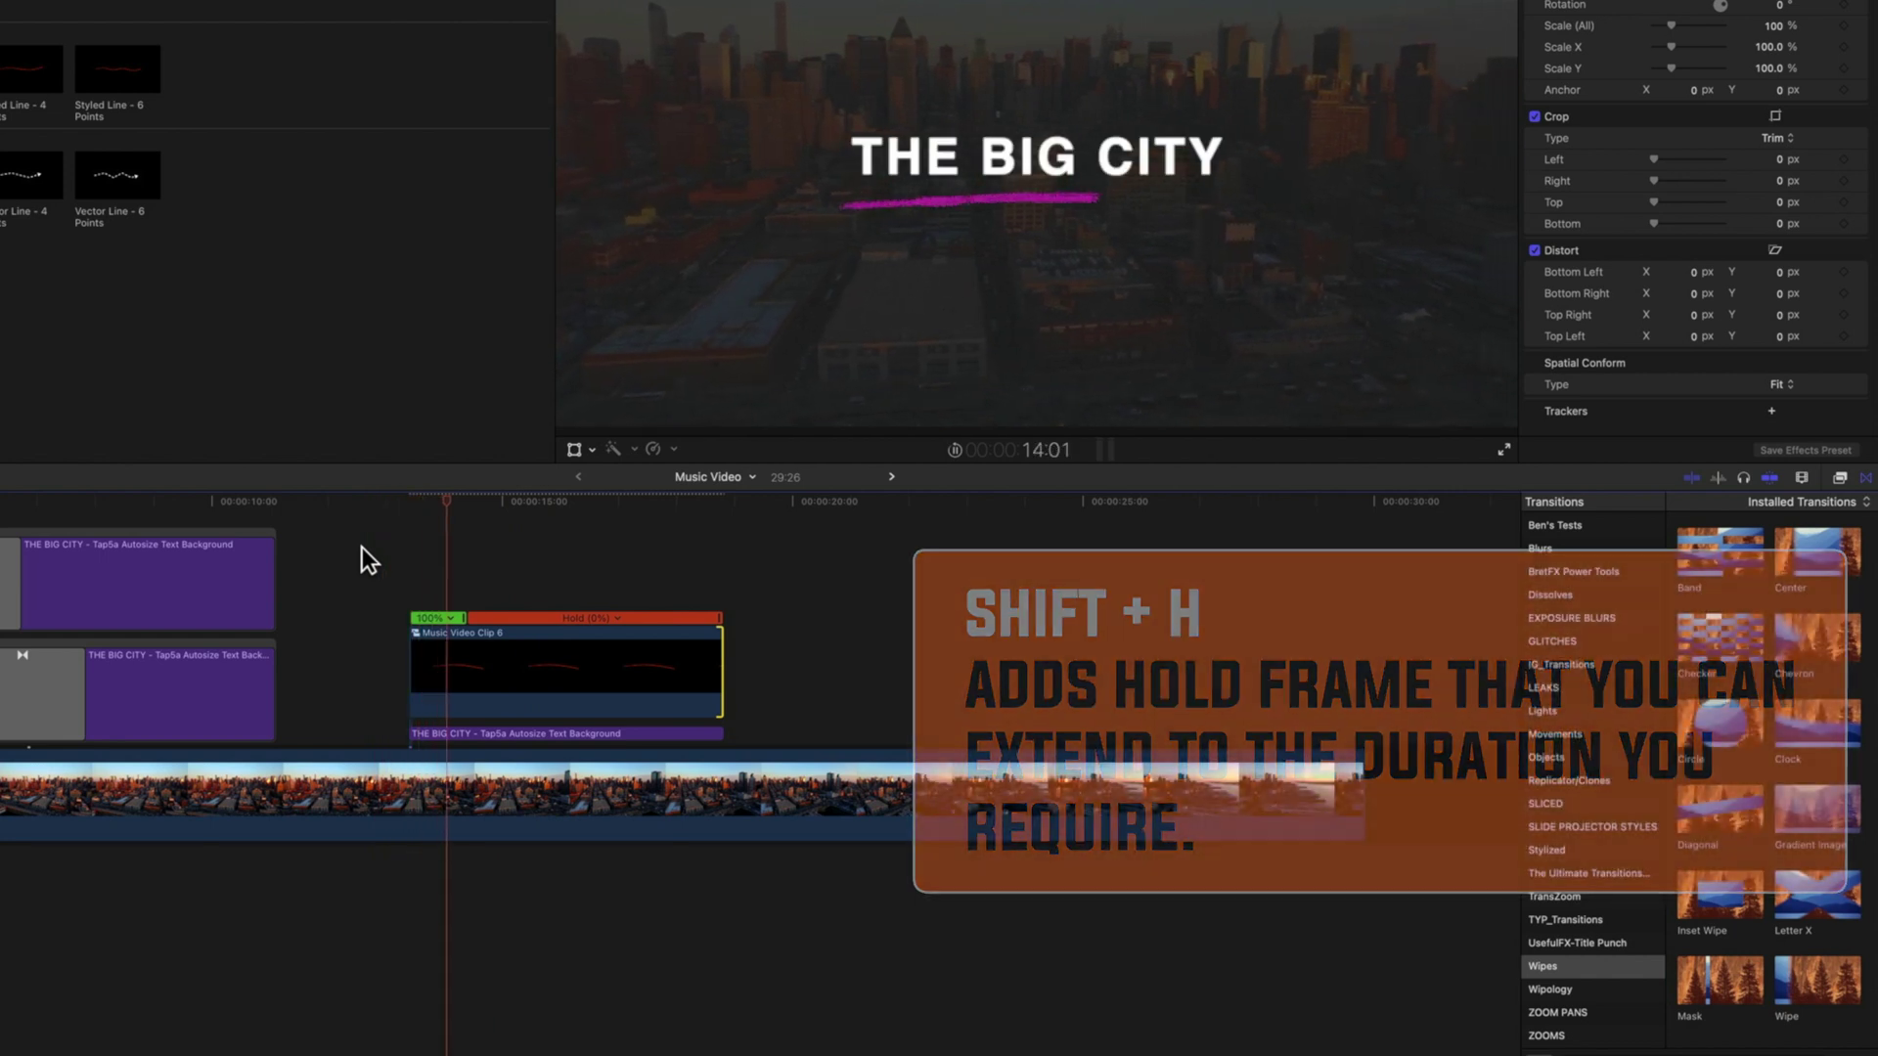
Step: Speed up the line-drawing segment before the hold to 120% and play back the result
click(456, 622)
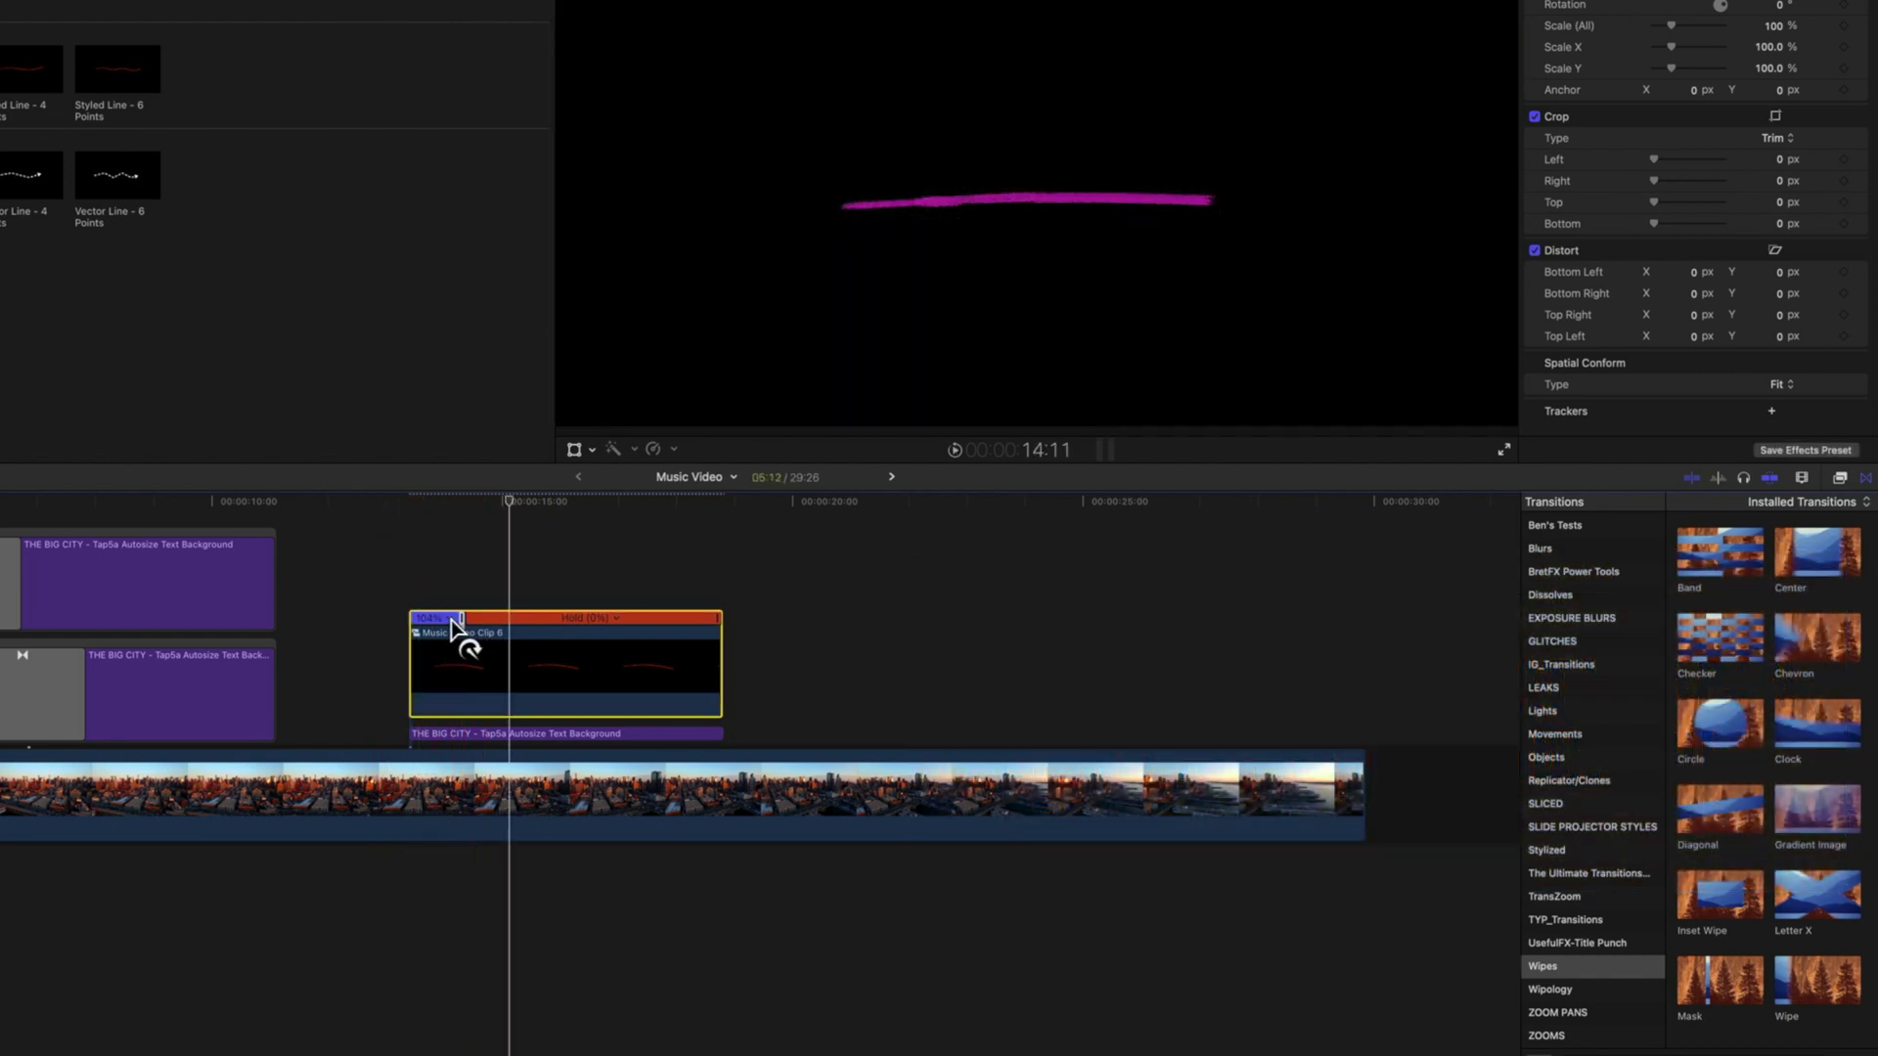
key(space)
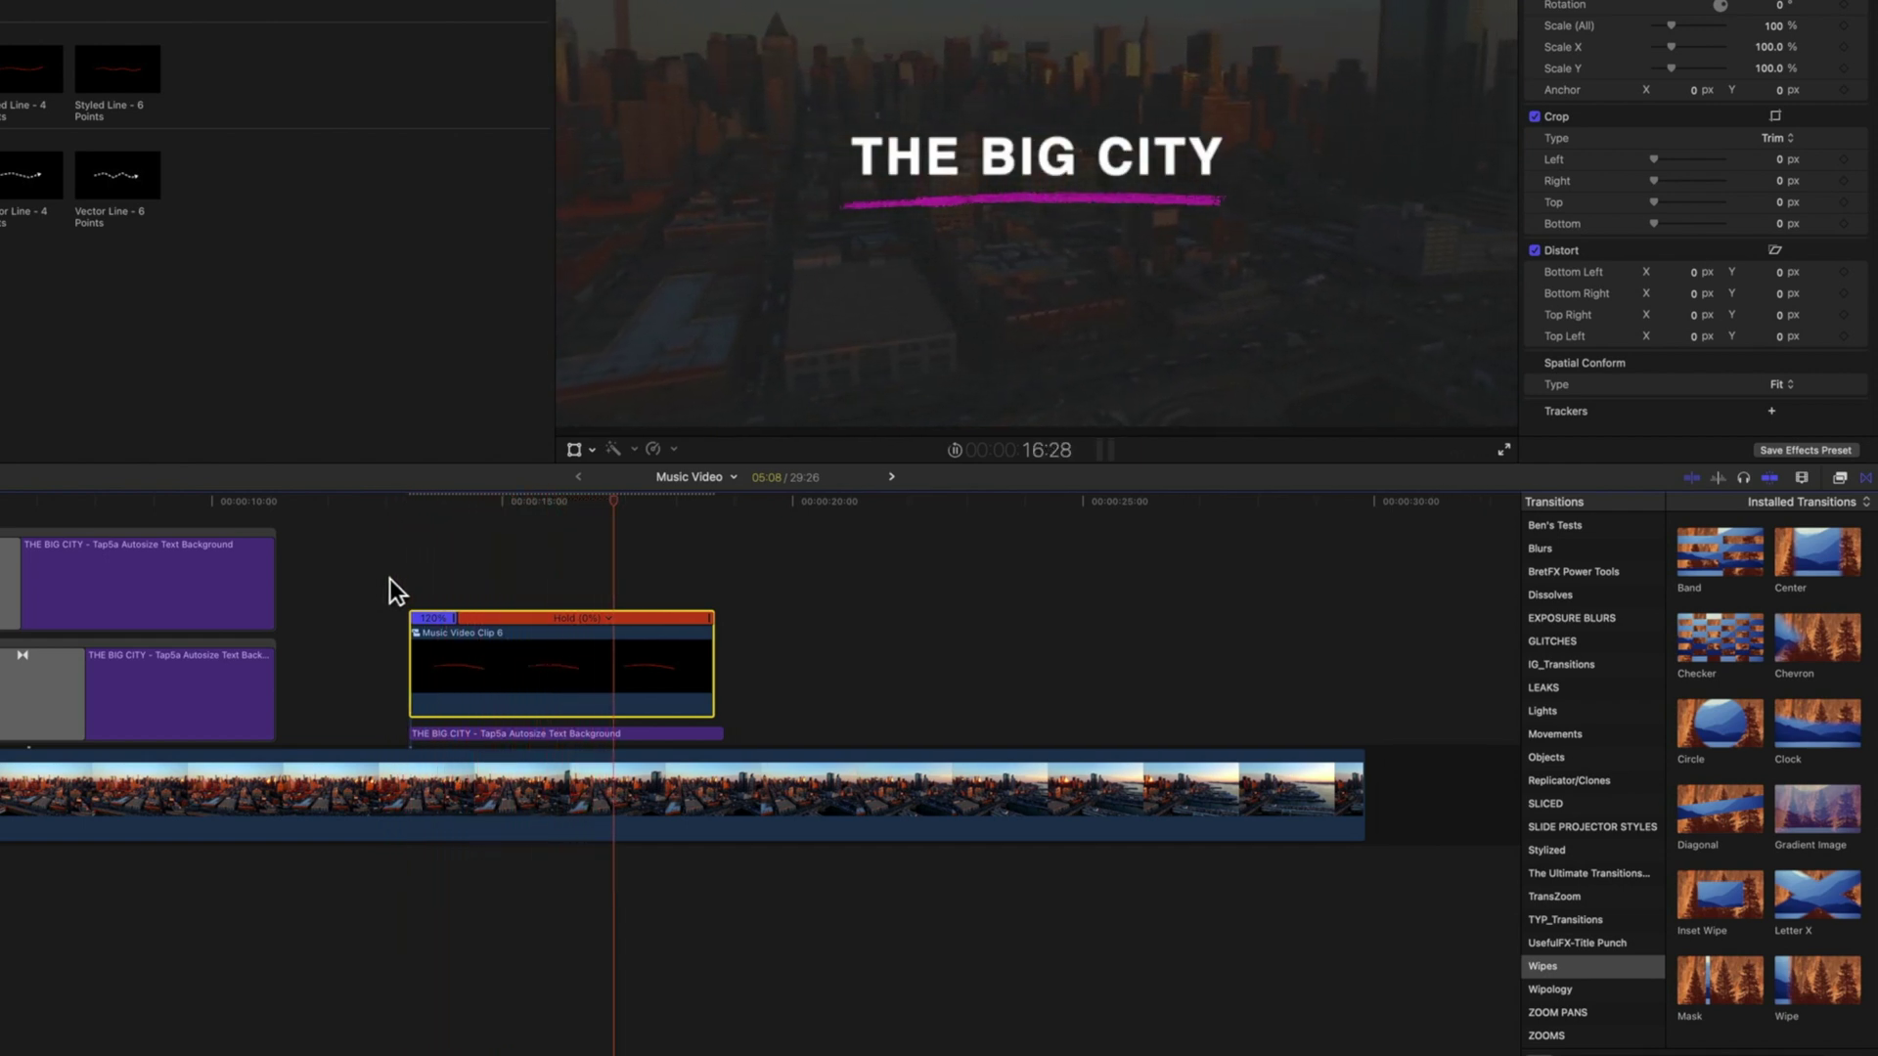
key(space)
Step: Add the default cross-fade transition to the end of both the line compound clip and the title, and preview the animation
key(super+t)
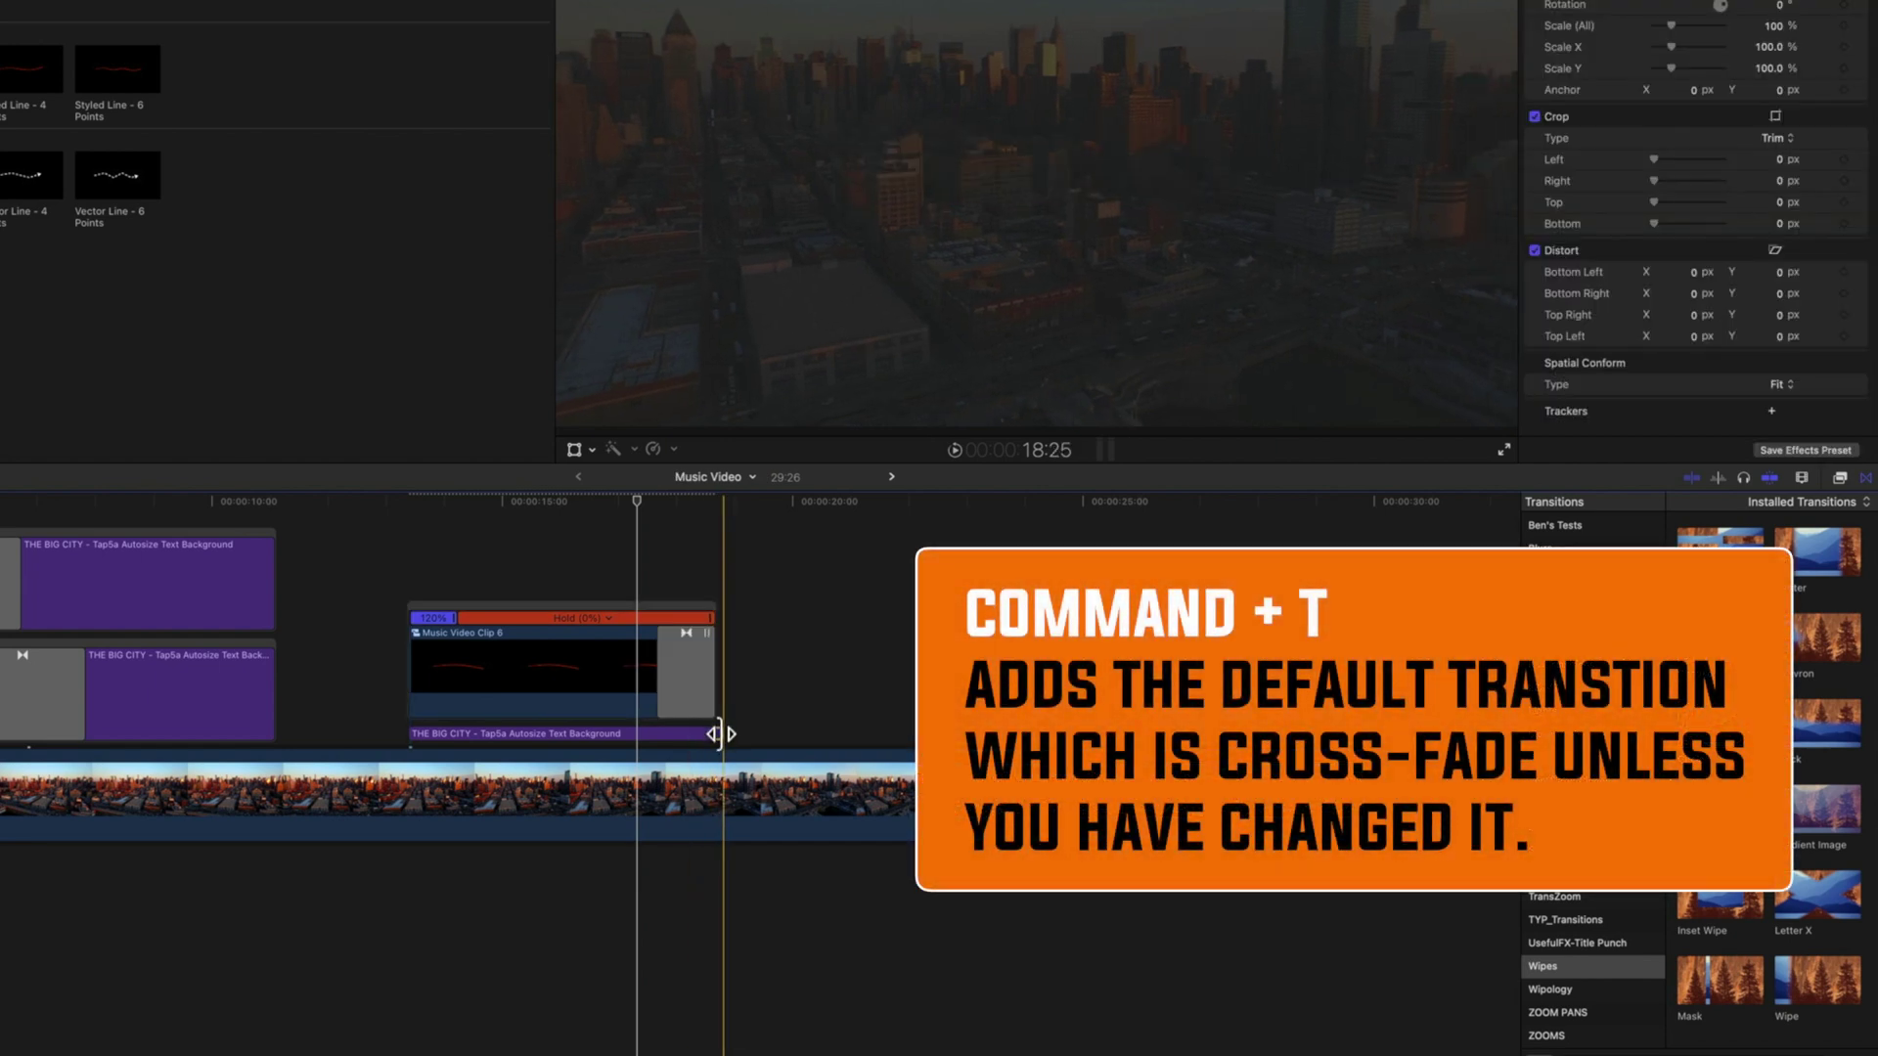
key(super+t)
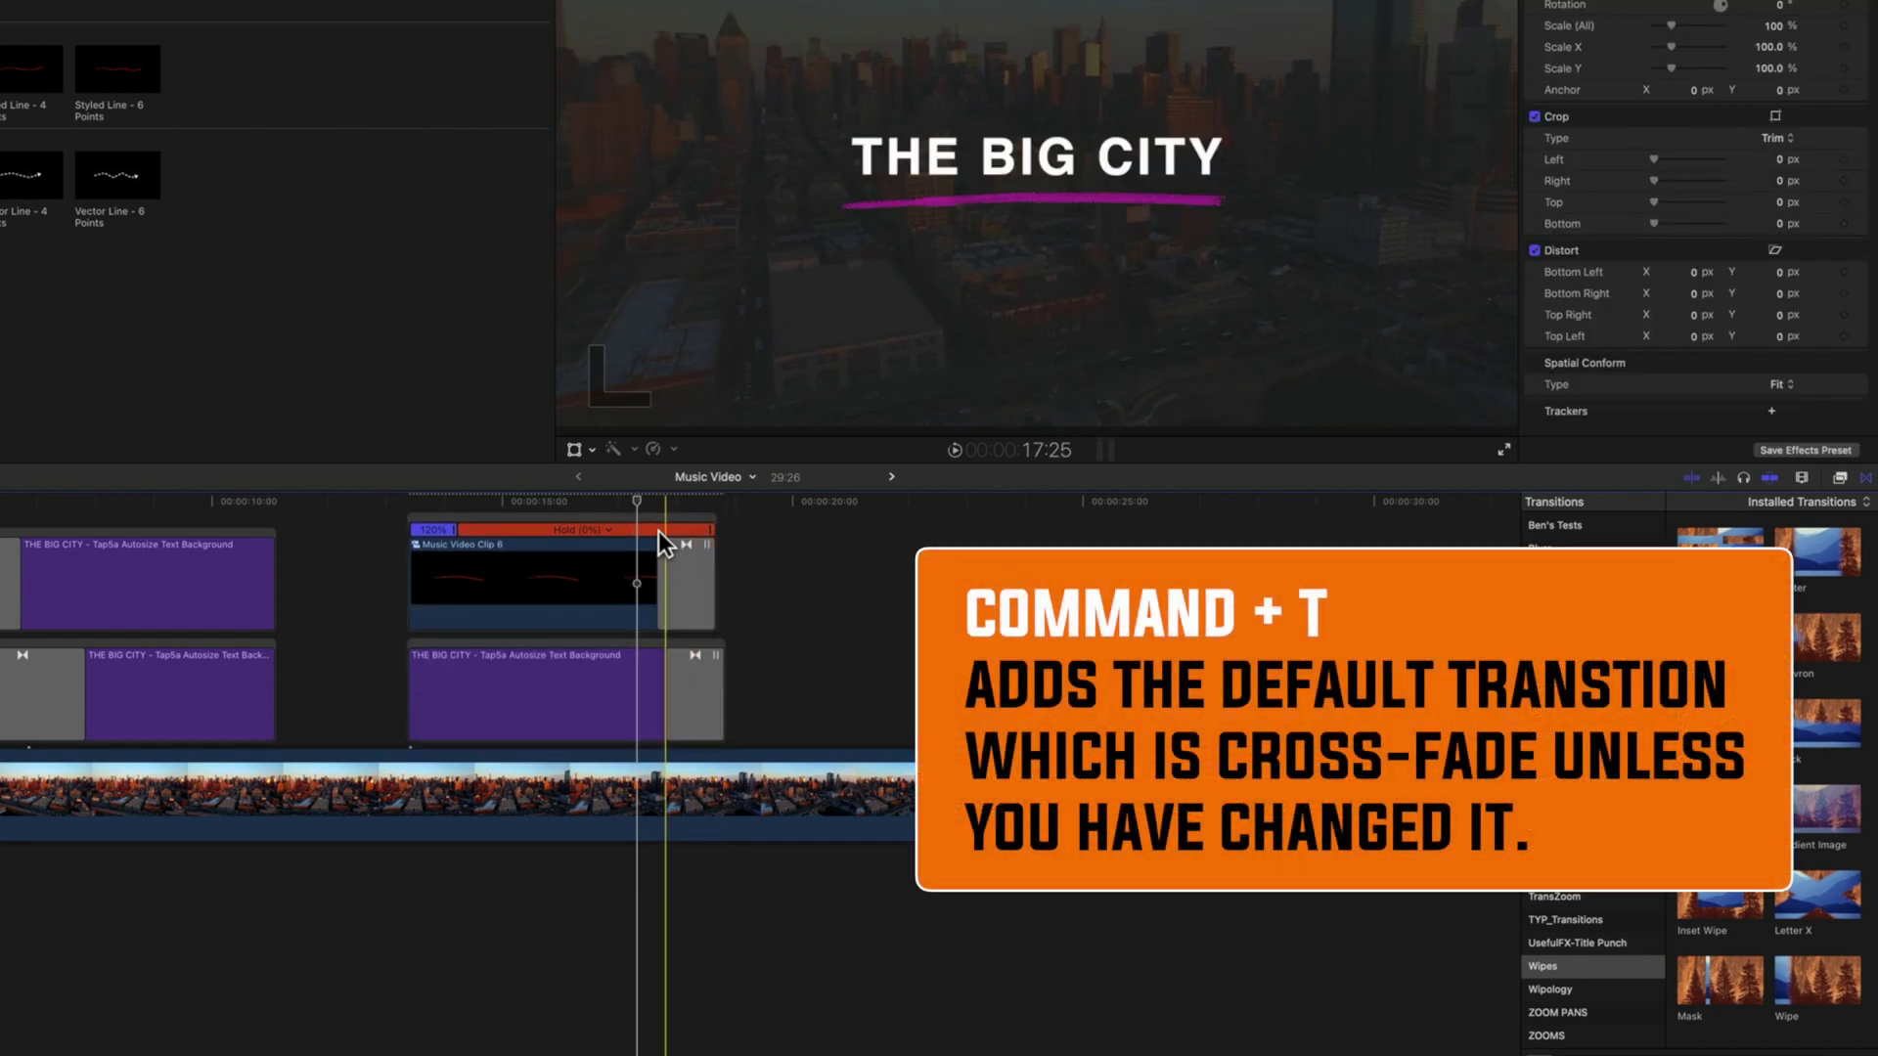
key(space)
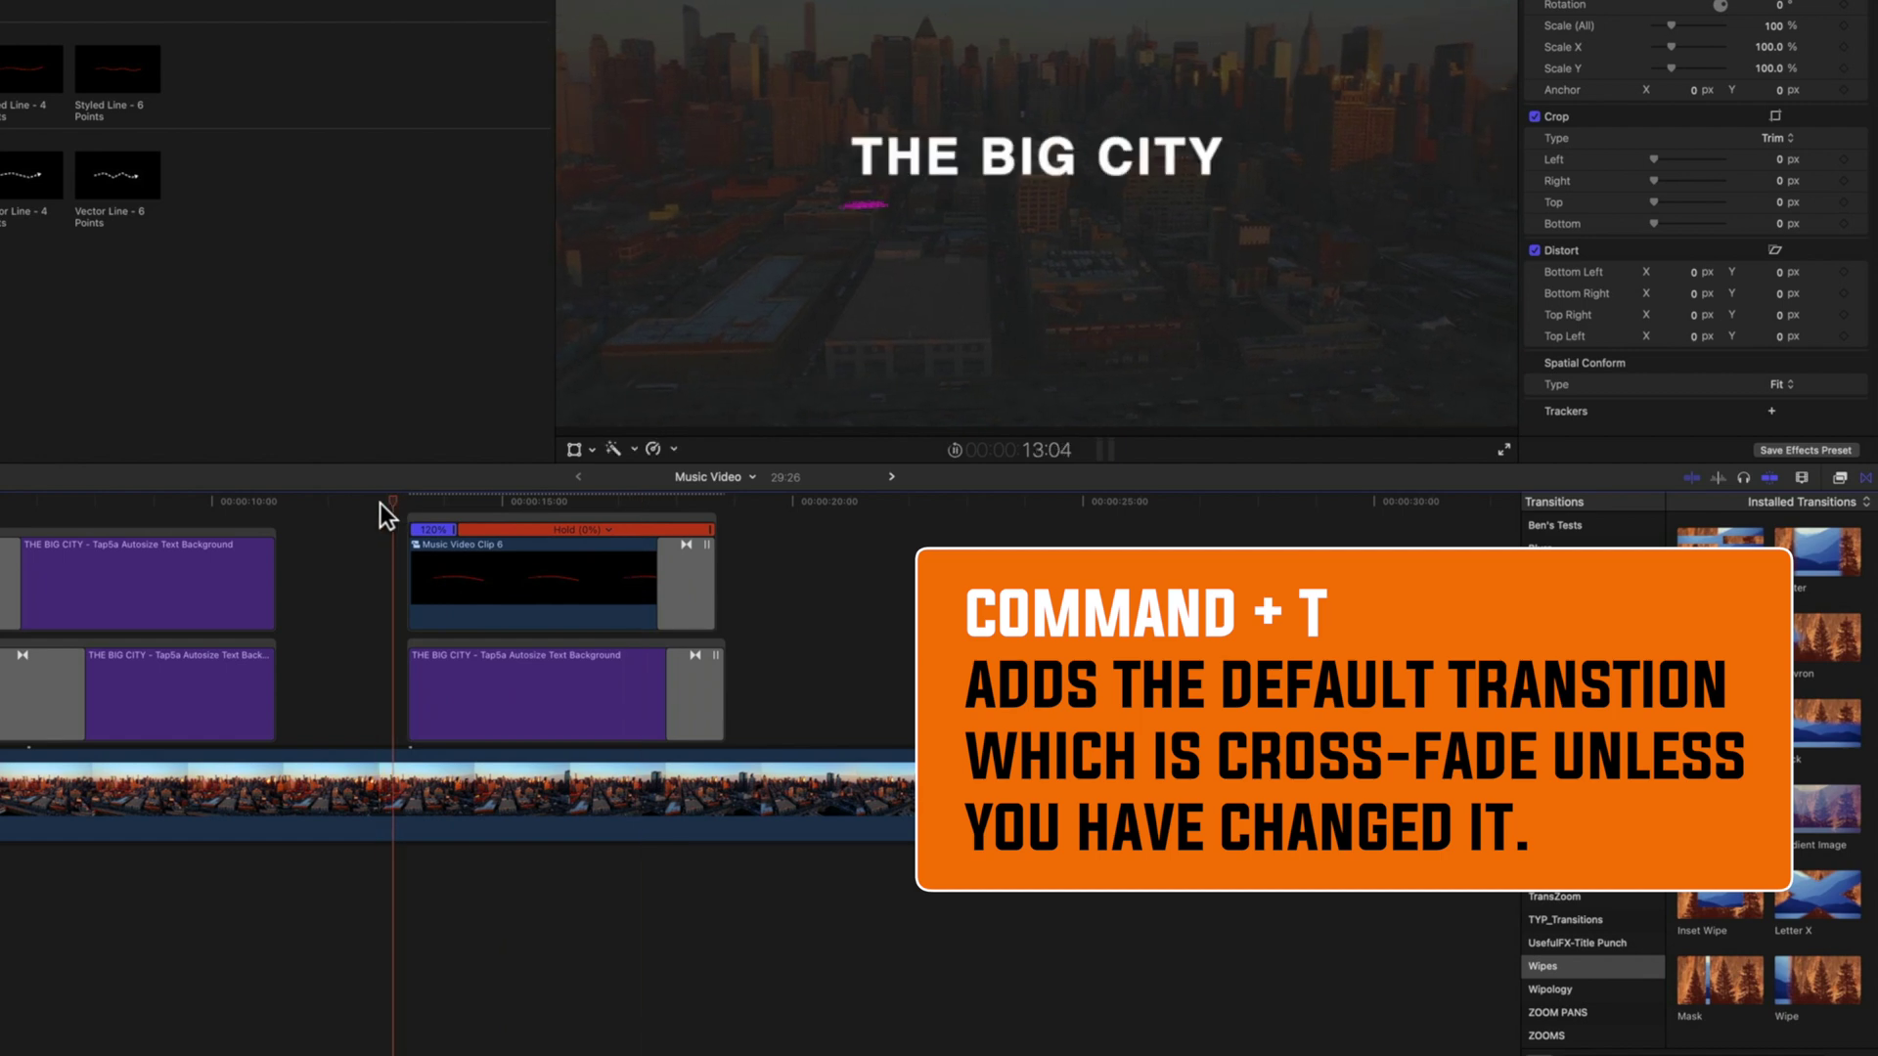
Step: Add the default transition to the title's start, trim that start to slightly after the line begins, and play back the finished title
click(421, 681)
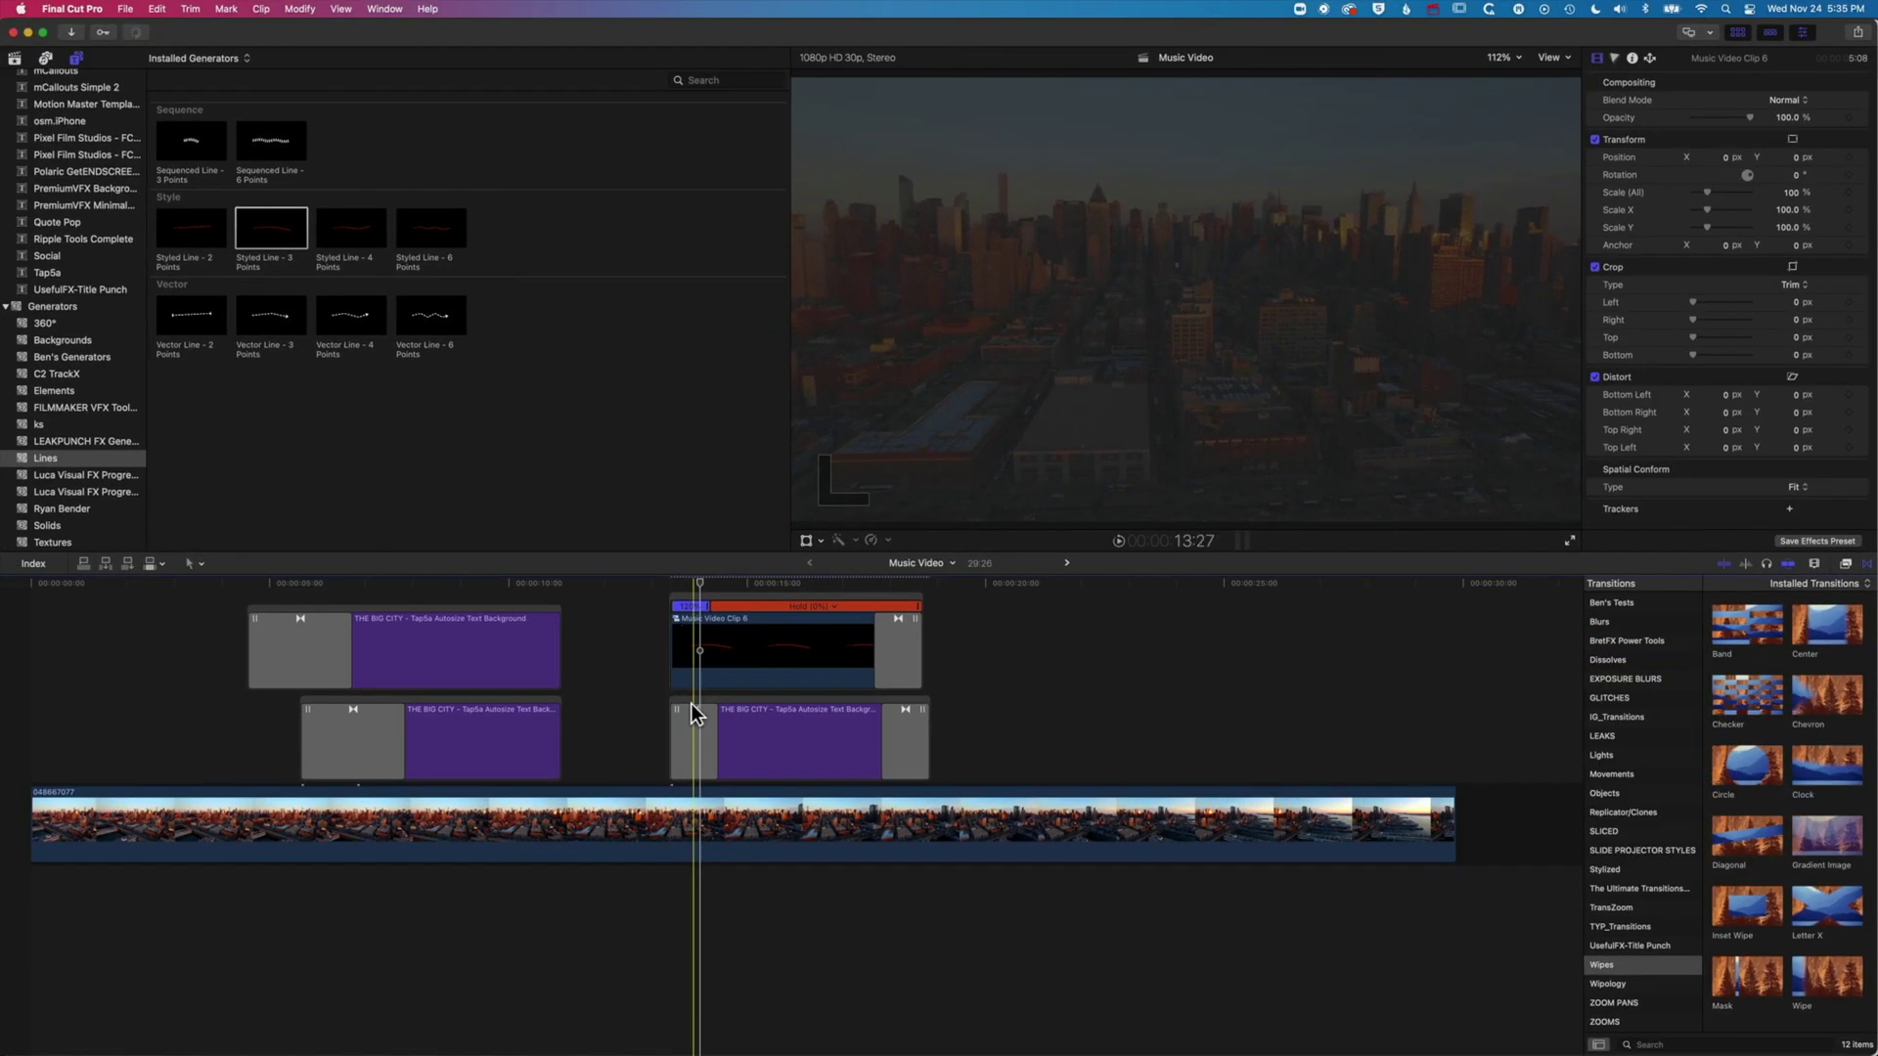
drag(694, 713, 713, 714)
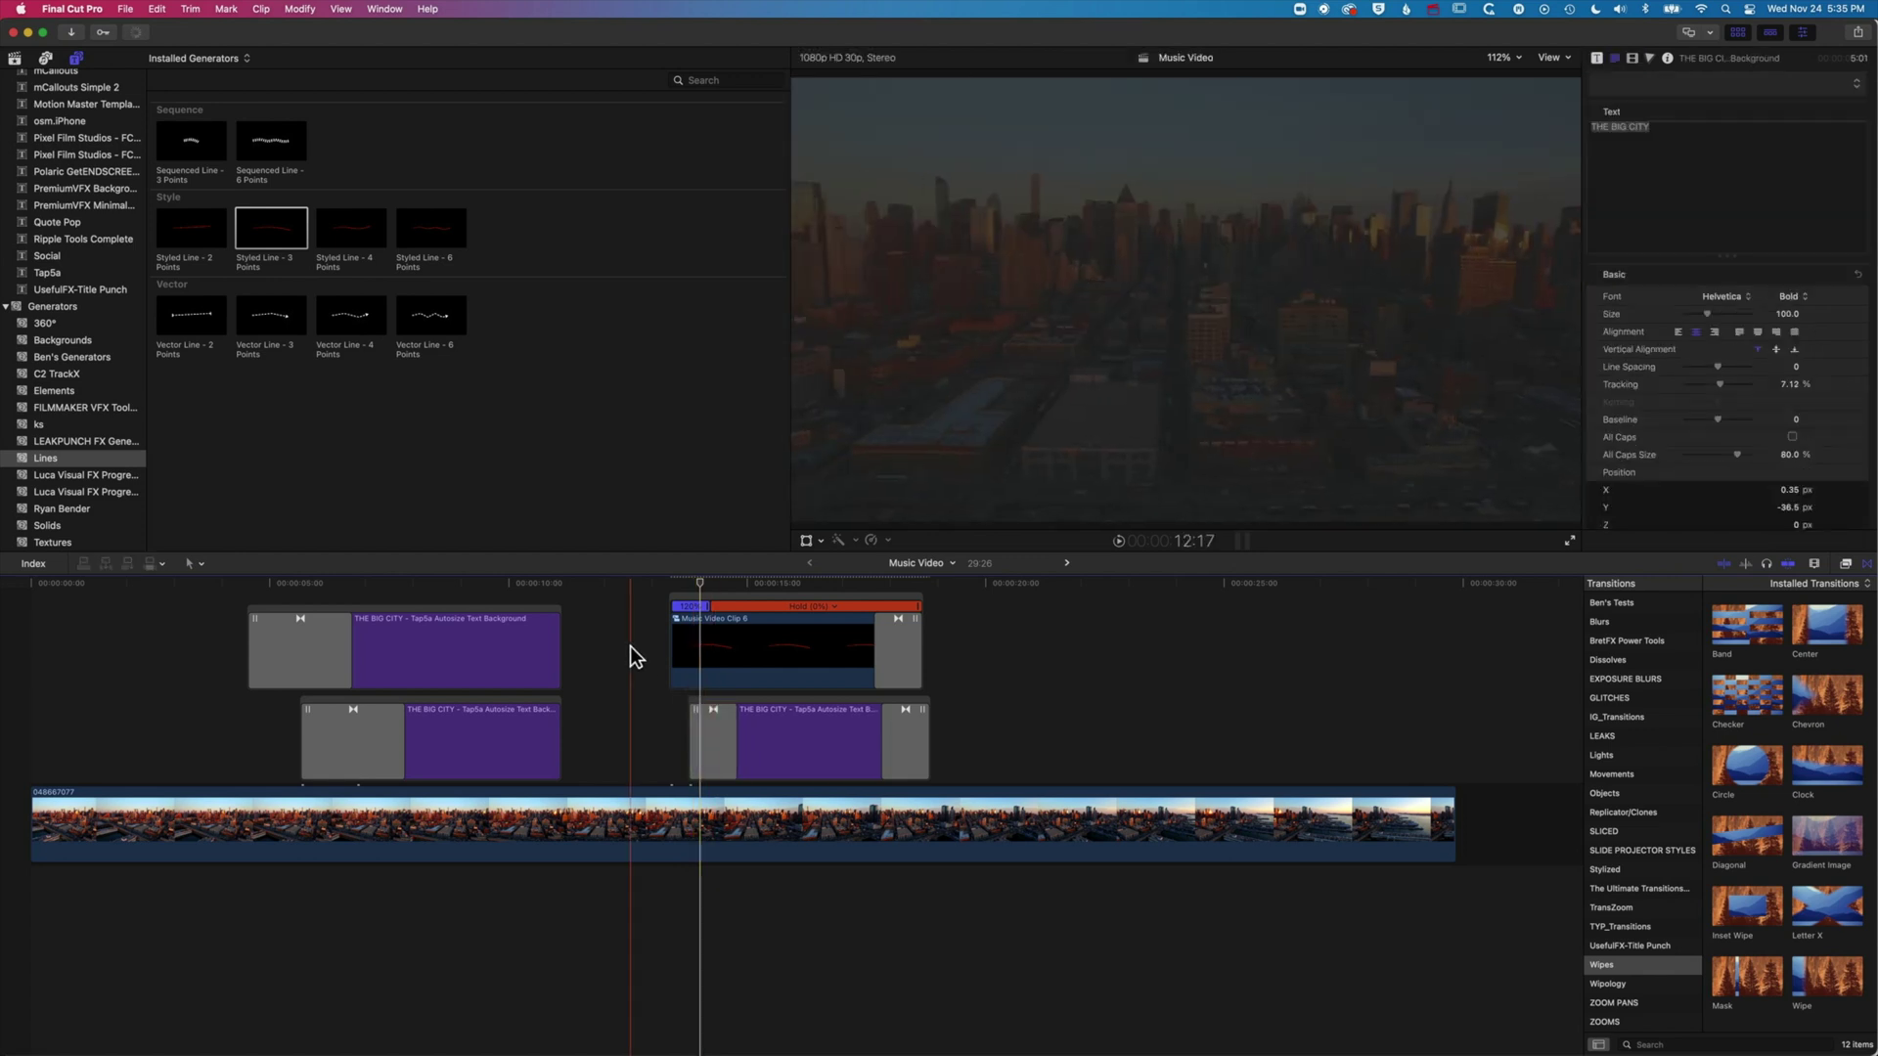
key(space)
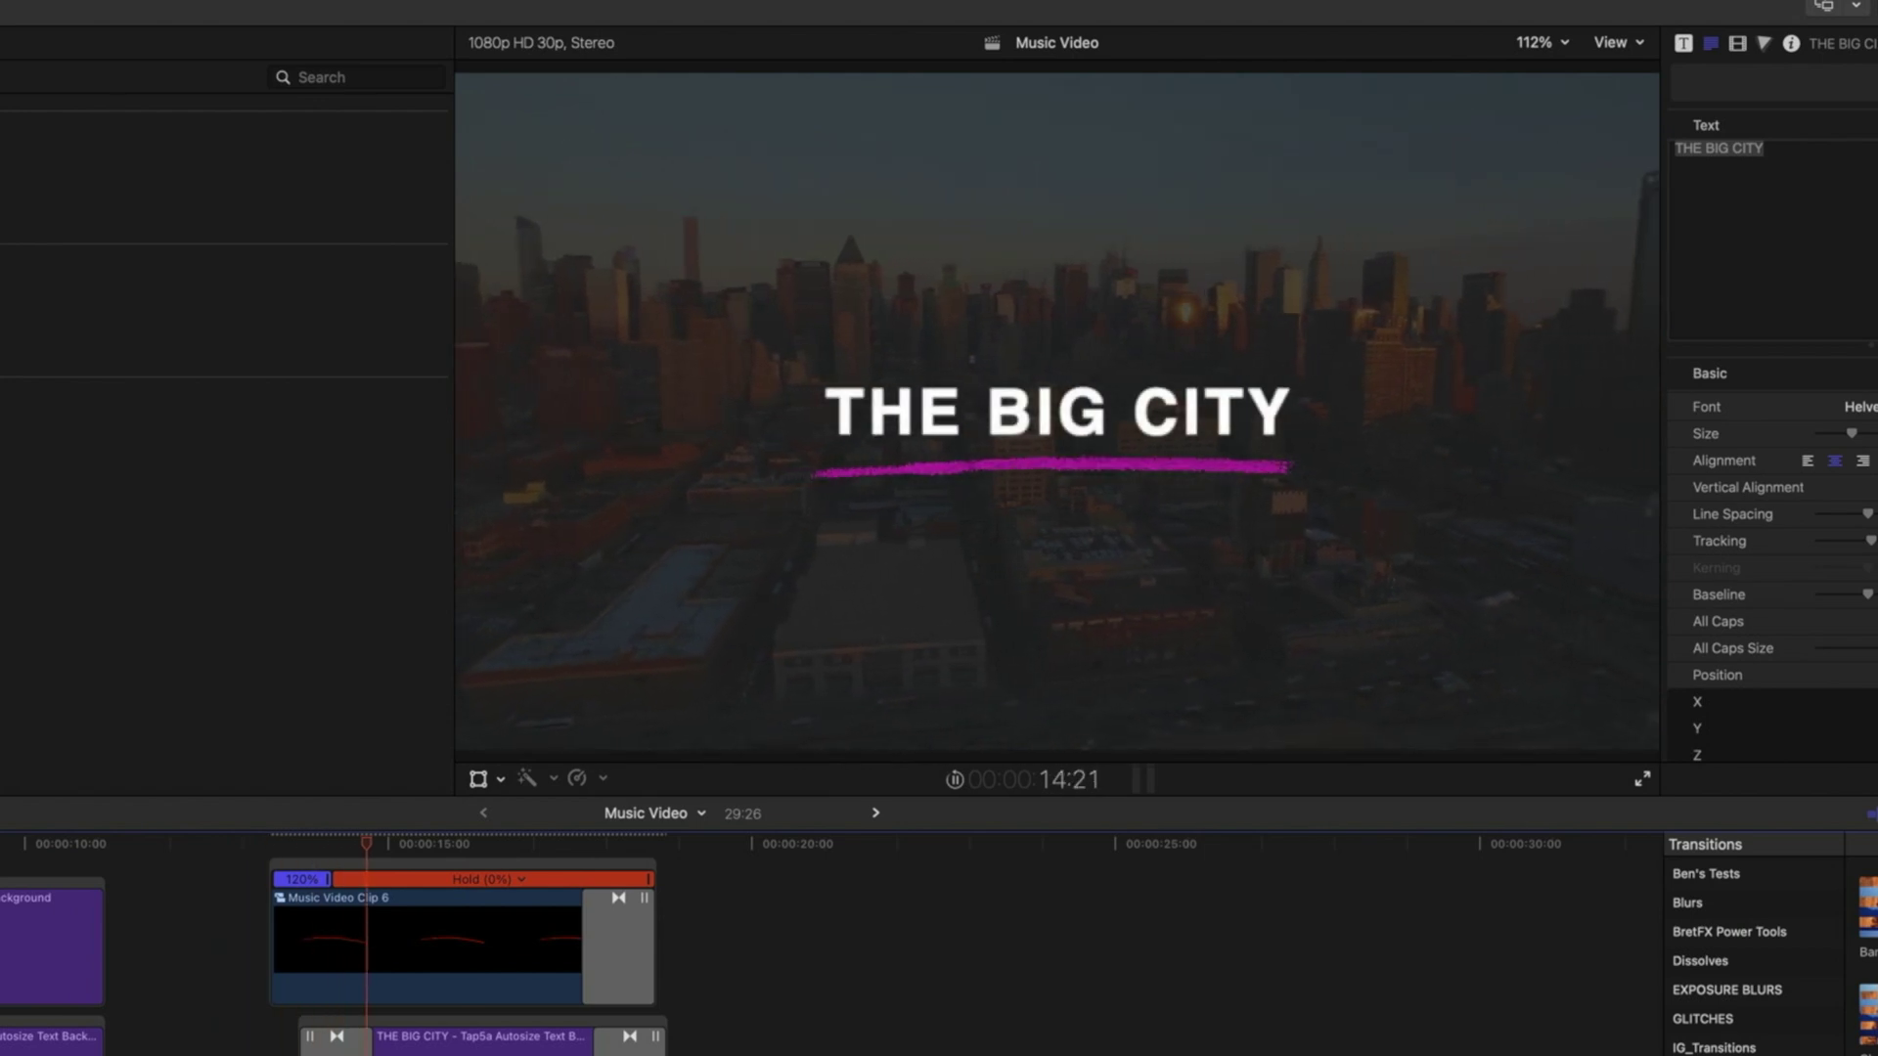
key(space)
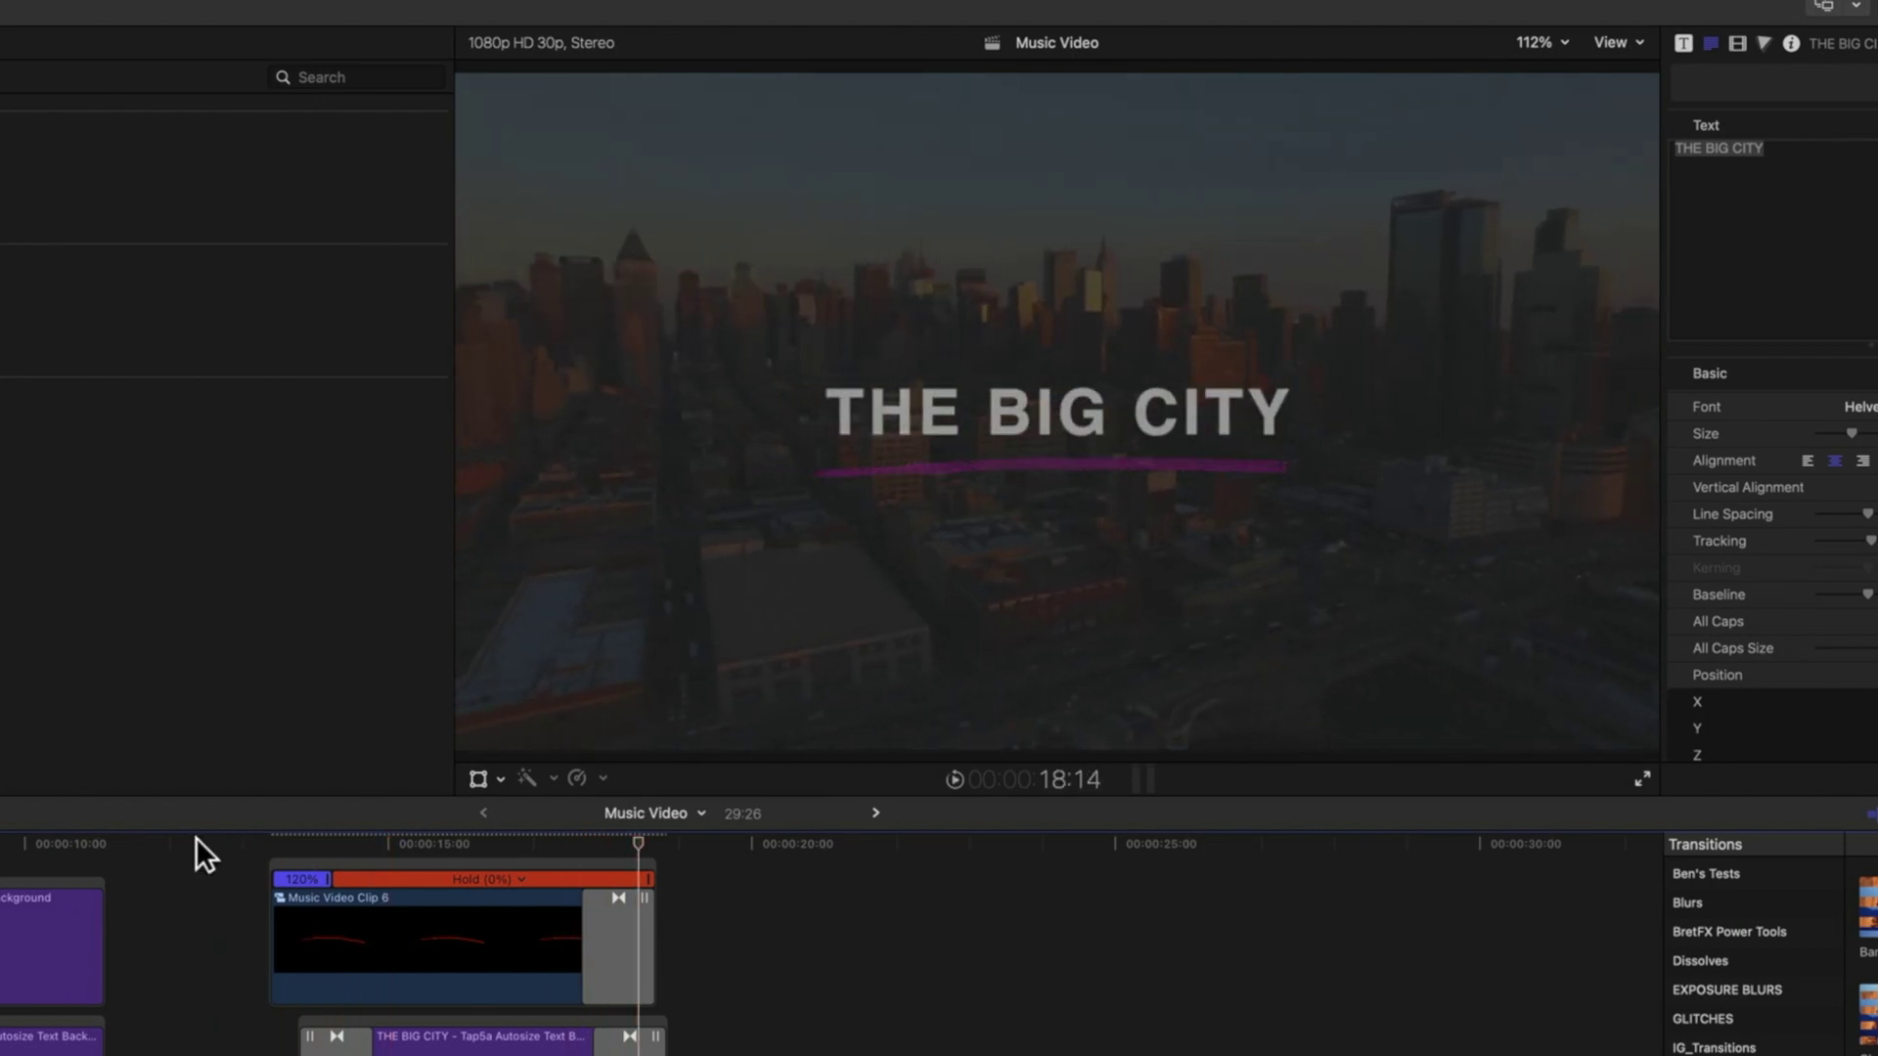
drag(403, 836, 469, 840)
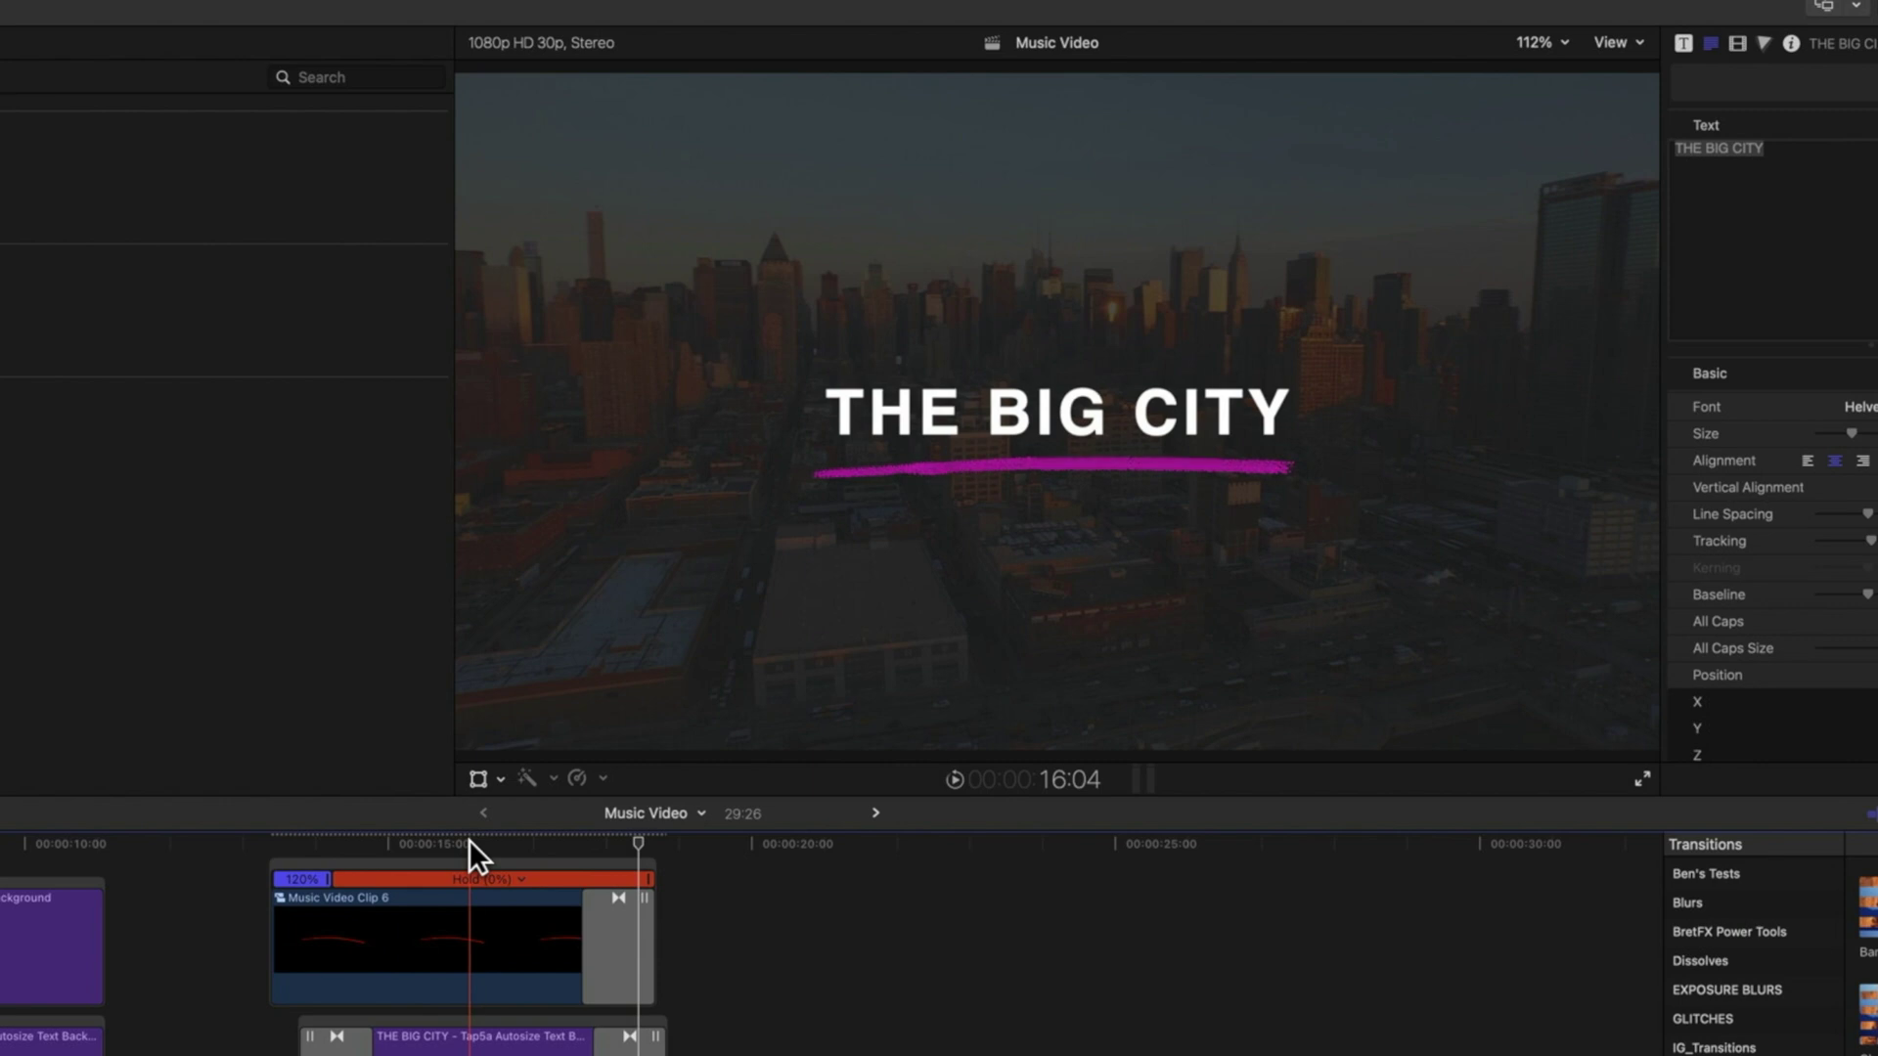